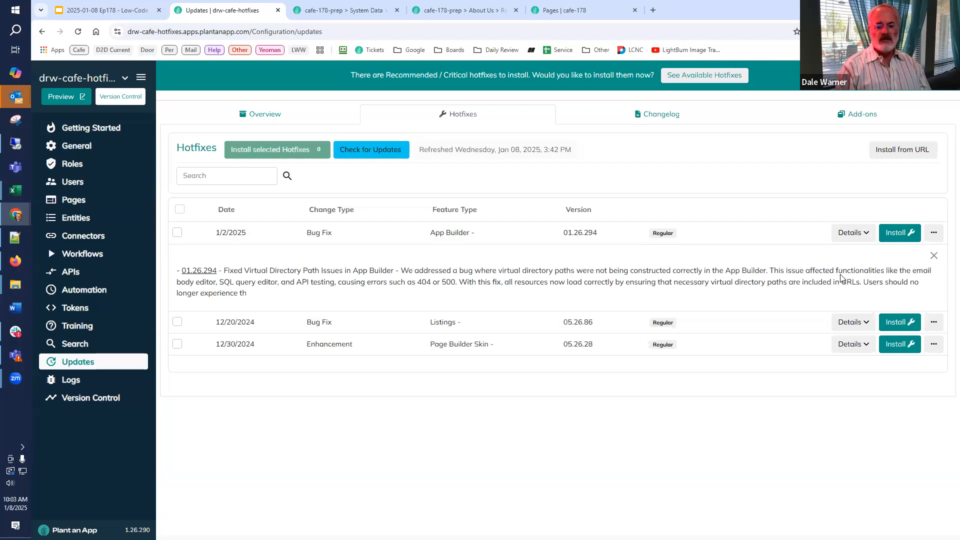
# Review the details of the 05.26.86 Listings and 05.26.28 Page Builder Skin hotfixes, closing each description after reading.
pyautogui.click(934, 257)
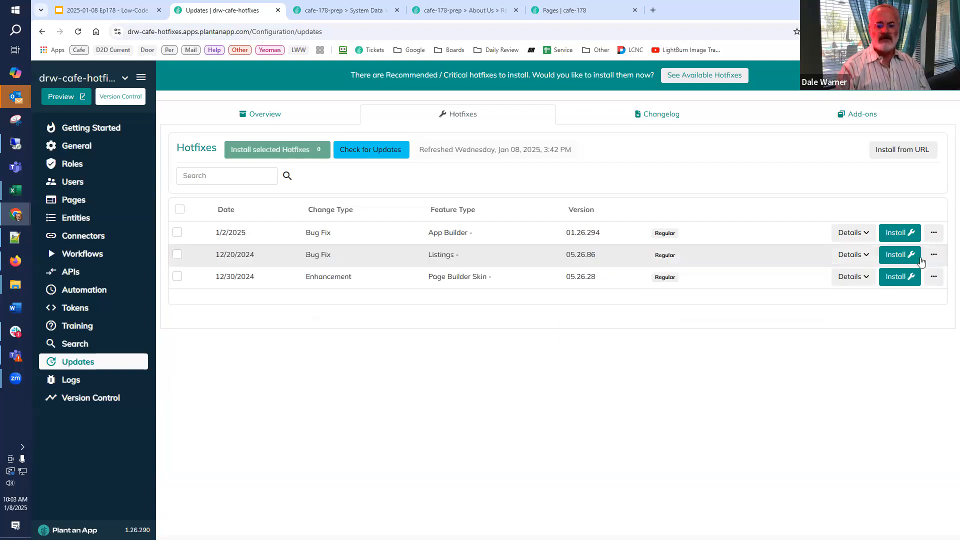
pyautogui.click(850, 257)
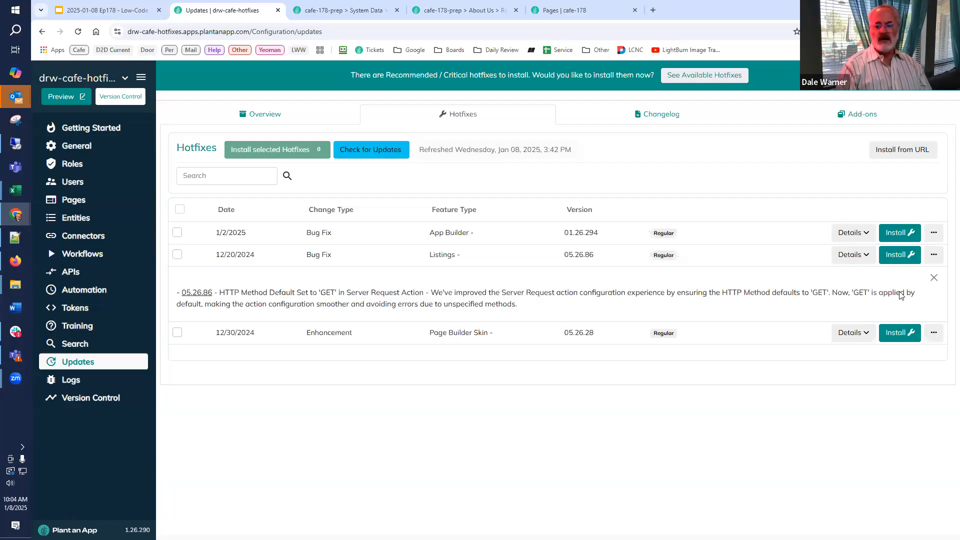
pyautogui.click(934, 278)
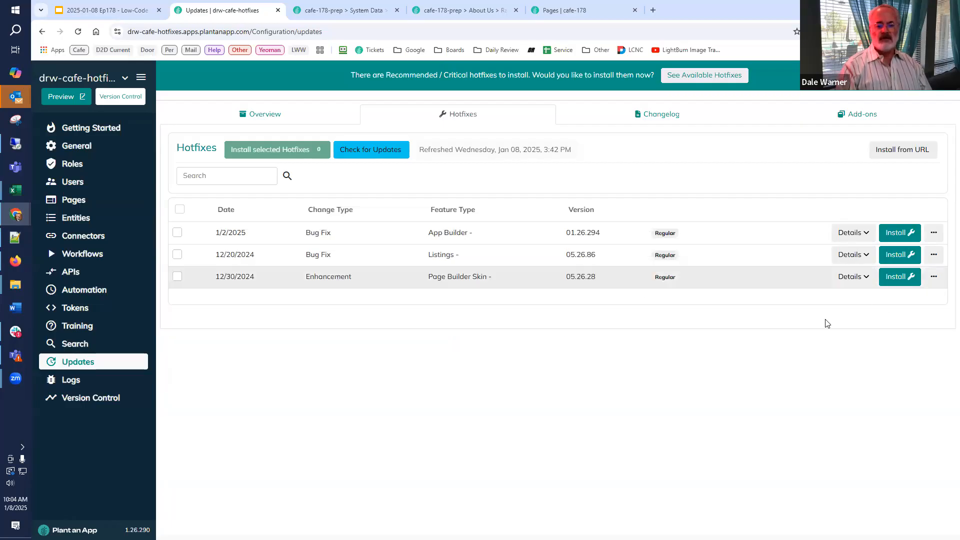
pyautogui.click(854, 276)
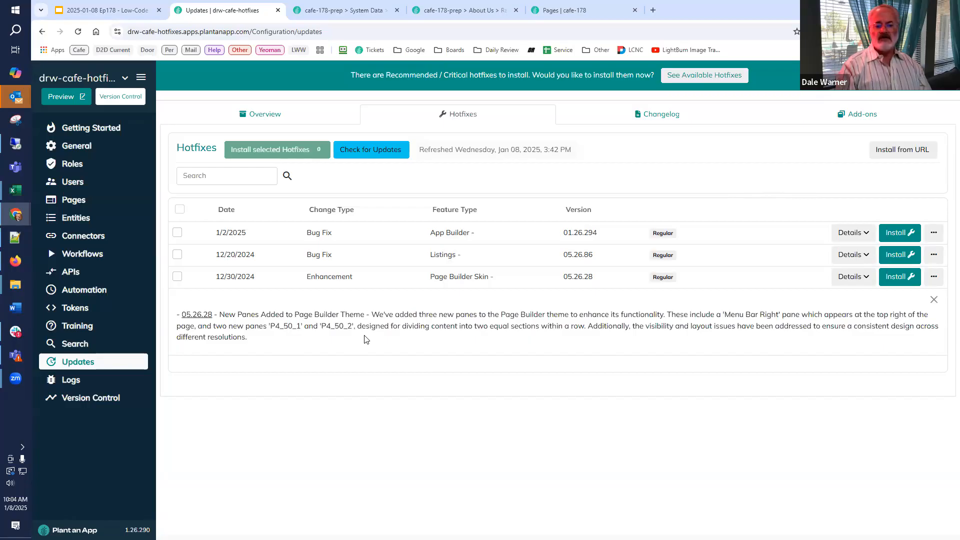
pyautogui.click(934, 300)
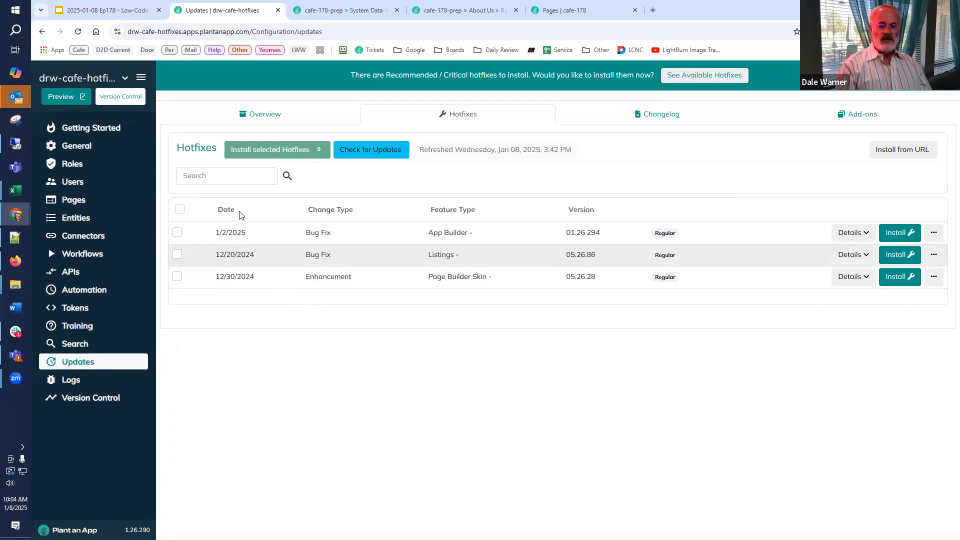
# Select all listed hotfixes, reload the Updates page, install the selected hotfixes on the drw-cafe-hotfixes site, and close the page.
pyautogui.click(180, 211)
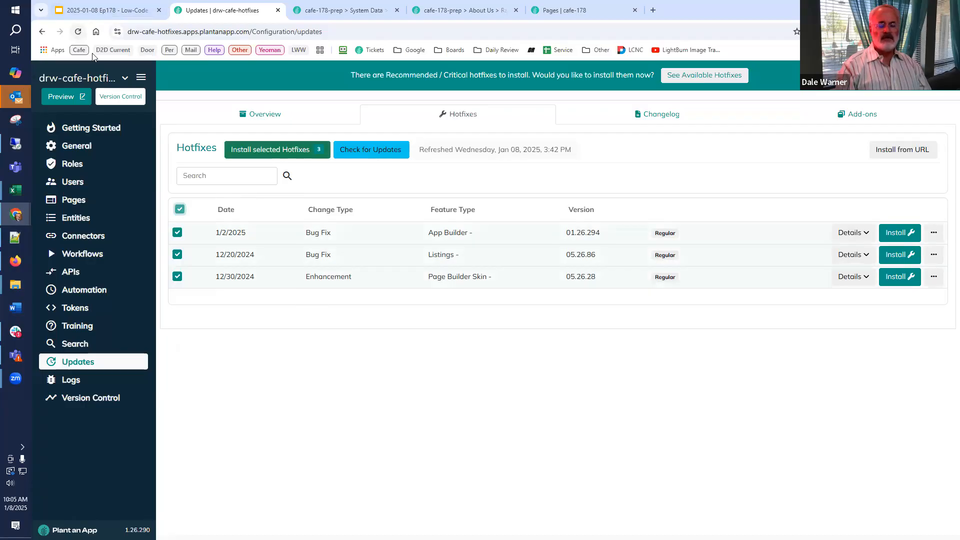
pyautogui.click(78, 31)
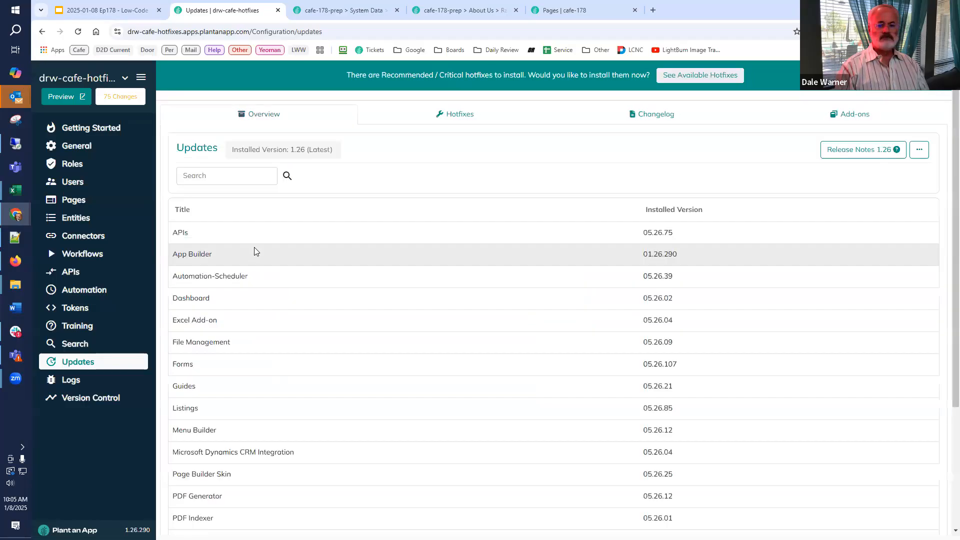
pyautogui.click(434, 125)
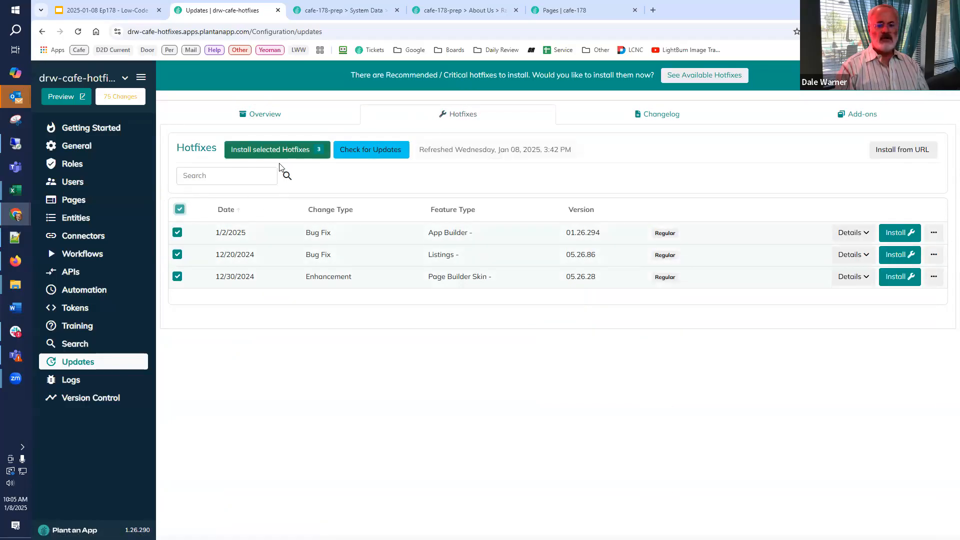
pyautogui.click(283, 151)
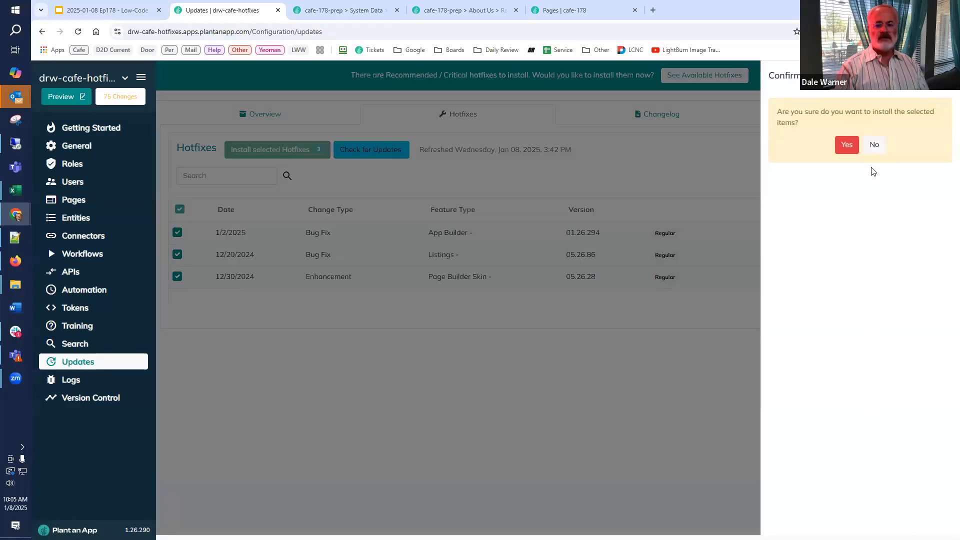
pyautogui.click(847, 145)
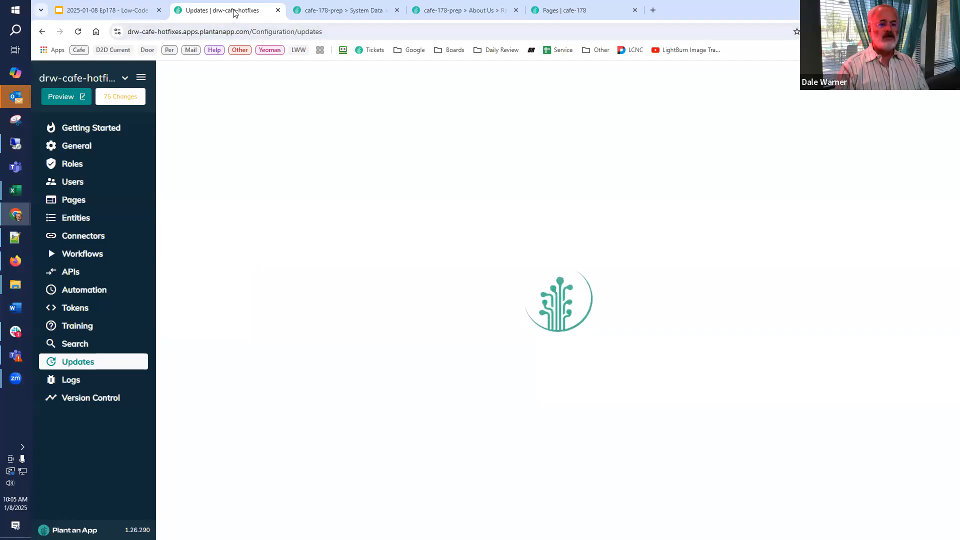
pyautogui.click(278, 10)
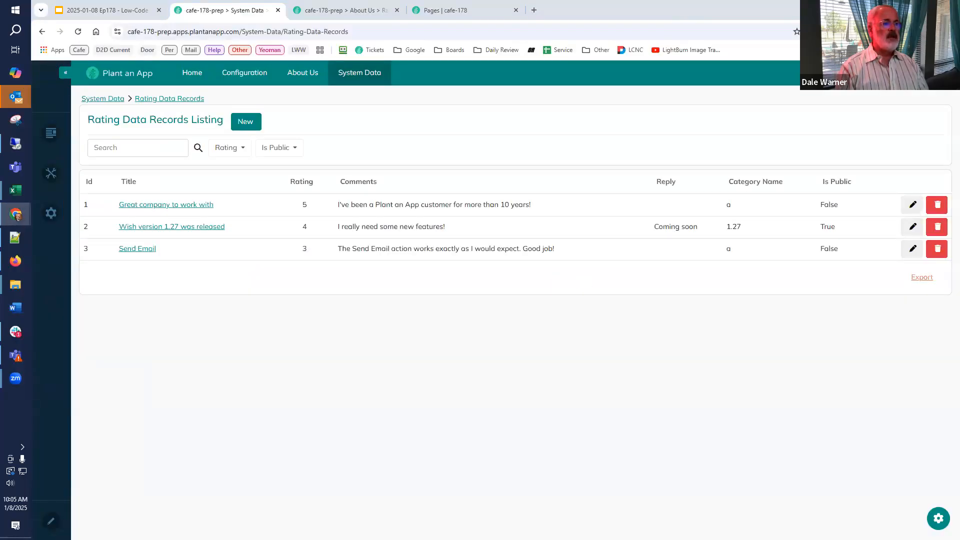
# Switch to the Low-Code Café presentation in Google Slides and view the compatibility chart linked from "Support Until".
pyautogui.click(124, 15)
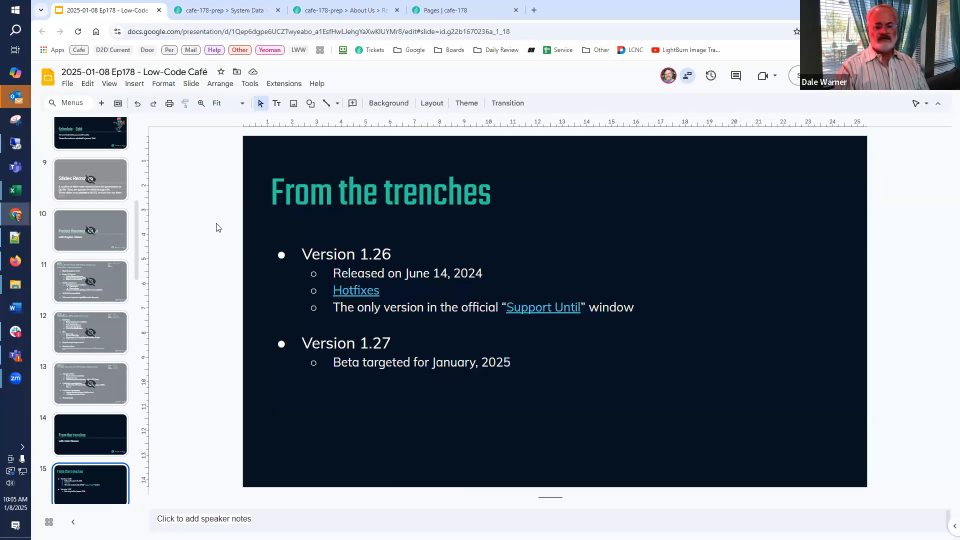
pyautogui.click(546, 315)
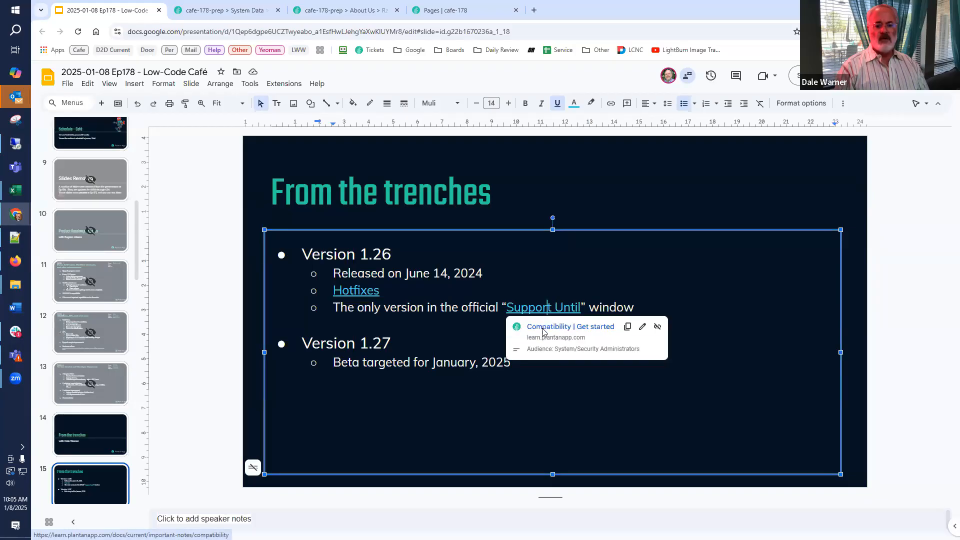
pyautogui.click(545, 328)
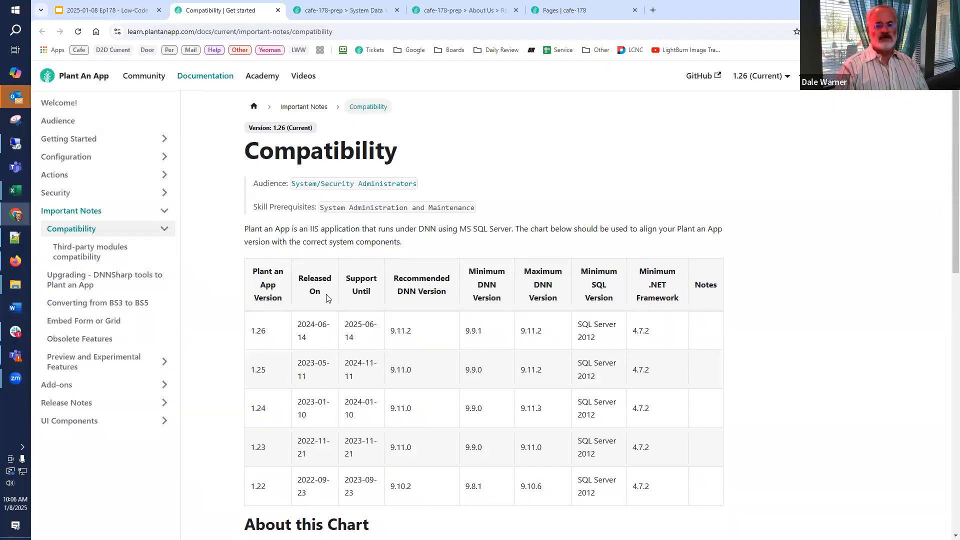
pyautogui.click(278, 10)
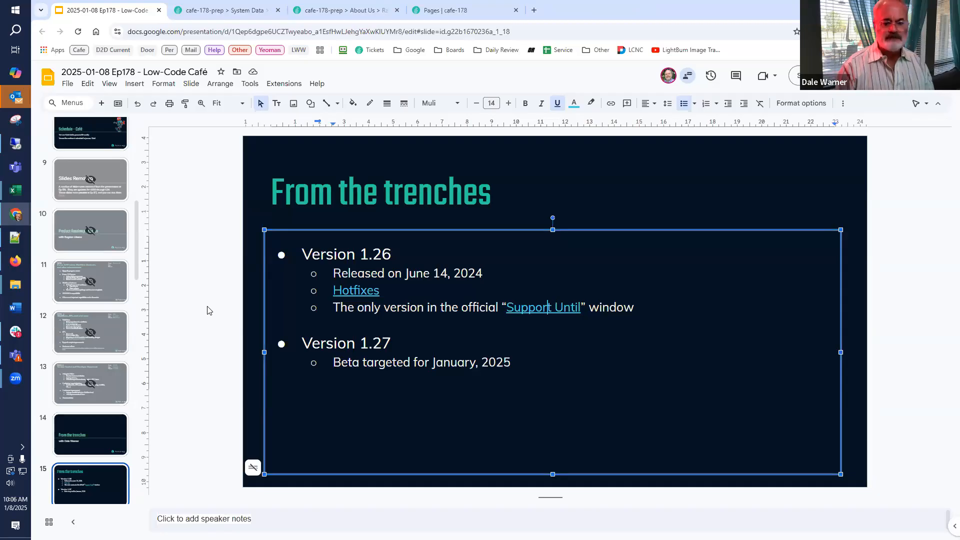
# Start the full-screen slideshow from the "From the trenches" version slide and advance to the "Engage in Campfire" slide.
pyautogui.scroll(-3, 120, 294)
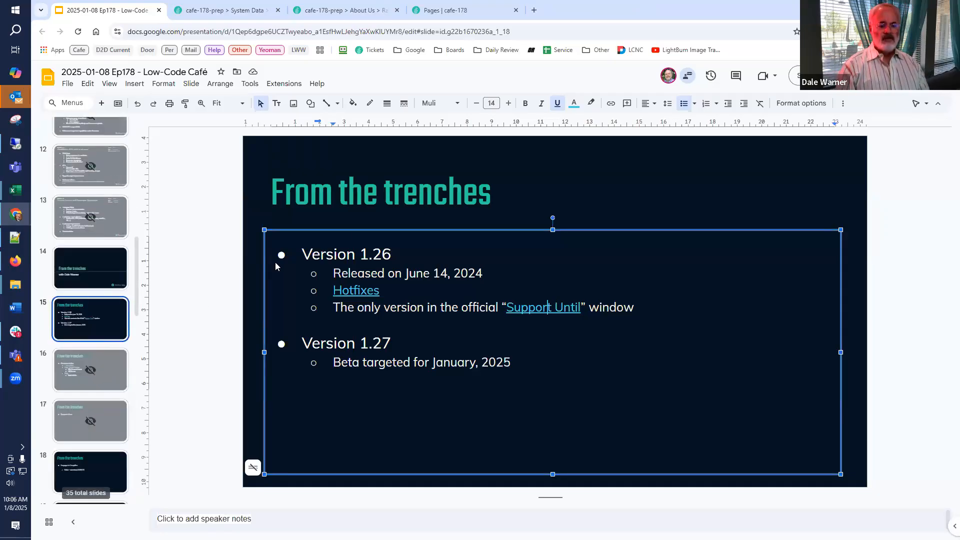
pyautogui.click(799, 75)
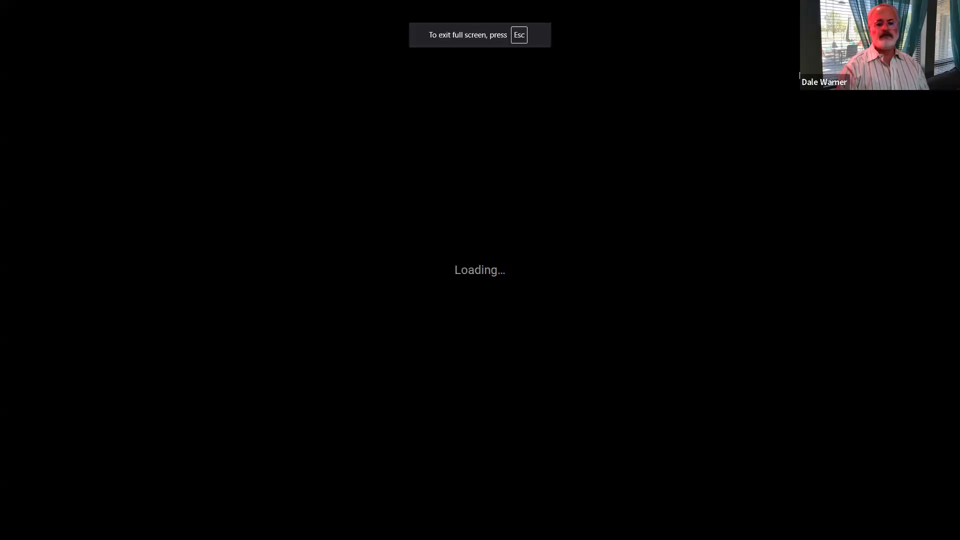
pyautogui.press('Right')
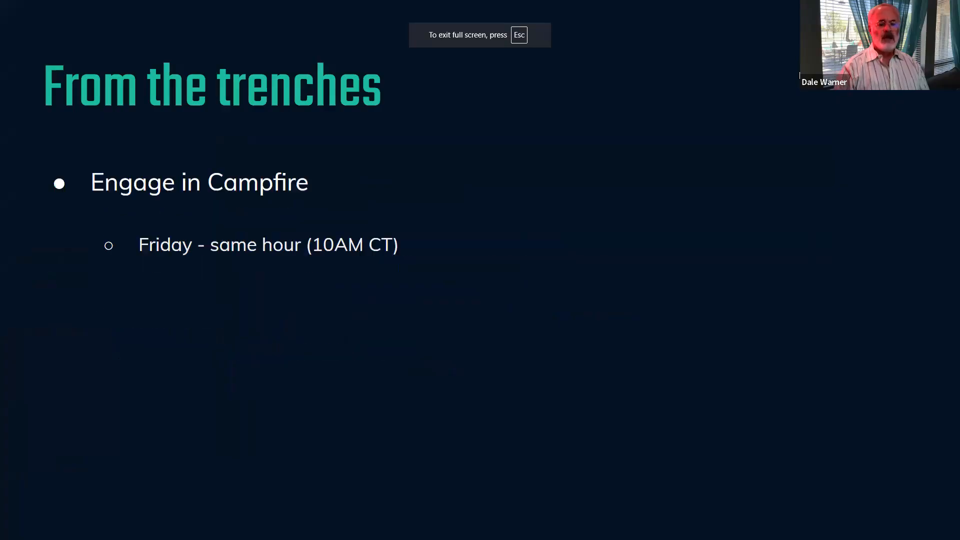
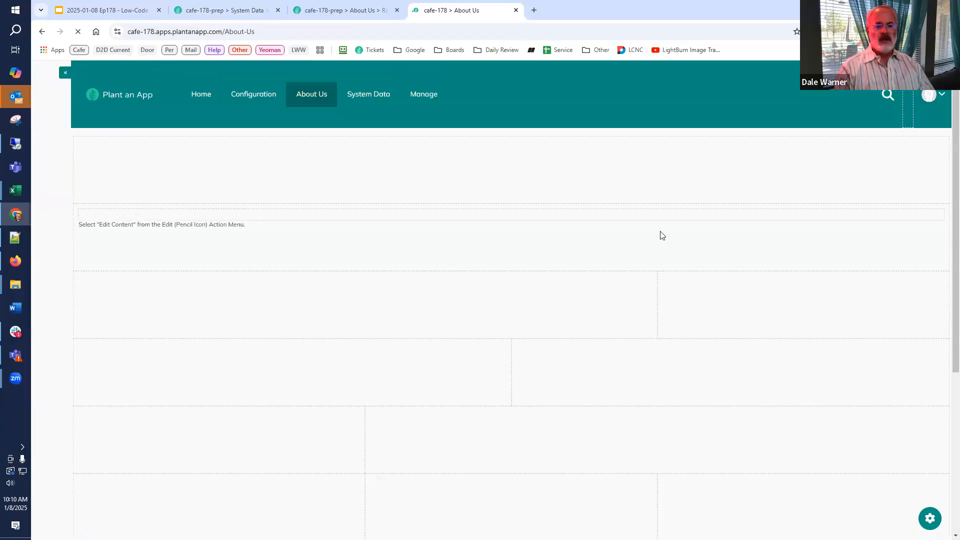
# Replace the placeholder content of the About Us page's HTML module with "A great company since 1983!".
pyautogui.moveTo(926, 216)
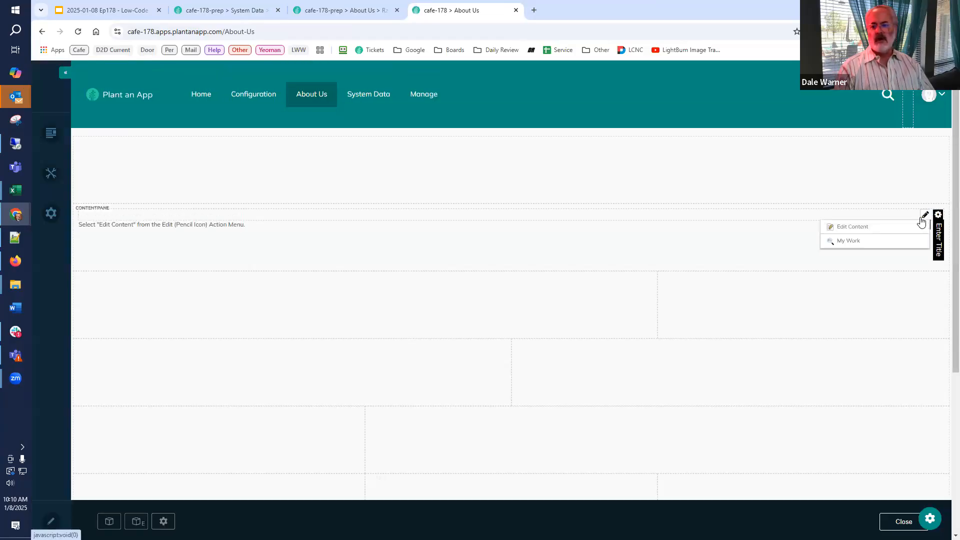
pyautogui.click(897, 231)
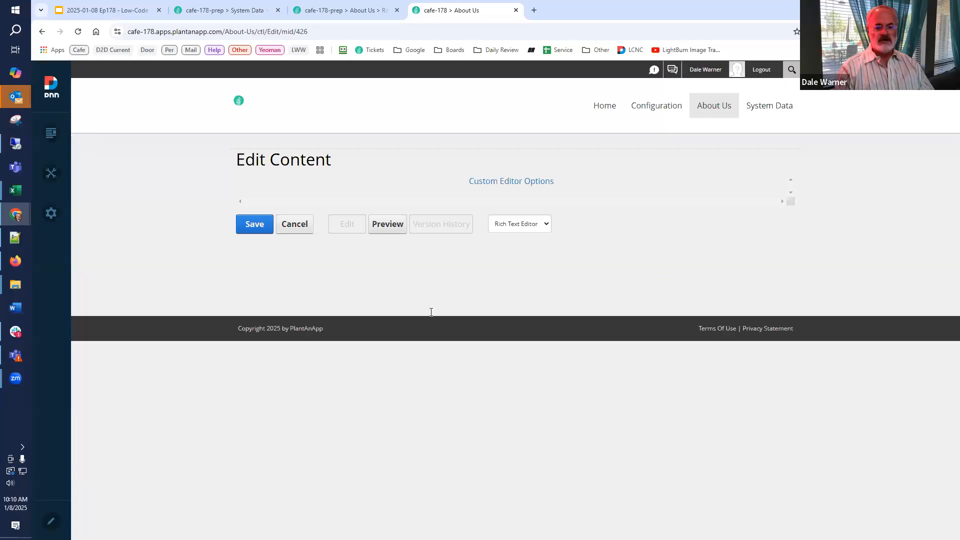
pyautogui.moveTo(444, 272); pyautogui.dragTo(226, 263)
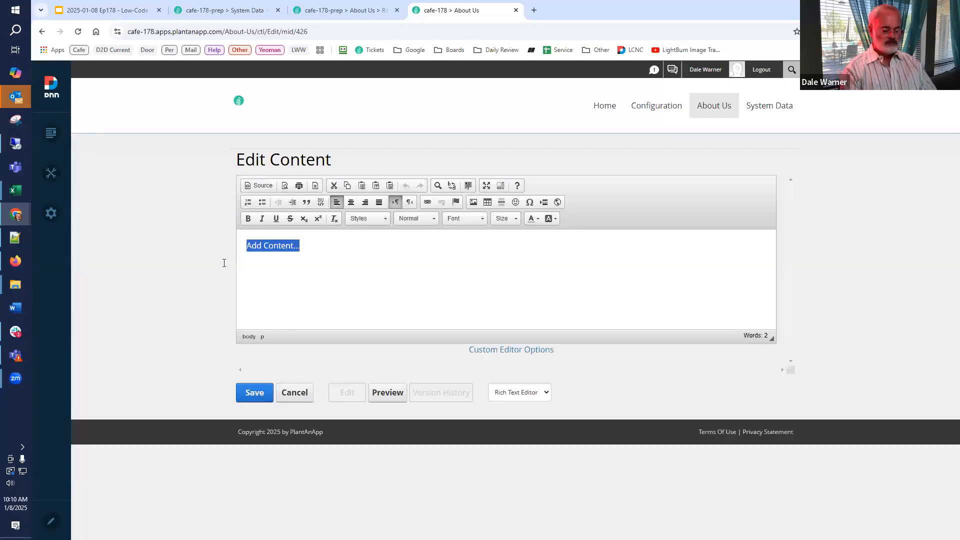
pyautogui.write('A g')
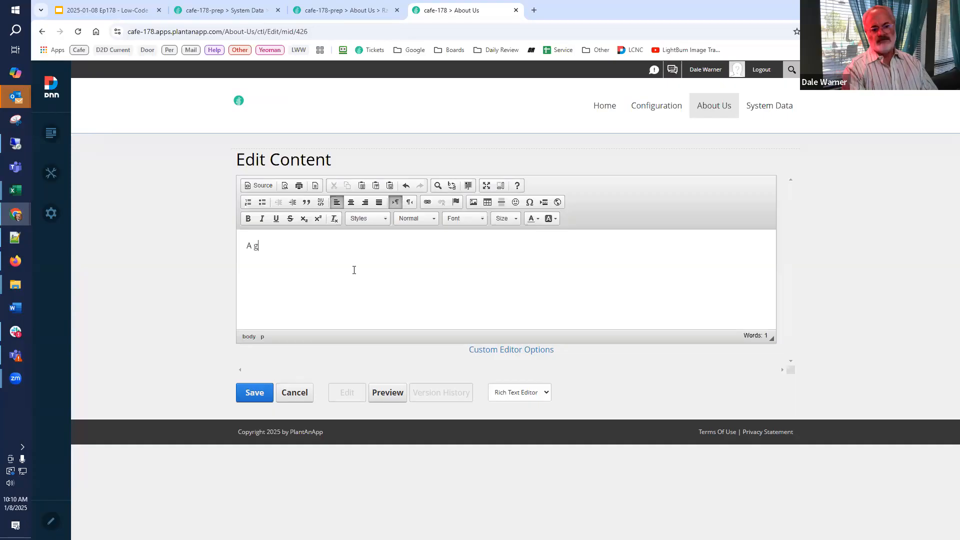
pyautogui.write('reat compan')
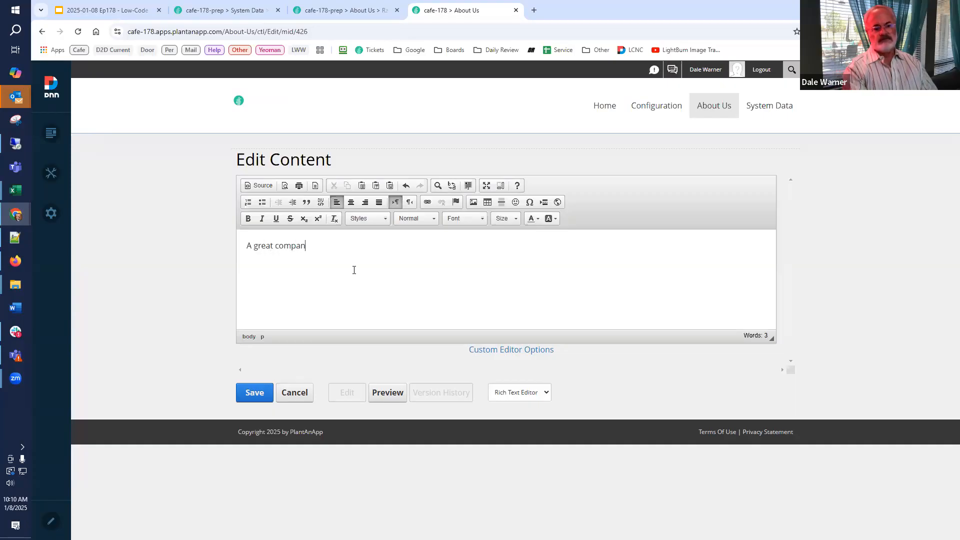
pyautogui.write('y since 1983!')
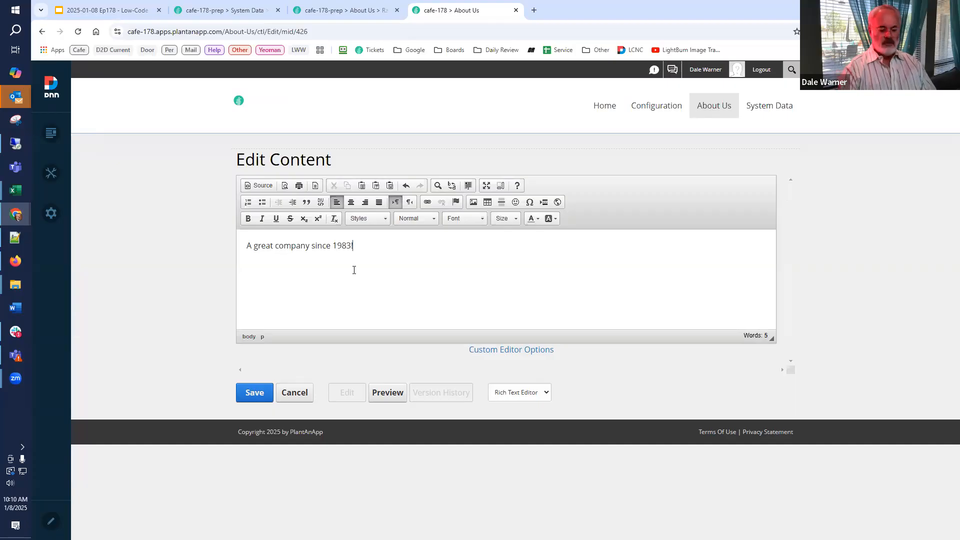
# Format the "A great company since 1983!" text as Heading 3 and save the module content.
pyautogui.hotkey('ctrl', 'a')
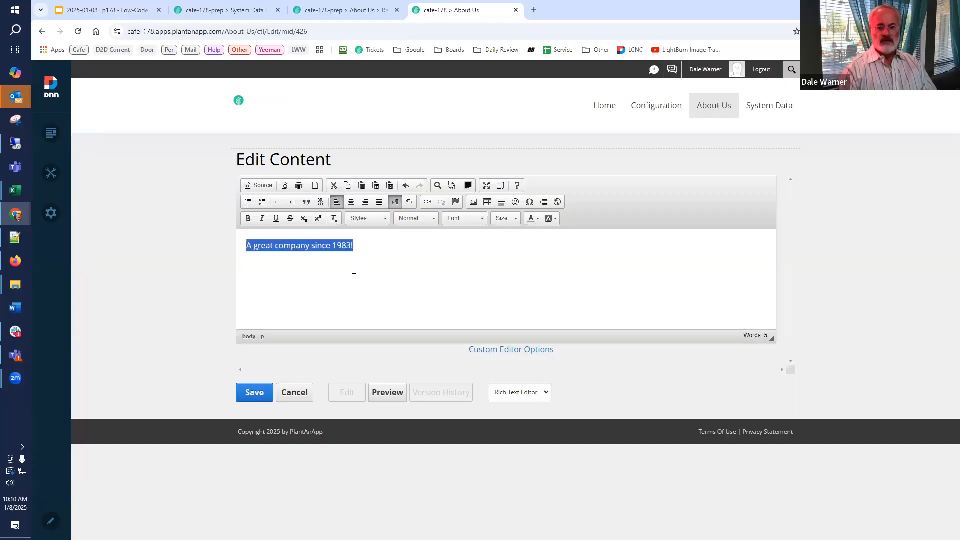
pyautogui.click(363, 220)
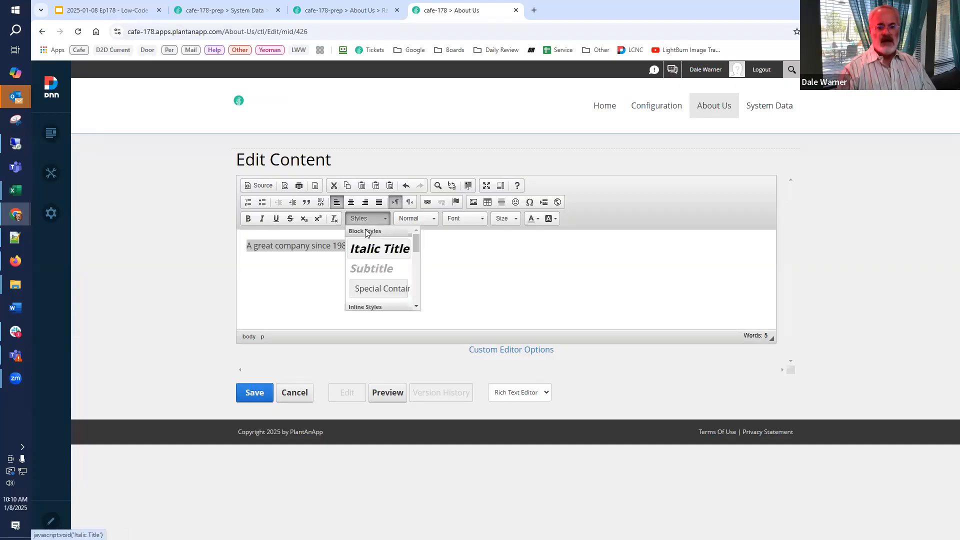
pyautogui.click(420, 223)
pyautogui.click(424, 308)
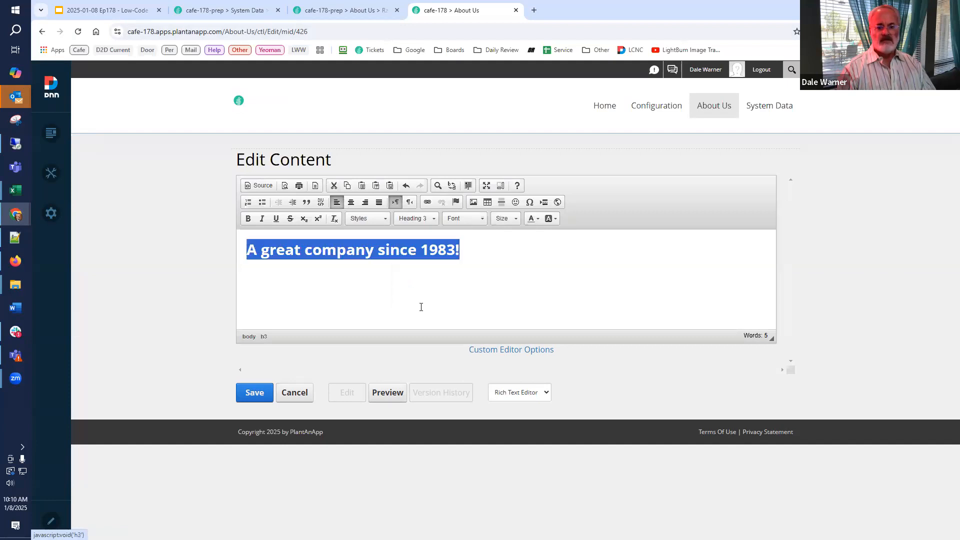
pyautogui.click(256, 395)
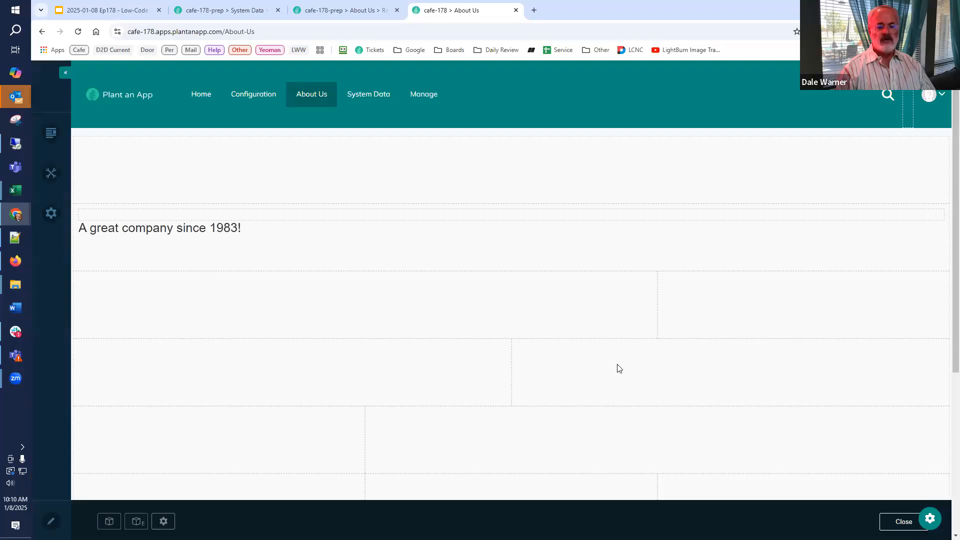
# Reopen the HTML module's content, add the token [Tab:TabName] on a new line below the heading, and save.
pyautogui.moveTo(886, 232)
pyautogui.moveTo(925, 220)
pyautogui.click(881, 228)
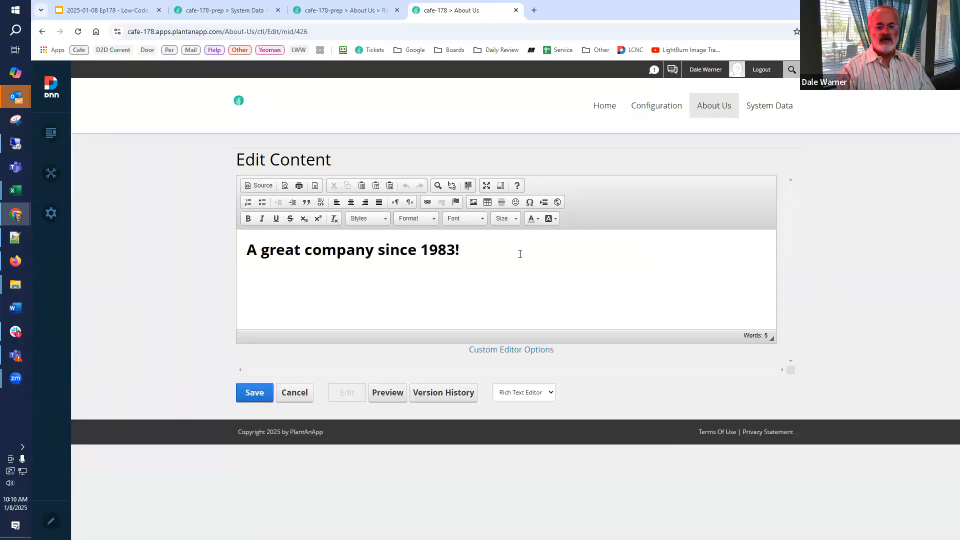
pyautogui.click(528, 259)
pyautogui.press('Return')
pyautogui.write('[')
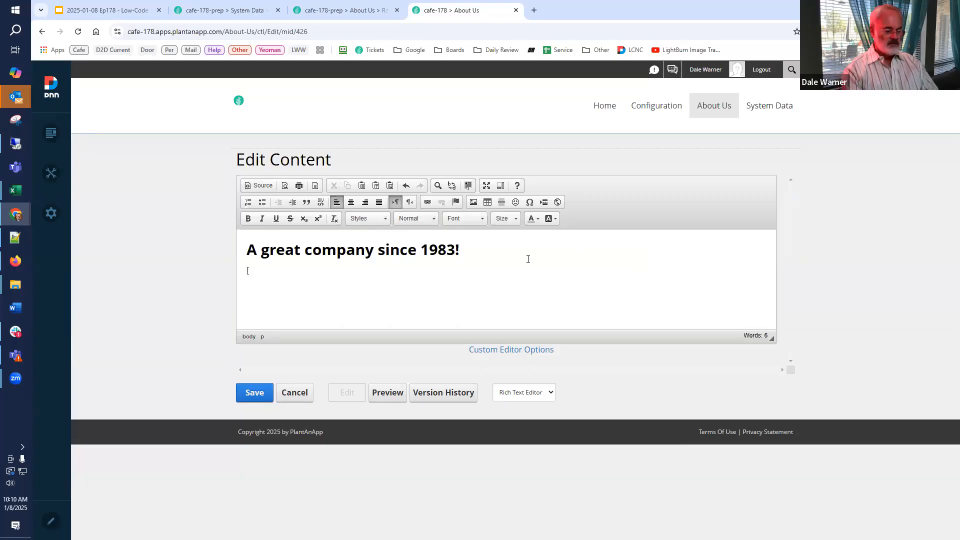
pyautogui.write('Tab:')
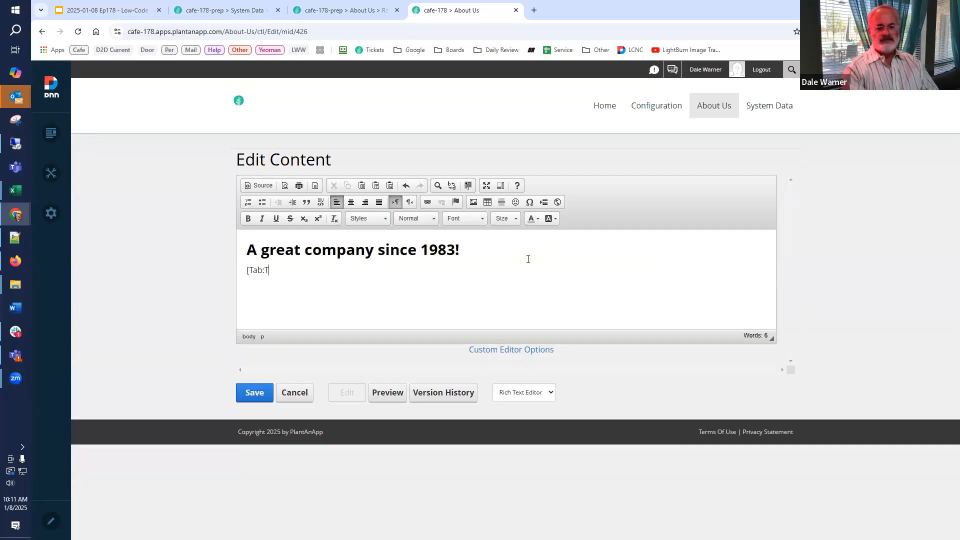
pyautogui.write('TabName]')
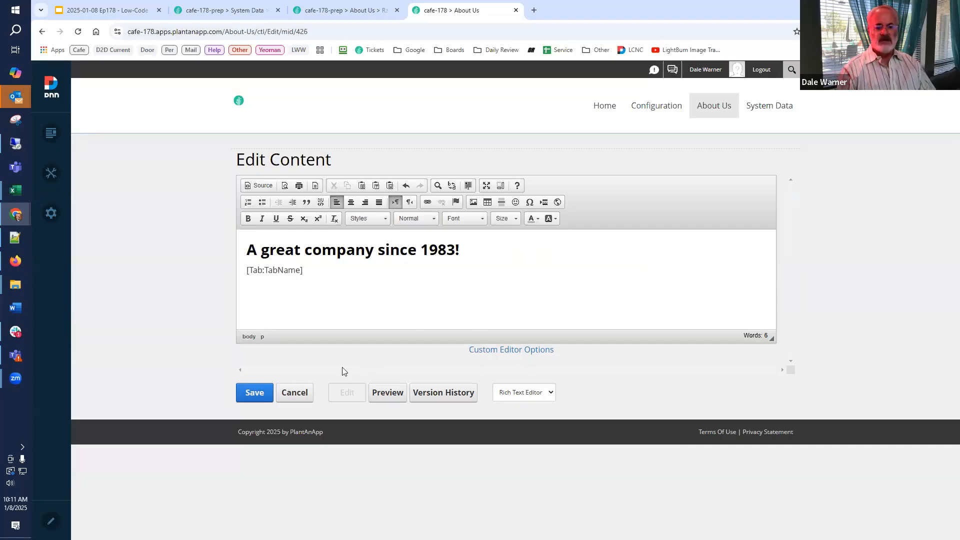
pyautogui.click(264, 391)
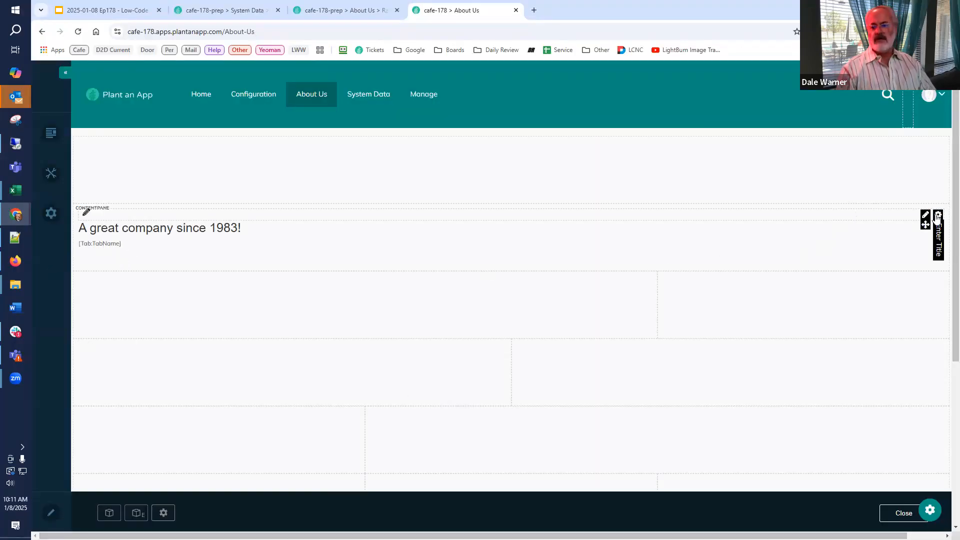
# Enable Replace Tokens in the HTML module's settings, update the module, and leave page edit mode.
pyautogui.moveTo(938, 216)
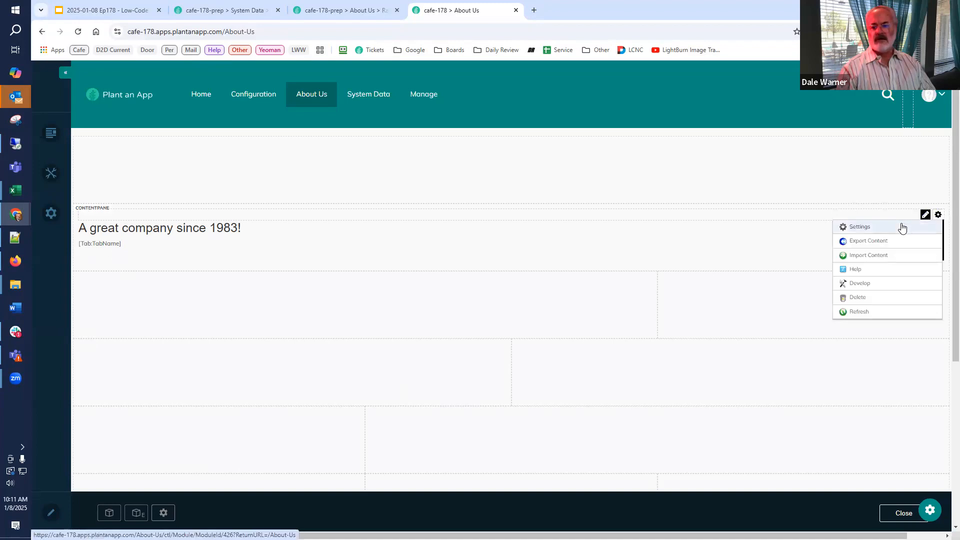
pyautogui.click(834, 245)
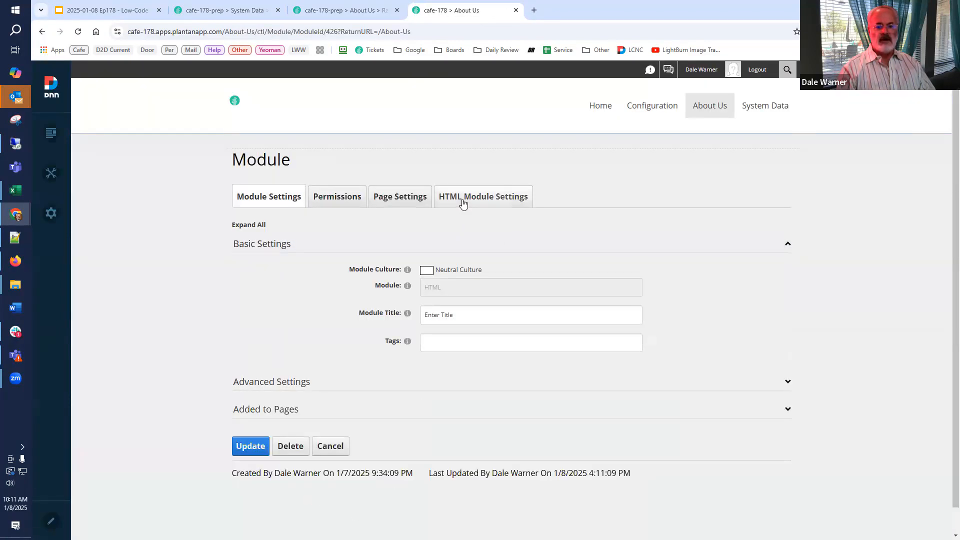
pyautogui.click(463, 200)
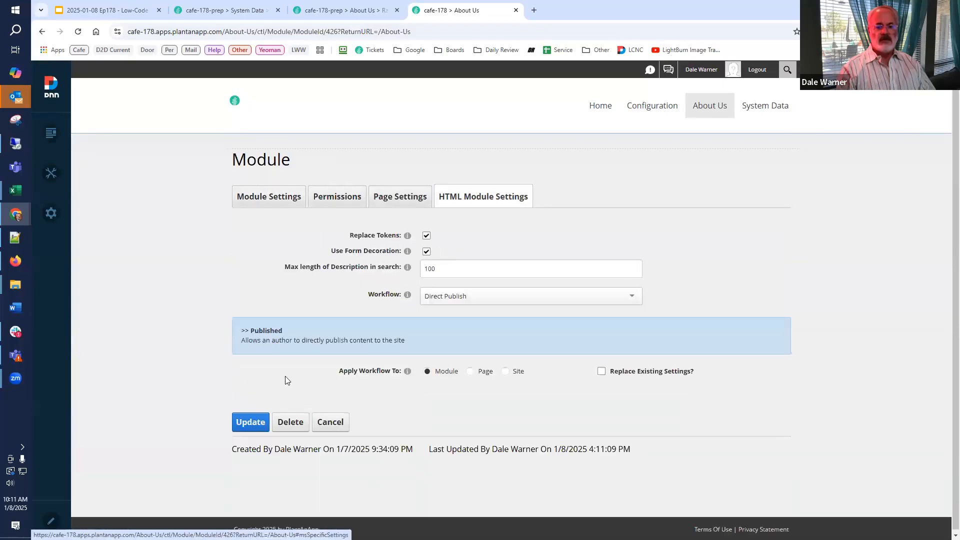
pyautogui.click(250, 422)
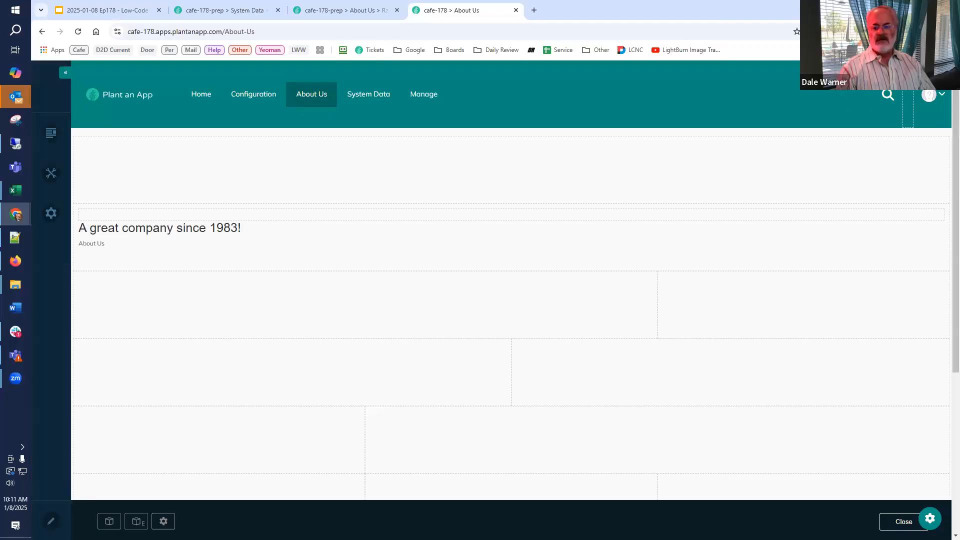
pyautogui.click(904, 522)
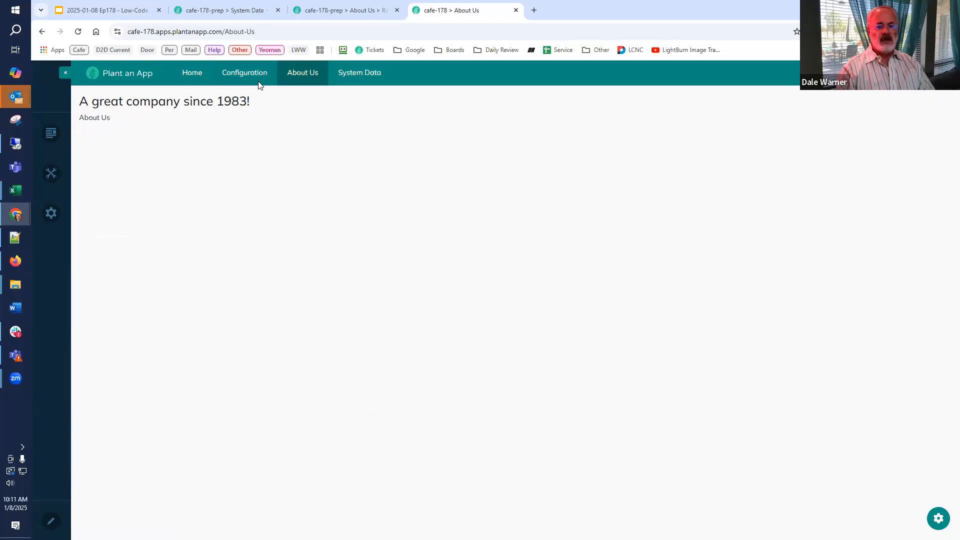
# Open the Home page in edit mode and view the modules offered for adding, closing the list without choosing one.
pyautogui.click(188, 79)
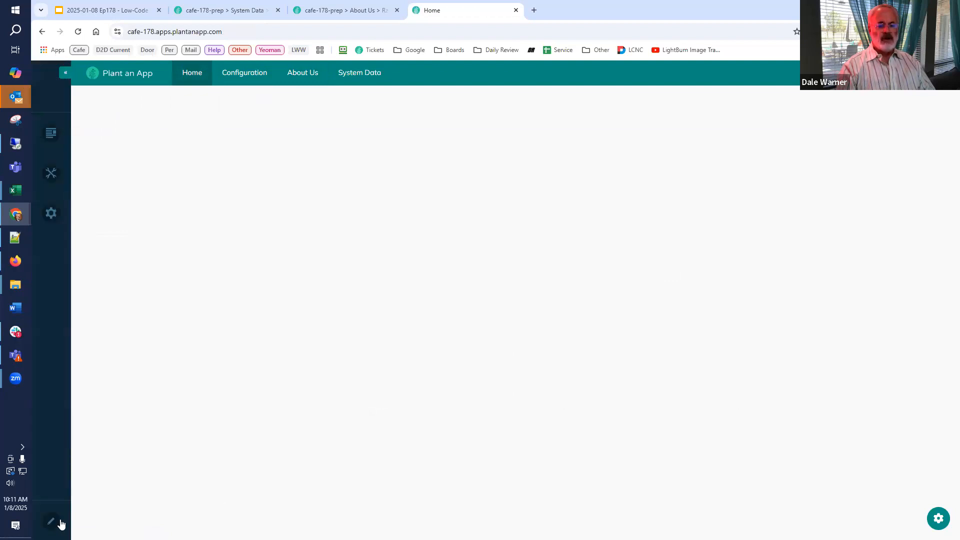
pyautogui.click(59, 524)
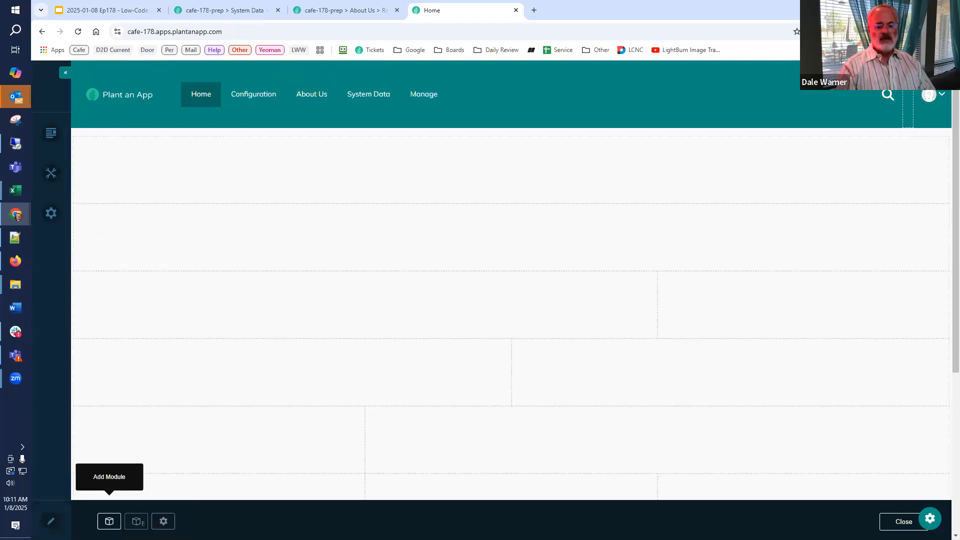
pyautogui.click(109, 522)
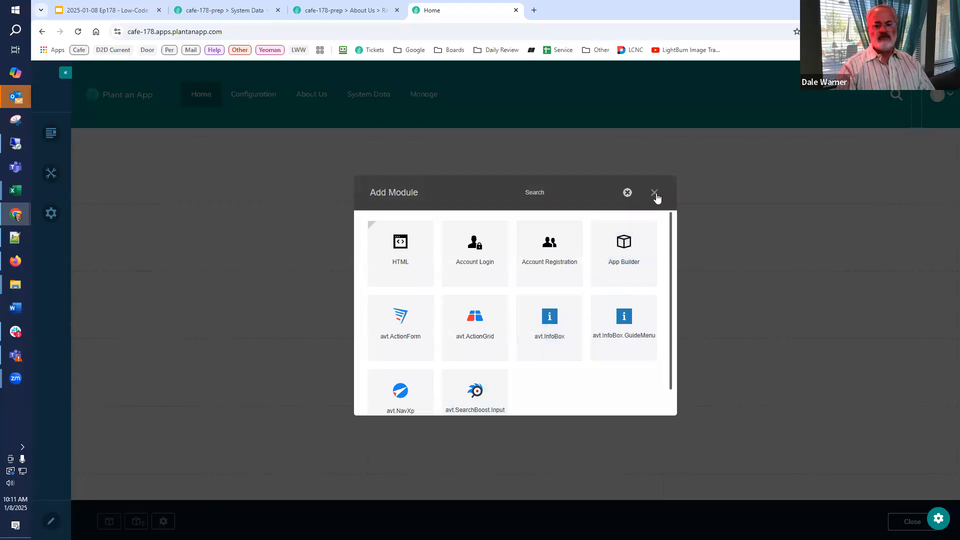
pyautogui.click(656, 194)
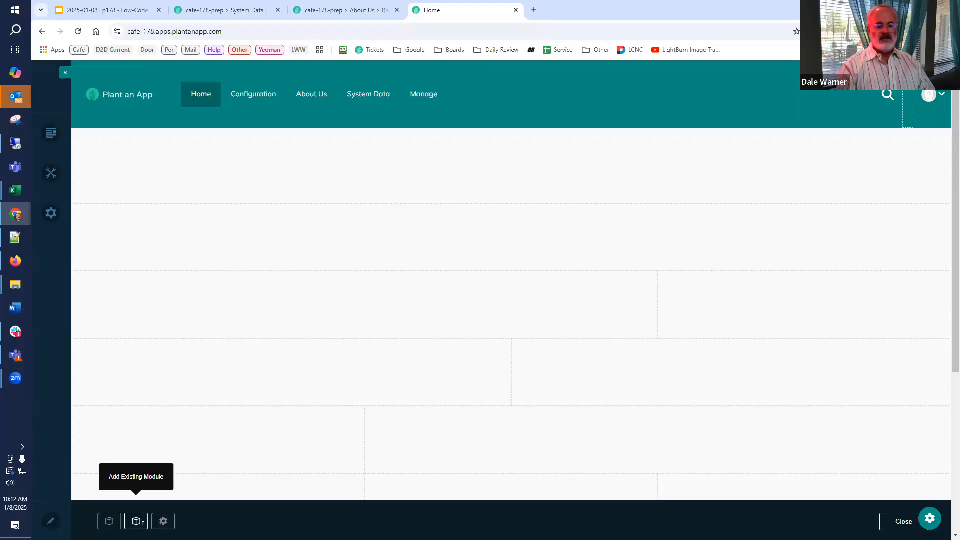
# View the existing modules from the cafe-178 site's About Us page that can be added to Home, then close the dialog.
pyautogui.click(136, 521)
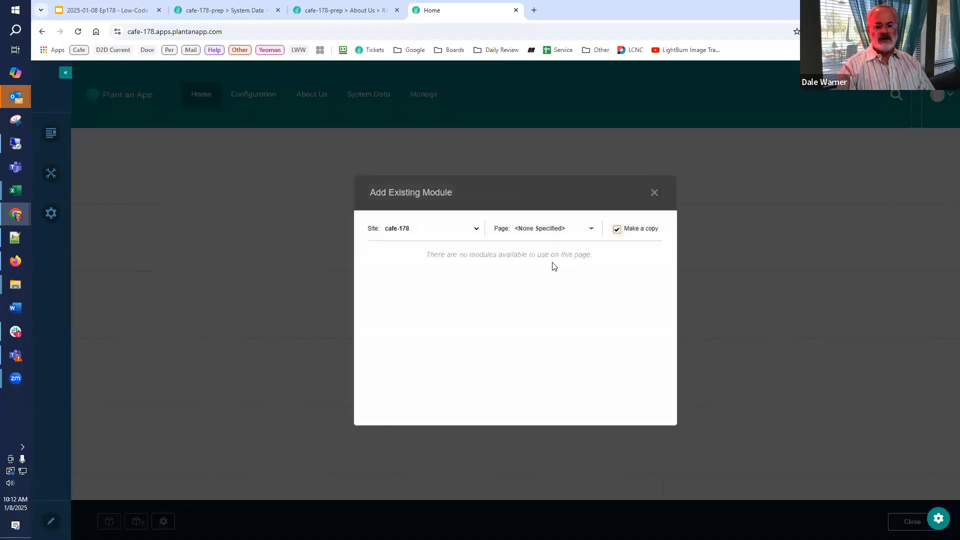
pyautogui.click(593, 230)
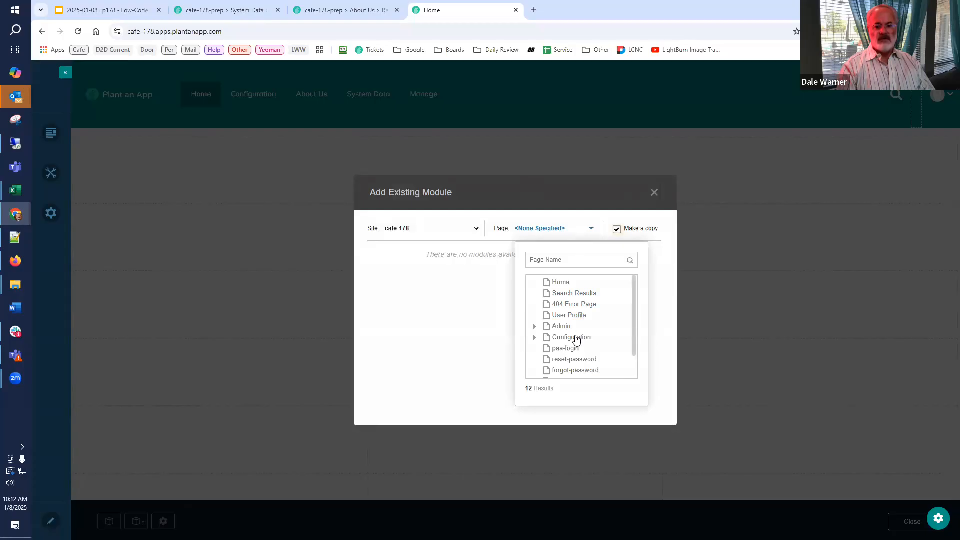
pyautogui.scroll(-1, 572, 351)
pyautogui.click(563, 372)
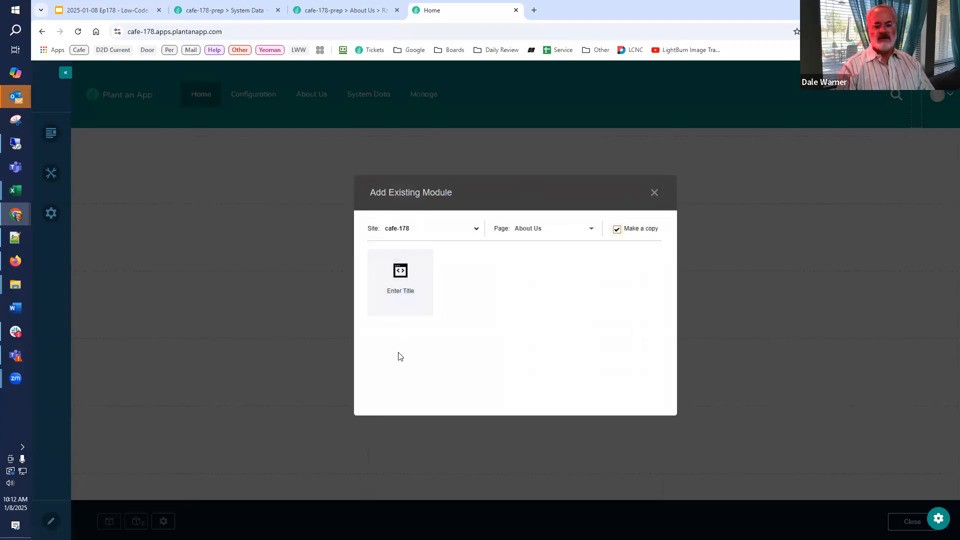
pyautogui.click(654, 191)
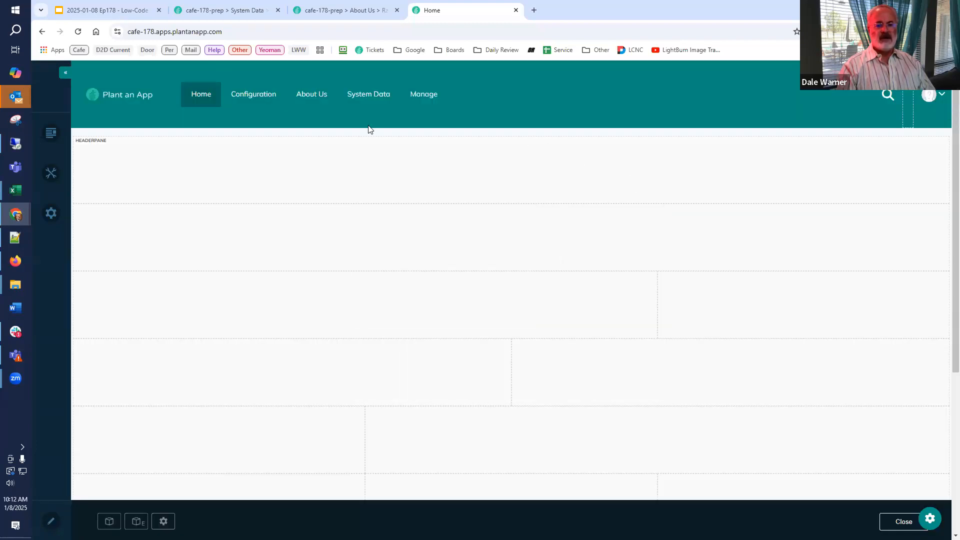
# On the About Us page, set the HTML module's title to "Great Company Message" in its settings and update the module.
pyautogui.click(320, 96)
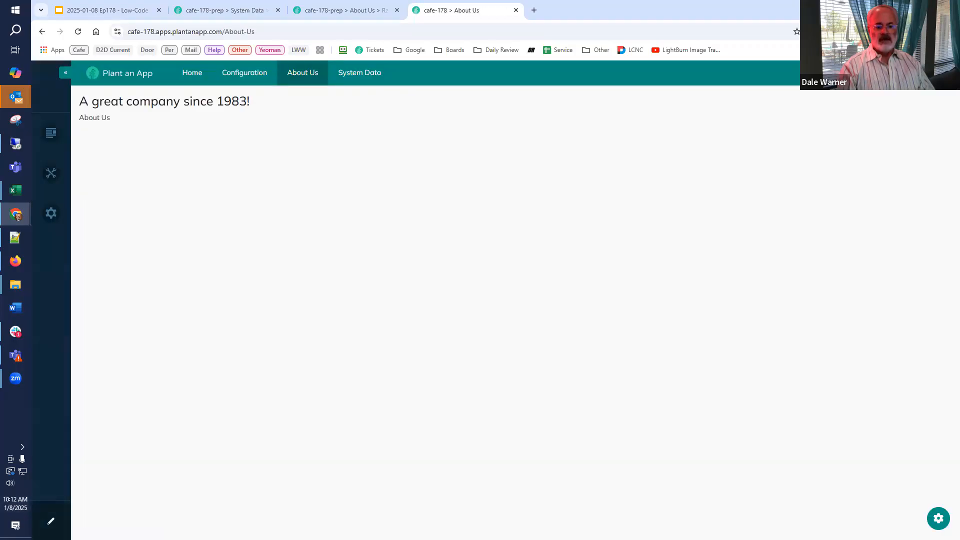
pyautogui.click(50, 522)
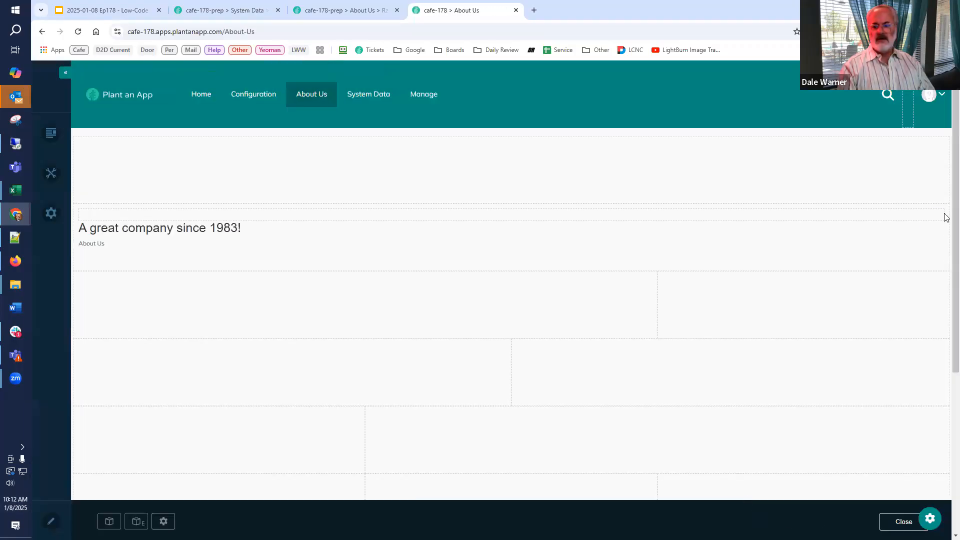
pyautogui.moveTo(938, 215)
pyautogui.click(911, 227)
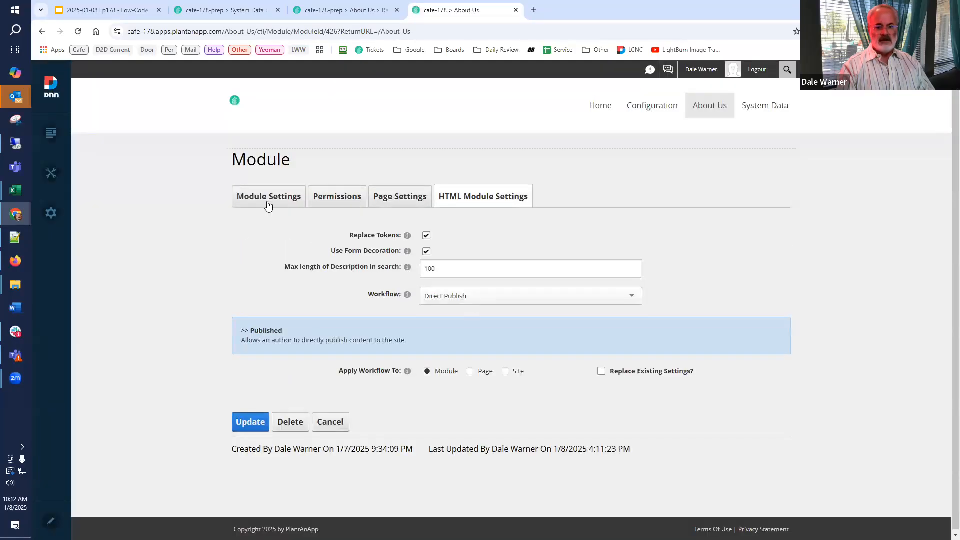
pyautogui.click(269, 197)
pyautogui.moveTo(500, 311); pyautogui.dragTo(370, 332)
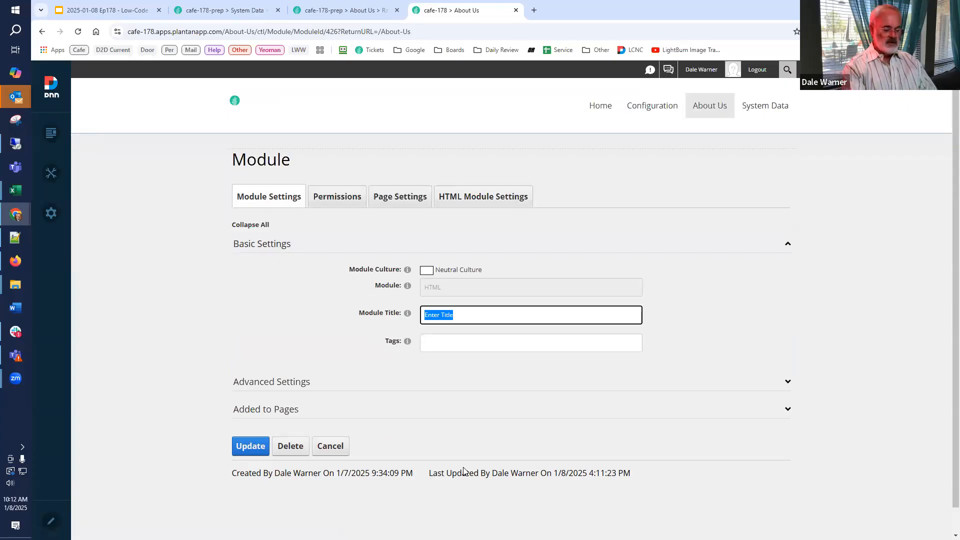
pyautogui.write('Great')
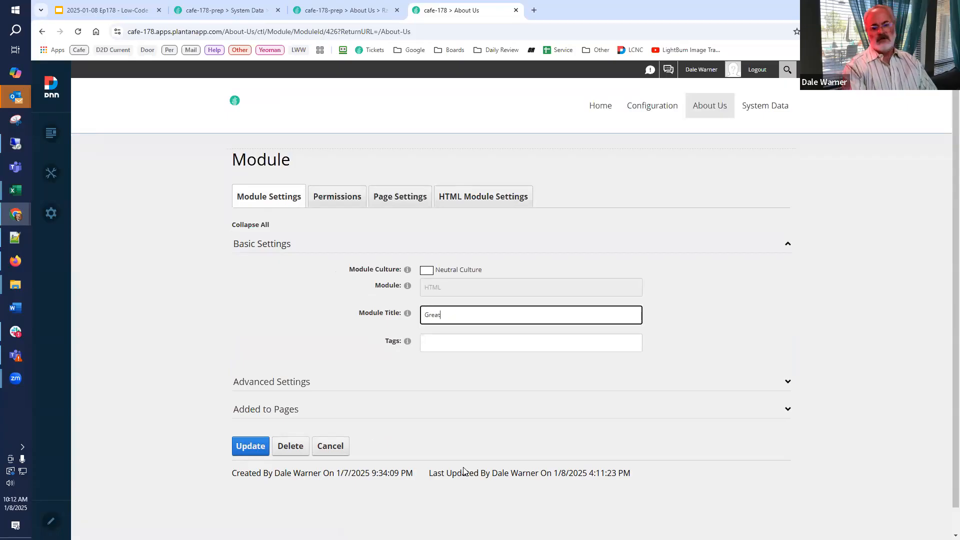
pyautogui.write(' Company')
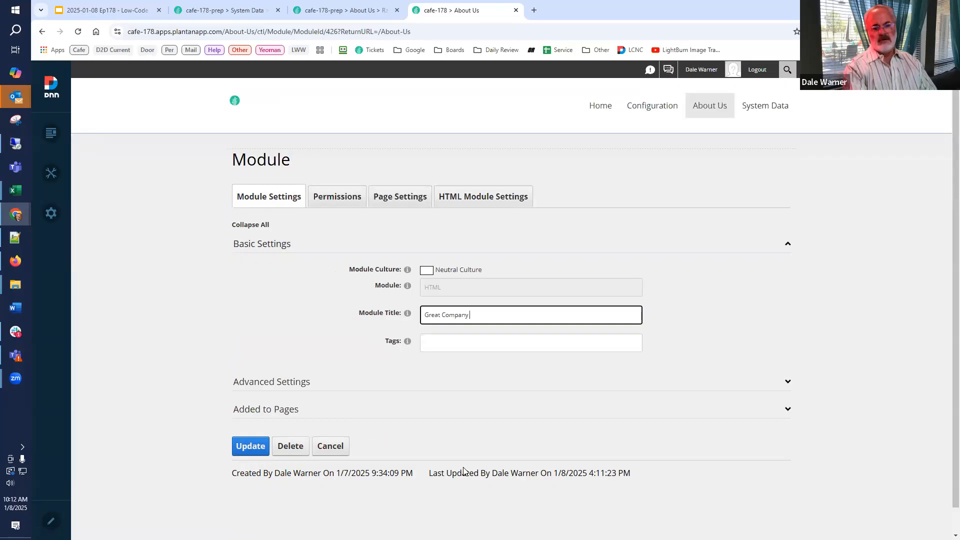
pyautogui.write(' Message')
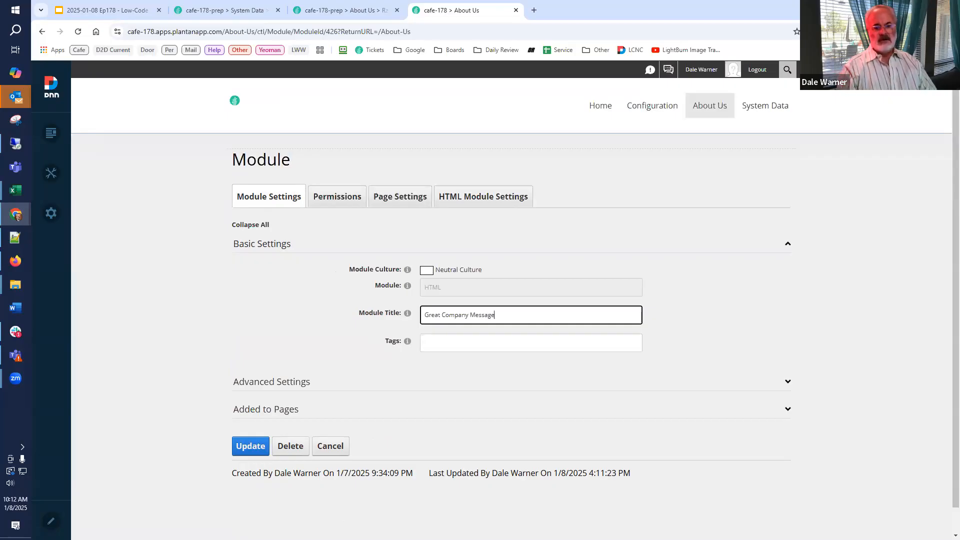
pyautogui.click(251, 446)
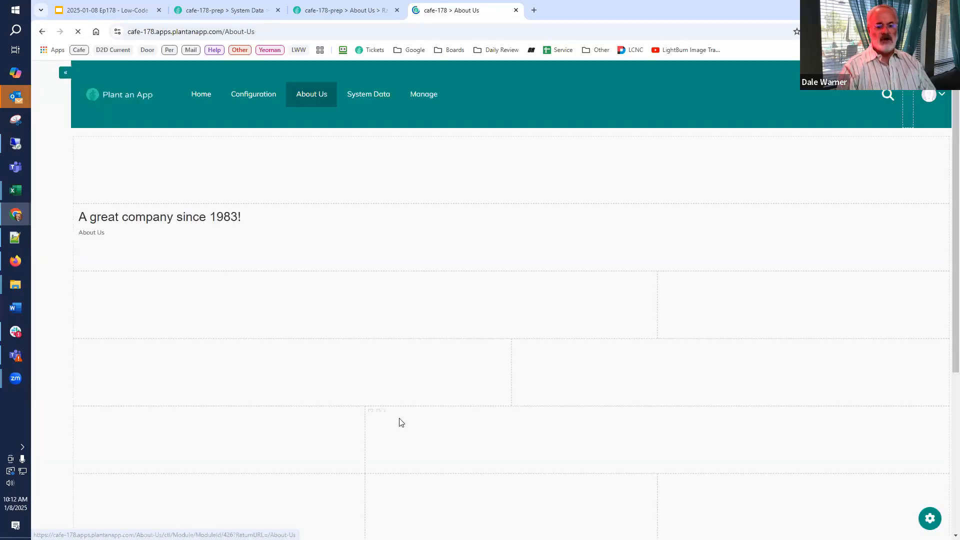
# Add the existing Great Company Message module from About Us to the Home page's narrow third-row pane, with Make a copy off.
pyautogui.click(200, 96)
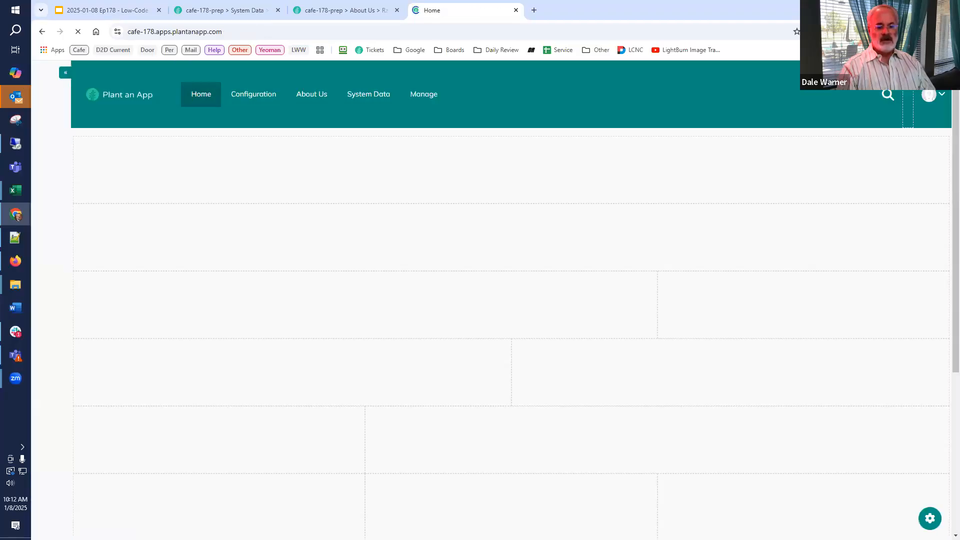
pyautogui.click(136, 522)
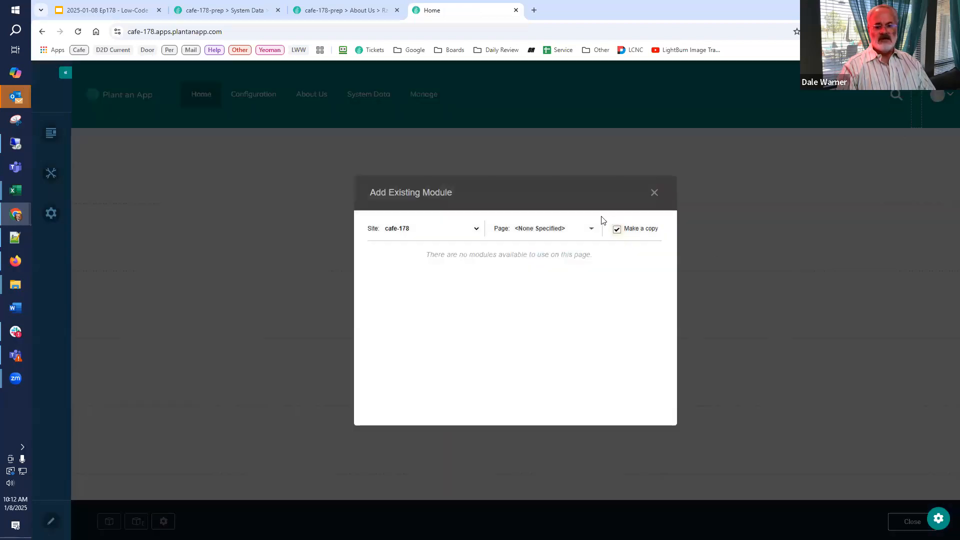
pyautogui.click(589, 229)
pyautogui.scroll(-2, 570, 350)
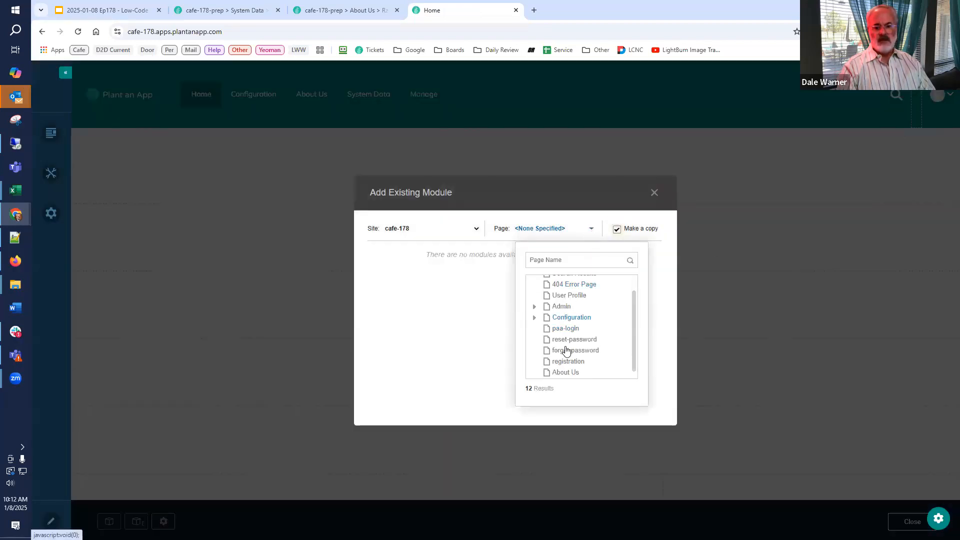
pyautogui.click(570, 370)
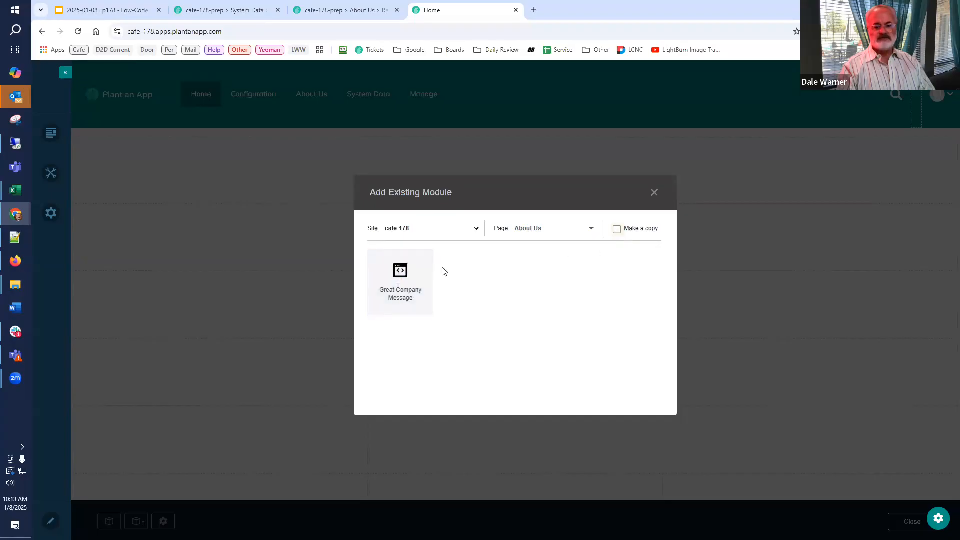
pyautogui.click(401, 280)
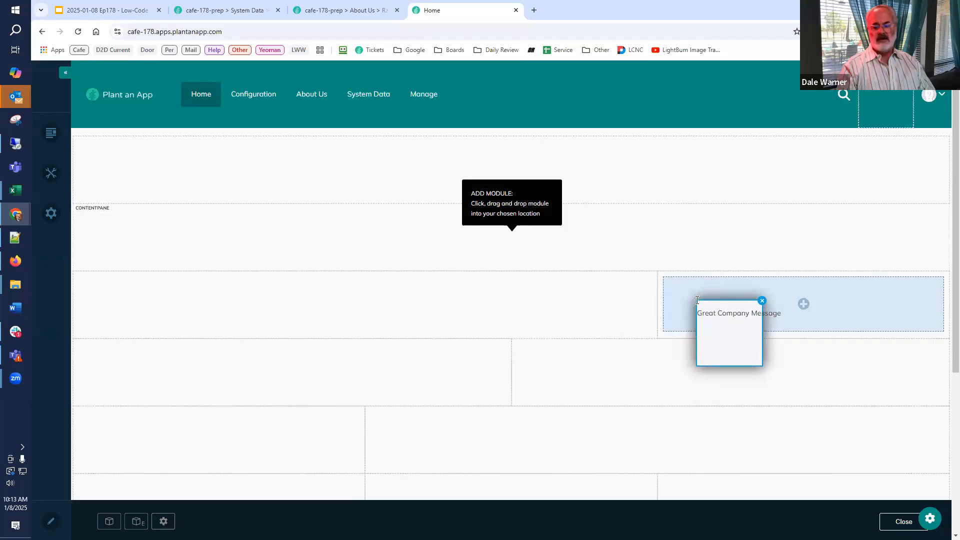
pyautogui.click(697, 300)
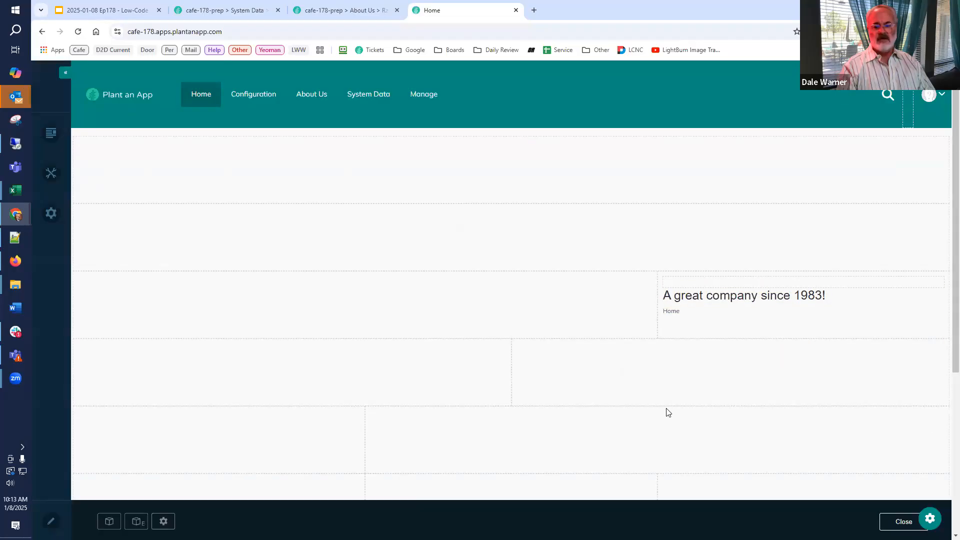
# Compare how the shared module appears on the Home and About Us pages outside edit mode.
pyautogui.moveTo(669, 324)
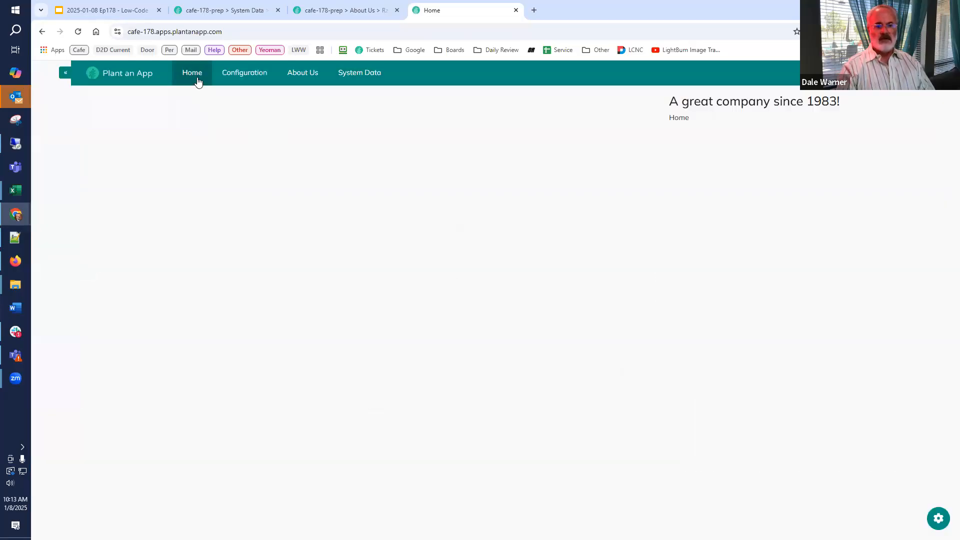
pyautogui.click(295, 73)
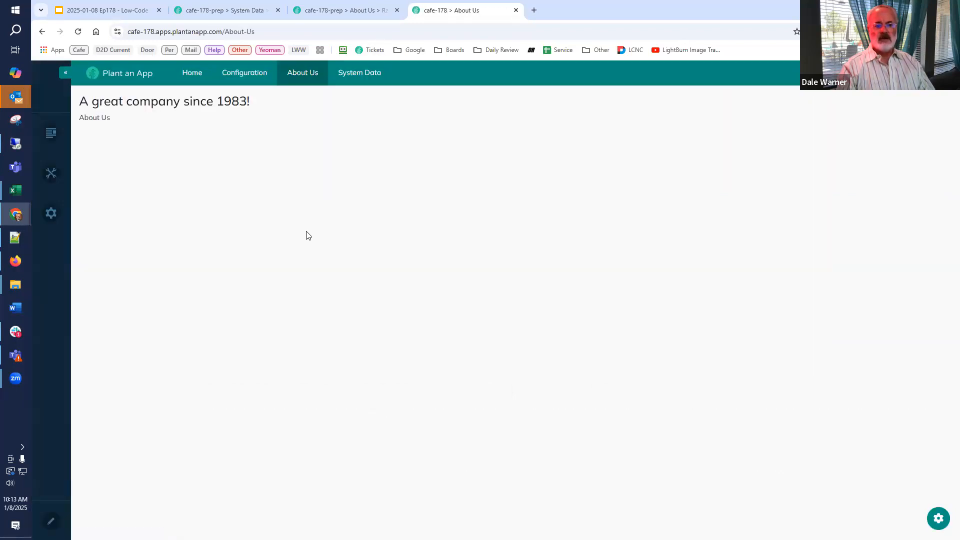
pyautogui.click(190, 76)
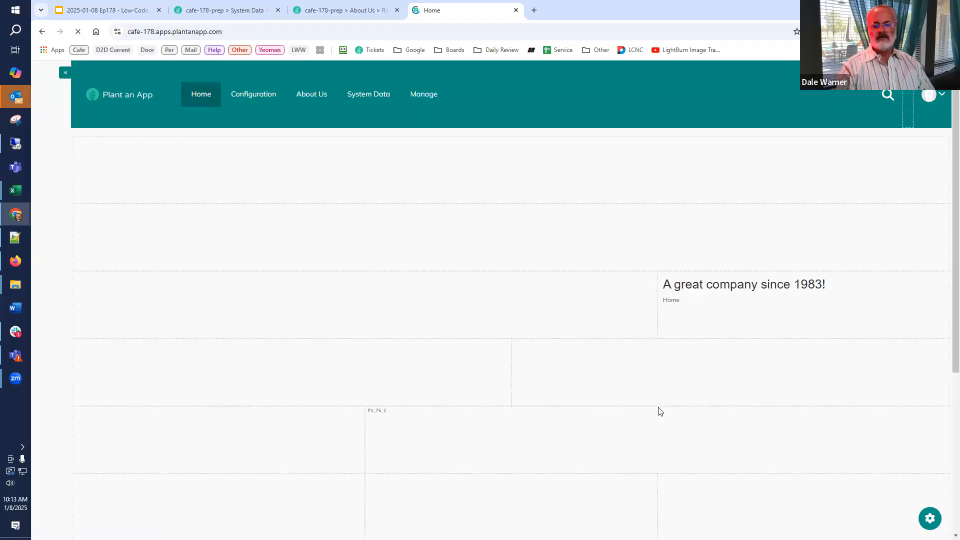
# Edit the shared module's content on Home so the heading reads "A great company since 1993!", save, and leave edit mode.
pyautogui.moveTo(926, 285)
pyautogui.click(900, 298)
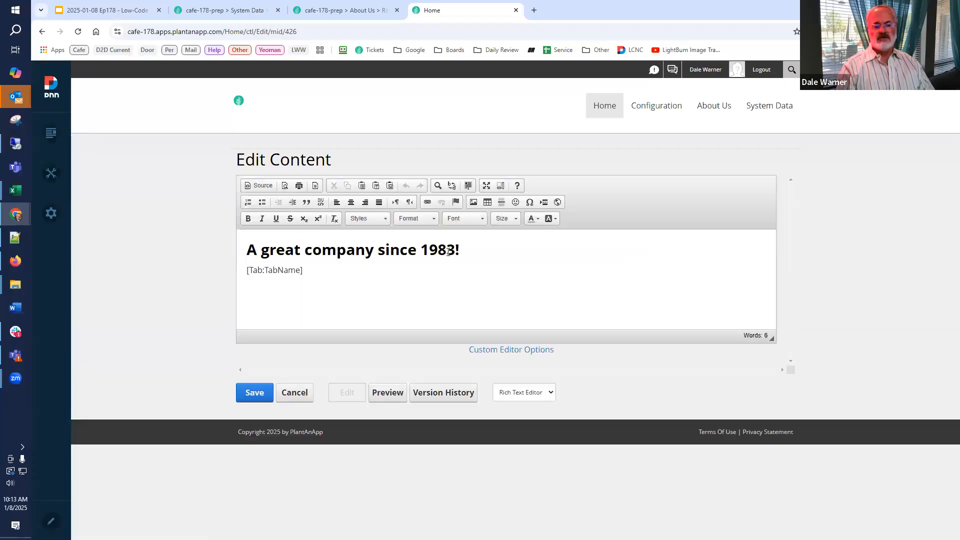
pyautogui.click(443, 250)
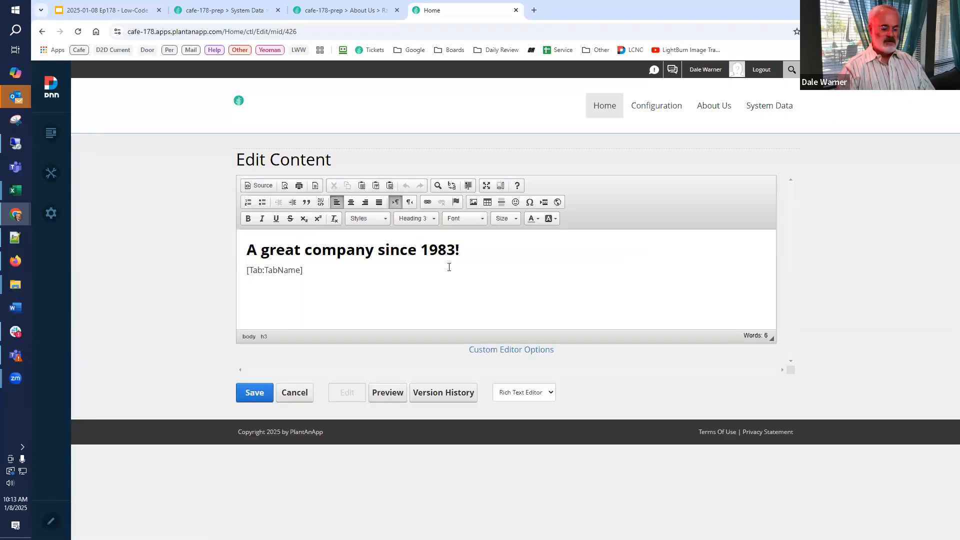
pyautogui.press('BackSpace')
pyautogui.write('9')
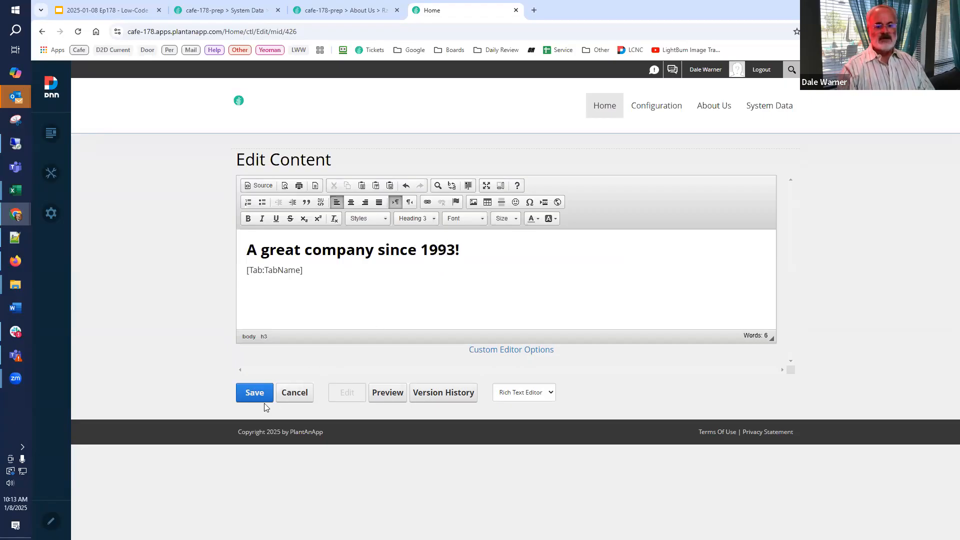
pyautogui.click(254, 393)
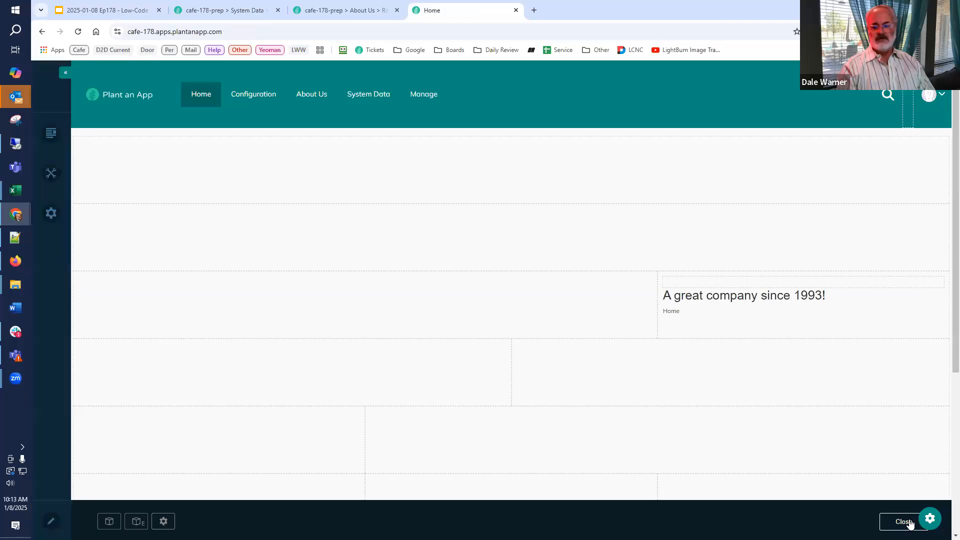
pyautogui.click(897, 523)
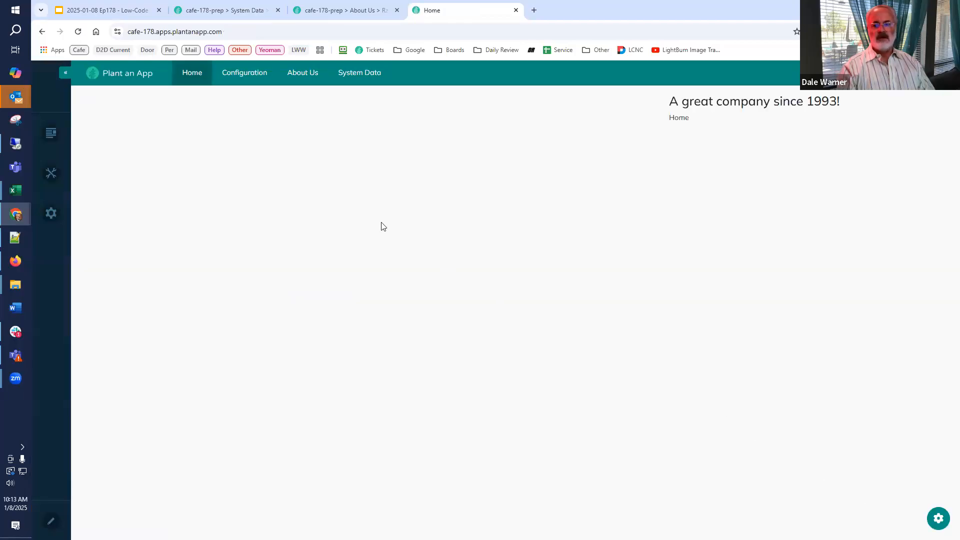
# On About Us, check the shared module's content and its Added to Pages list in the module settings, then cancel the settings.
pyautogui.click(301, 73)
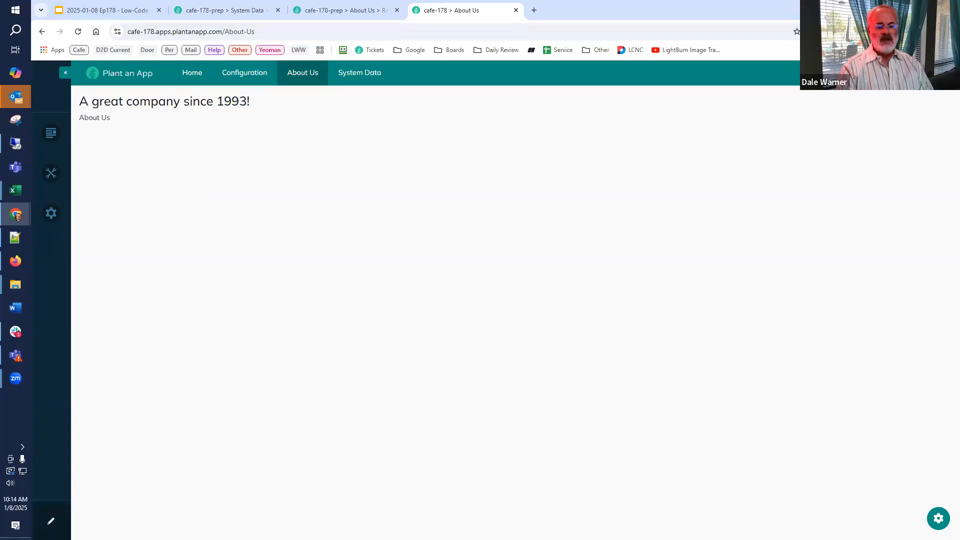
pyautogui.hotkey('ctrl', 'e')
pyautogui.hotkey('ctrl', 'e')
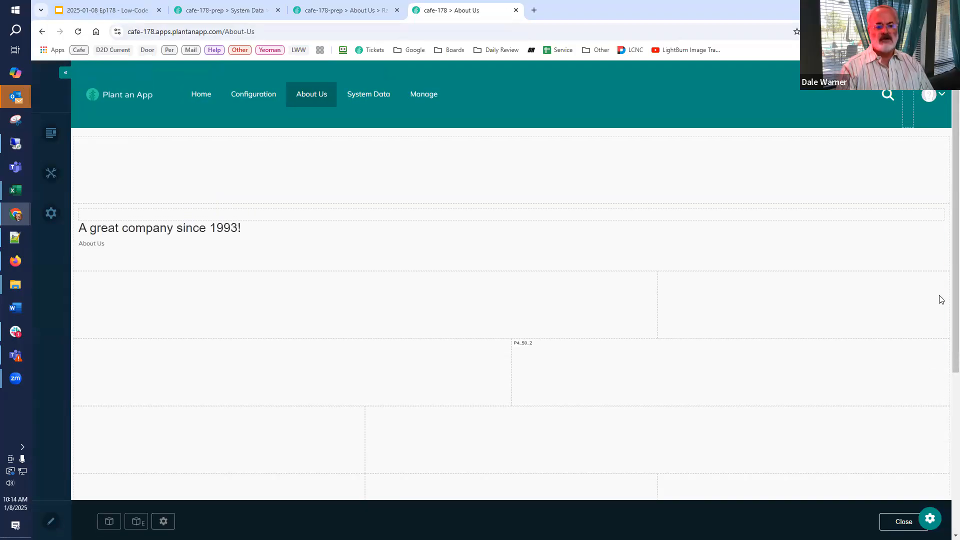
pyautogui.moveTo(942, 238)
pyautogui.moveTo(938, 215)
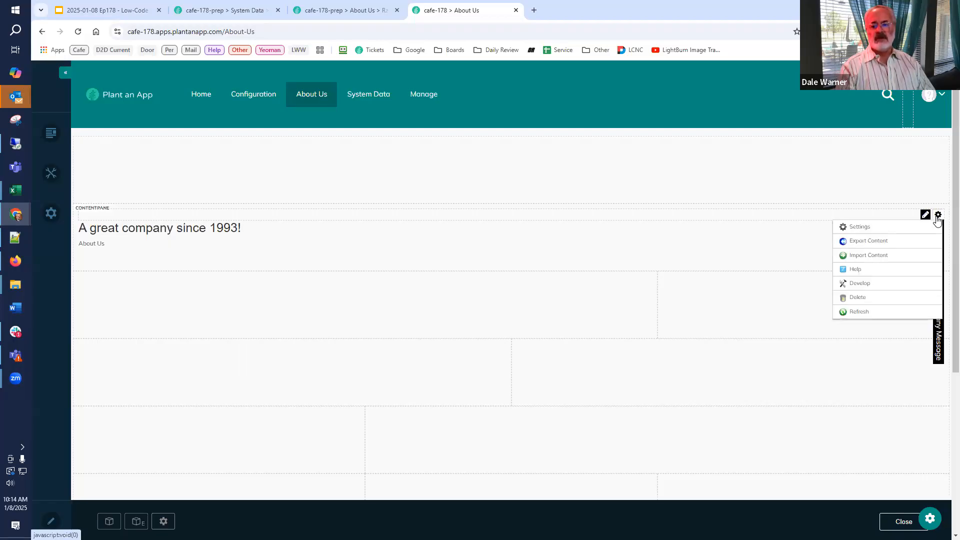
pyautogui.click(868, 229)
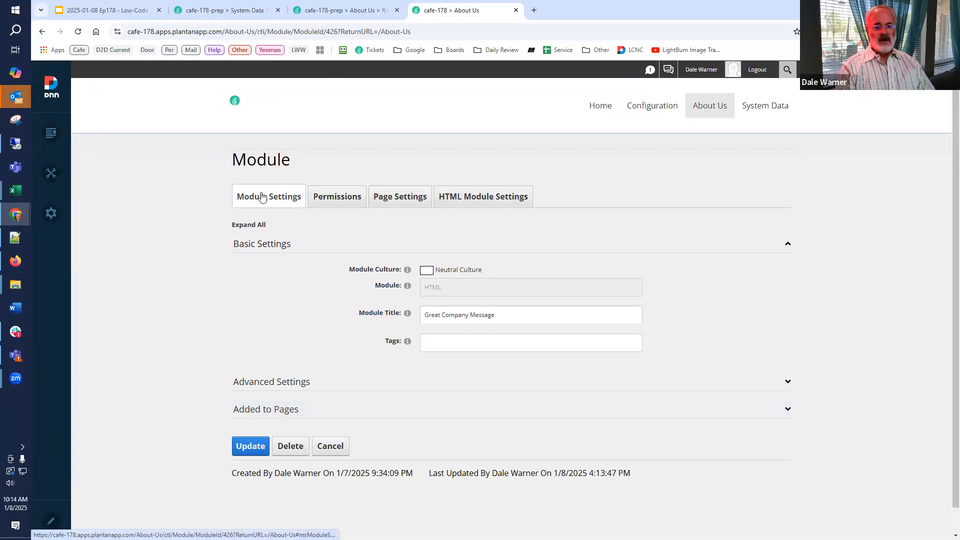
pyautogui.click(256, 409)
pyautogui.scroll(-1, 190, 417)
pyautogui.scroll(-1, 208, 420)
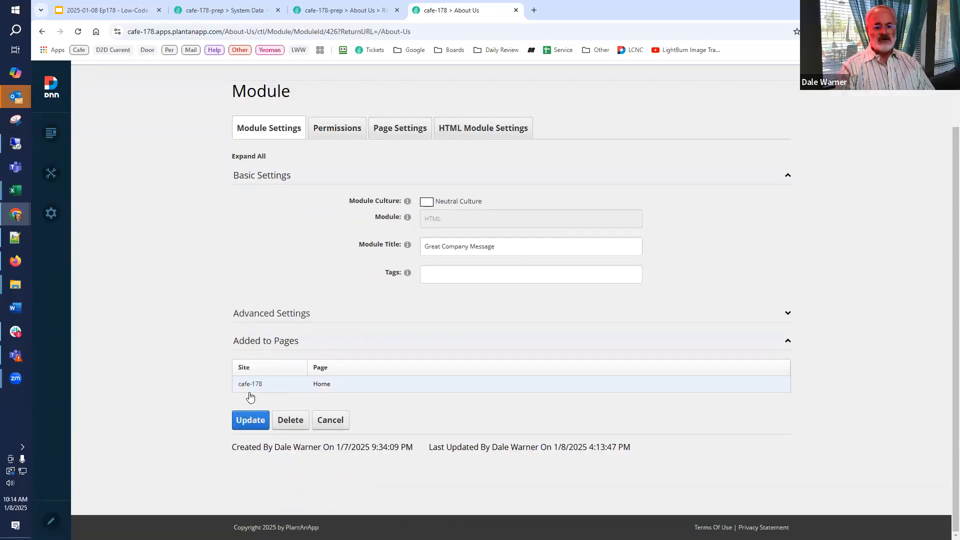
pyautogui.scroll(2, 222, 350)
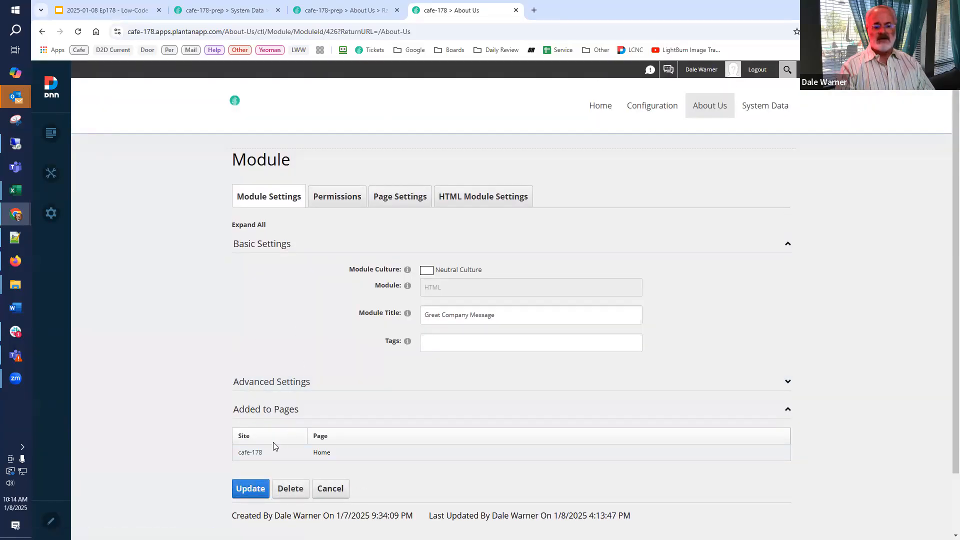
pyautogui.click(323, 490)
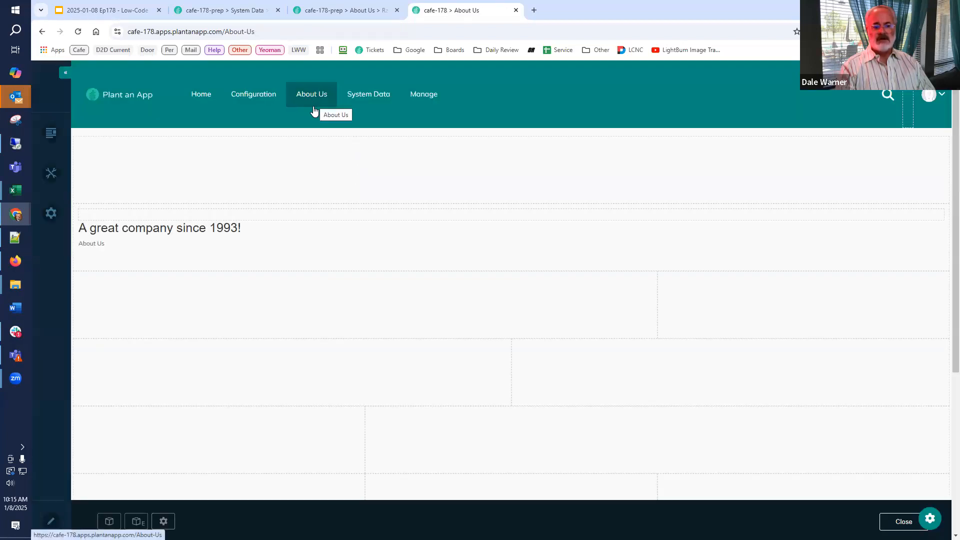
# Open the Home page in edit mode and view the shared module's settings, including the pages it is added to.
pyautogui.click(197, 98)
pyautogui.click(53, 520)
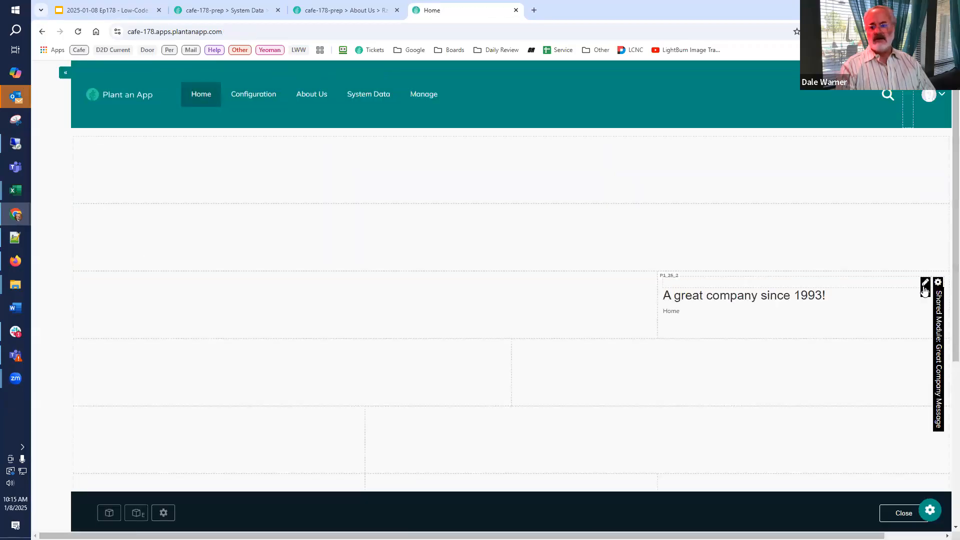
pyautogui.moveTo(938, 283)
pyautogui.click(887, 298)
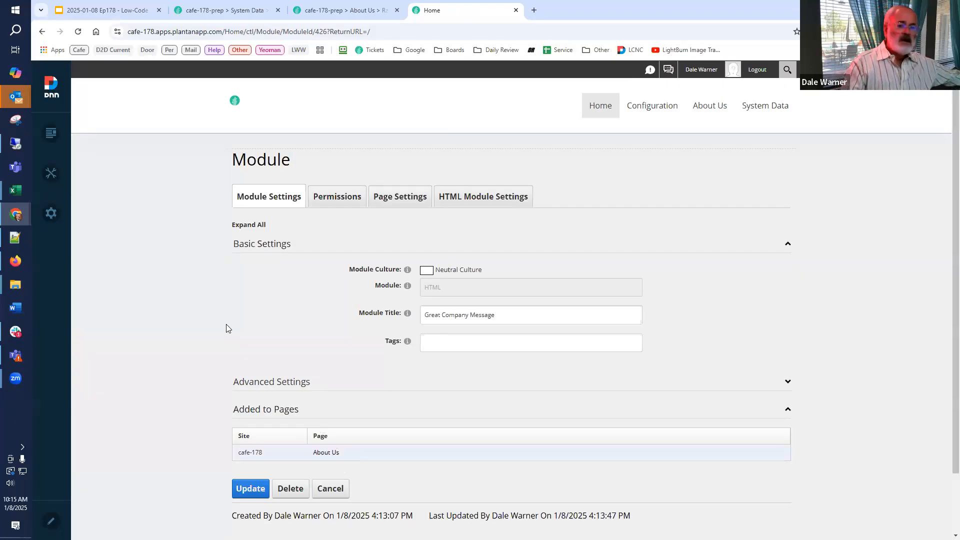
# Check the Hands-on low-coding slide in Google Slides, then review the Home module's permissions and return to its general module settings.
pyautogui.click(113, 10)
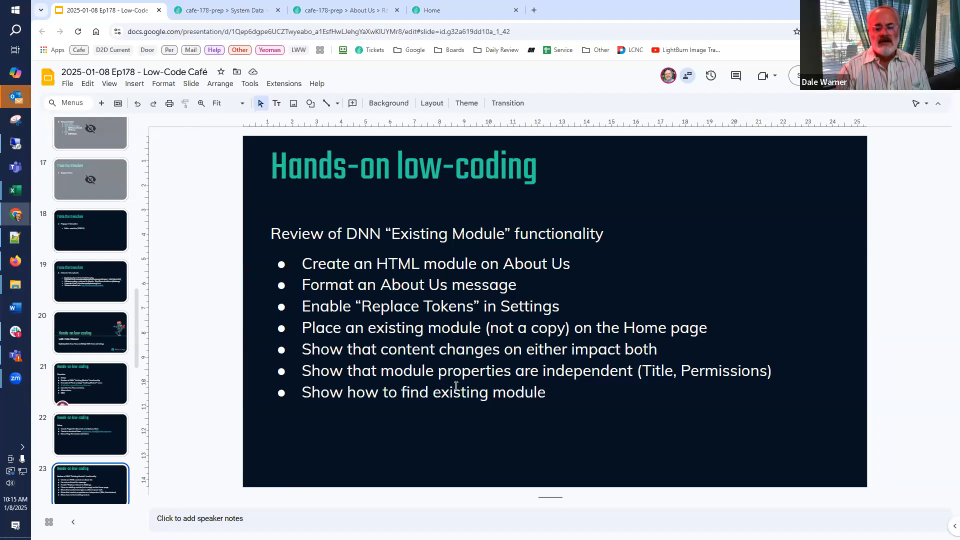
pyautogui.click(448, 10)
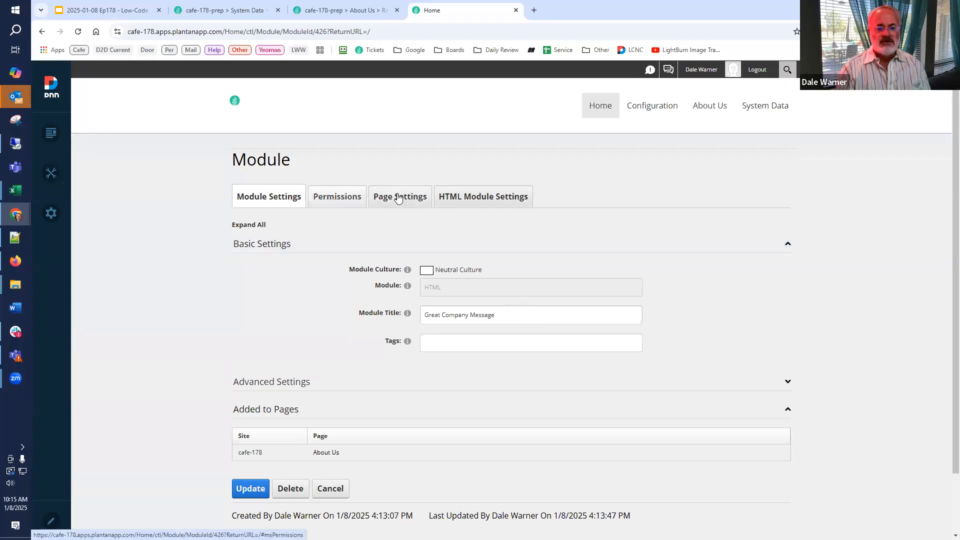
pyautogui.click(336, 198)
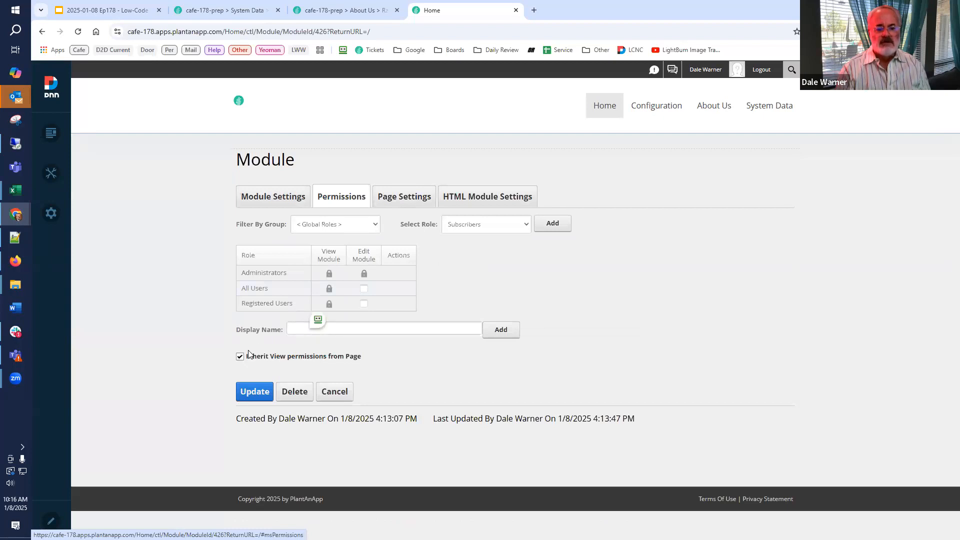
pyautogui.click(273, 196)
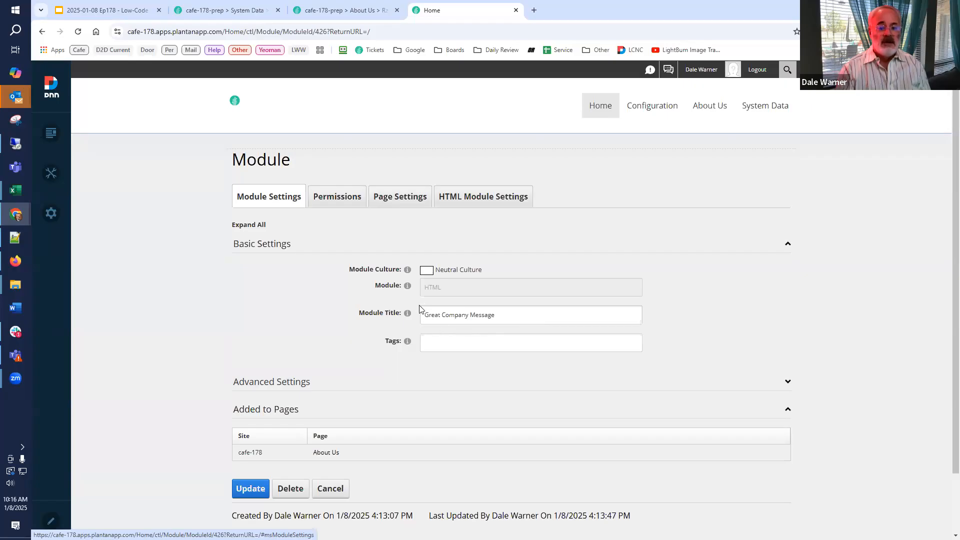
# Expand the Advanced Settings of the Home page's Great Company Message module and review its sharing and display options.
pyautogui.click(253, 383)
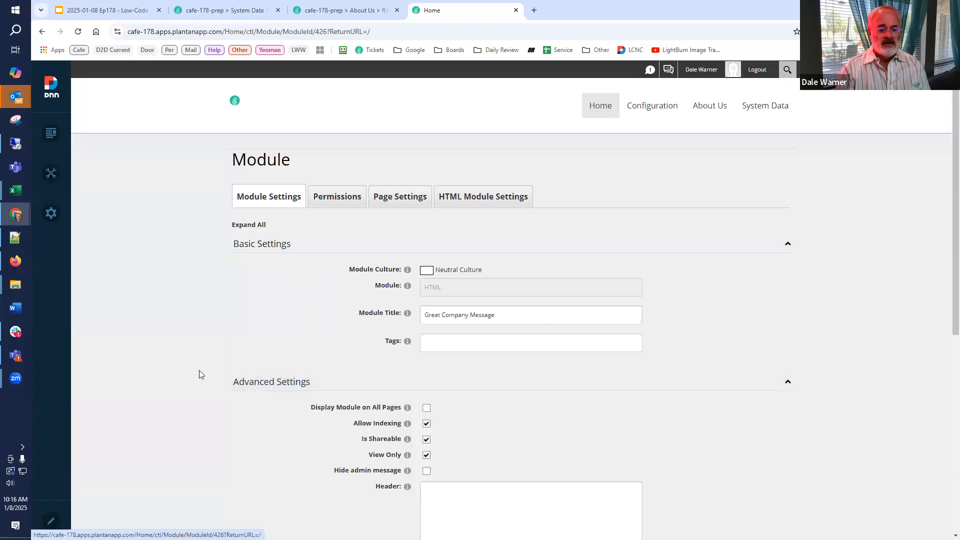
pyautogui.scroll(-2, 350, 398)
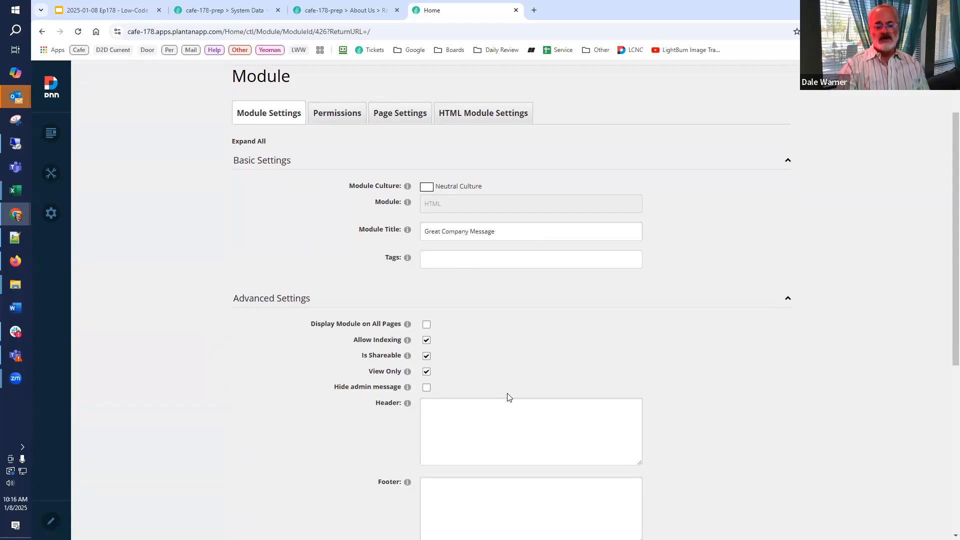
pyautogui.scroll(2, 427, 358)
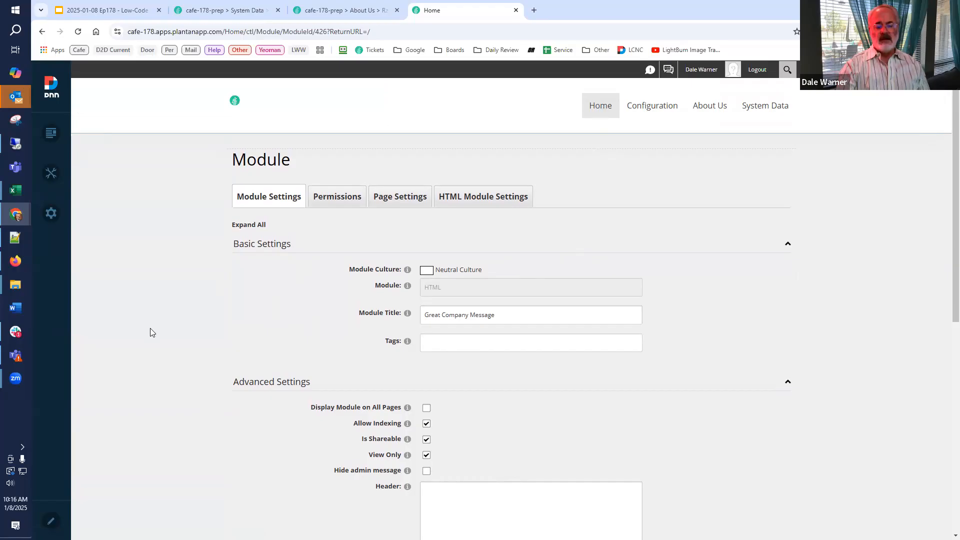
# Open the About Us page, then switch to Google Slides and display slide 24 on Plant an App "Existing Module" reuse.
pyautogui.click(705, 114)
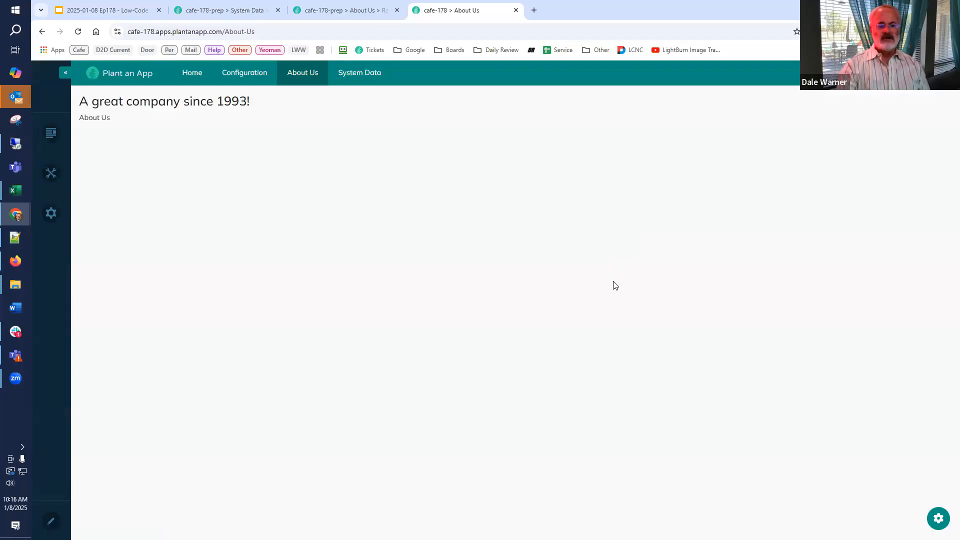
pyautogui.click(125, 13)
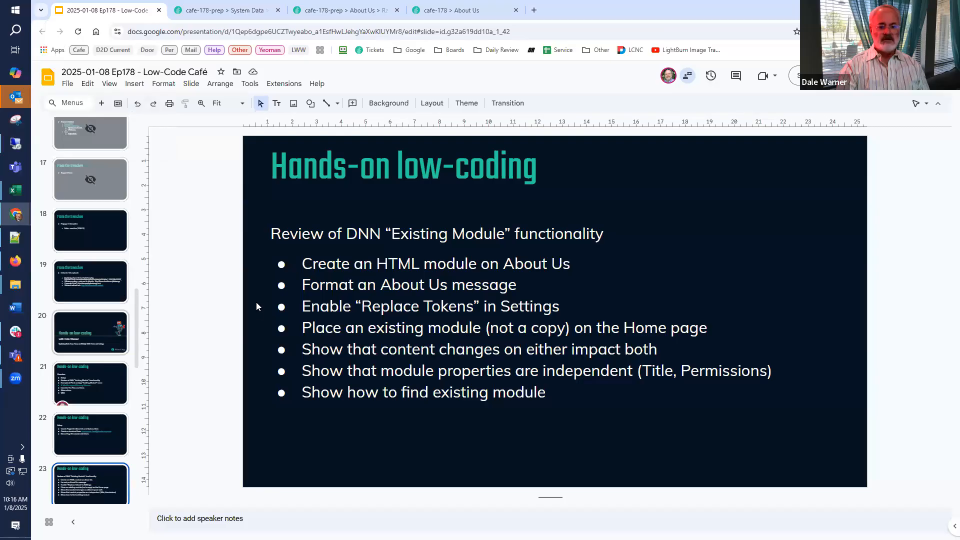
pyautogui.scroll(-5, 99, 287)
pyautogui.click(99, 288)
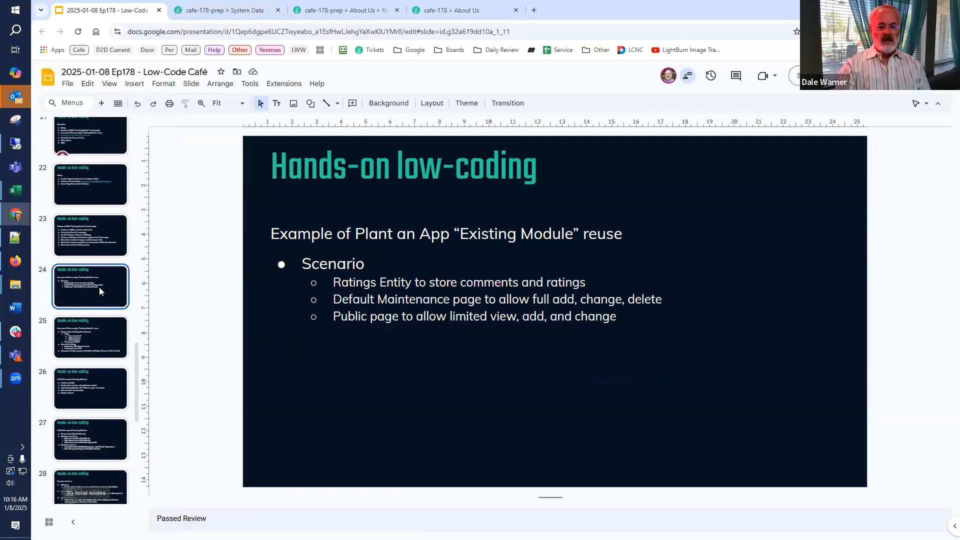
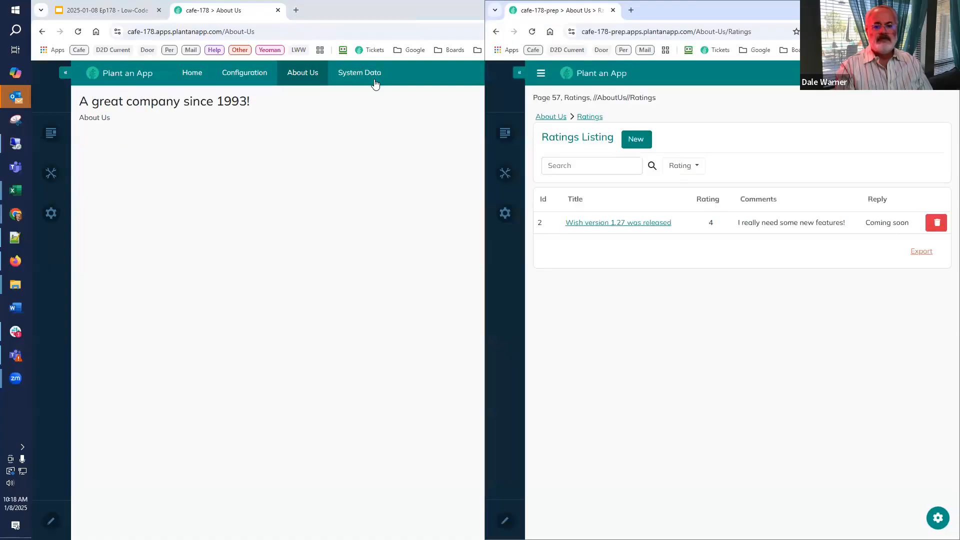
# Arrange the cafe-178-prep Rating Data Records Listing and the About Us Ratings Listing side by side for comparison.
pyautogui.click(279, 203)
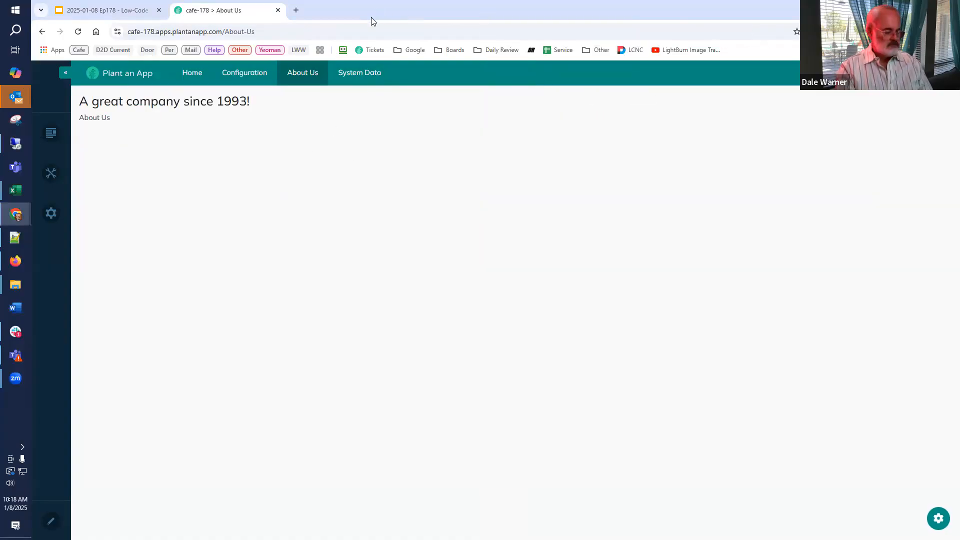
pyautogui.hotkey('alt', 'Tab')
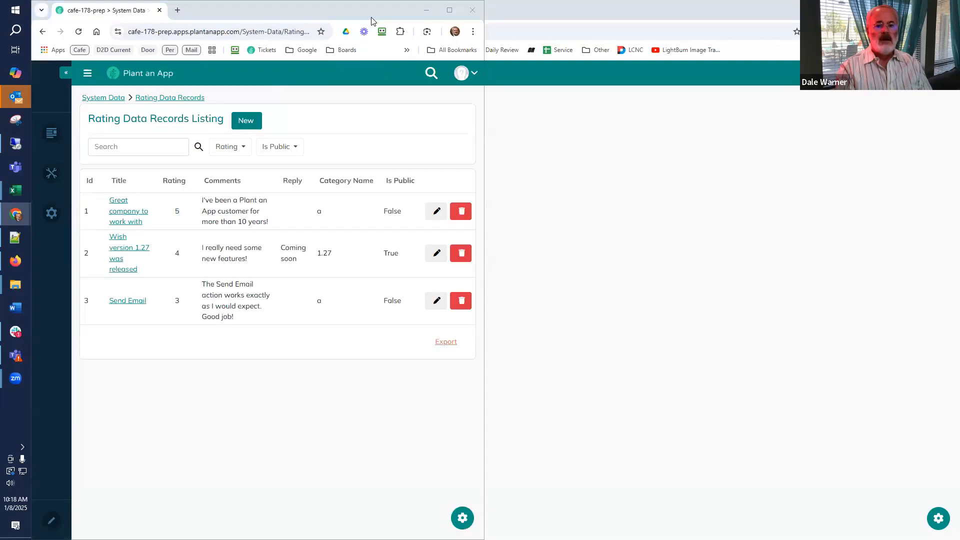
pyautogui.hotkey('alt', 'Tab')
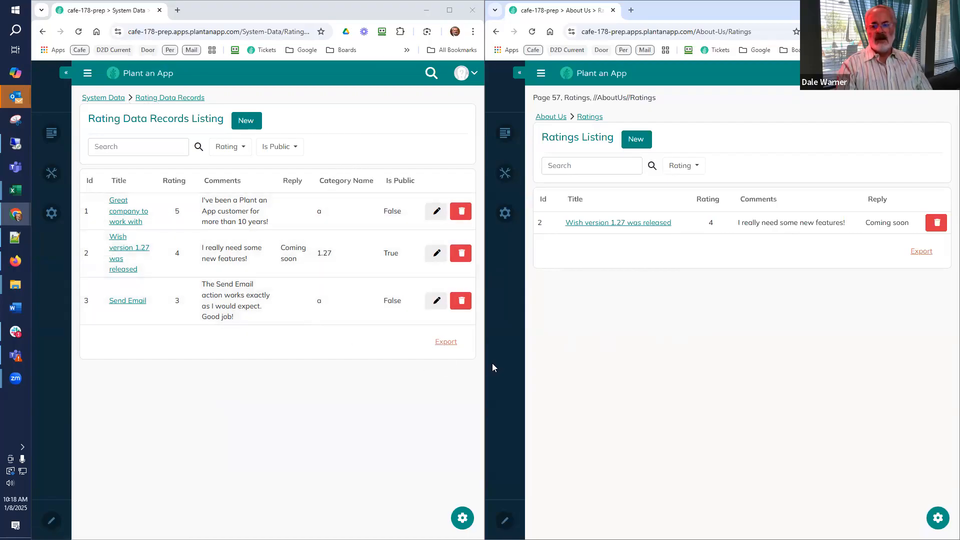
# Open the new-record forms of both listings to compare their fields, and close both without adding a record.
pyautogui.click(246, 121)
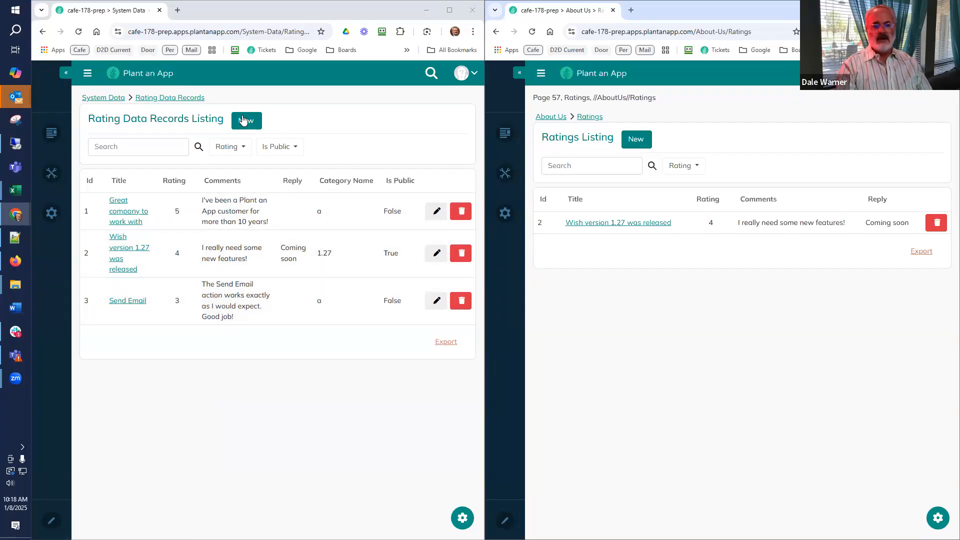
pyautogui.click(645, 149)
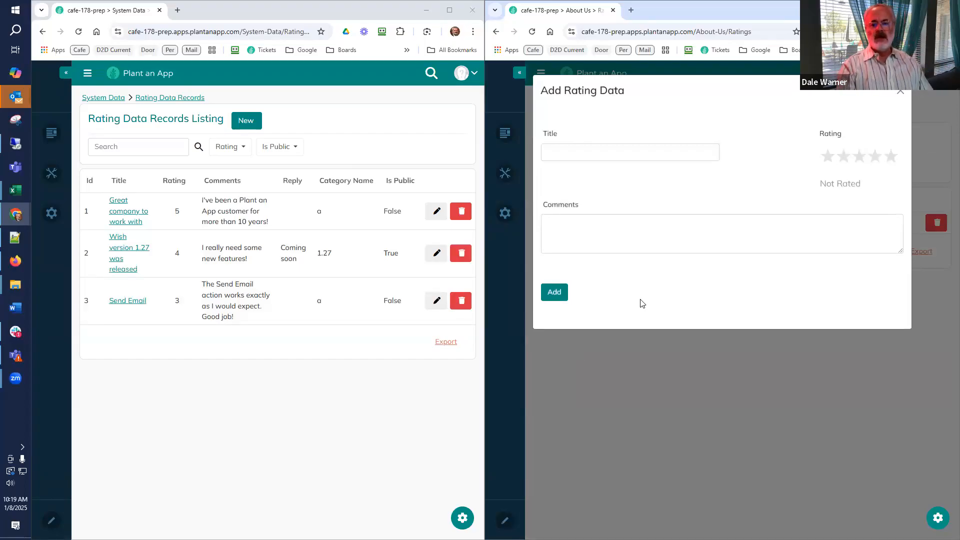
pyautogui.click(243, 122)
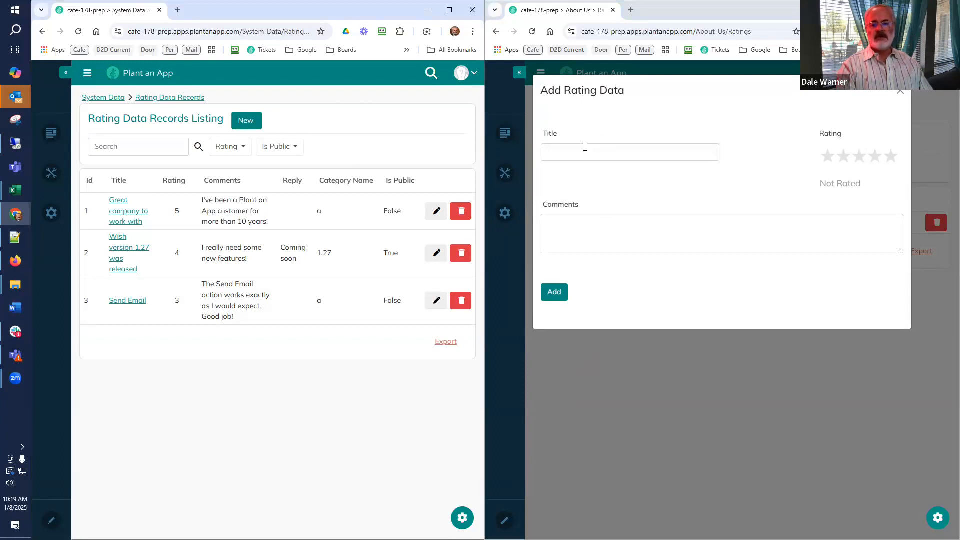
pyautogui.click(79, 34)
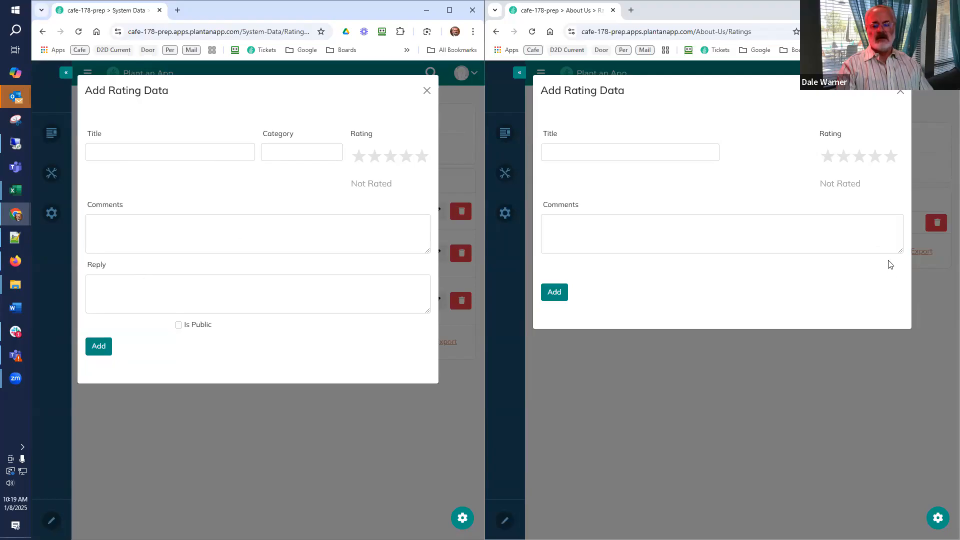
pyautogui.click(901, 91)
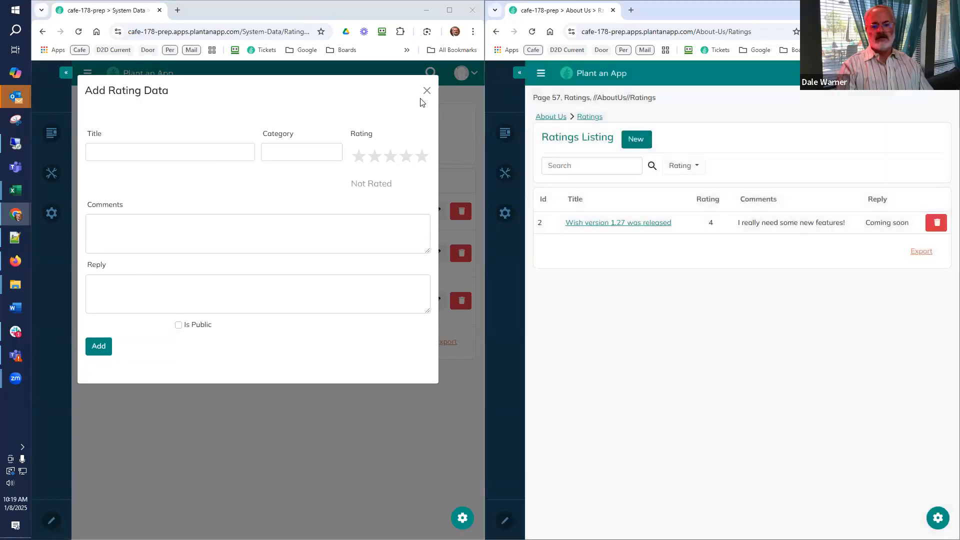
pyautogui.click(426, 91)
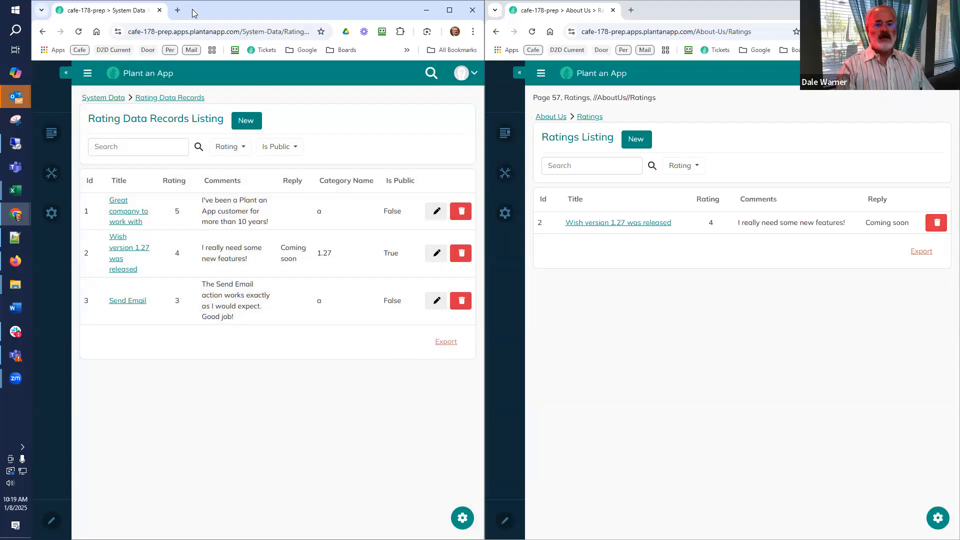
# Open the cafe-178-prep Configuration in a separate tab and open the Rating Data entity for editing.
pyautogui.click(450, 10)
pyautogui.rightClick(226, 71)
pyautogui.click(240, 79)
pyautogui.moveTo(216, 14); pyautogui.dragTo(133, 14)
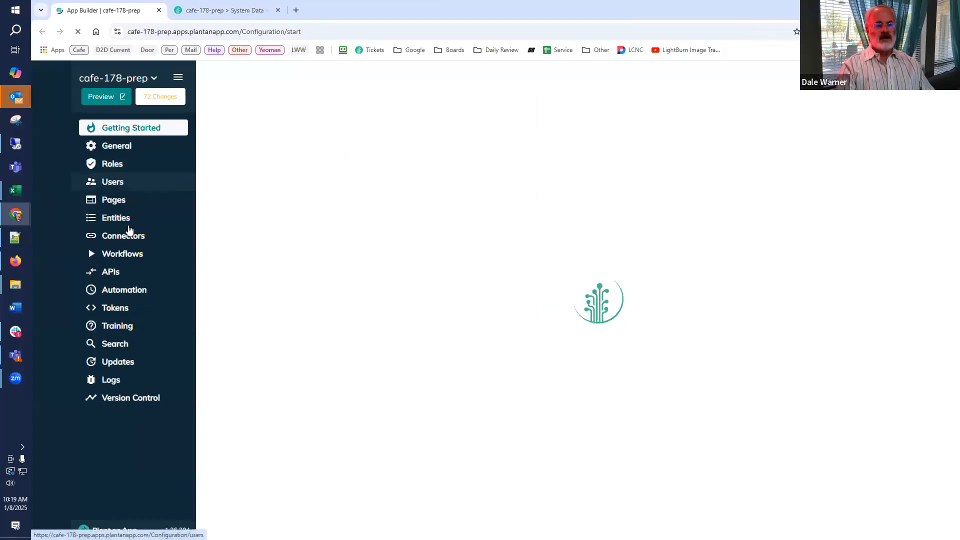
pyautogui.click(122, 219)
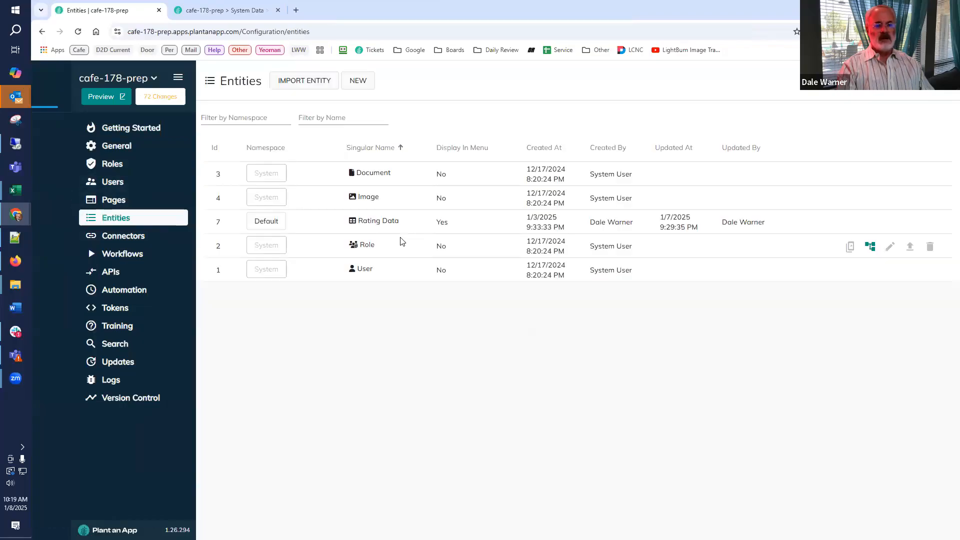
pyautogui.click(890, 222)
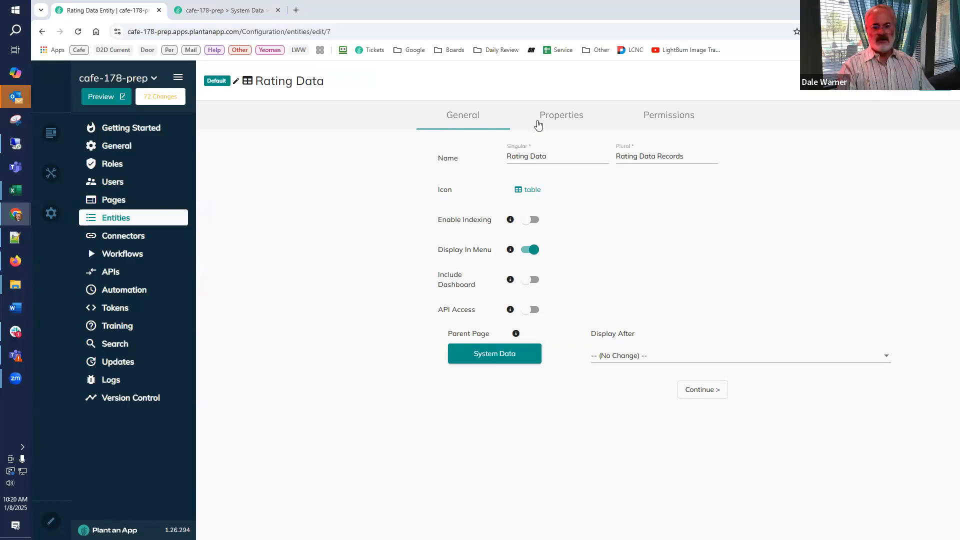
# Add a custom property named "Passed Review" to the Rating Data entity.
pyautogui.click(538, 117)
pyautogui.scroll(-2, 240, 480)
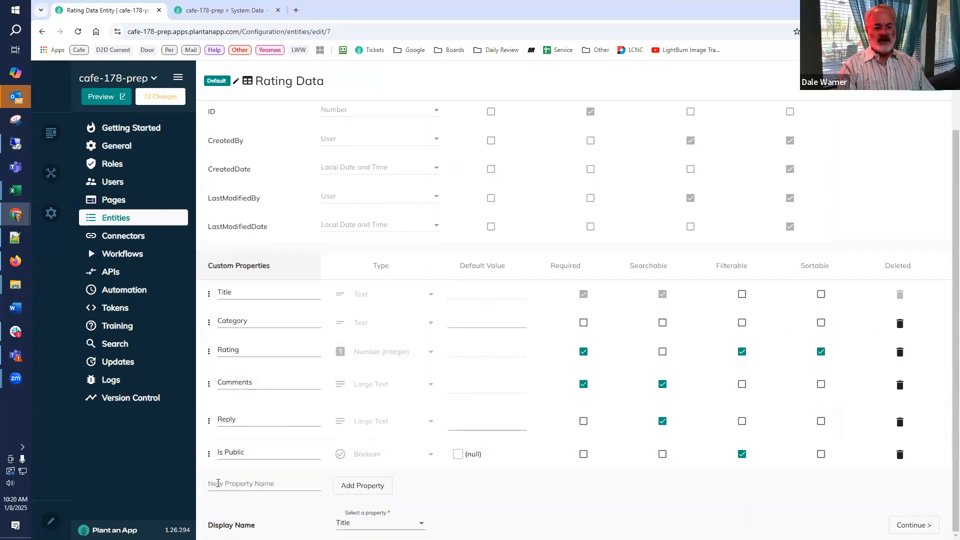
pyautogui.click(218, 483)
pyautogui.write('Pas')
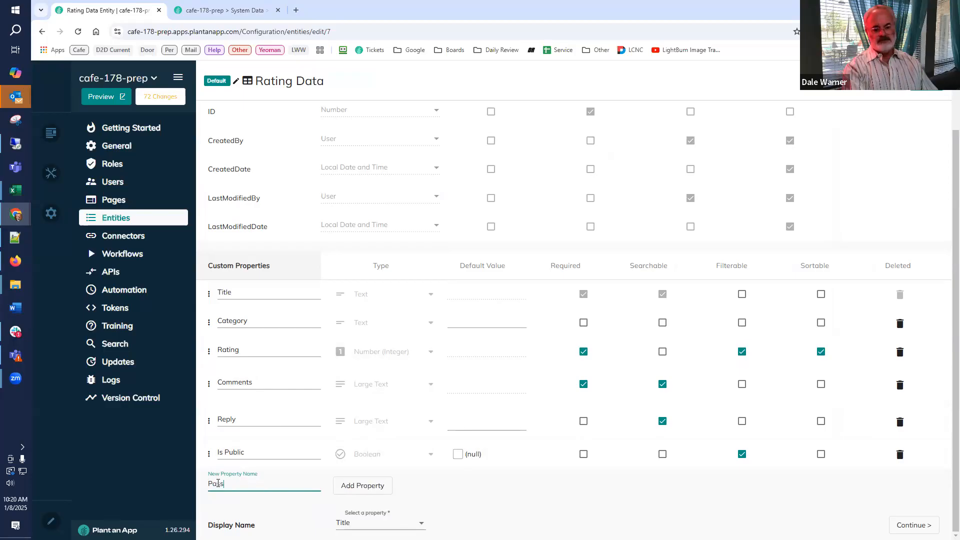
pyautogui.write('sed Review')
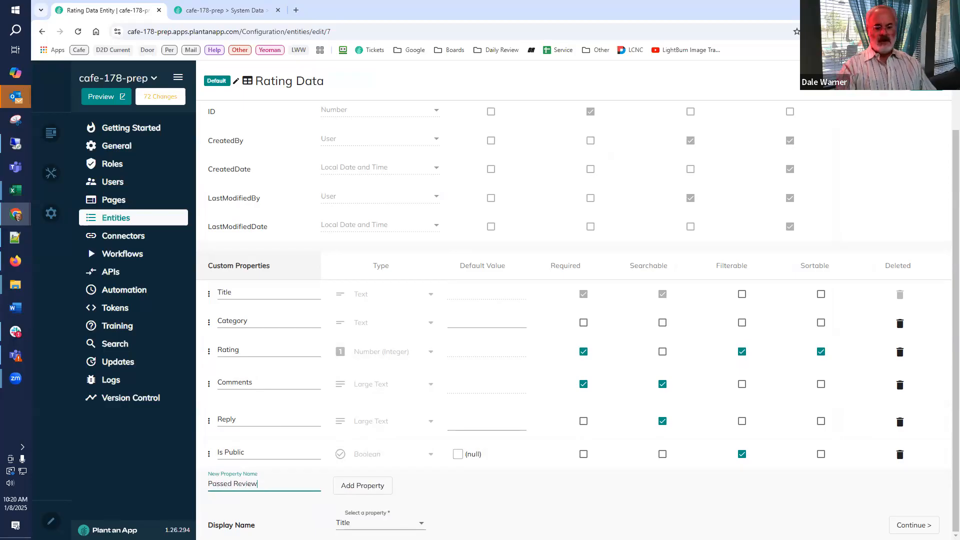
pyautogui.click(353, 493)
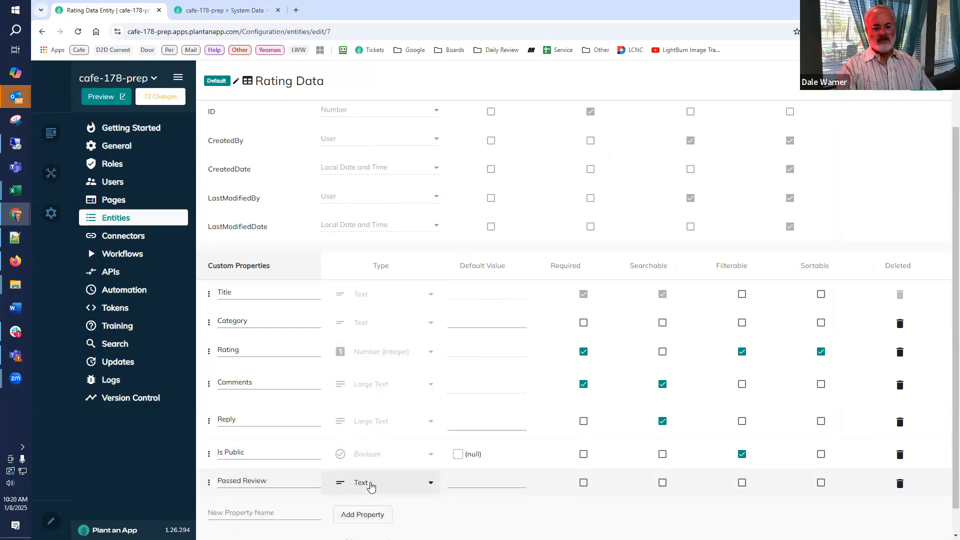
# Set the Passed Review property's type to Boolean, save the entity and merge the changes into all related components.
pyautogui.click(373, 483)
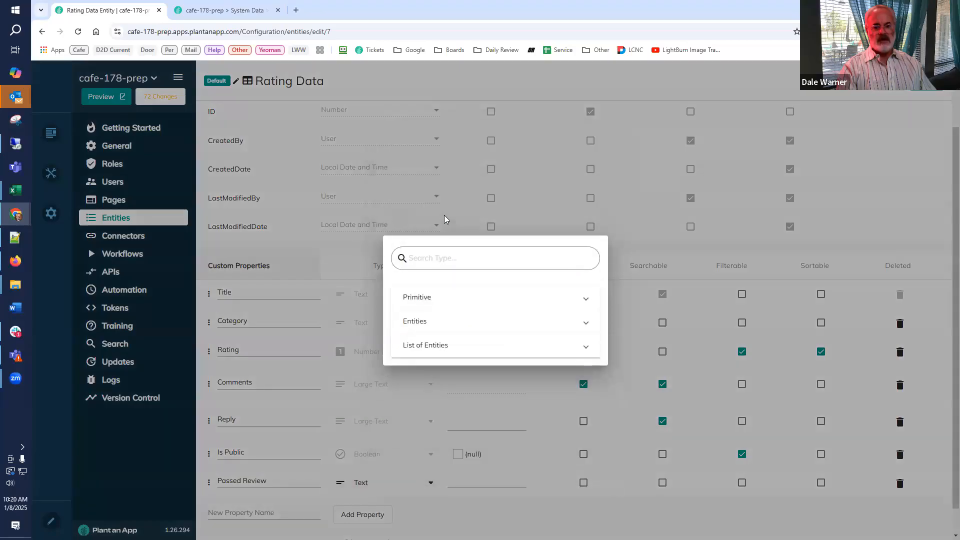
pyautogui.click(435, 300)
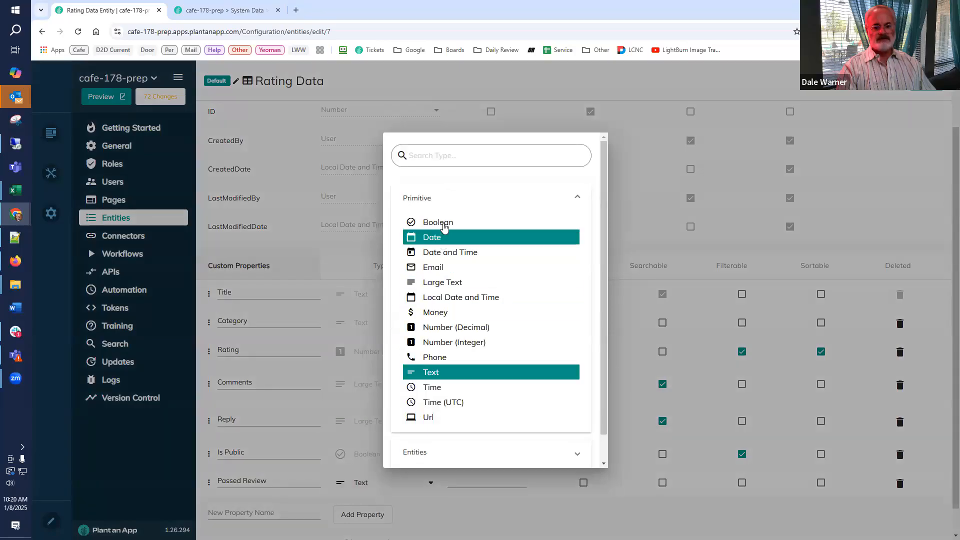
pyautogui.click(453, 223)
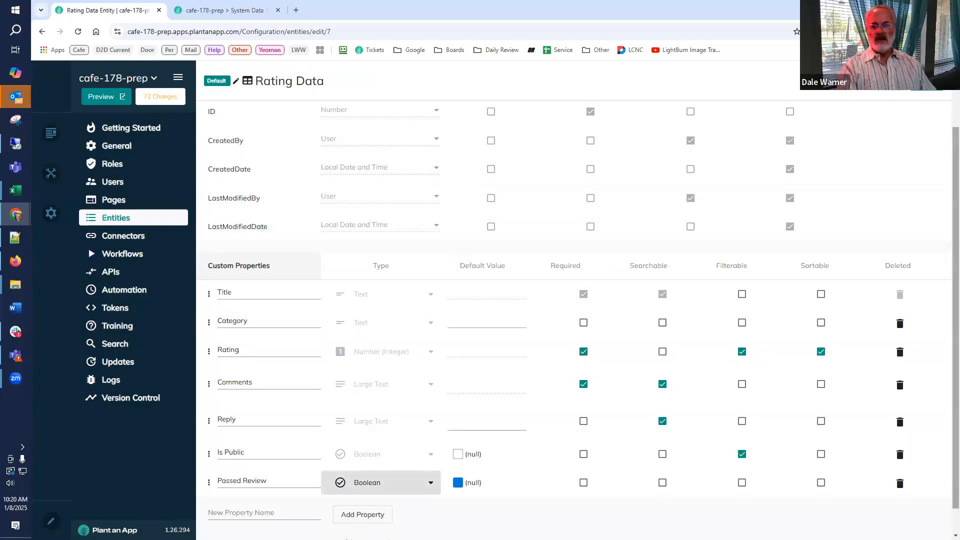
pyautogui.click(927, 82)
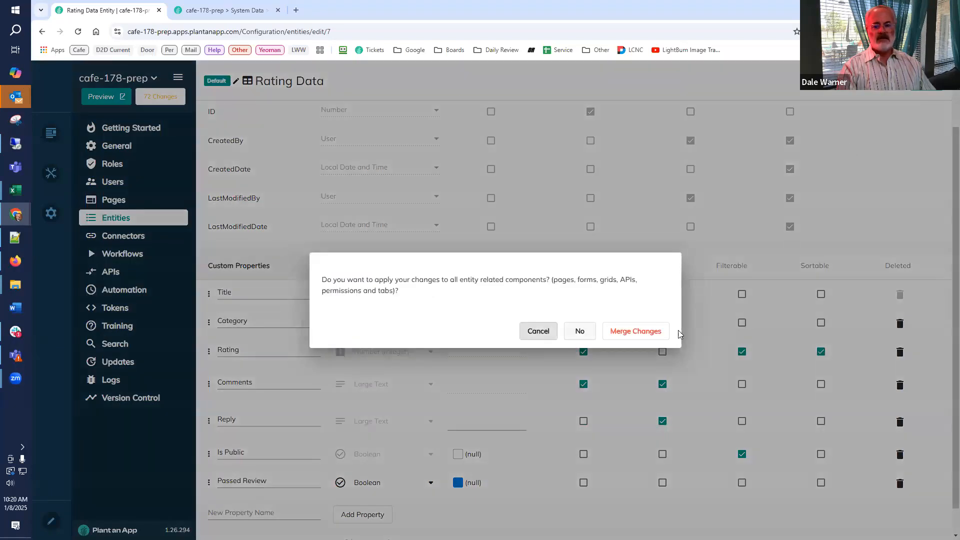
pyautogui.click(640, 331)
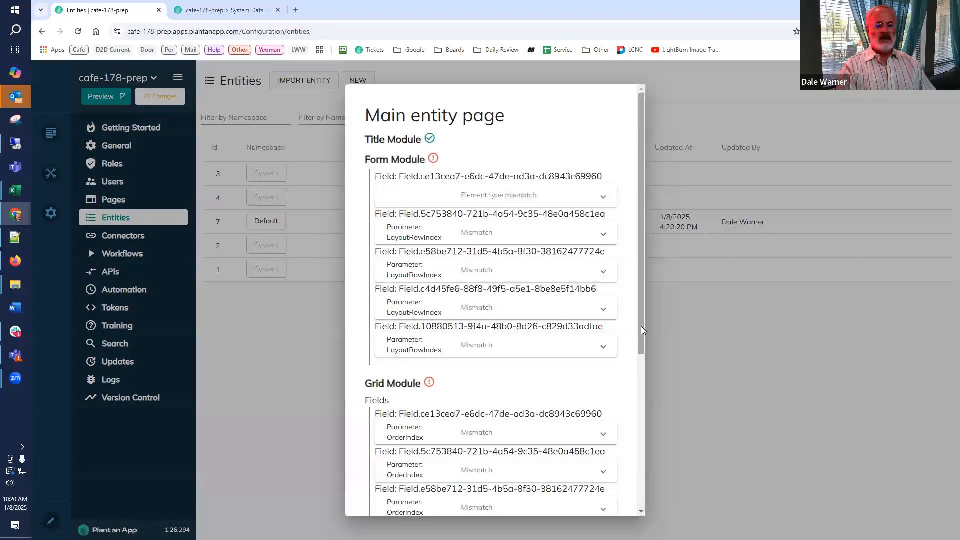
pyautogui.click(261, 348)
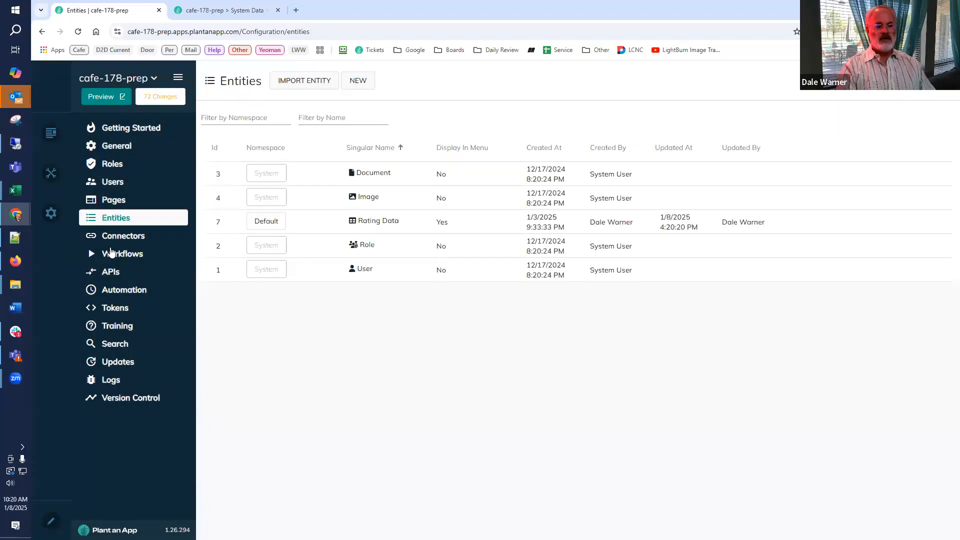
# Clear the site cache from the Servers settings and close the settings.
pyautogui.moveTo(46, 215)
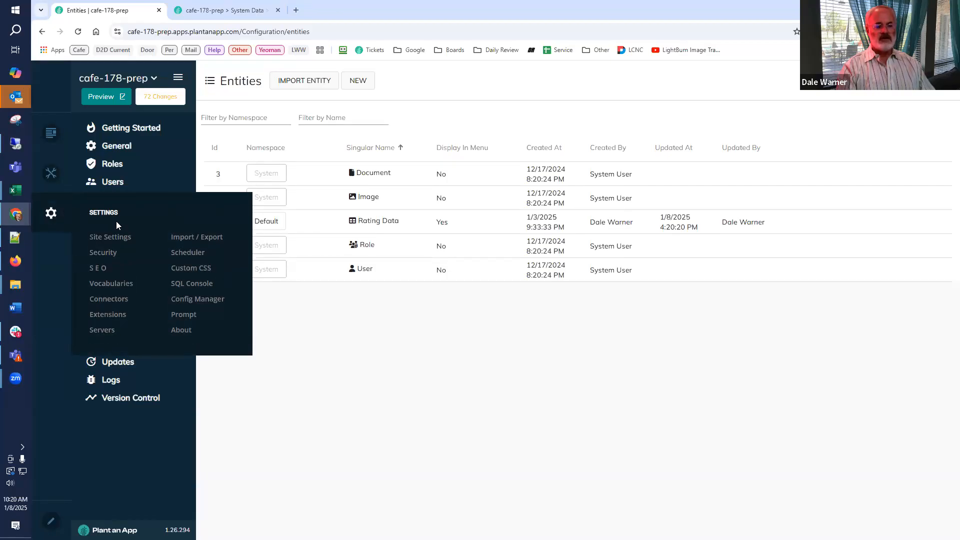
pyautogui.click(112, 329)
pyautogui.click(454, 86)
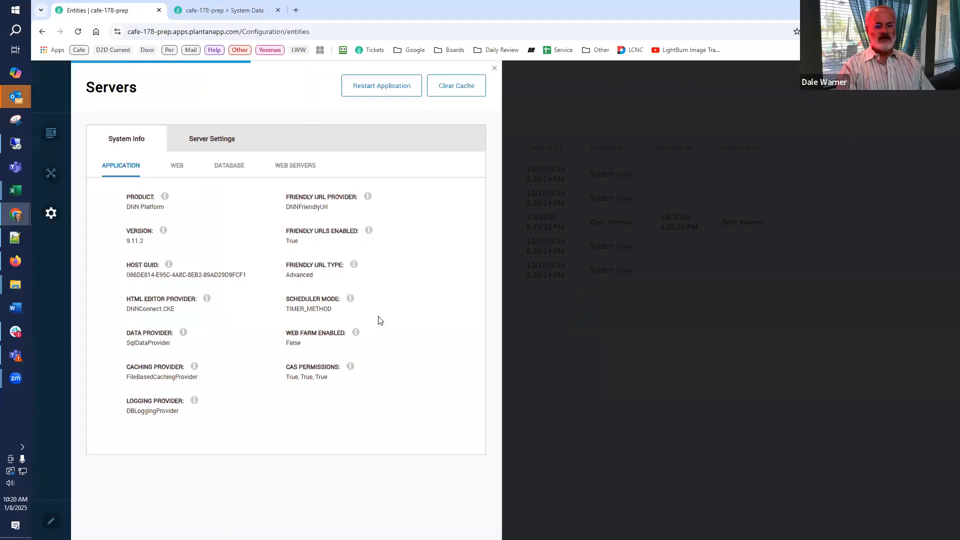
pyautogui.click(494, 68)
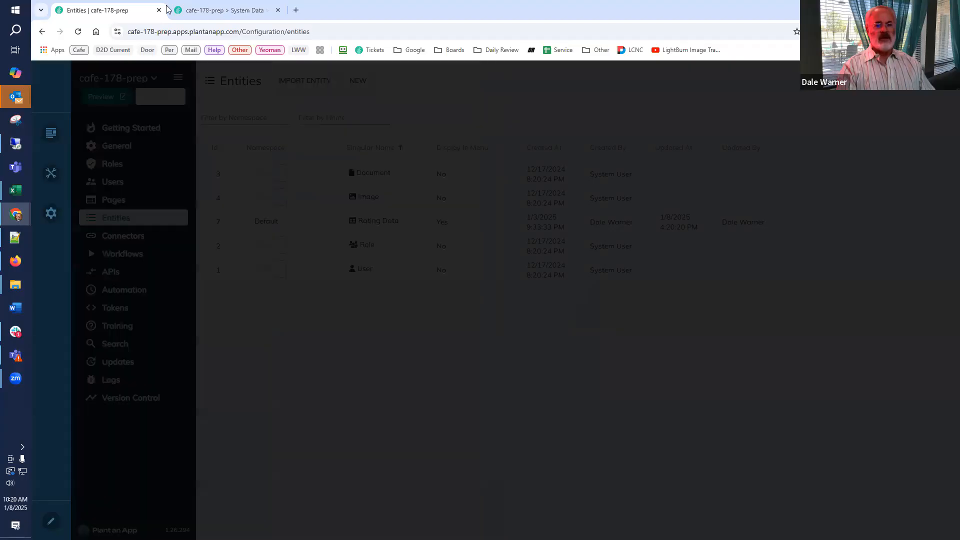
# Reload the Rating Data Records page, return it to the side-by-side view and open its new-record form to check for Passed Review.
pyautogui.click(221, 10)
pyautogui.click(78, 31)
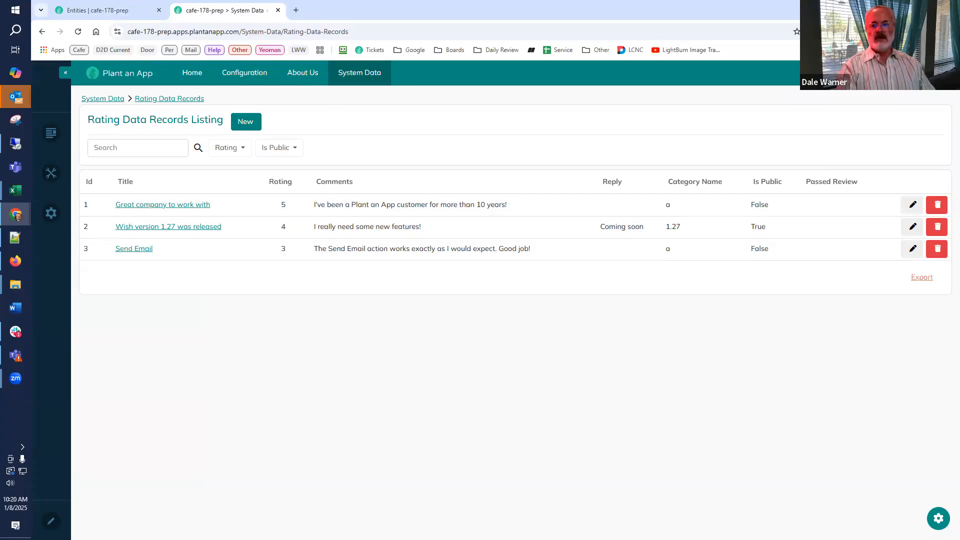
pyautogui.click(926, 10)
pyautogui.click(247, 121)
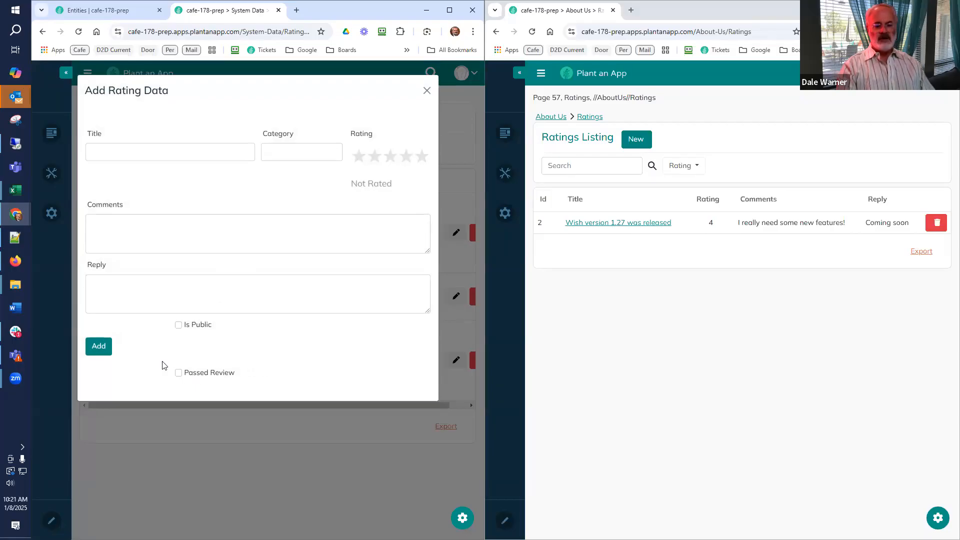
# Reload the About Us Ratings page, check its listing and new-record form for Passed Review, and close both forms.
pyautogui.click(533, 32)
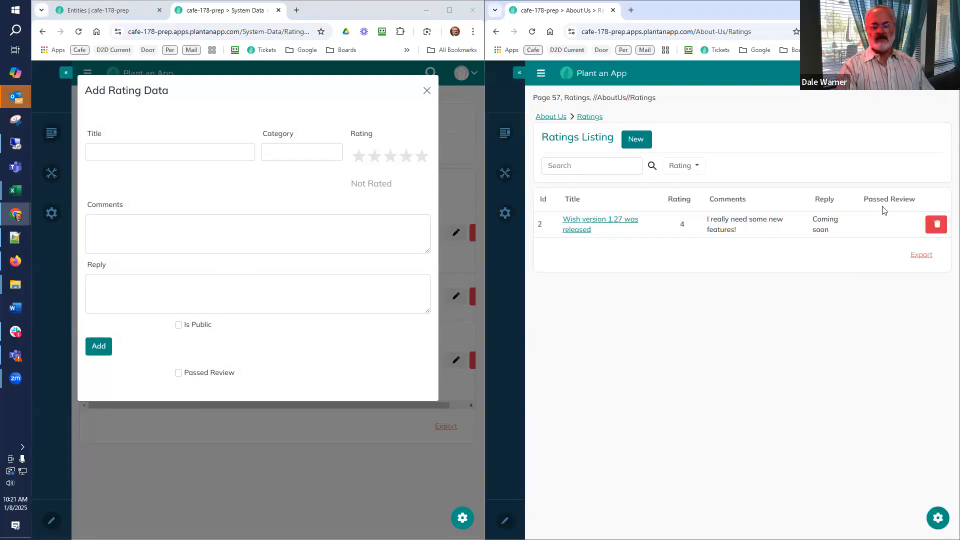
pyautogui.click(635, 140)
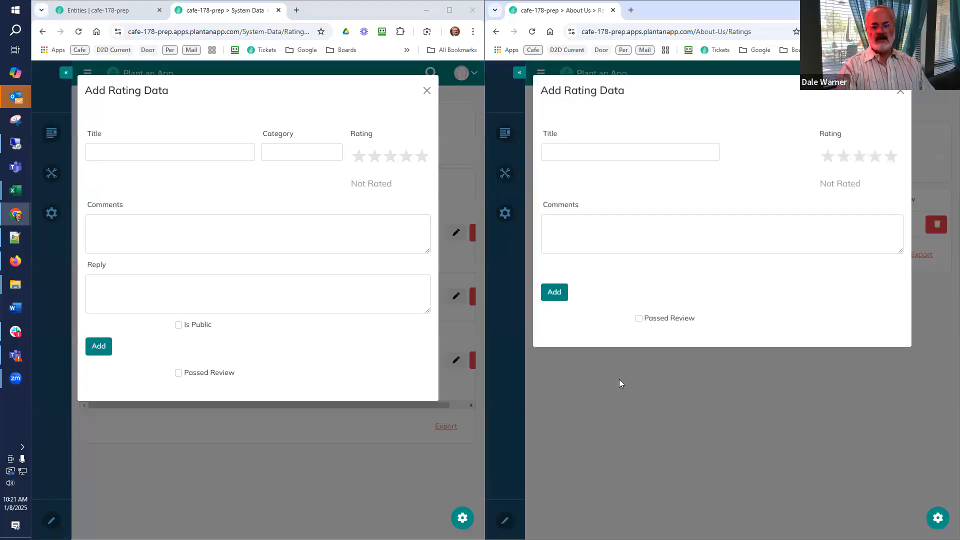
pyautogui.click(901, 96)
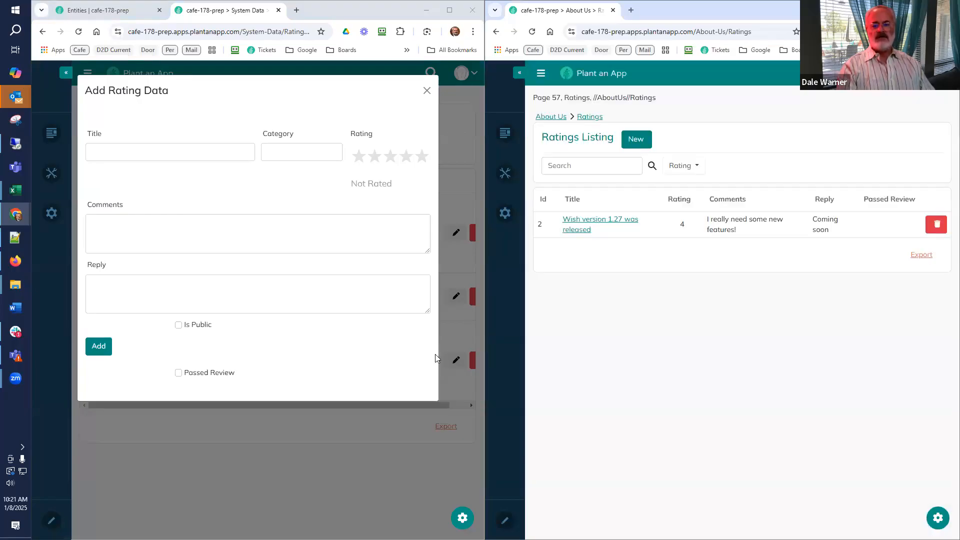
pyautogui.click(427, 91)
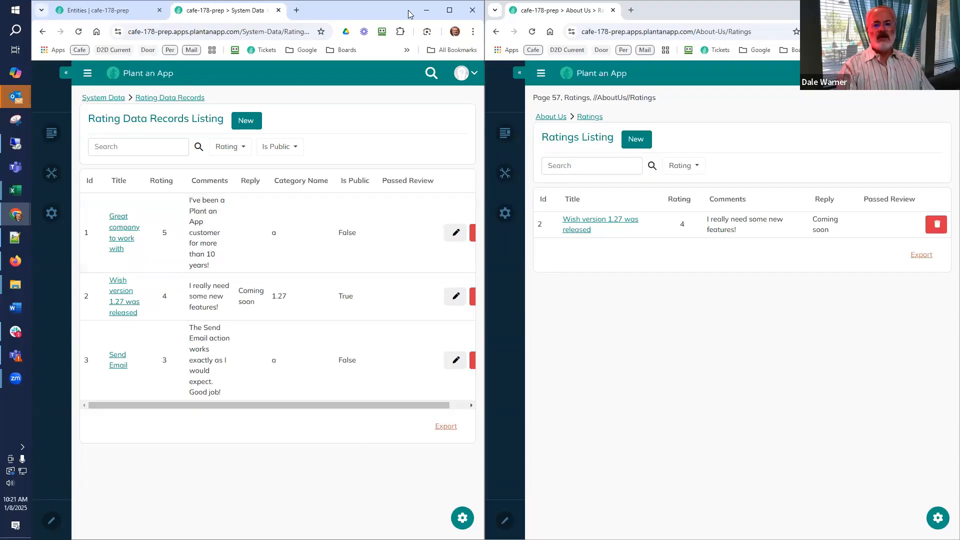
# Close the System Data window of cafe-178-prep and display slide 26, "A Walkthrough of Reusing Modules", in Google Slides.
pyautogui.click(473, 11)
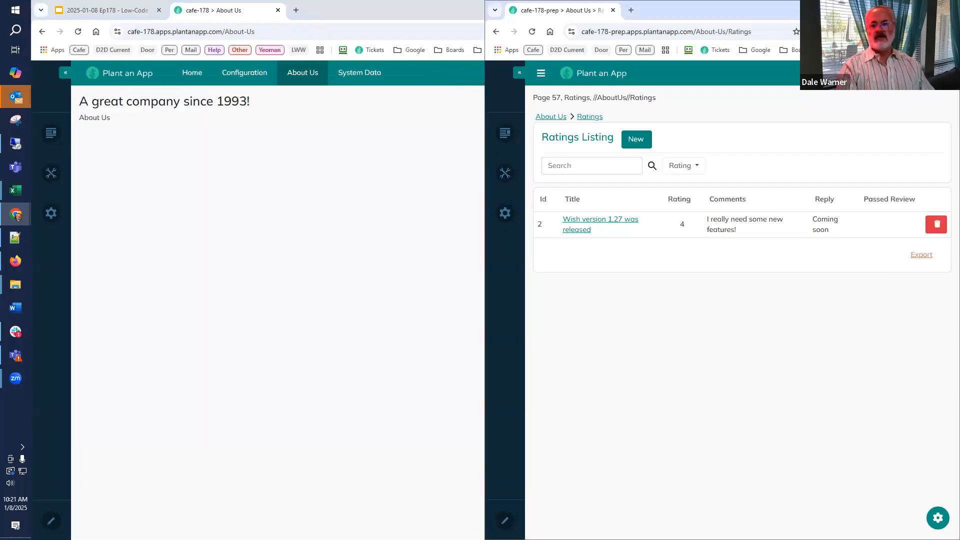
pyautogui.click(233, 274)
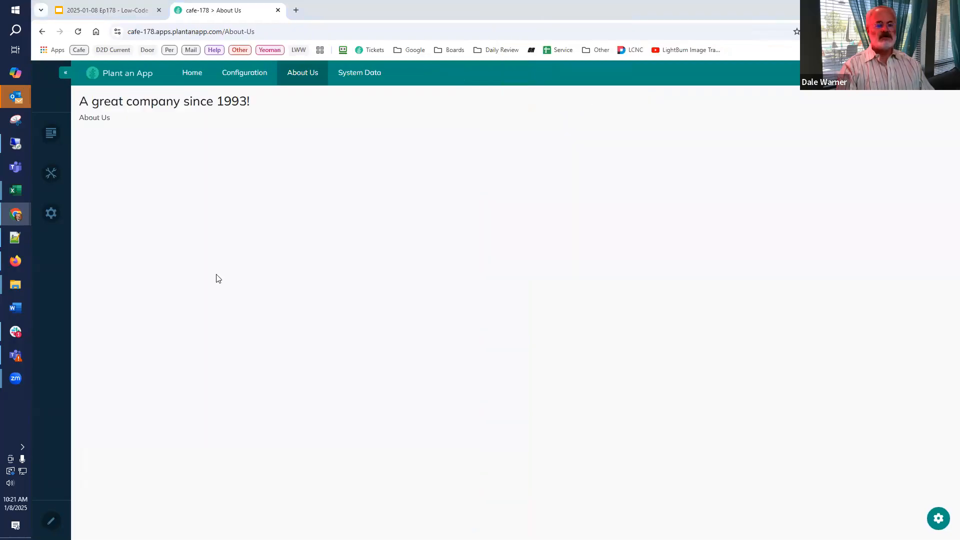
pyautogui.click(113, 11)
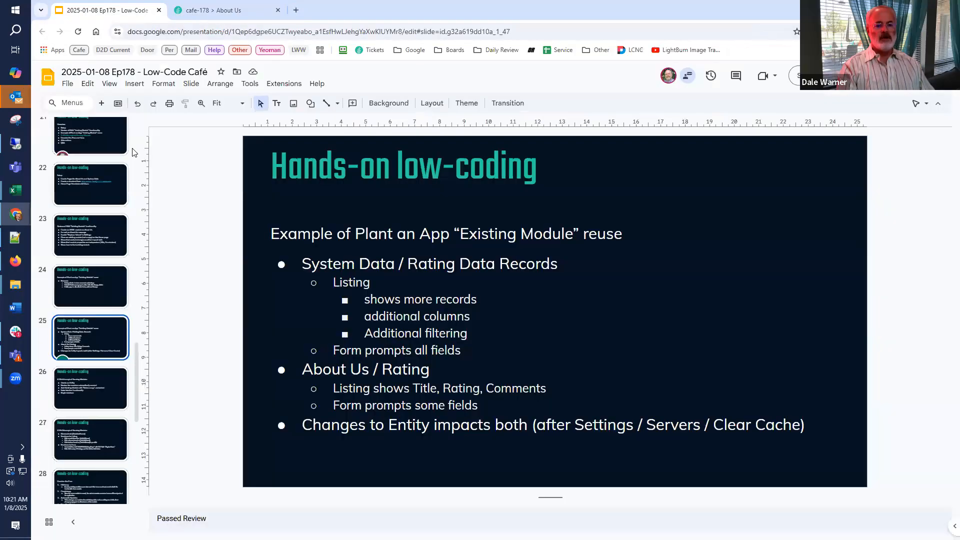
pyautogui.click(64, 385)
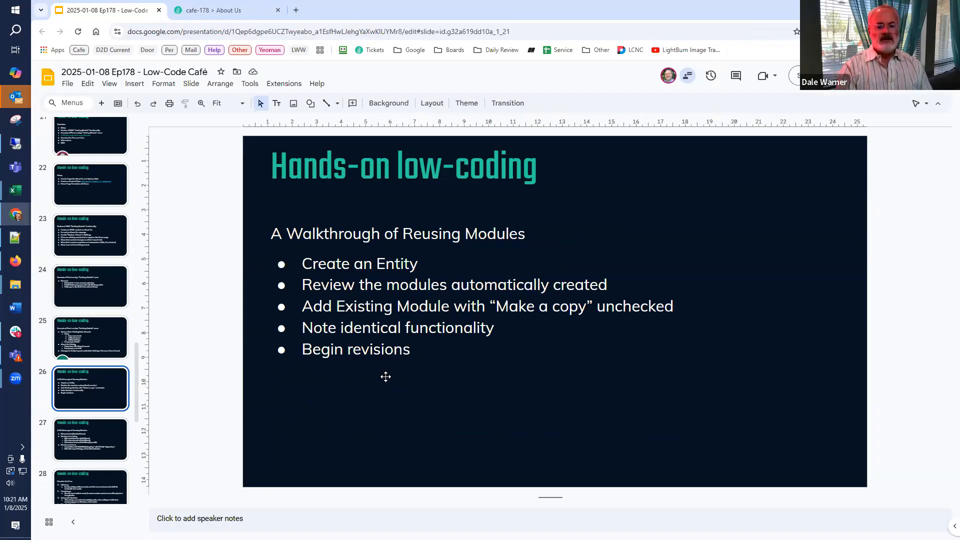
# Switch to the cafe-178 site and import the Rating Data entity from the copied JSON in the App Builder's Entities section.
pyautogui.click(230, 11)
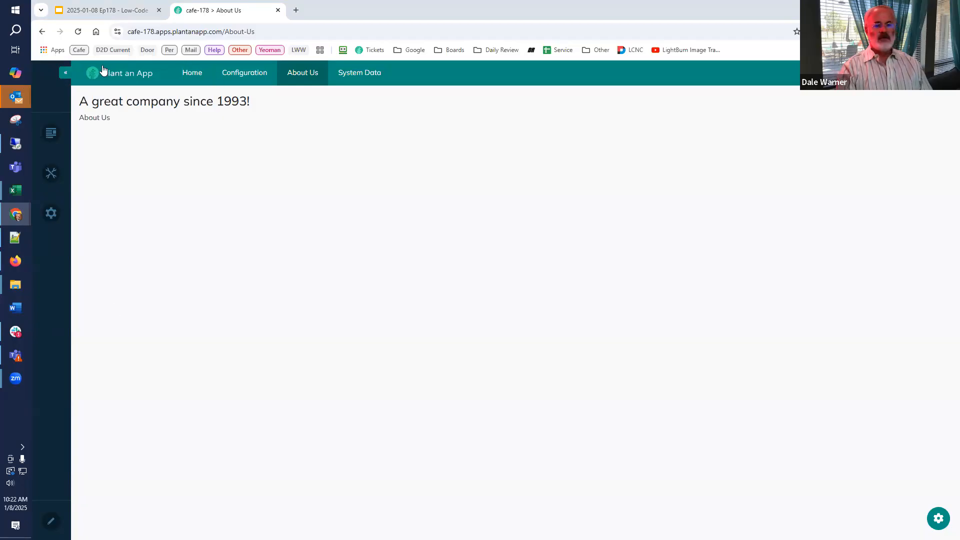
pyautogui.click(226, 83)
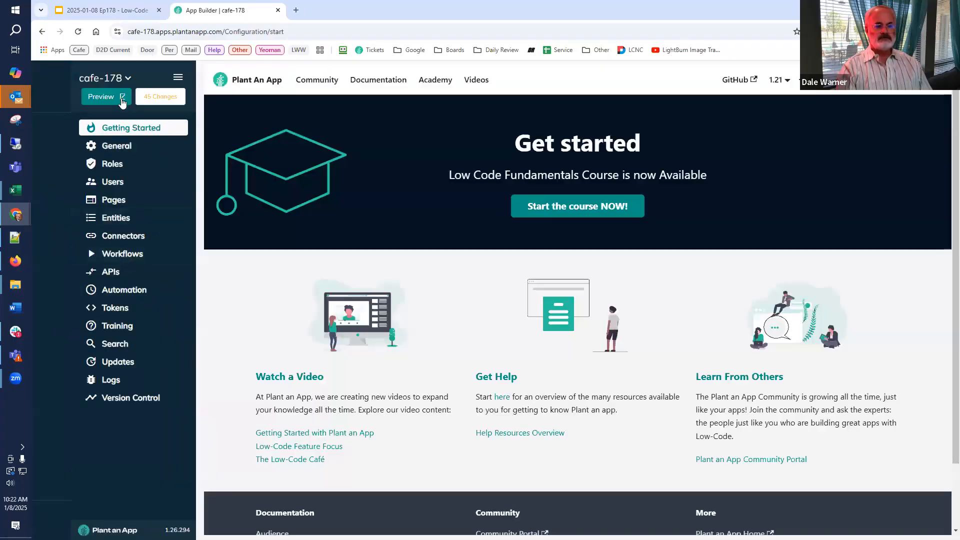
pyautogui.click(109, 216)
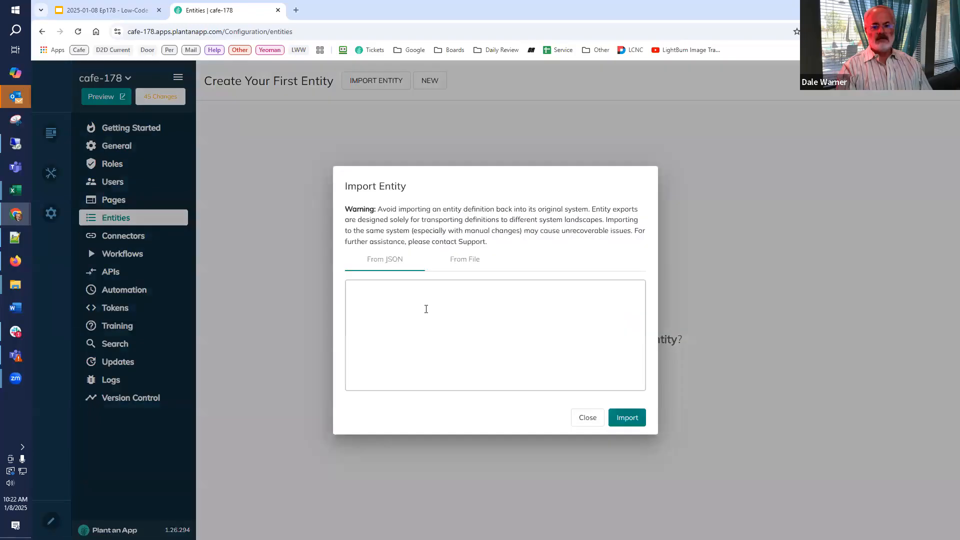
pyautogui.click(425, 307)
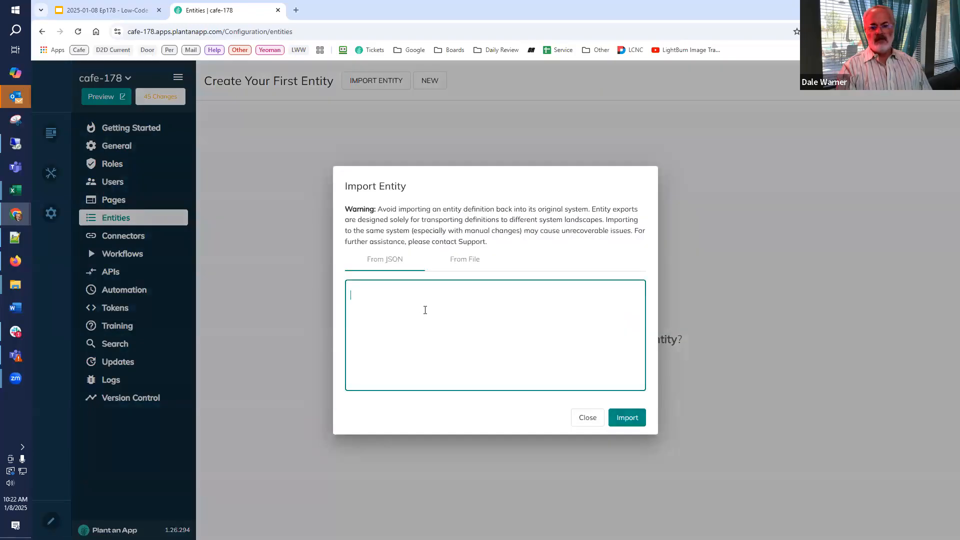
pyautogui.hotkey('ctrl', 'v')
pyautogui.click(628, 420)
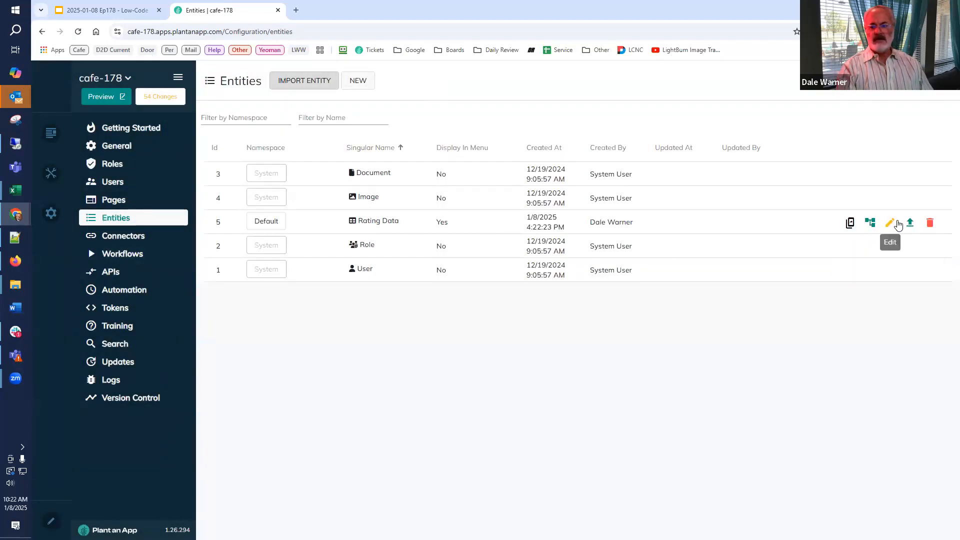
# Open the Rating Data entity for editing and mark its Passed Review property for deletion.
pyautogui.click(898, 224)
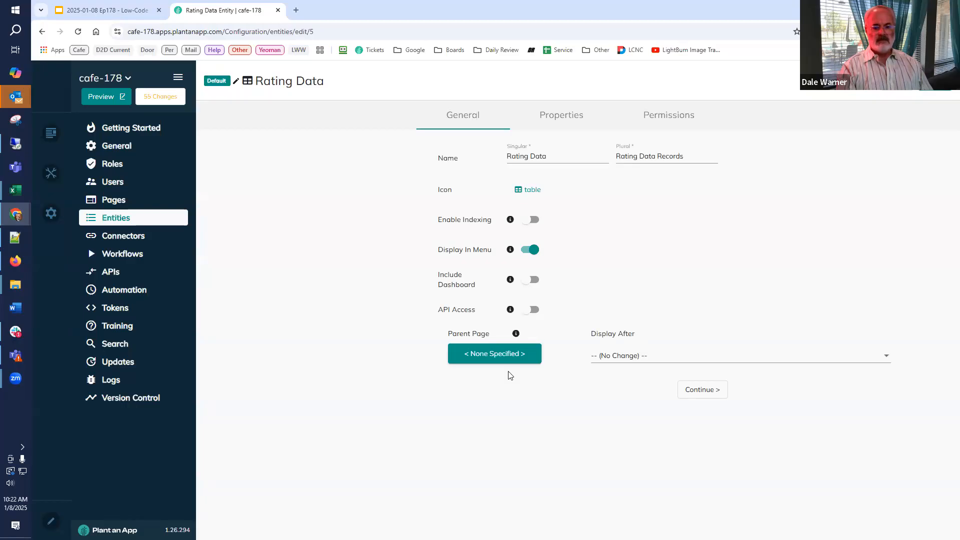
pyautogui.click(557, 122)
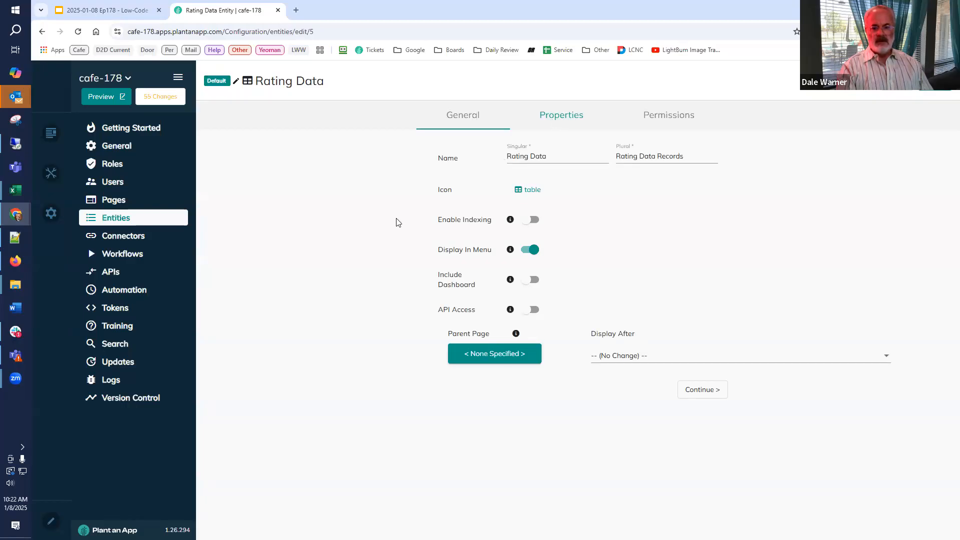
pyautogui.scroll(-2, 350, 369)
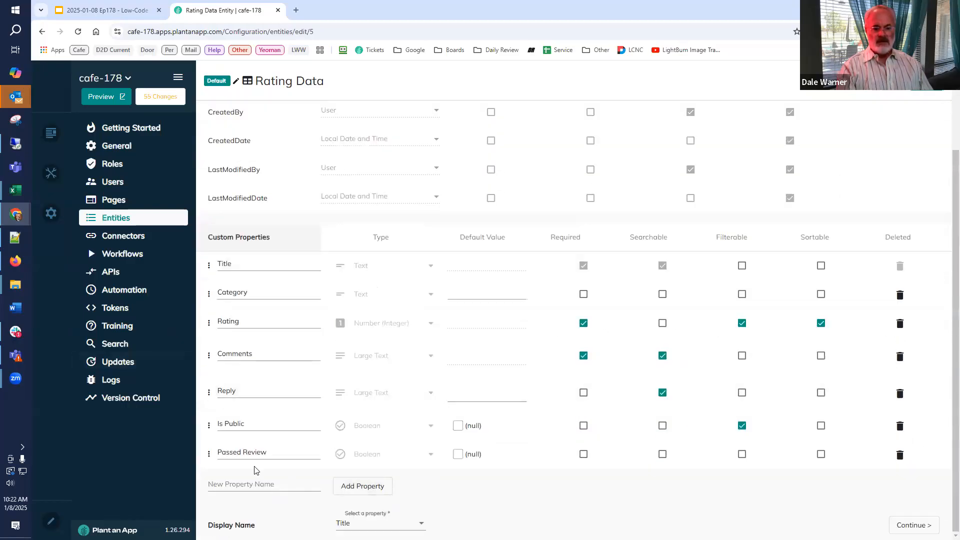
pyautogui.click(900, 455)
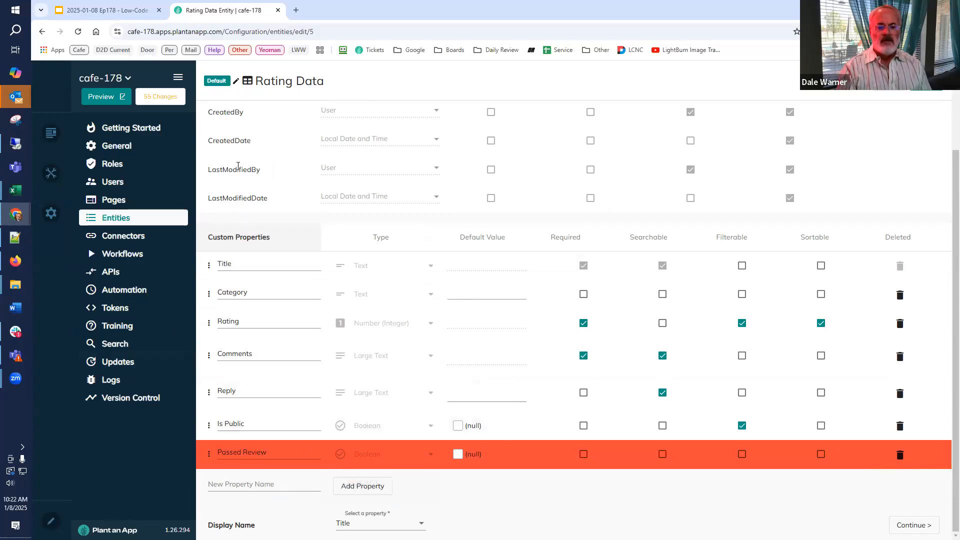
pyautogui.scroll(3, 489, 154)
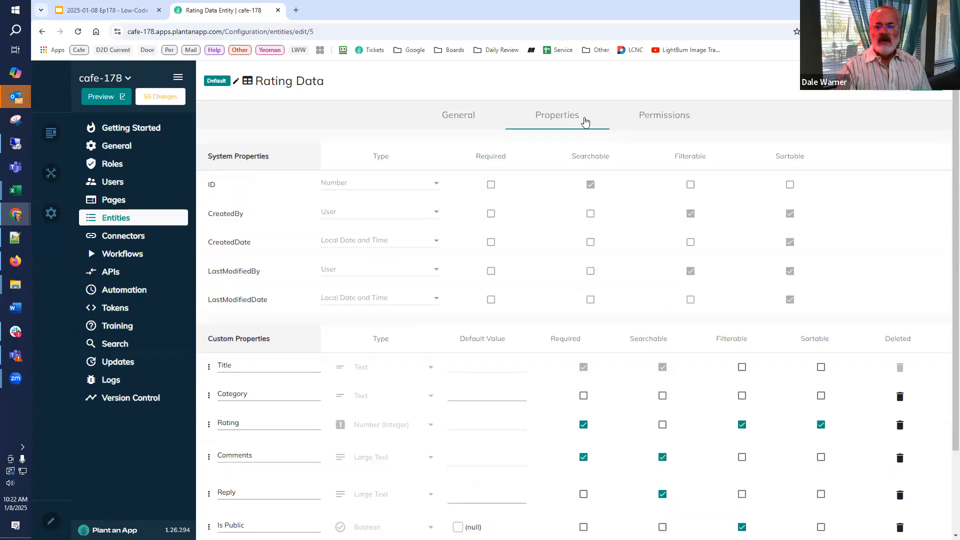
# Set the Rating Data entity's parent page to System Data.
pyautogui.click(460, 121)
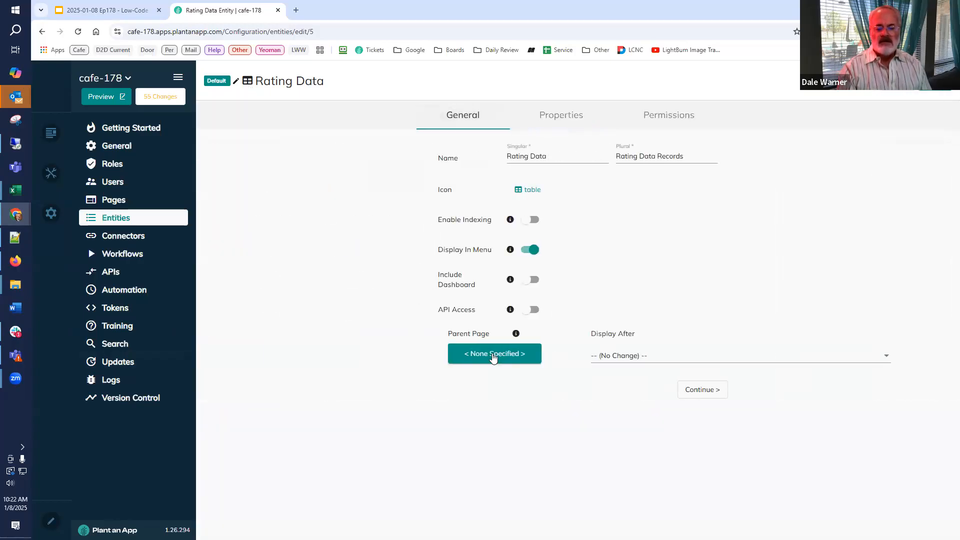
pyautogui.click(502, 354)
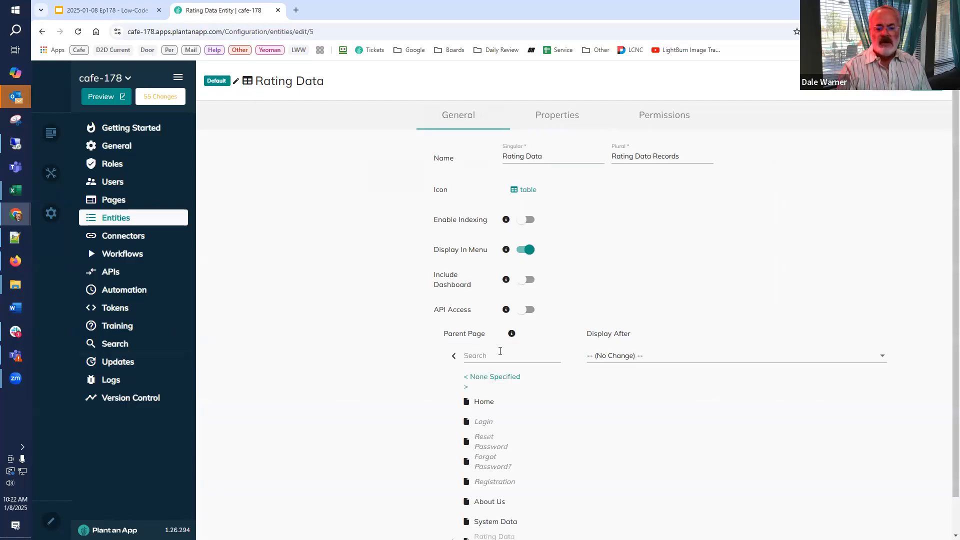
pyautogui.scroll(-1, 422, 348)
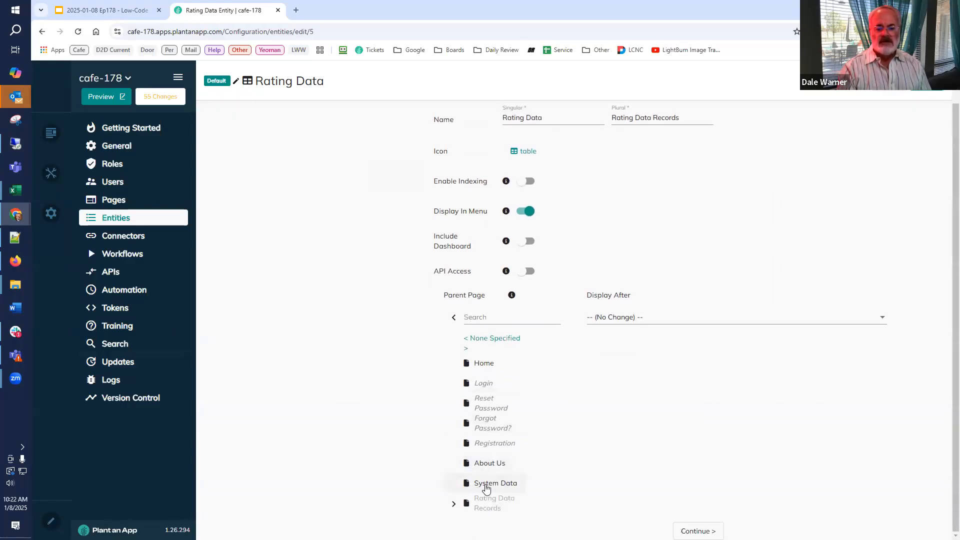
pyautogui.click(488, 484)
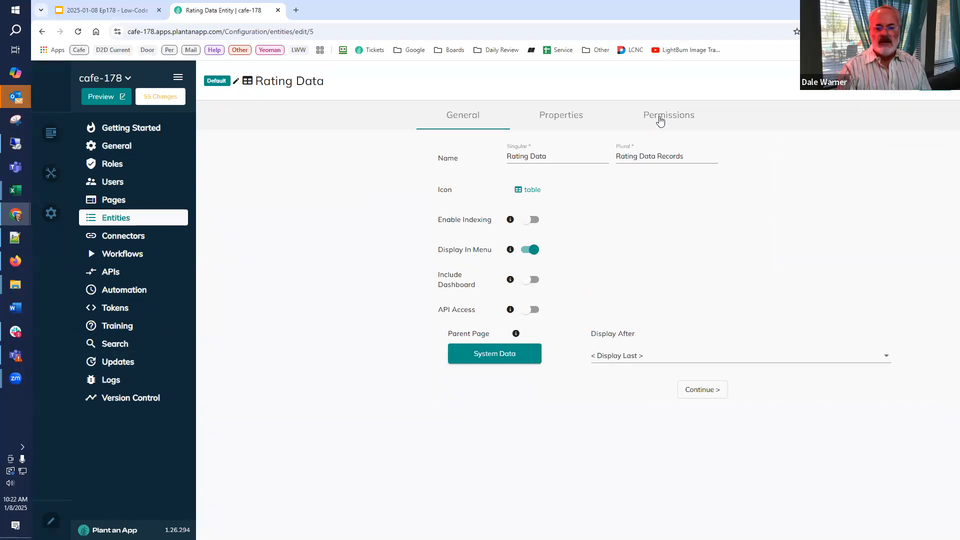
# Review the Rating Data entity's role permissions, and save the entity with its changes merged into all related components.
pyautogui.click(661, 124)
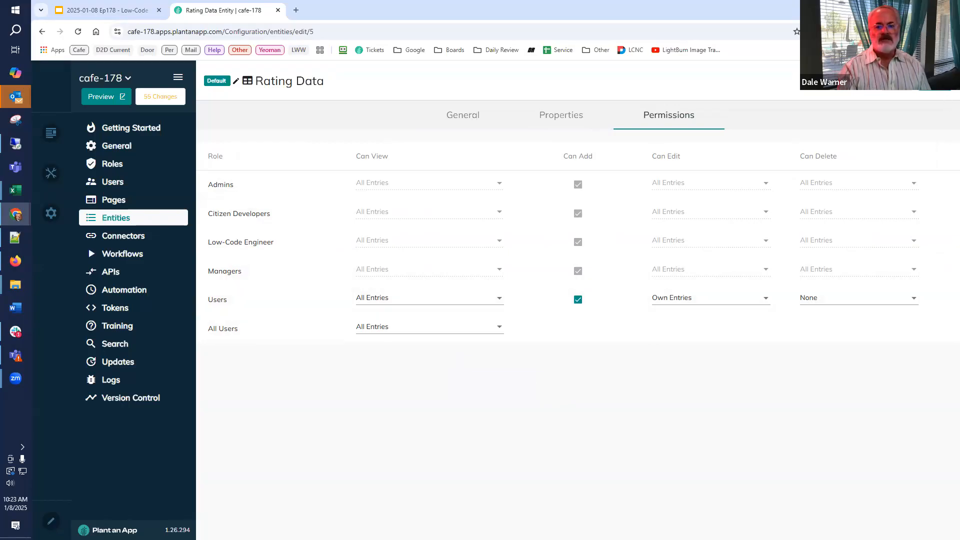
pyautogui.click(936, 81)
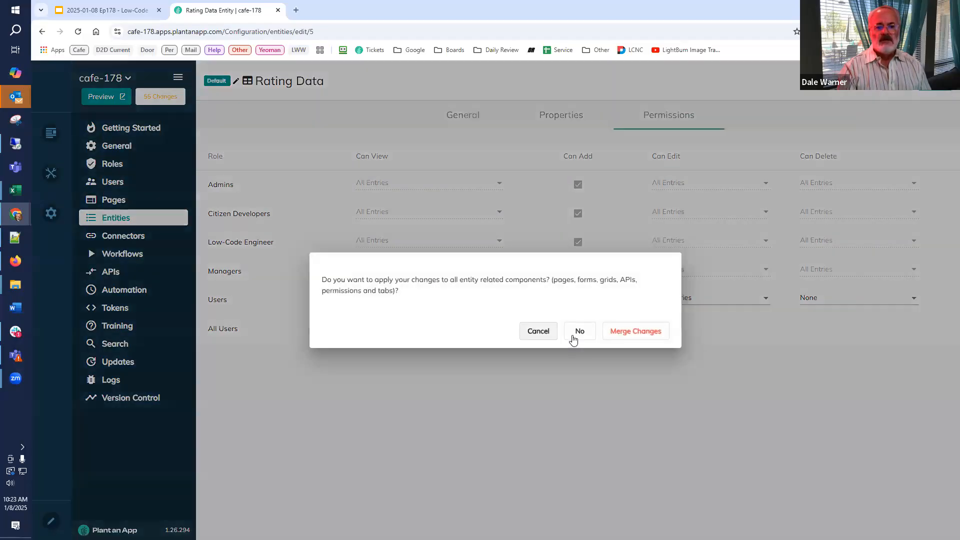
pyautogui.click(659, 333)
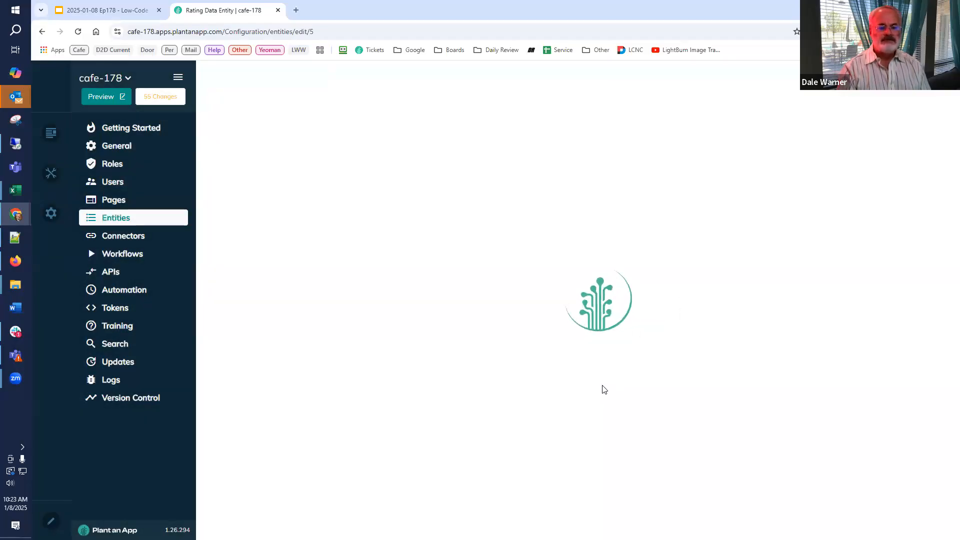
# Preview the cafe-178 site and open the Rating Data Records page under System Data.
pyautogui.click(122, 98)
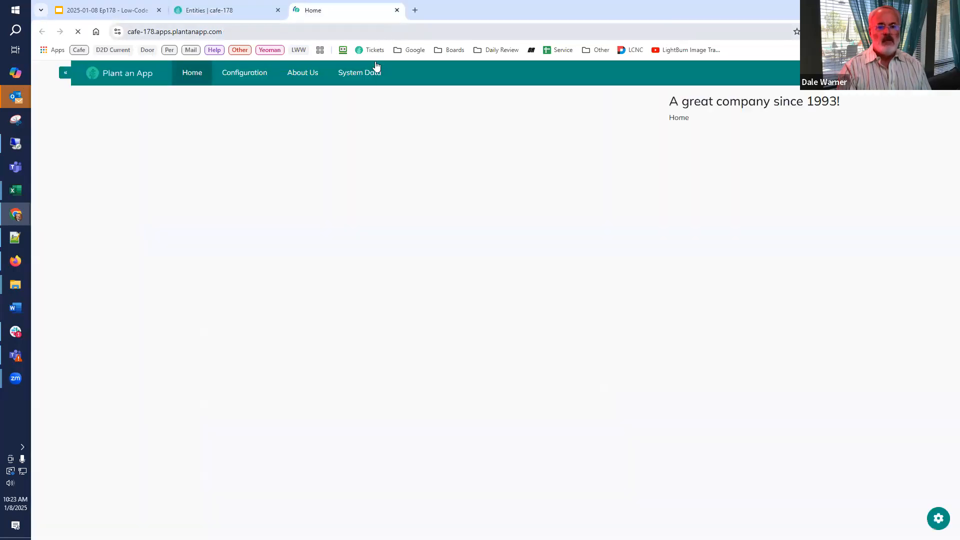
pyautogui.moveTo(373, 73)
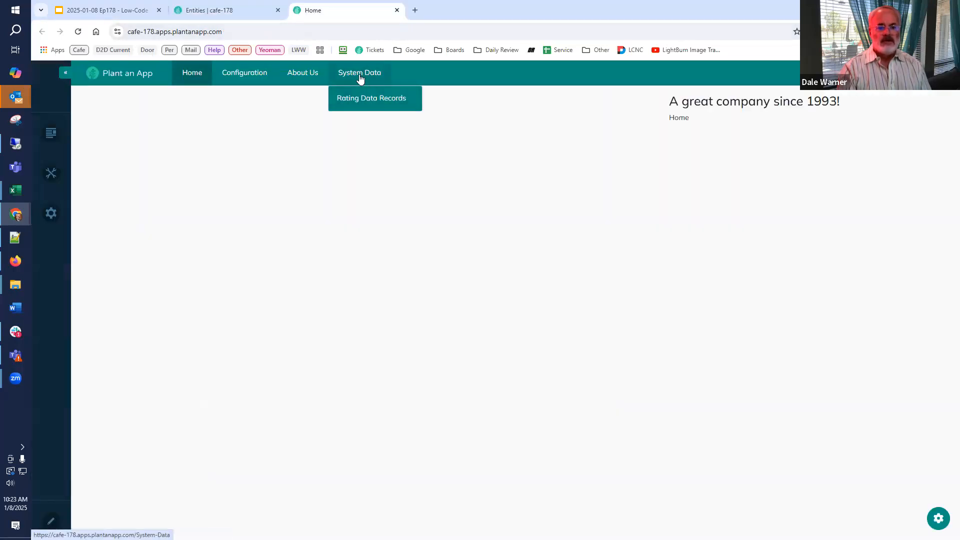
pyautogui.click(358, 100)
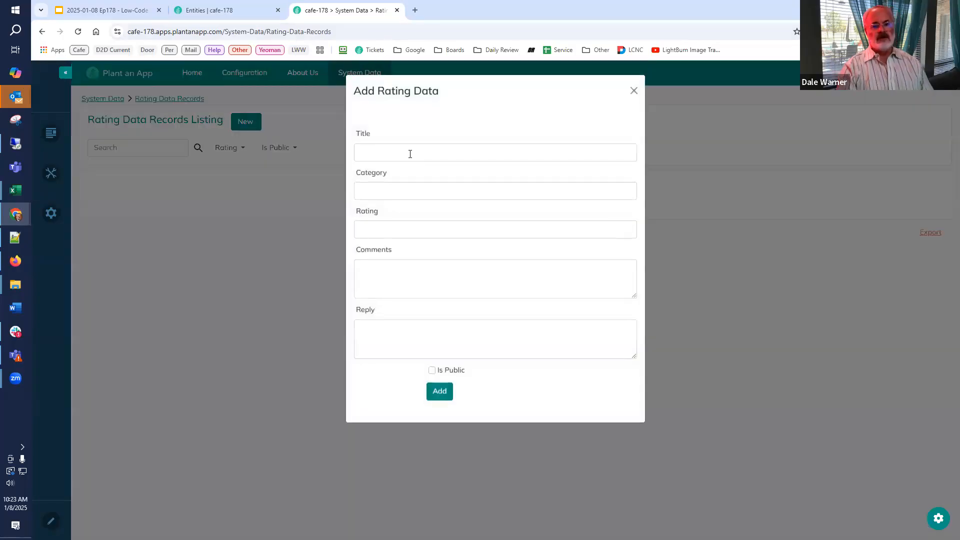
# Fill in a new rating record with title "First Comment", category Cat1, rating 5 and comment "This is only a test".
pyautogui.click(410, 155)
pyautogui.write('First')
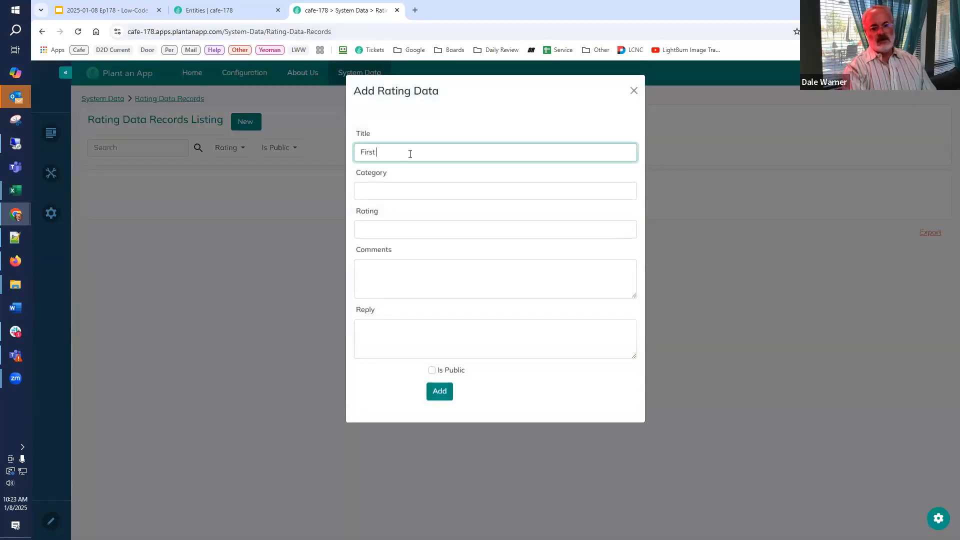
pyautogui.write(' Com')
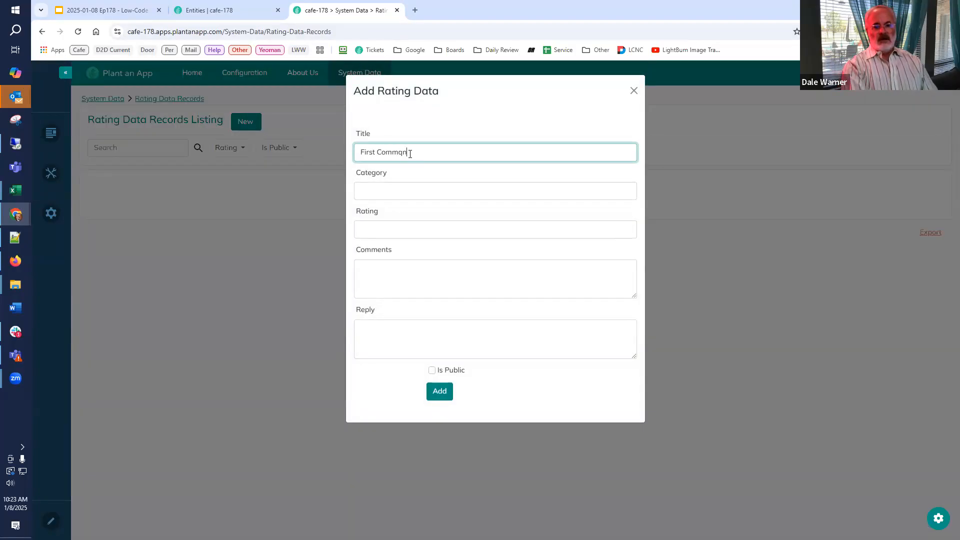
pyautogui.write('ment')
pyautogui.press('Tab')
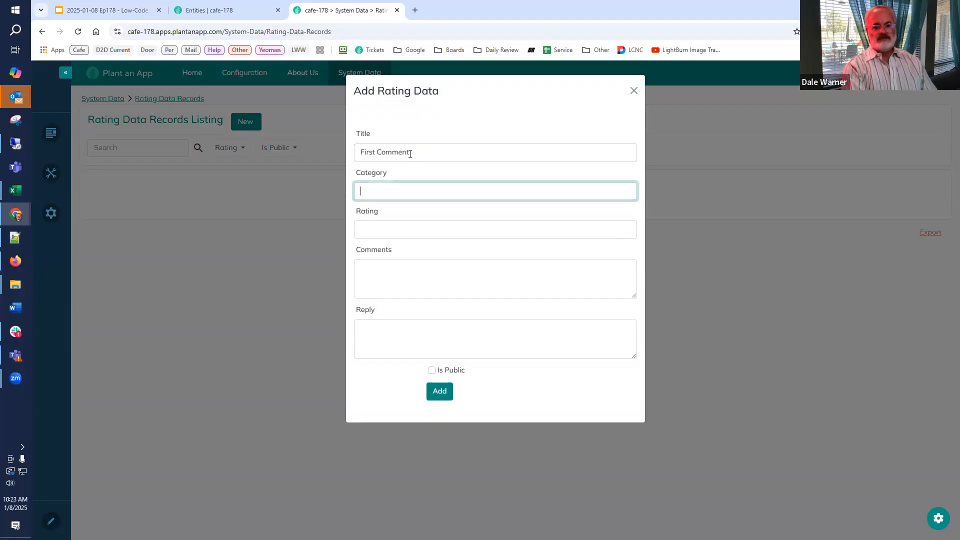
pyautogui.press('Tab')
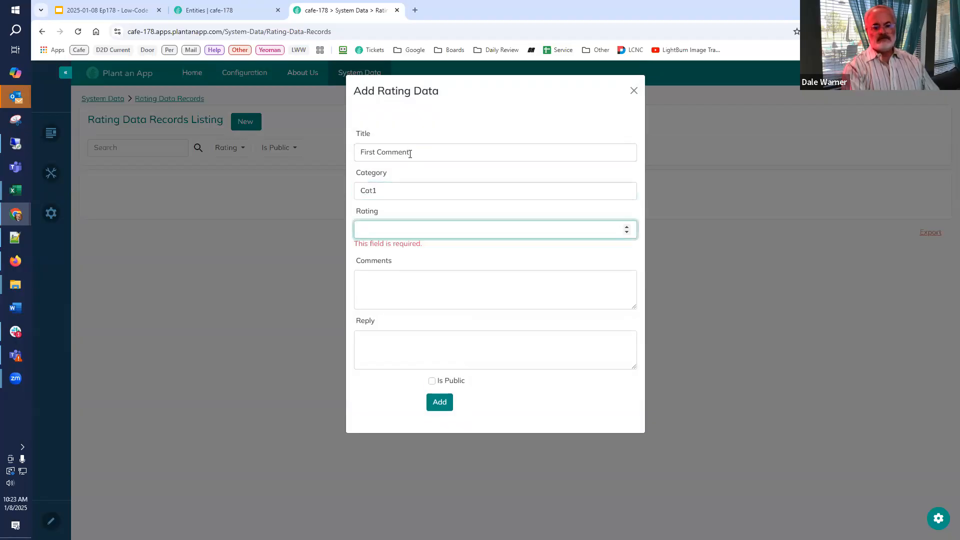
pyautogui.write('5')
pyautogui.press('Tab')
pyautogui.write('This')
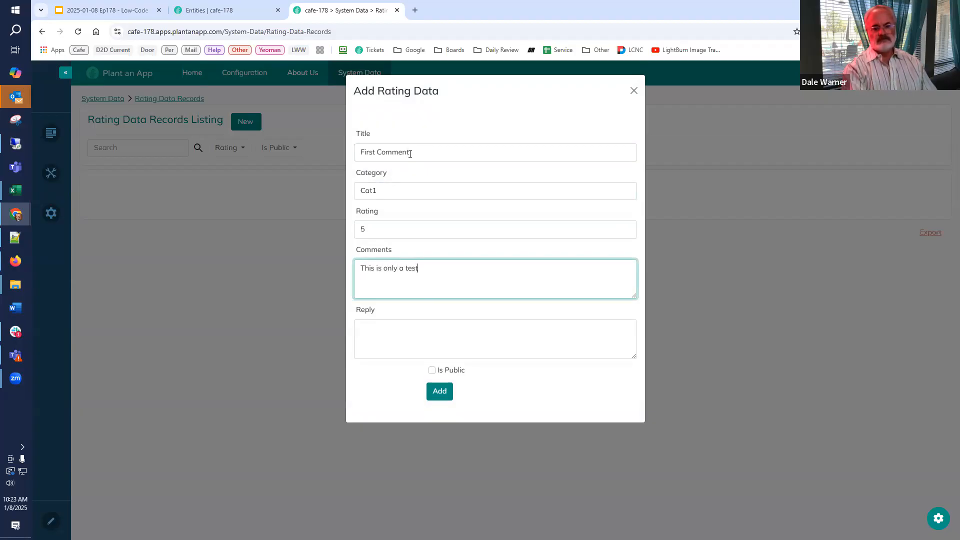
# Add the "First Comment" record as public and re-save it from its edit form.
pyautogui.click(432, 371)
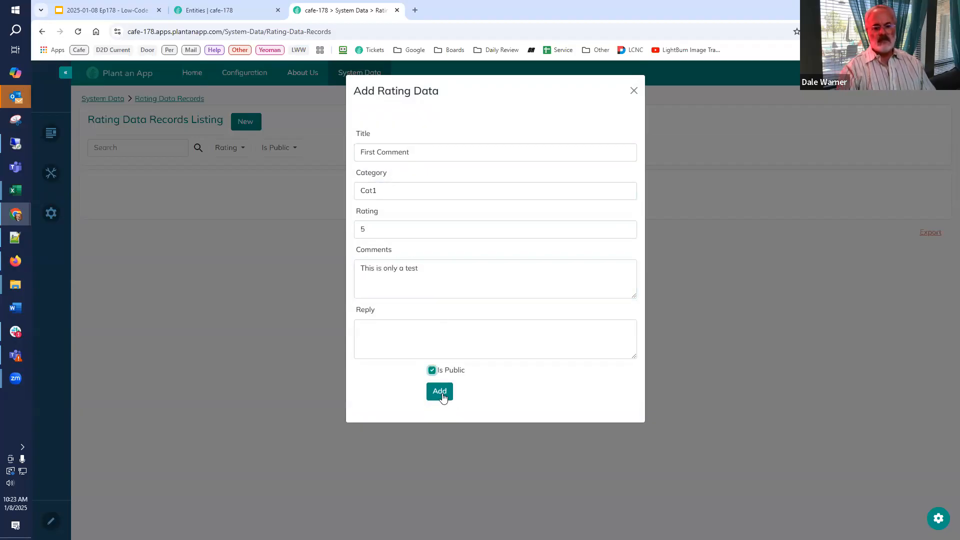
pyautogui.click(439, 391)
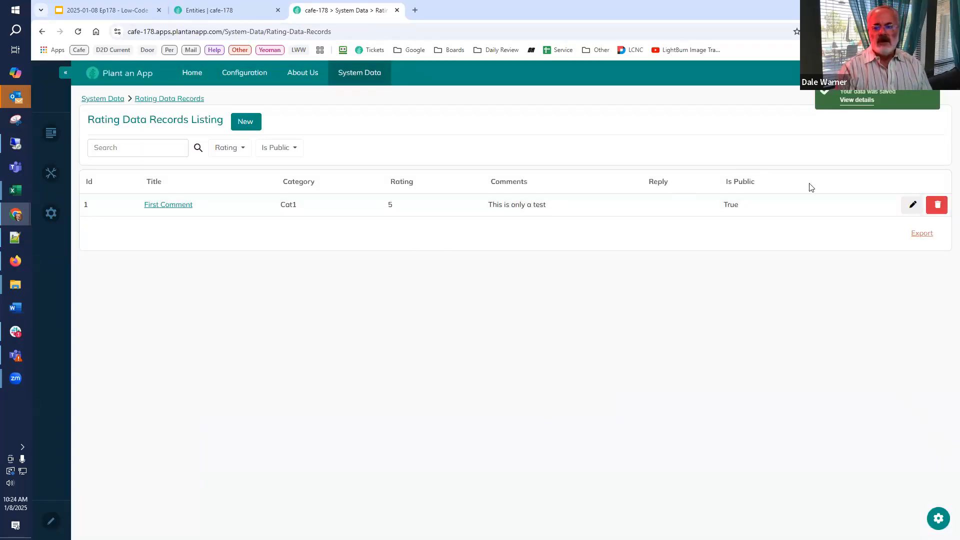
pyautogui.click(887, 215)
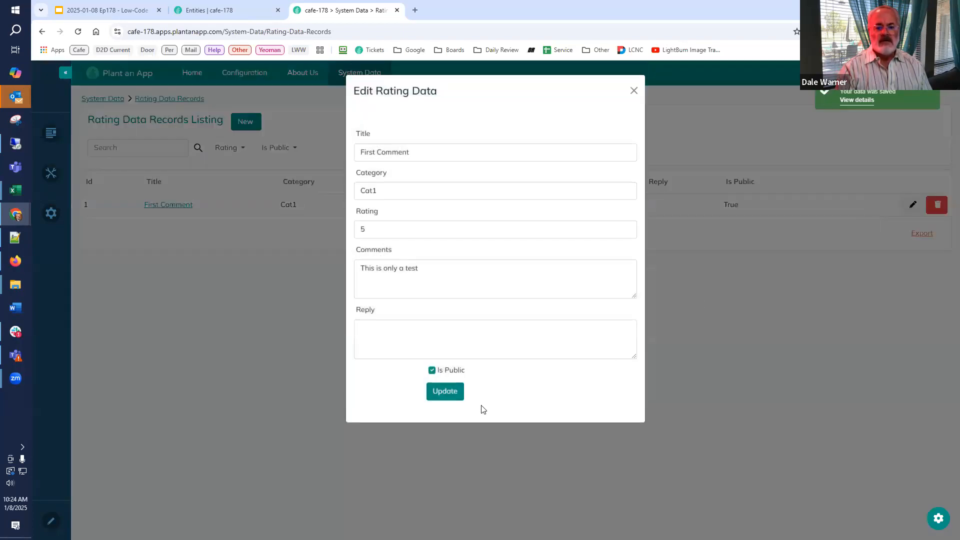
pyautogui.click(440, 393)
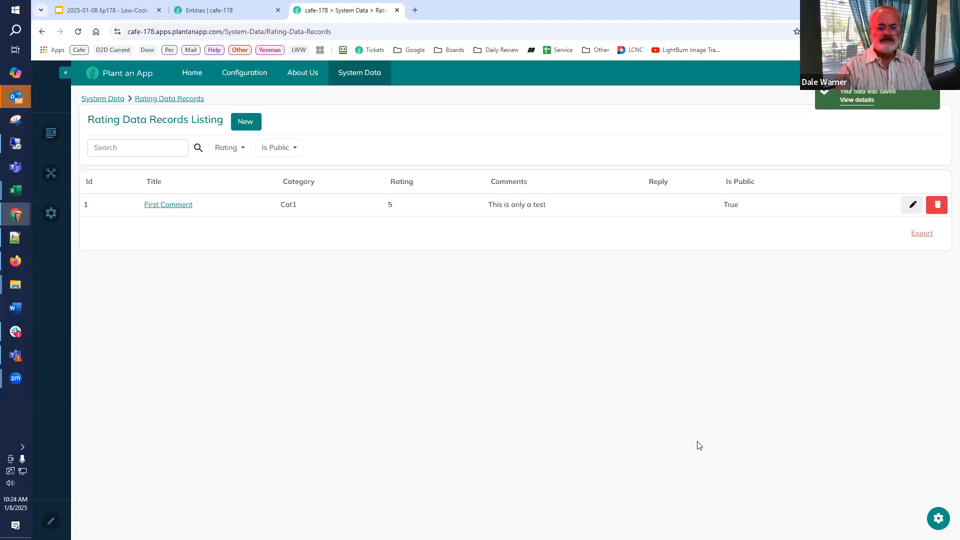
# Add a non-public rating record titled "A non-public comment" with rating 3 and comment "Test non-public".
pyautogui.click(245, 128)
pyautogui.click(453, 147)
pyautogui.press('Return')
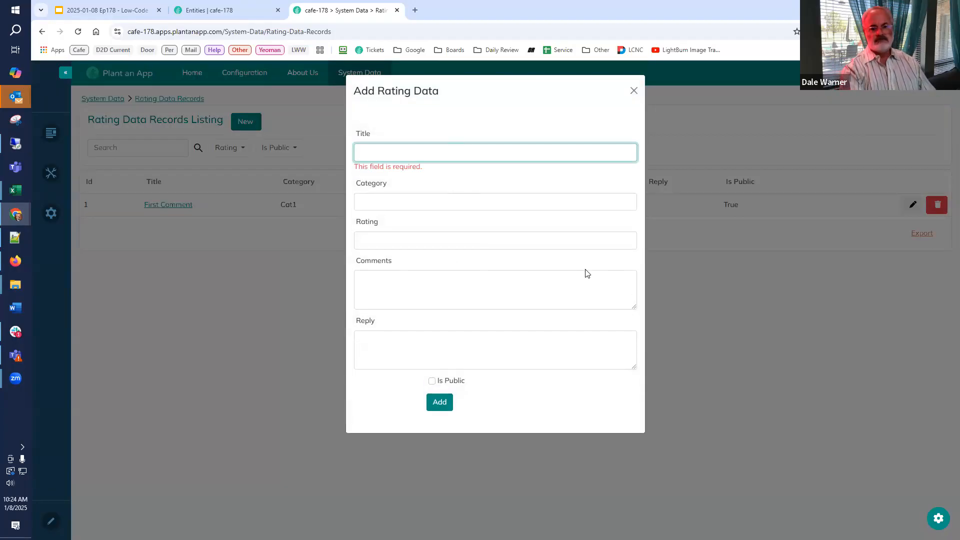
pyautogui.write('A non-public comment')
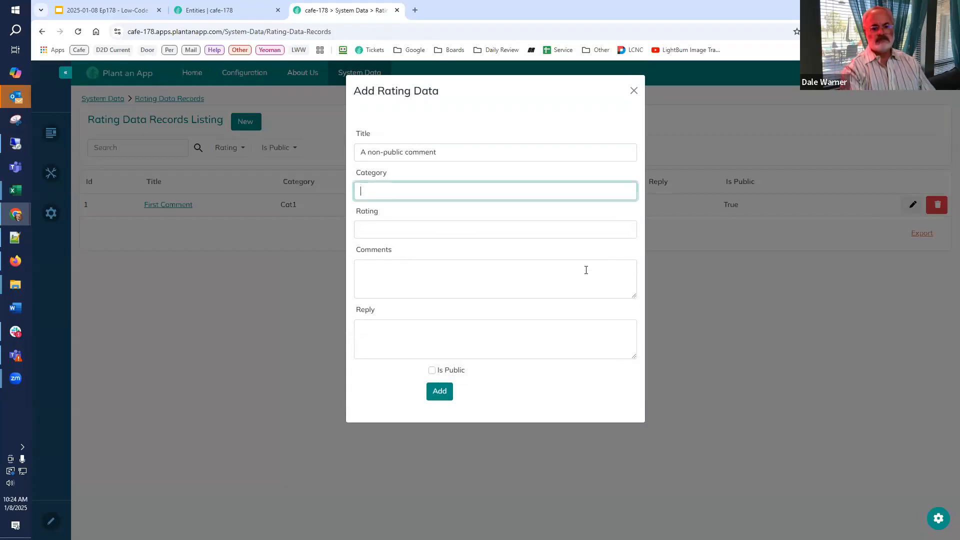
pyautogui.press('Tab')
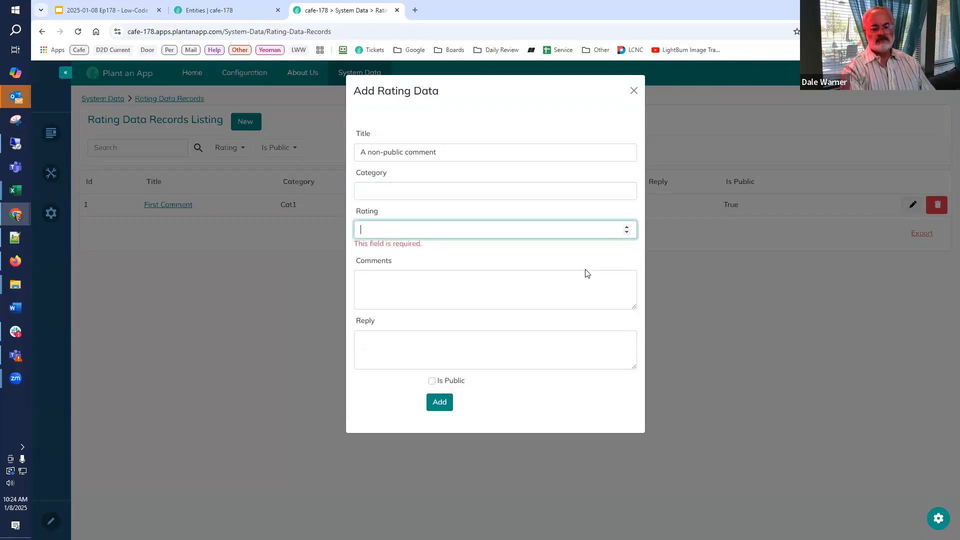
pyautogui.write('34')
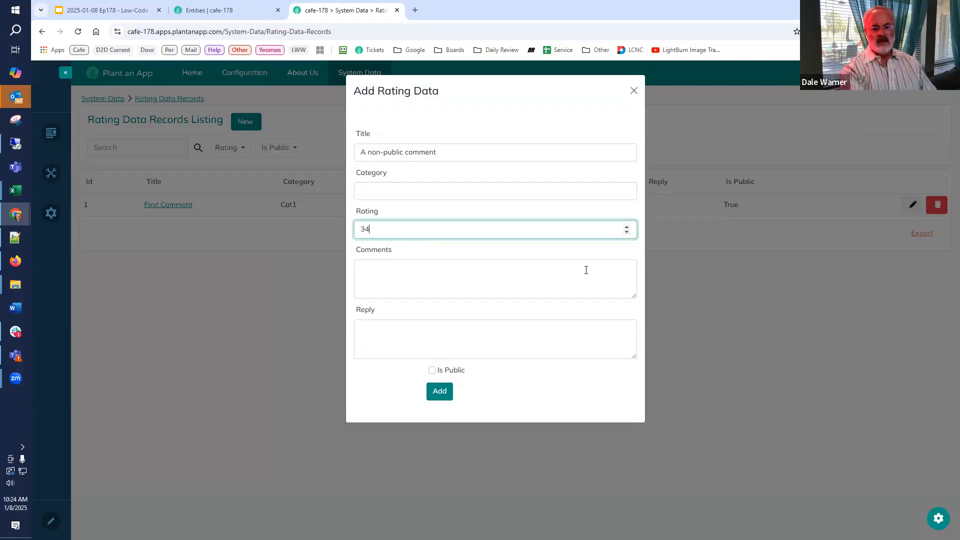
pyautogui.click(586, 271)
pyautogui.write('Tes')
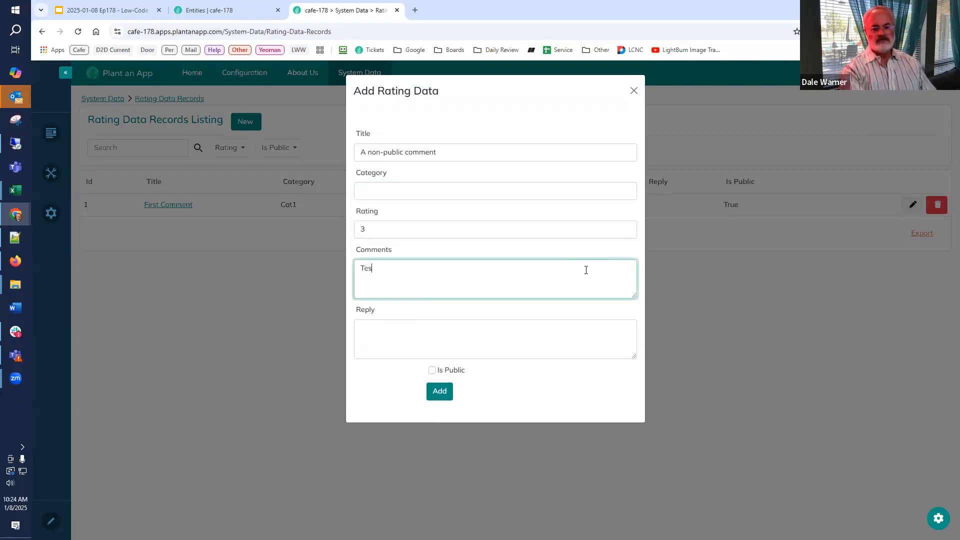
pyautogui.write('t non-public')
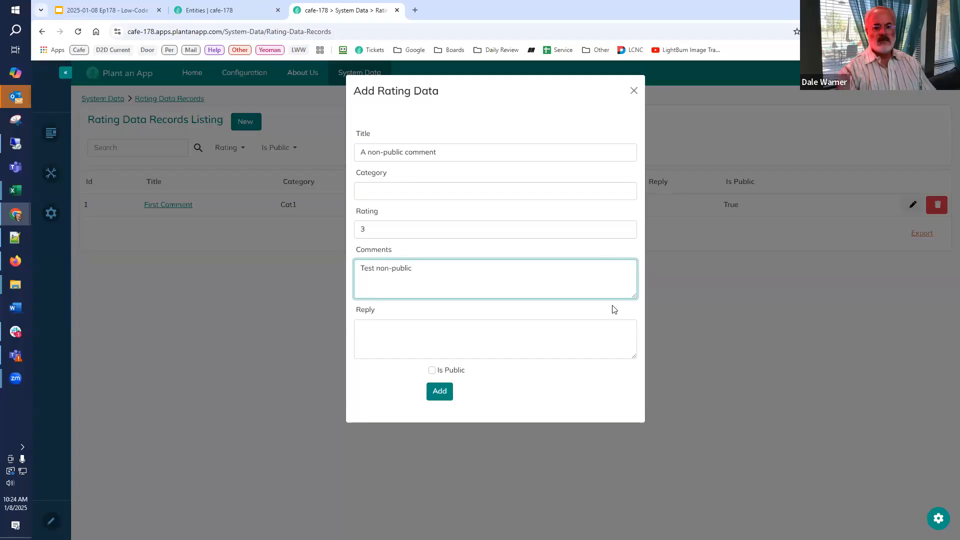
pyautogui.click(439, 392)
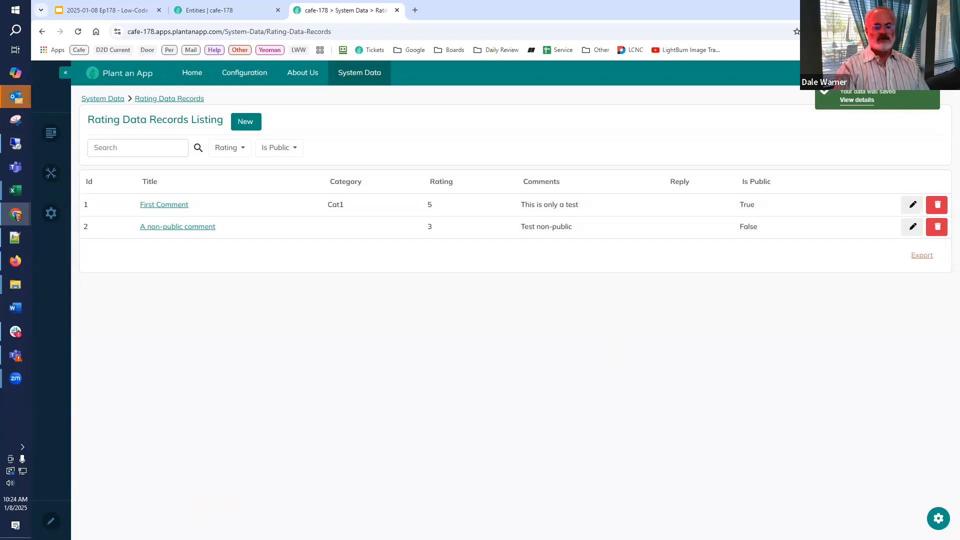
# Put the Rating Data Records page into edit mode and examine the listing and form modules placed on it.
pyautogui.click(51, 521)
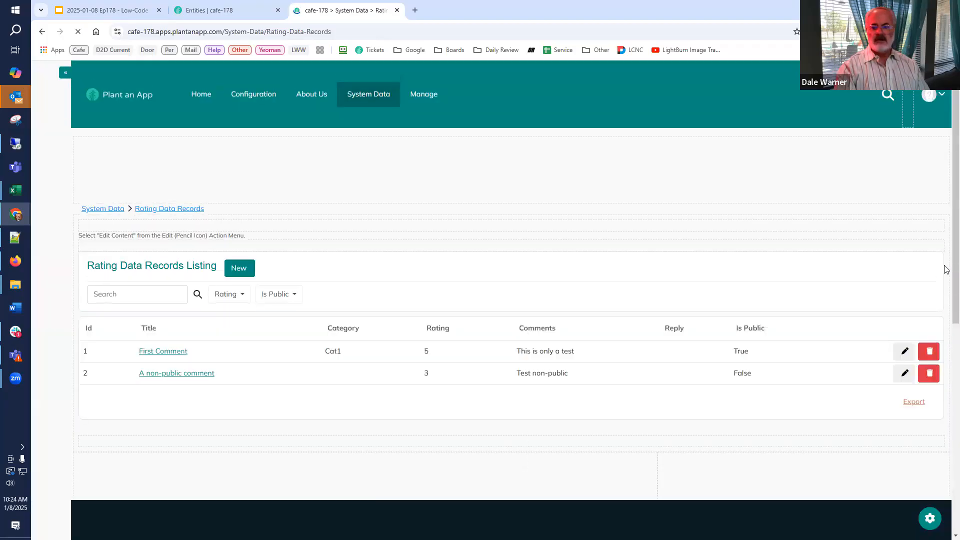
pyautogui.moveTo(926, 246)
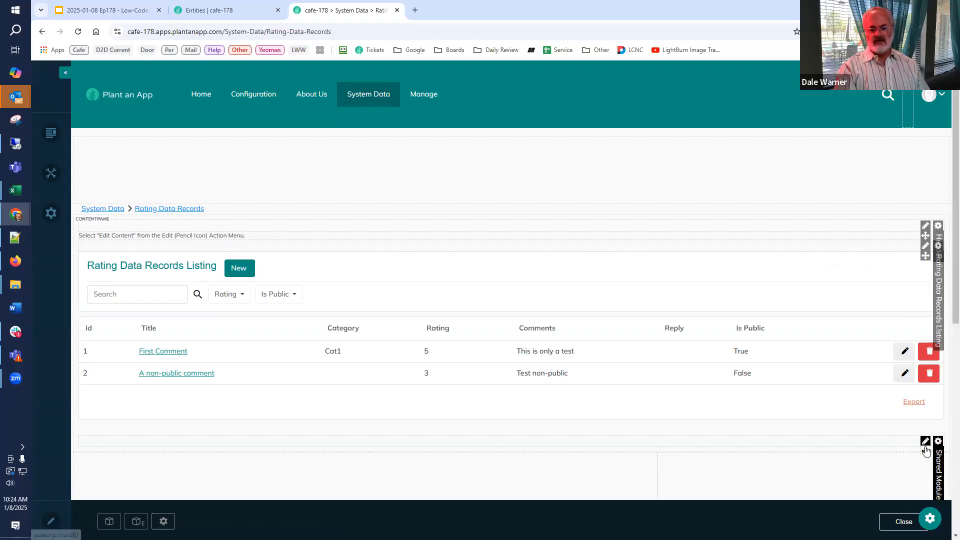
pyautogui.scroll(-1, 918, 361)
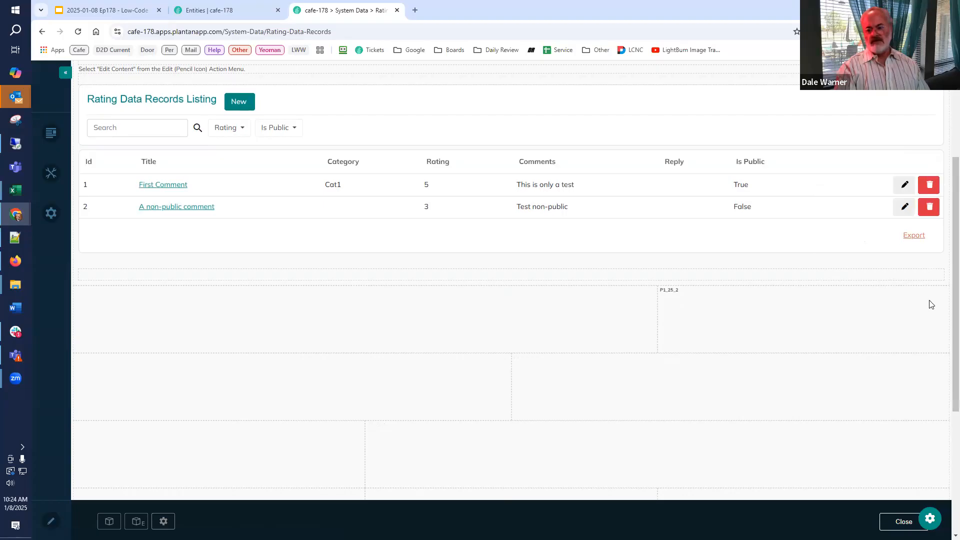
pyautogui.moveTo(845, 286)
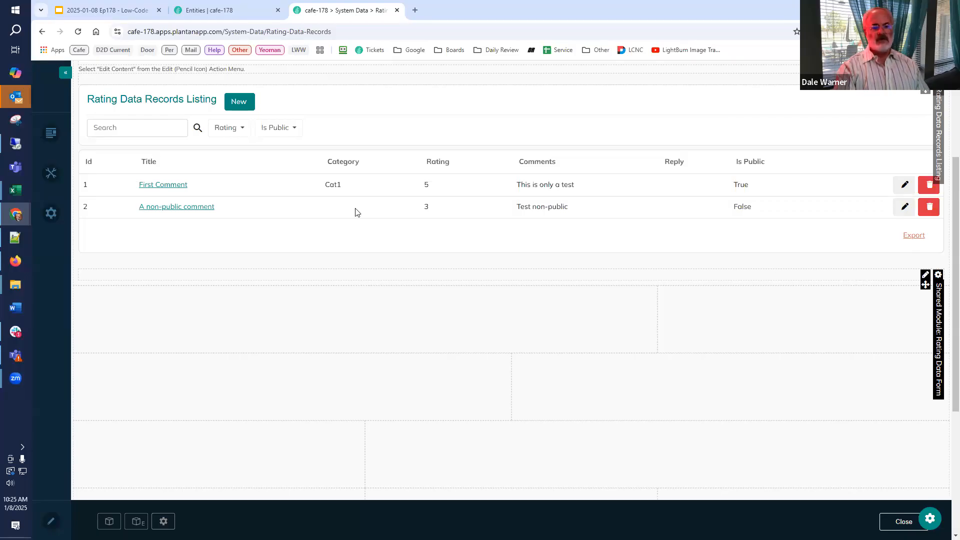
# Review the First Comment record's detail page and edit form without changes, and return to the Rating Data Records listing.
pyautogui.click(176, 186)
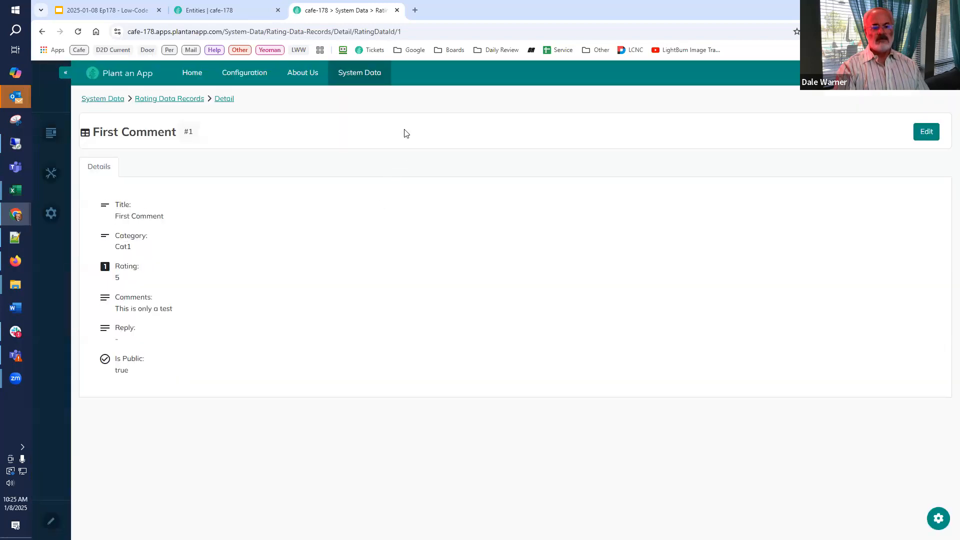
pyautogui.click(927, 133)
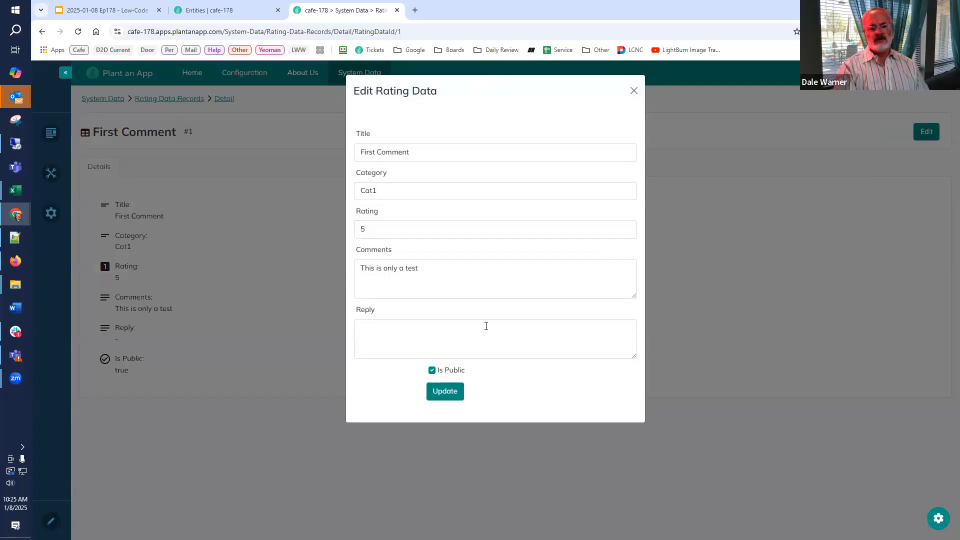
pyautogui.click(635, 91)
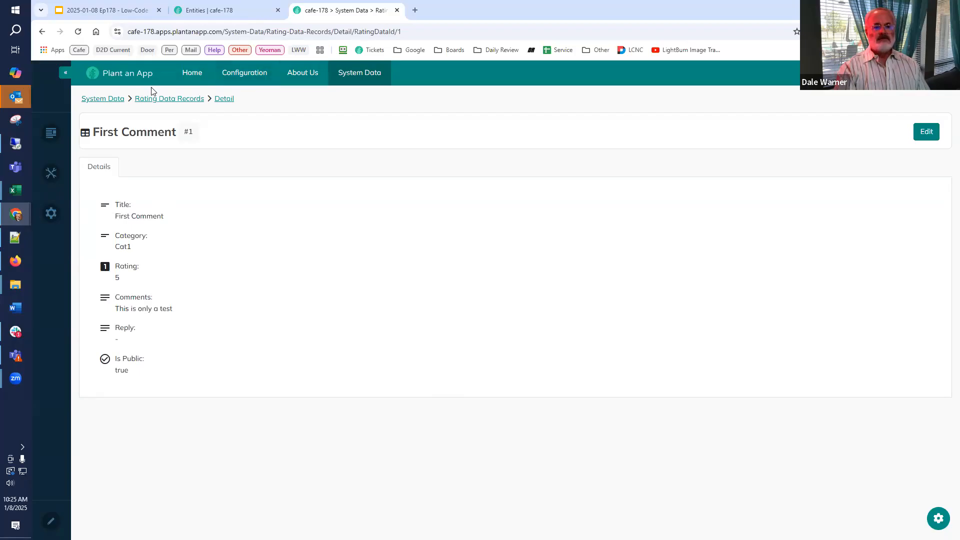
pyautogui.click(228, 13)
pyautogui.click(305, 11)
pyautogui.click(155, 102)
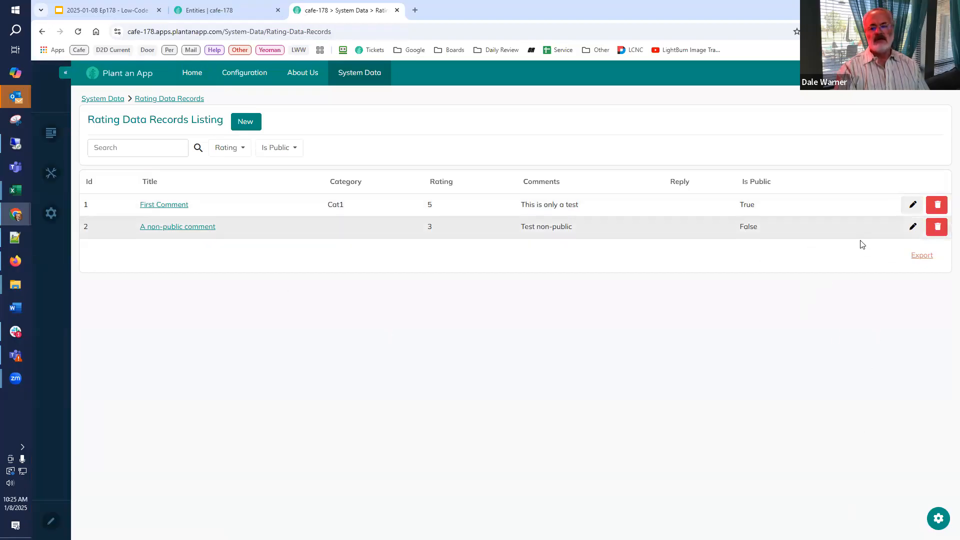
# Review the Rating Data Records Listing module's data source, data fields and buttons, and close its configuration without changes.
pyautogui.click(939, 520)
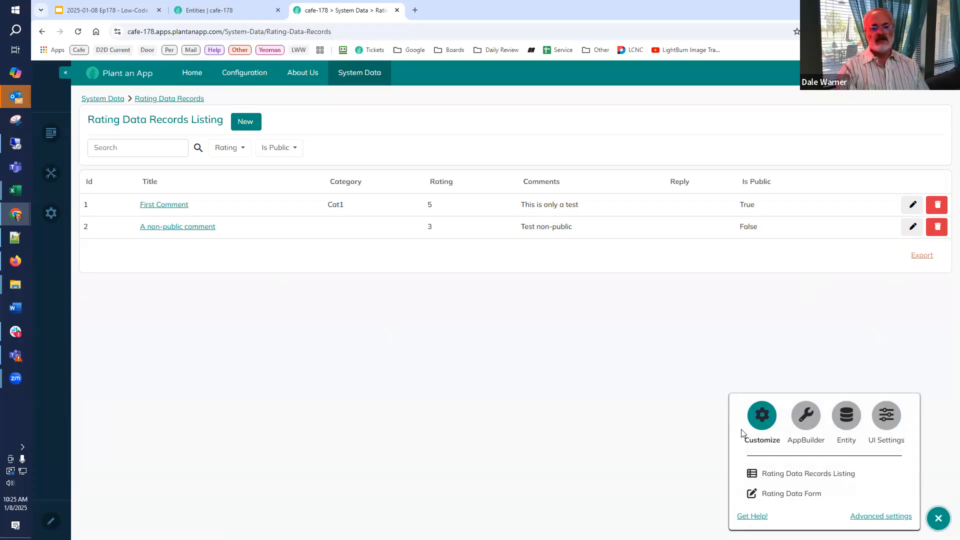
pyautogui.click(809, 474)
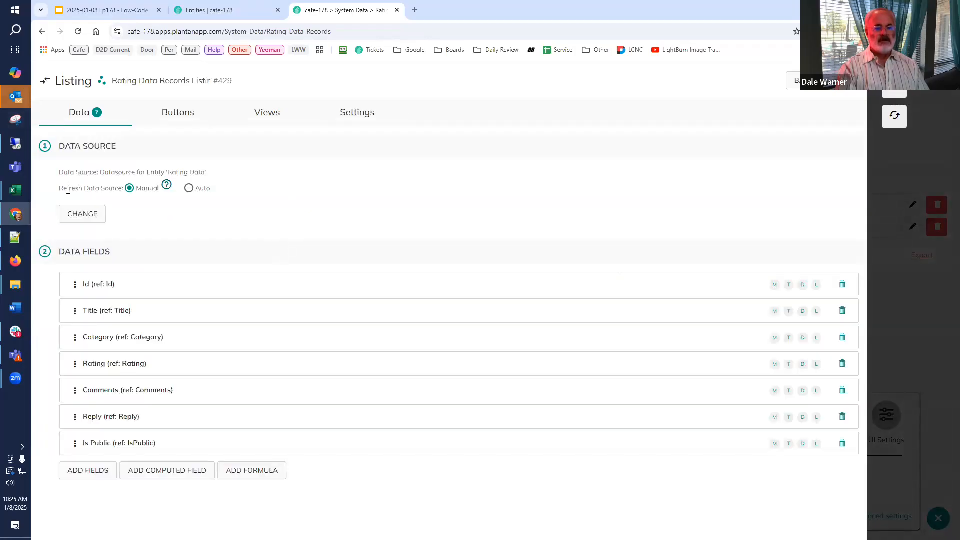
pyautogui.click(83, 214)
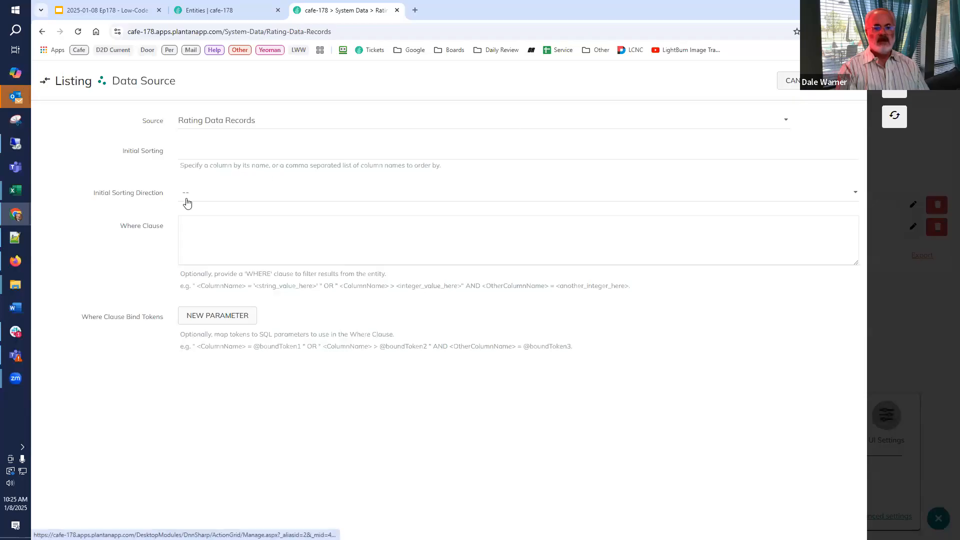
pyautogui.click(789, 82)
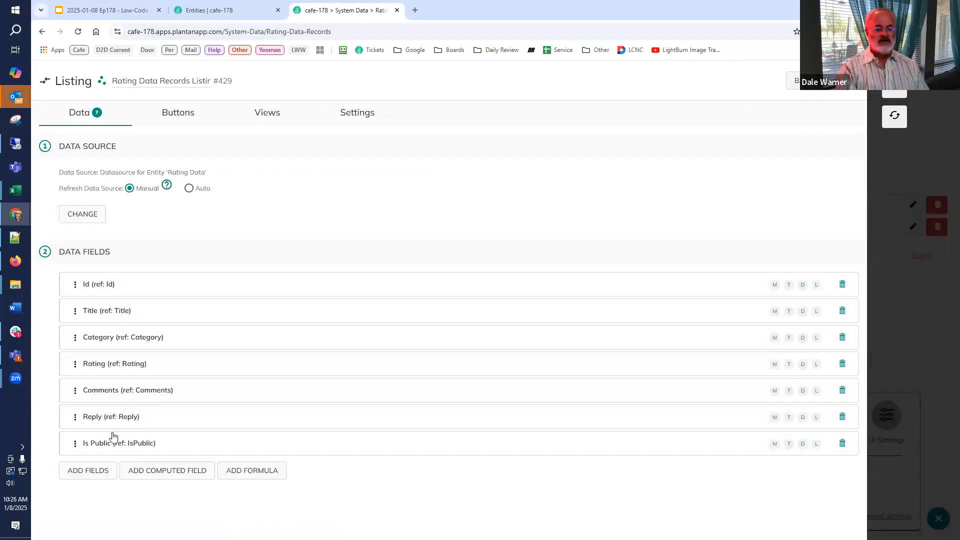
pyautogui.click(183, 118)
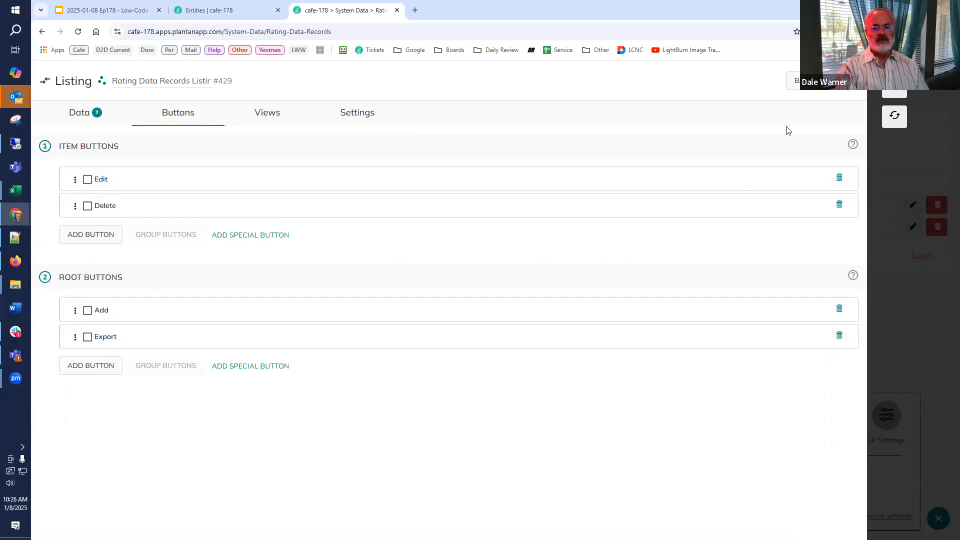
pyautogui.click(895, 86)
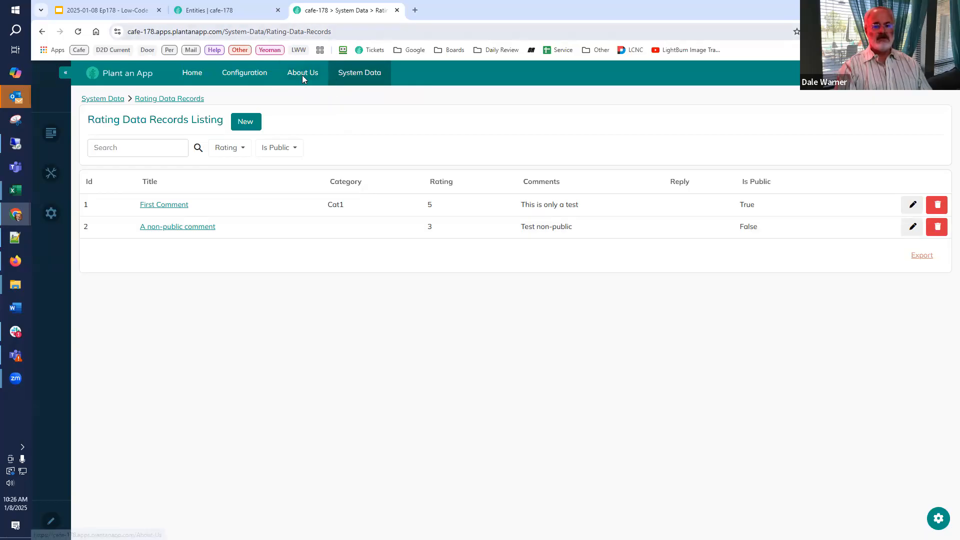
# Show 20 items per page in cafe-178's Pages configuration and open the About Us page's sublevel.
pyautogui.click(225, 9)
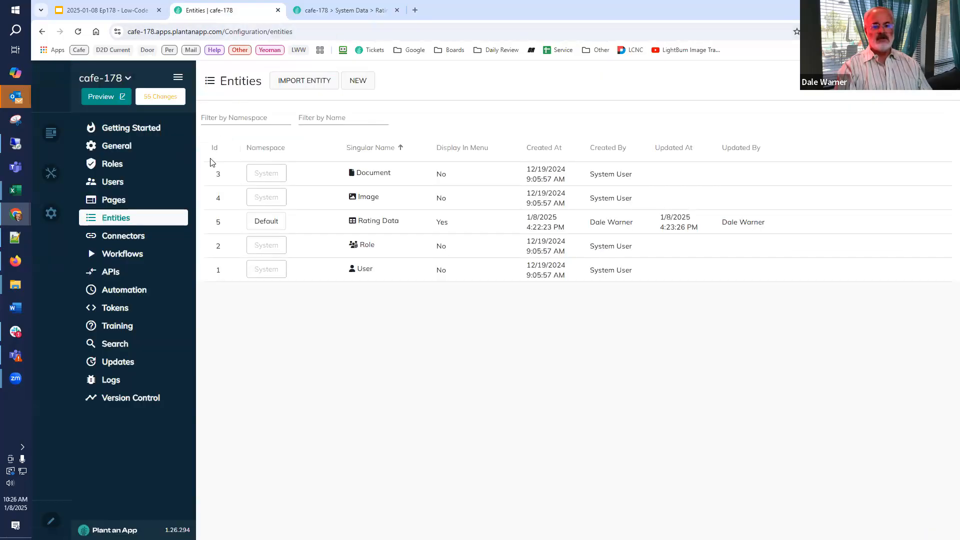
pyautogui.click(119, 201)
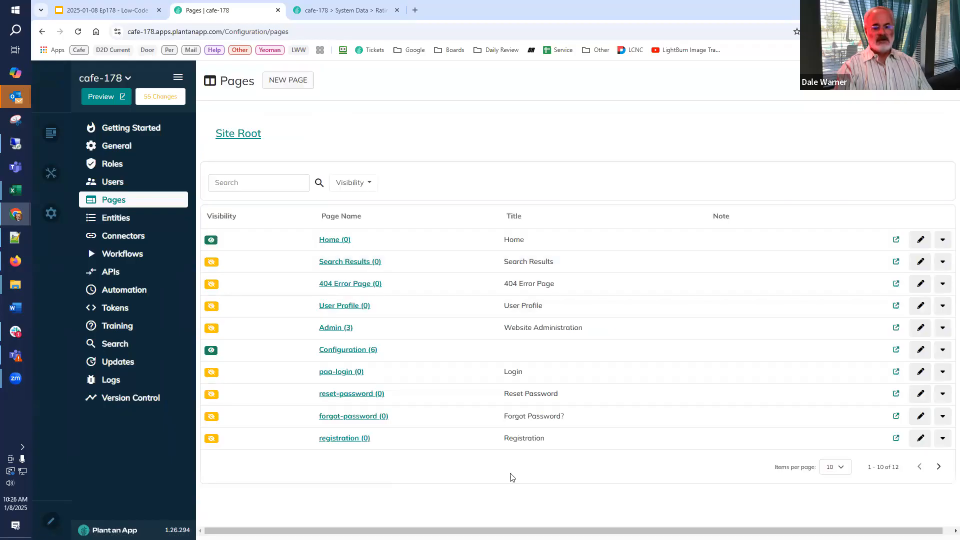
pyautogui.click(831, 467)
pyautogui.click(829, 494)
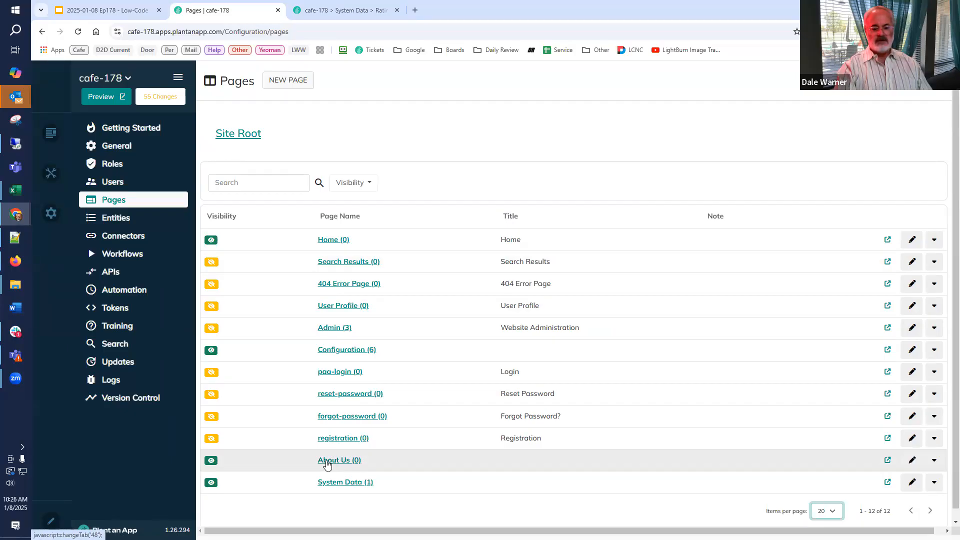
pyautogui.click(327, 461)
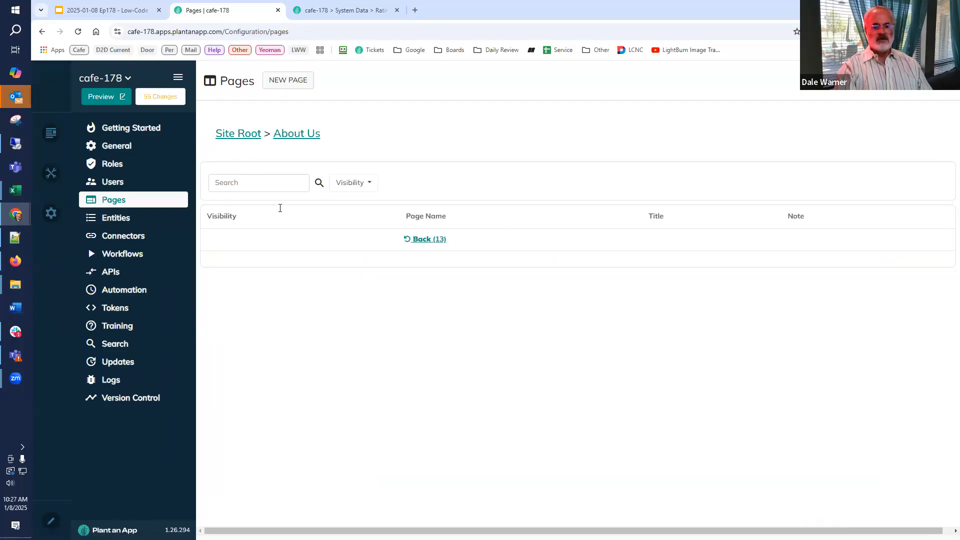
# Create a menu-visible page named Ratings under About Us, with view permission for All Users and edit permission for selected roles.
pyautogui.click(288, 80)
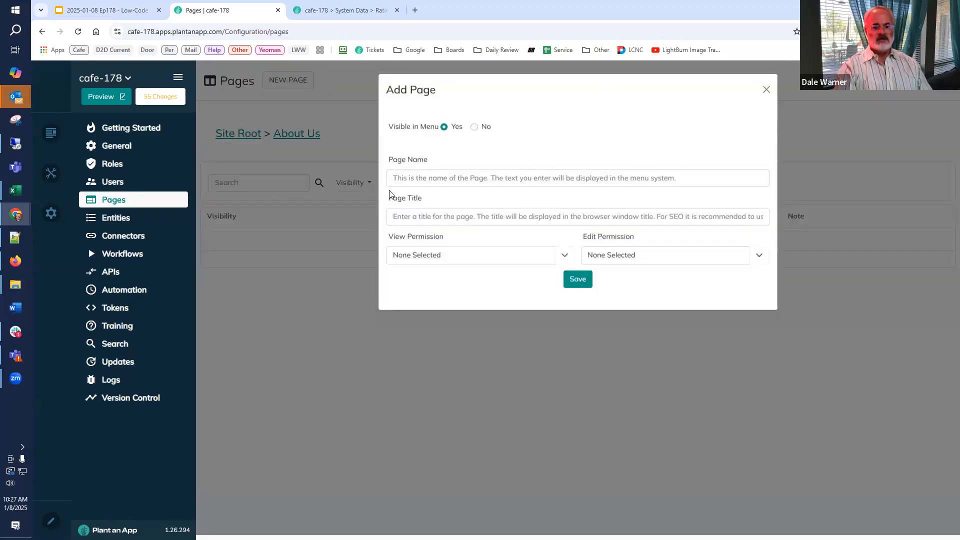
pyautogui.click(415, 179)
pyautogui.write('Ratings')
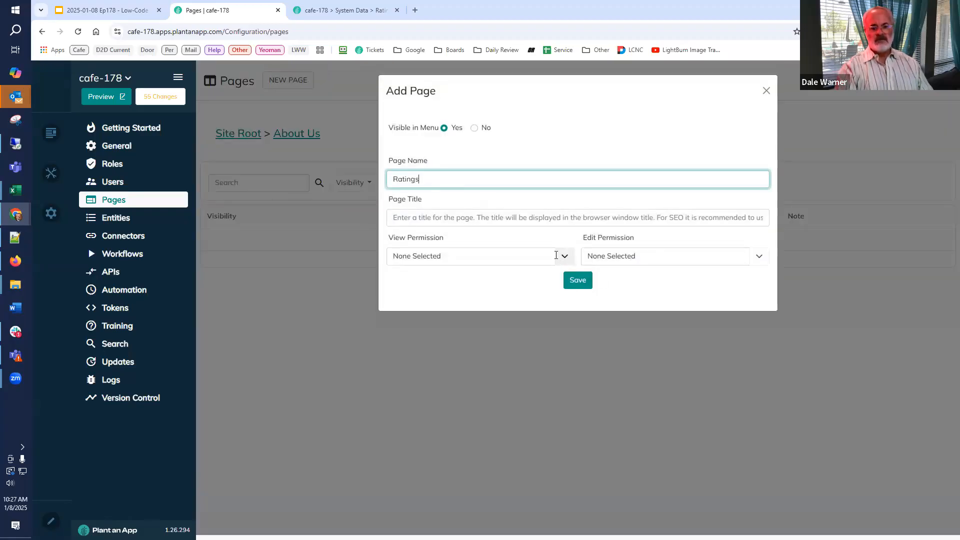
pyautogui.click(558, 257)
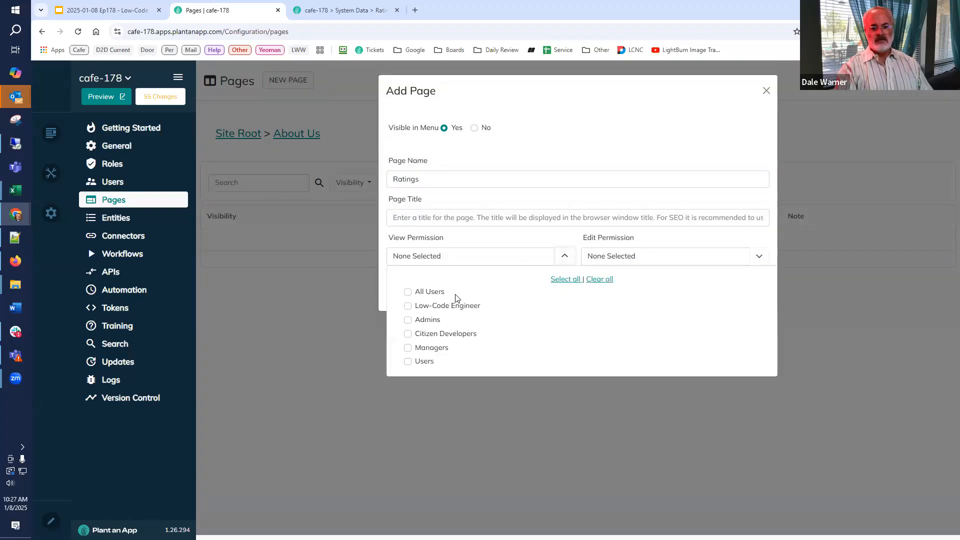
pyautogui.click(408, 294)
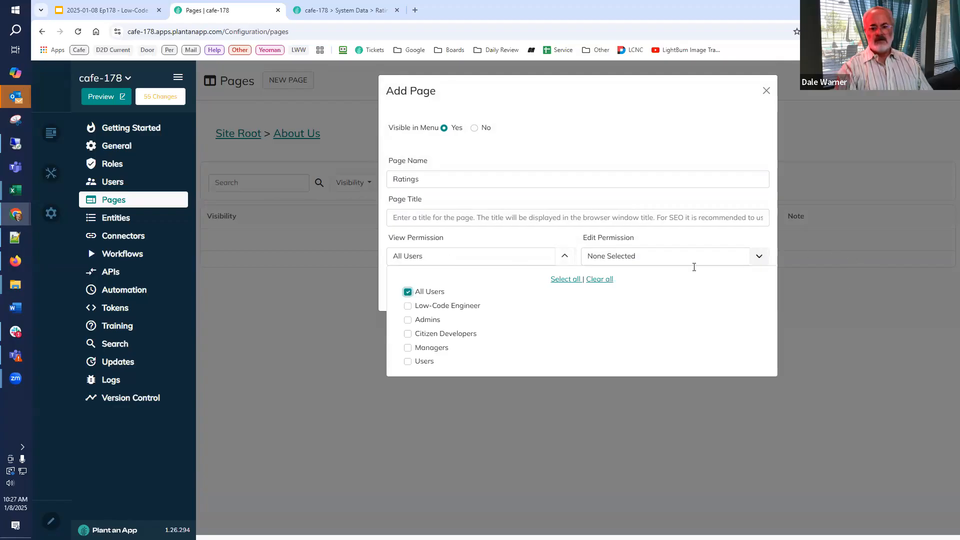
pyautogui.click(759, 256)
pyautogui.click(602, 295)
pyautogui.click(601, 307)
pyautogui.click(602, 320)
pyautogui.click(580, 279)
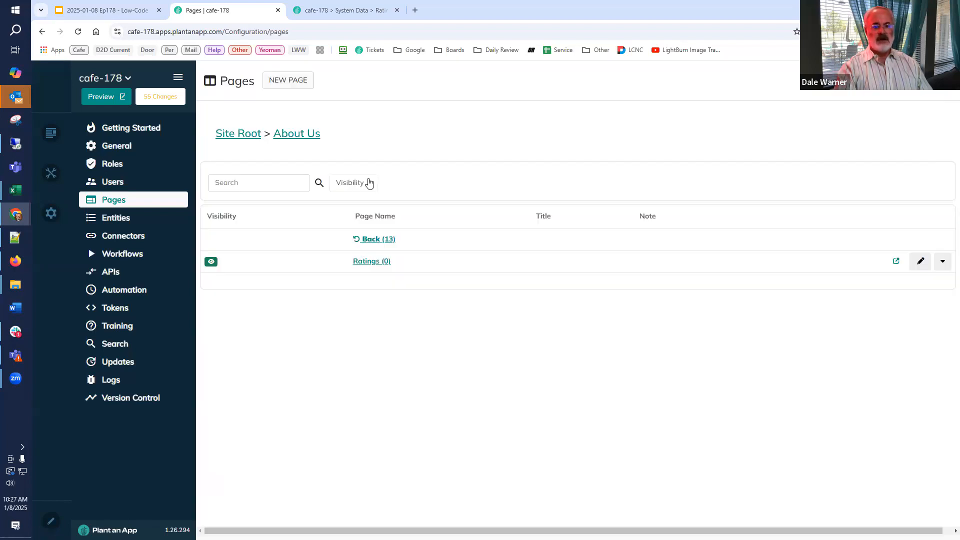
# Open the Ratings page under About Us in the refreshed site preview, and consult the "A Walkthrough of Reusing Modules" slide.
pyautogui.click(353, 11)
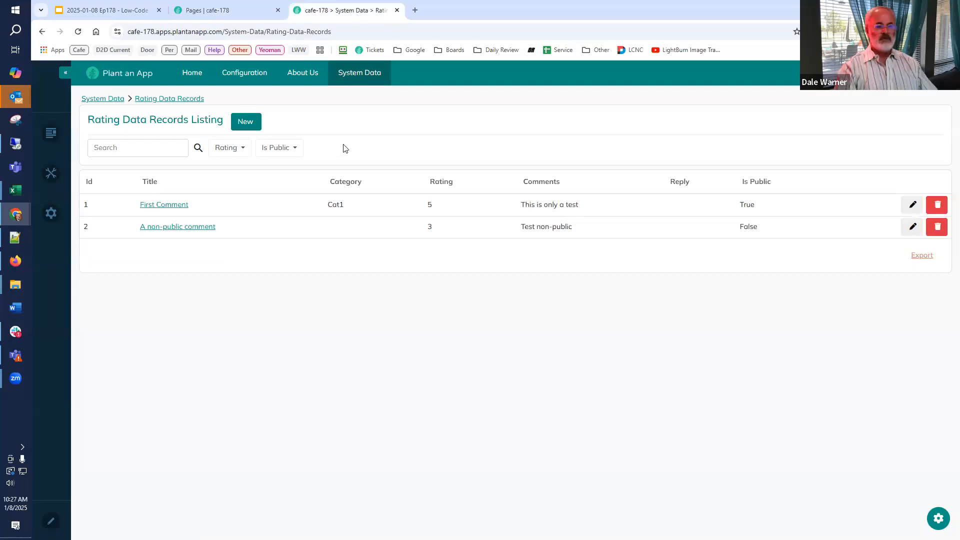
pyautogui.press('F5')
pyautogui.moveTo(299, 74)
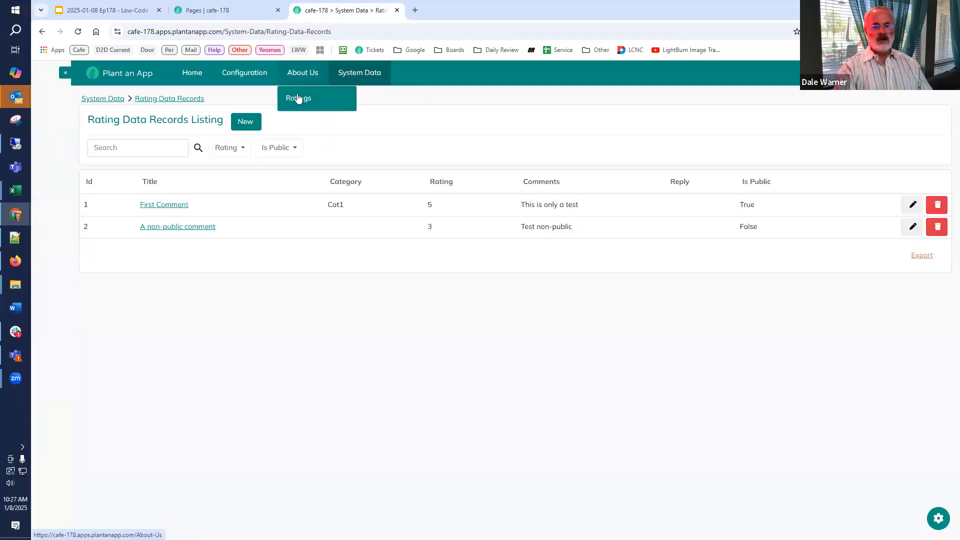
pyautogui.click(301, 100)
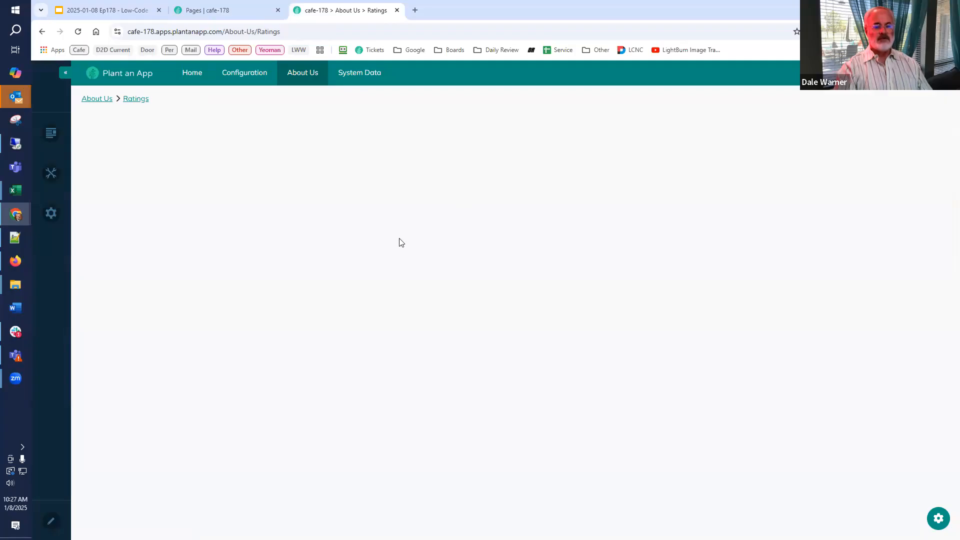
pyautogui.click(92, 14)
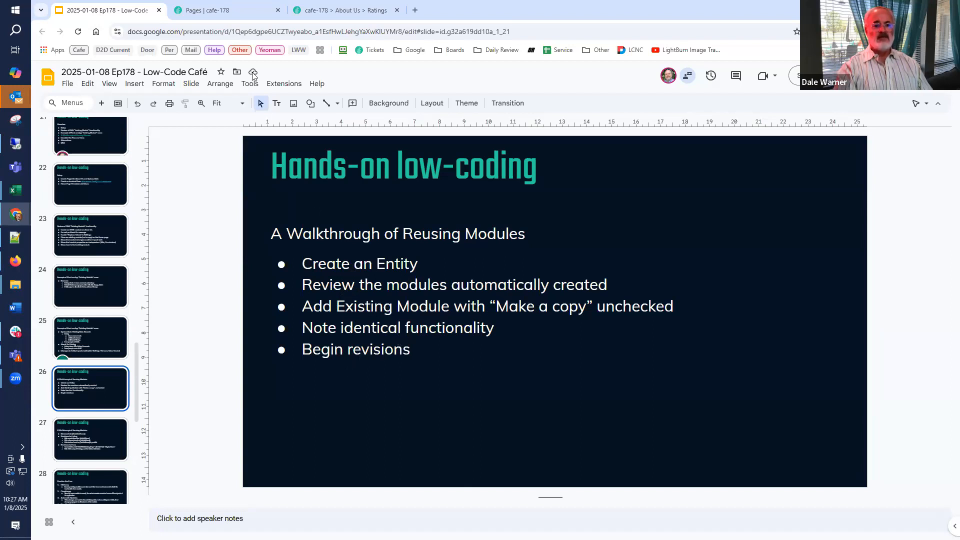
pyautogui.click(217, 12)
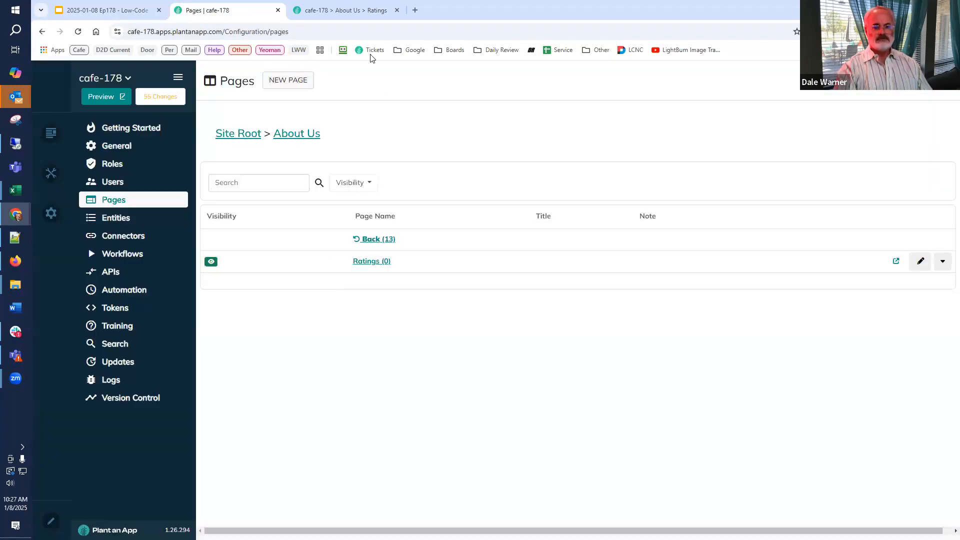
# Put the Ratings page into edit mode and delete its default content module.
pyautogui.click(348, 12)
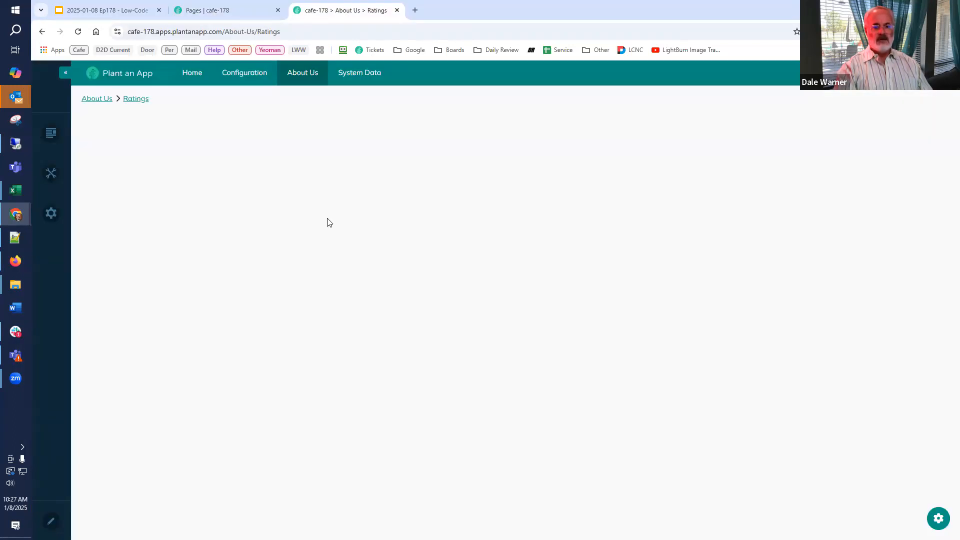
pyautogui.click(51, 522)
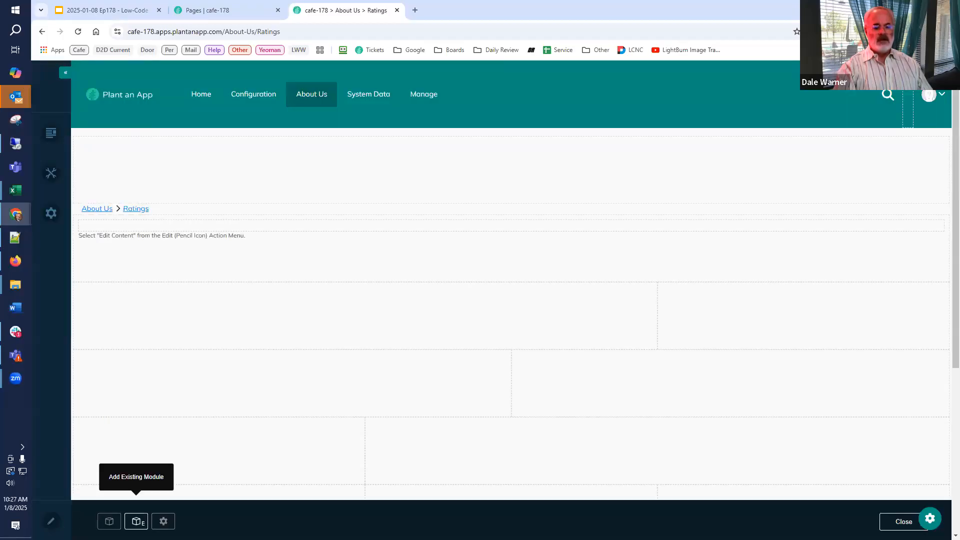
pyautogui.moveTo(929, 237)
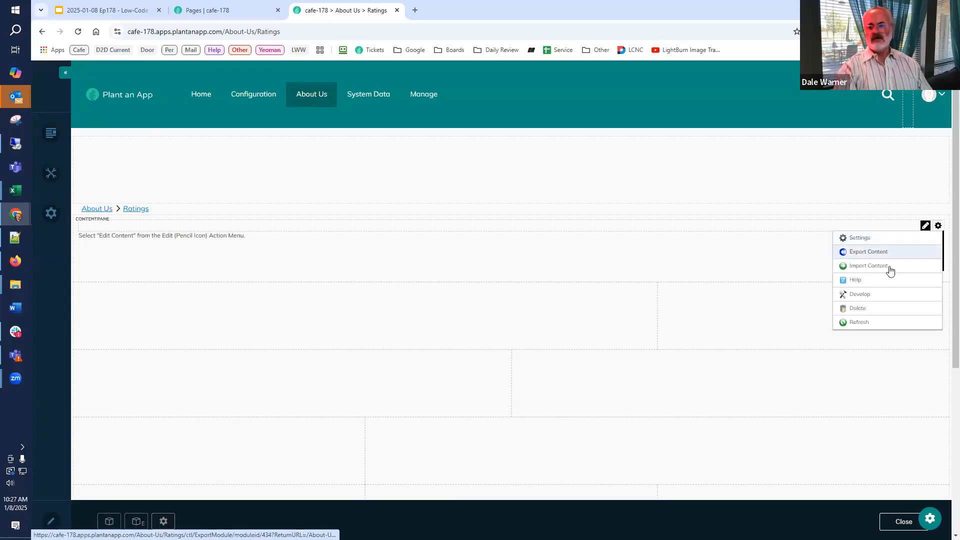
pyautogui.click(879, 308)
pyautogui.click(435, 331)
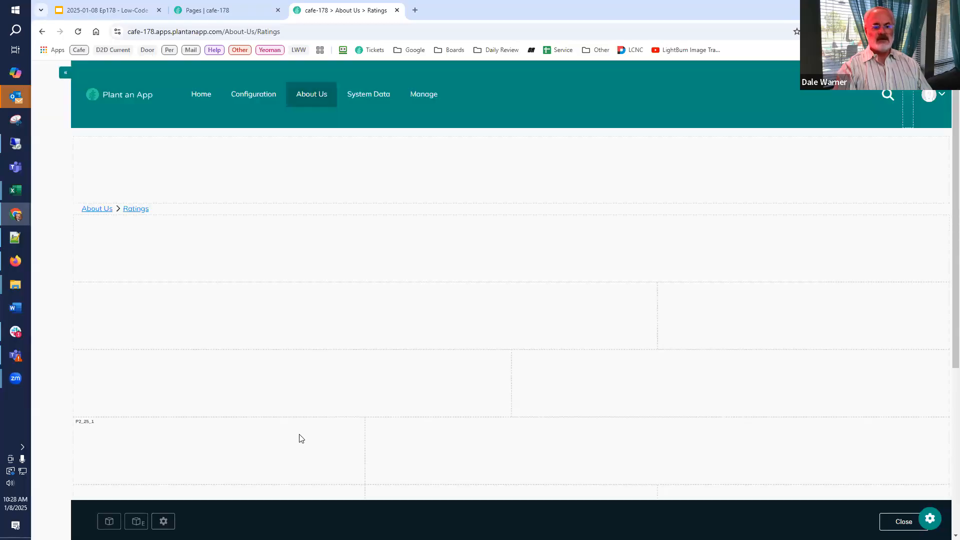
# Add the existing Rating Data Records Listing module from System Data's Rating Data Records page to the Ratings page, with Make a copy unchecked.
pyautogui.click(135, 523)
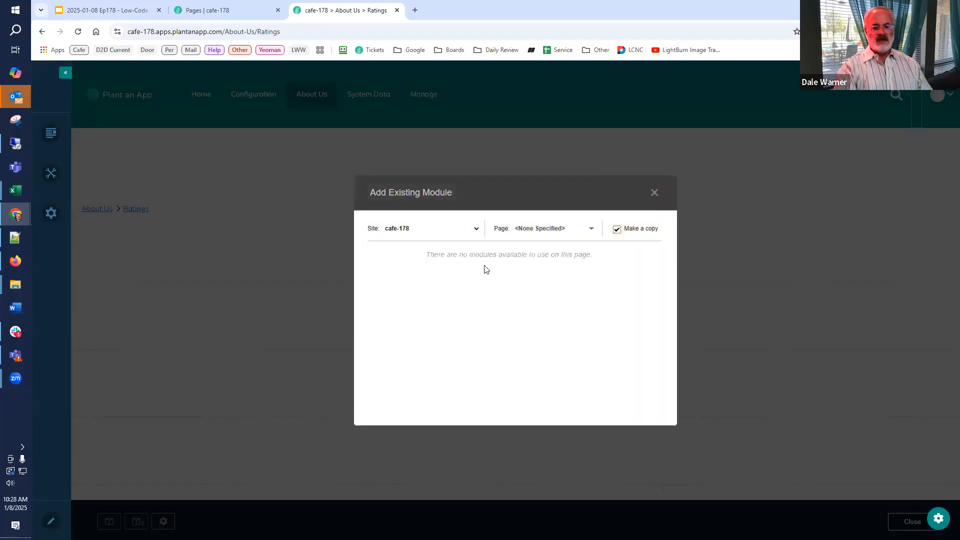
pyautogui.click(530, 228)
pyautogui.scroll(-1, 546, 325)
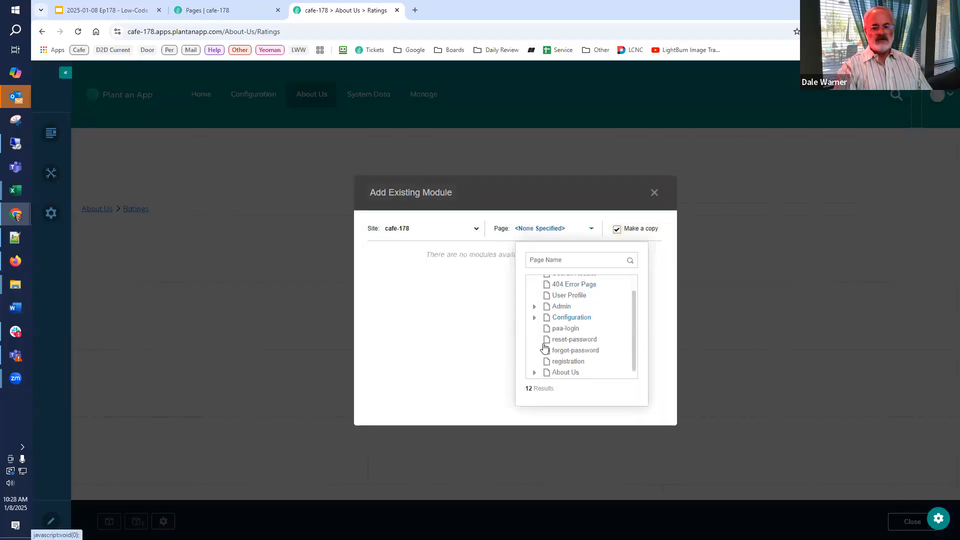
pyautogui.scroll(-1, 541, 373)
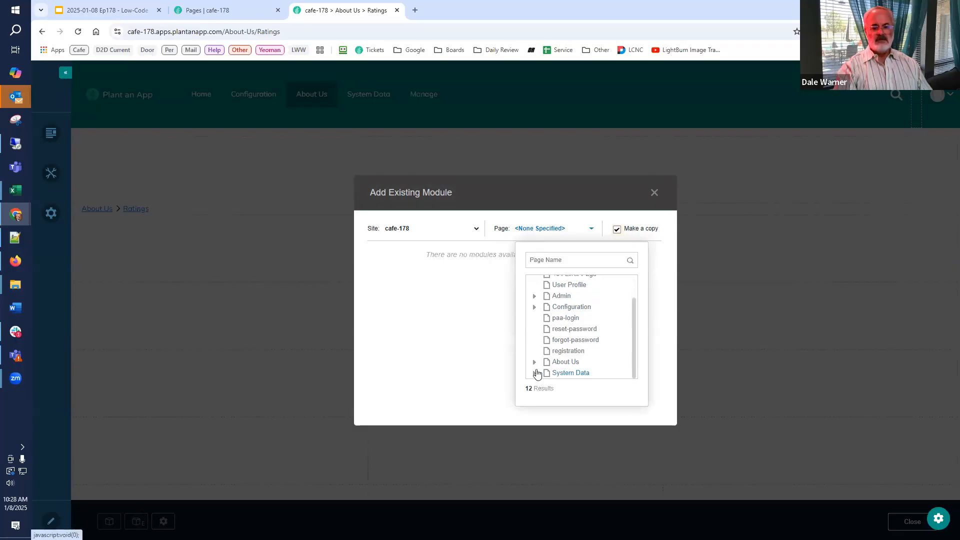
pyautogui.click(563, 372)
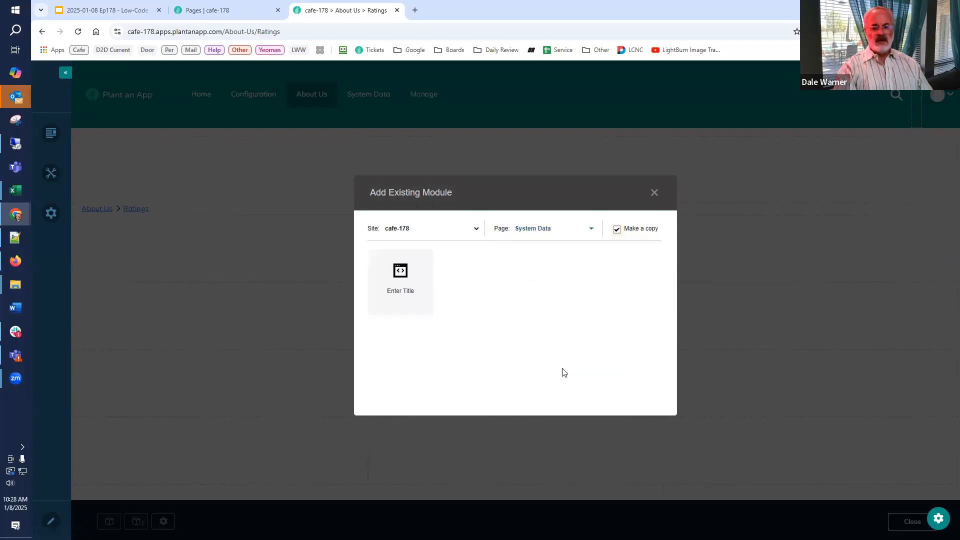
pyautogui.click(587, 229)
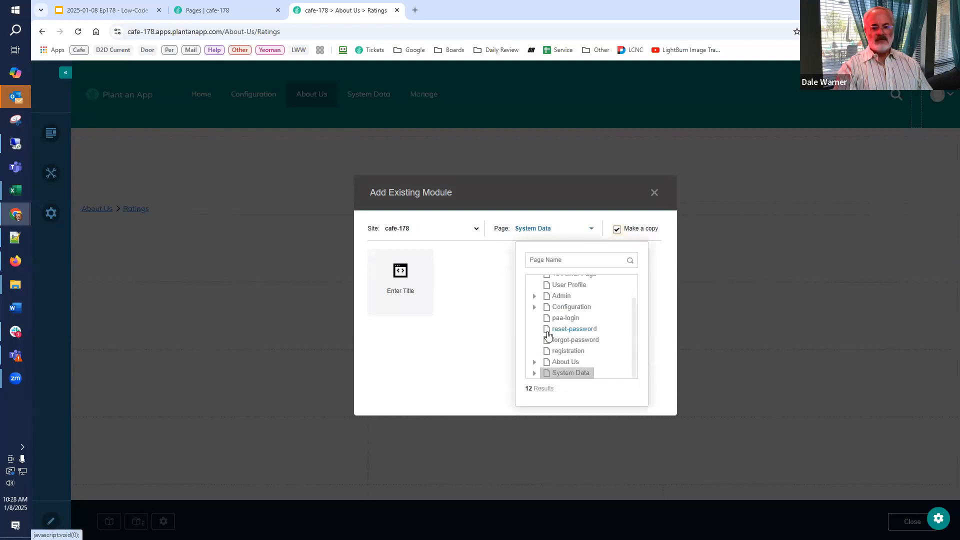
pyautogui.click(534, 374)
pyautogui.scroll(-1, 550, 365)
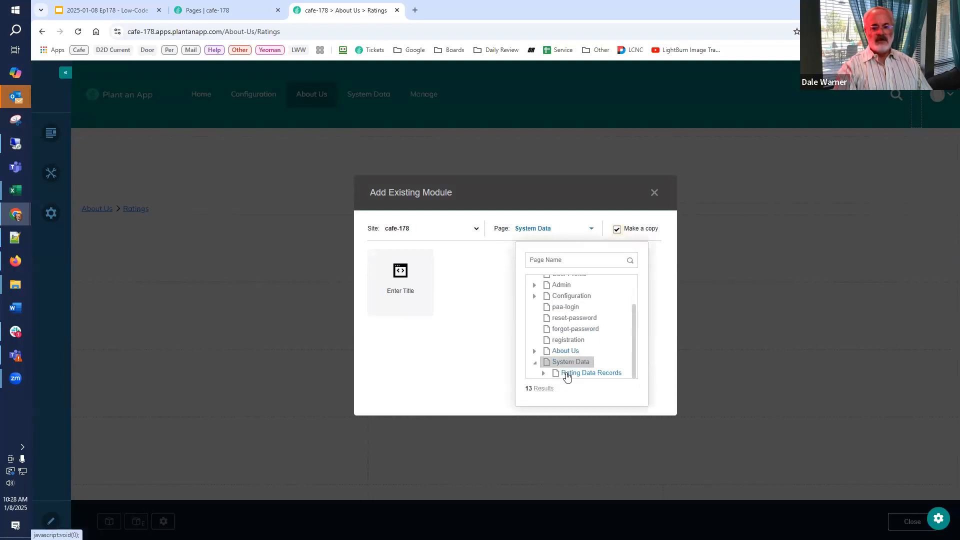
pyautogui.click(568, 374)
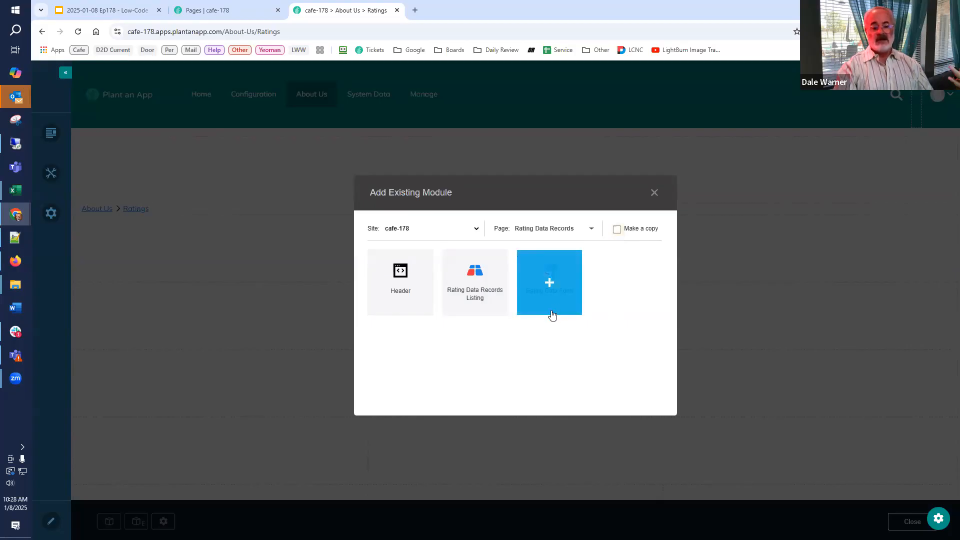
pyautogui.click(469, 302)
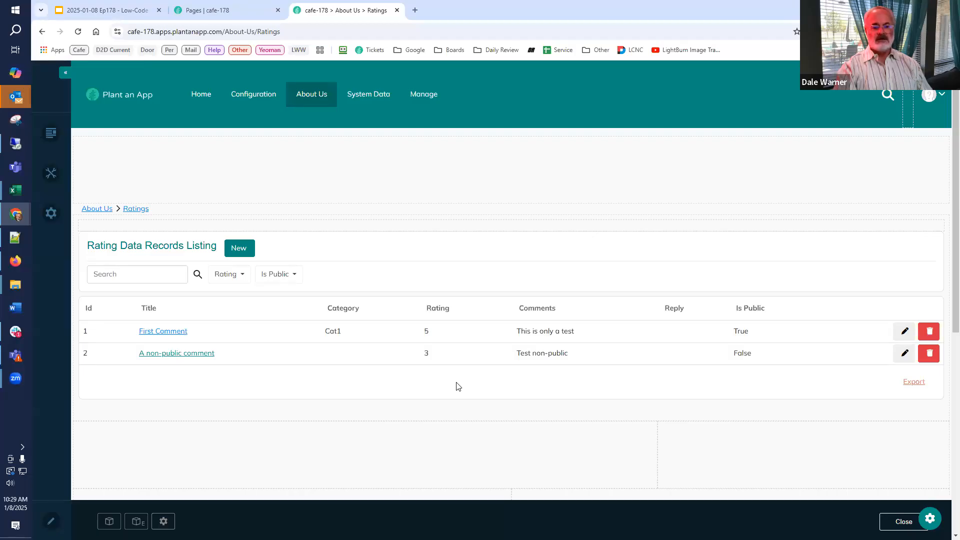
# Add the existing Rating Data Form module from Rating Data Records without making a copy, place it below the listing, and exit page editing.
pyautogui.click(136, 522)
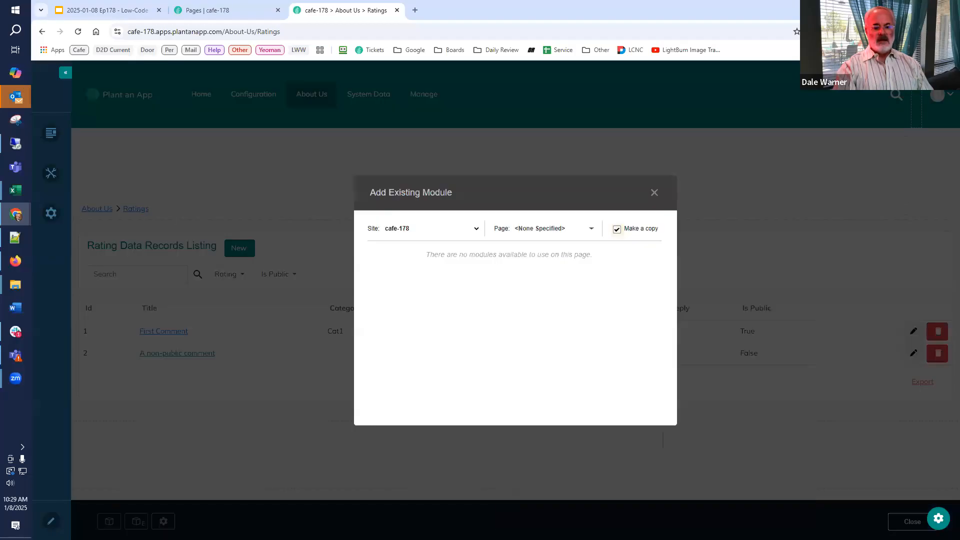
pyautogui.click(532, 230)
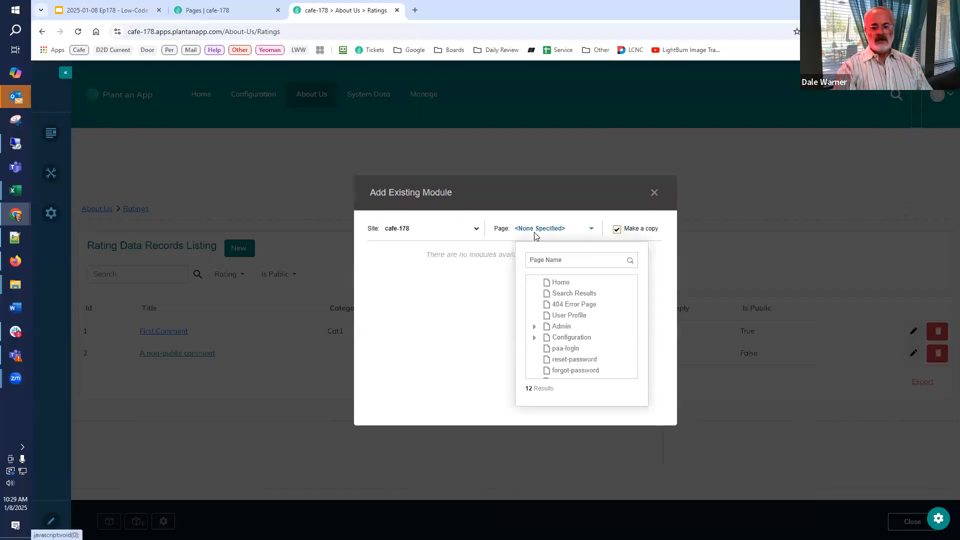
pyautogui.scroll(-2, 565, 350)
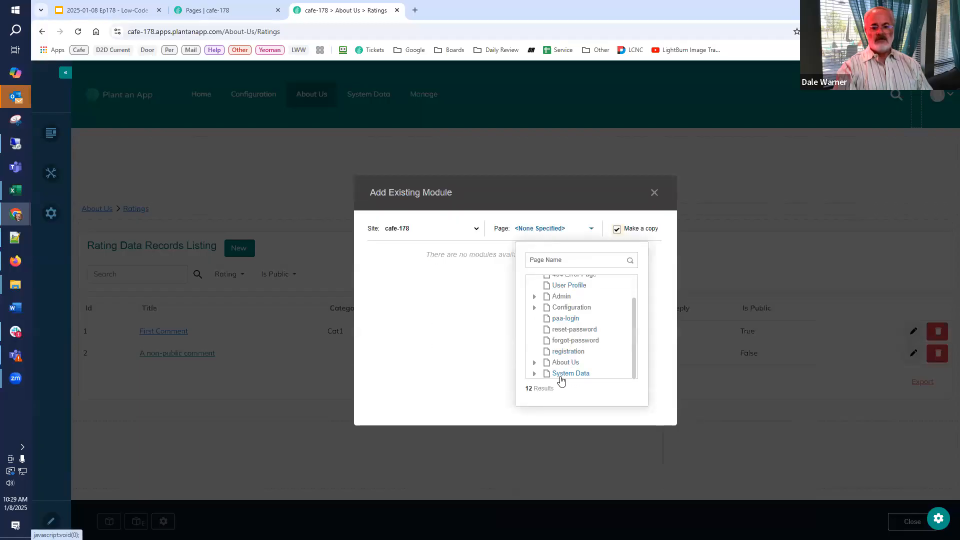
pyautogui.click(535, 374)
pyautogui.scroll(-1, 535, 380)
pyautogui.click(575, 374)
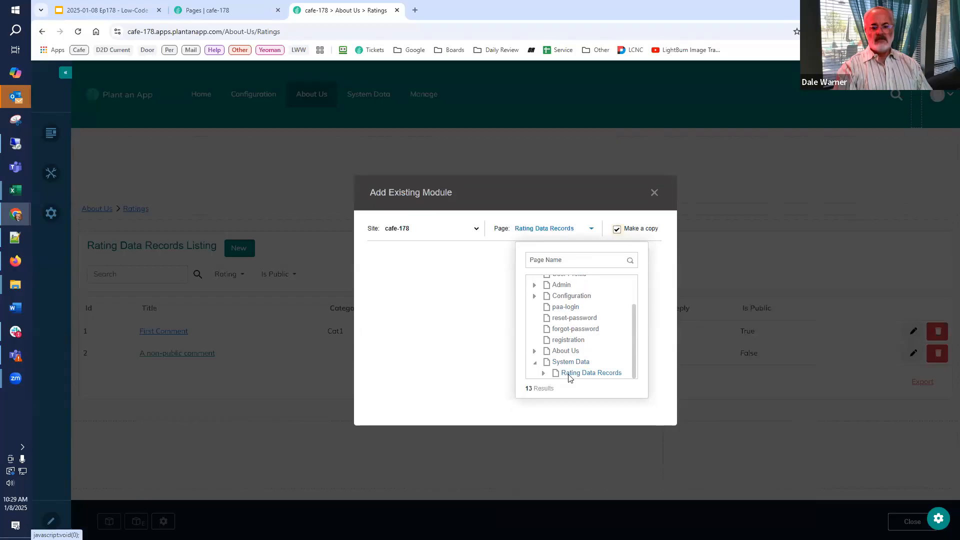
pyautogui.click(617, 234)
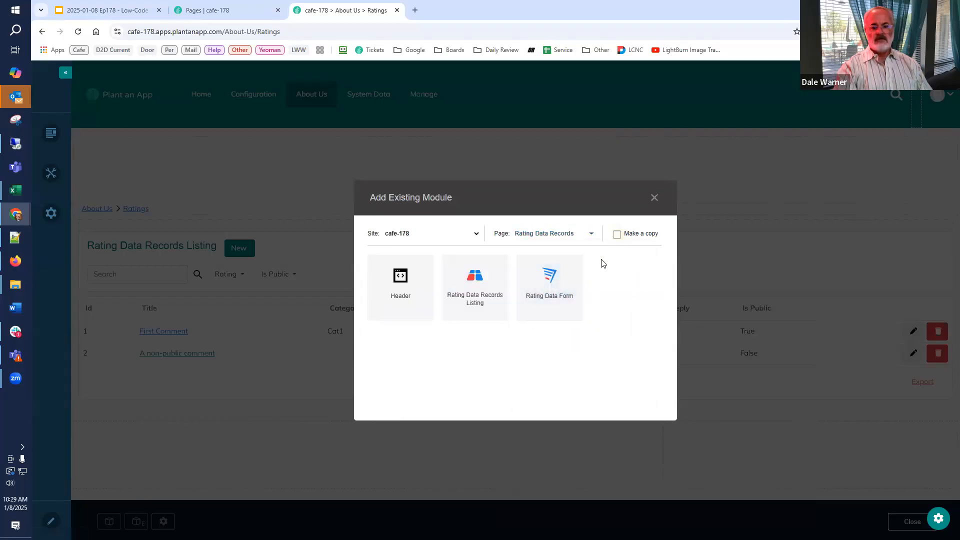
pyautogui.click(564, 297)
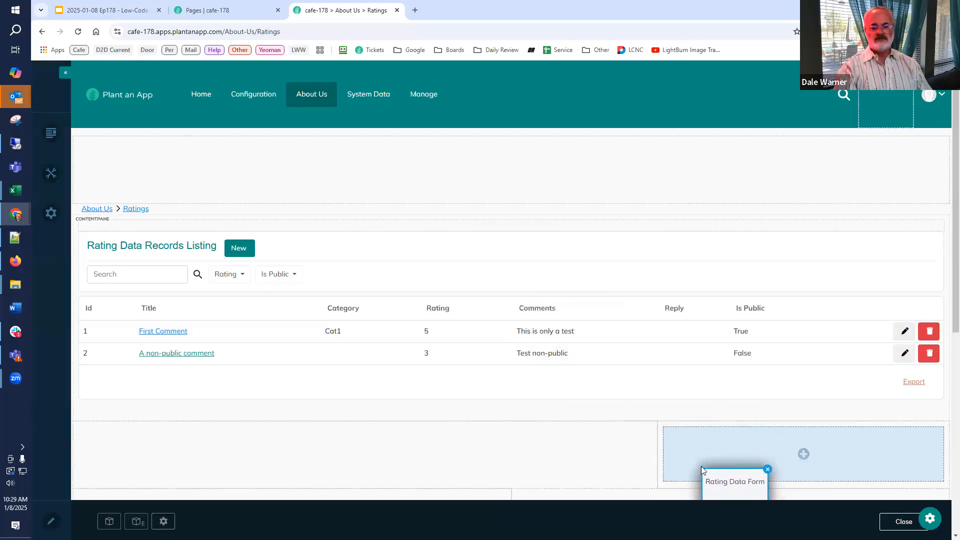
pyautogui.click(700, 467)
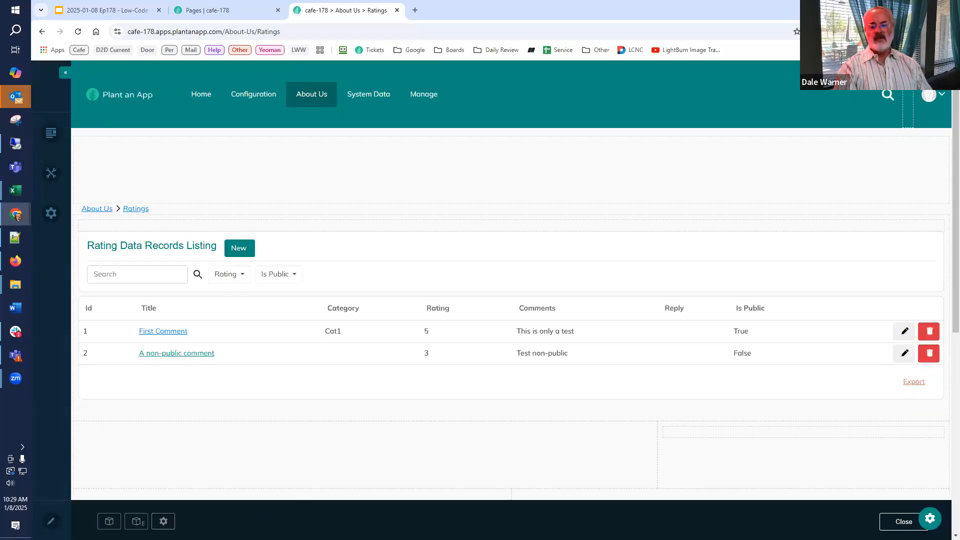
pyautogui.click(877, 522)
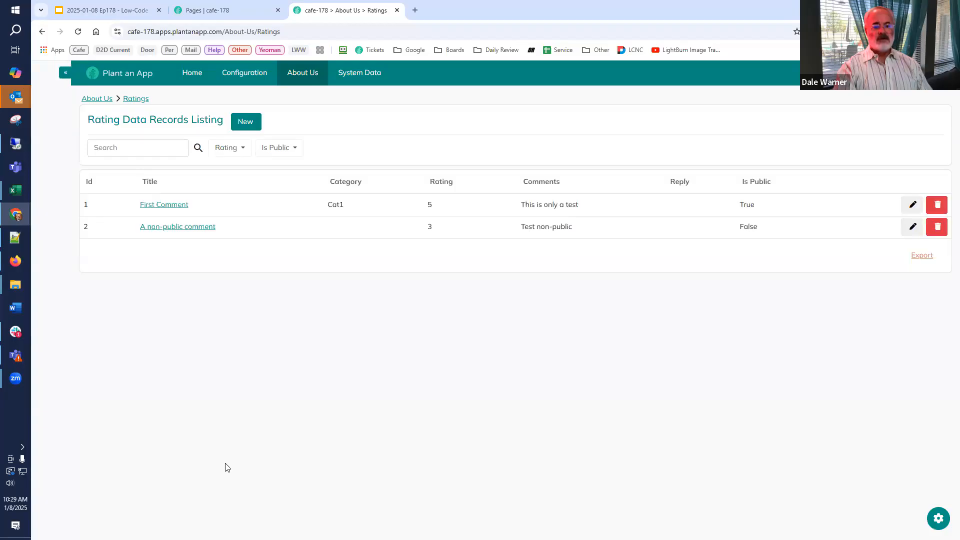
# Check the new-record form on the Ratings page, and consult the walkthrough slide on revisions to the listing and form.
pyautogui.click(245, 123)
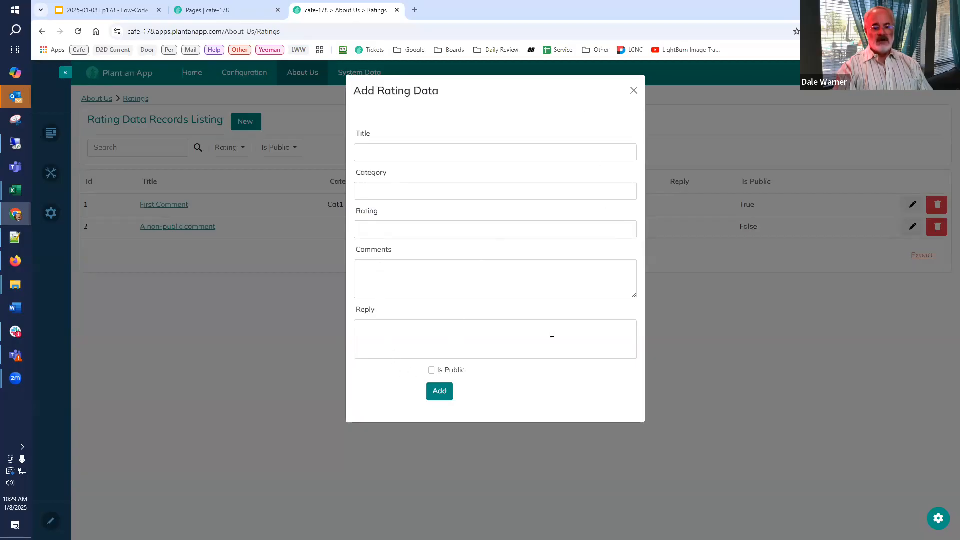
pyautogui.click(634, 90)
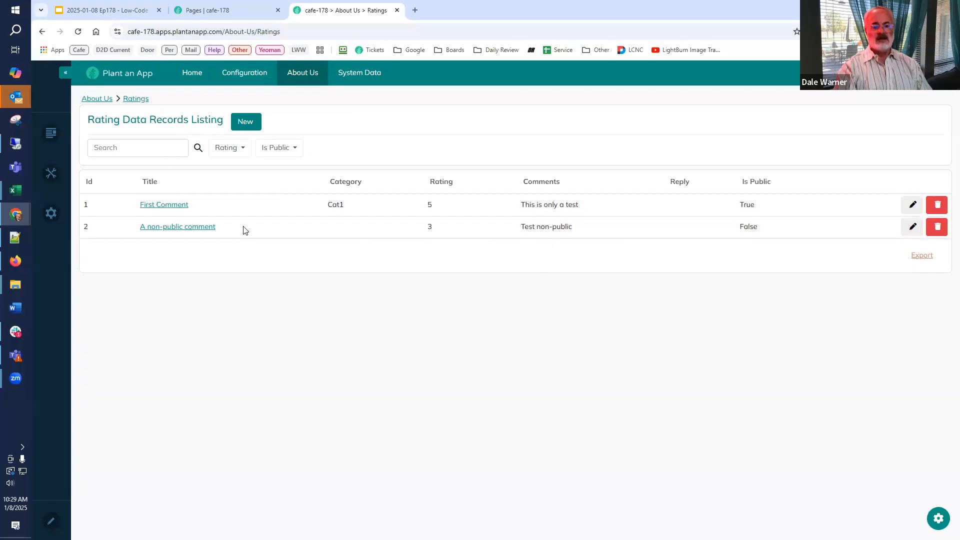
pyautogui.click(131, 12)
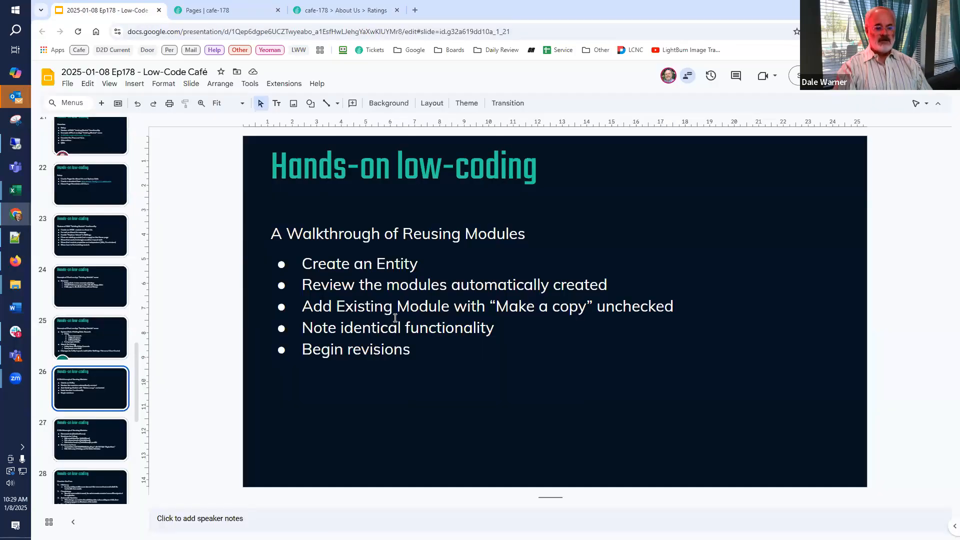
pyautogui.scroll(-2, 103, 280)
pyautogui.click(94, 344)
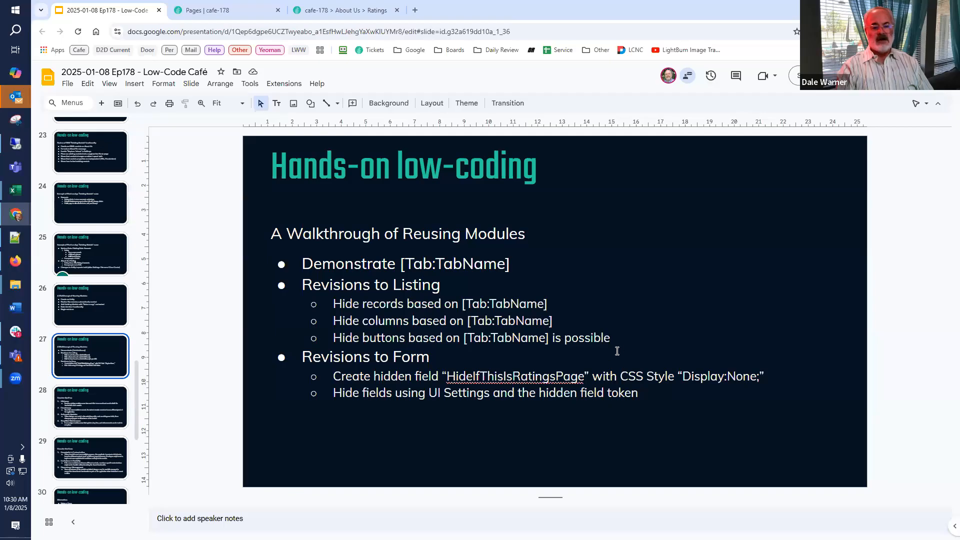
pyautogui.click(241, 9)
pyautogui.click(331, 10)
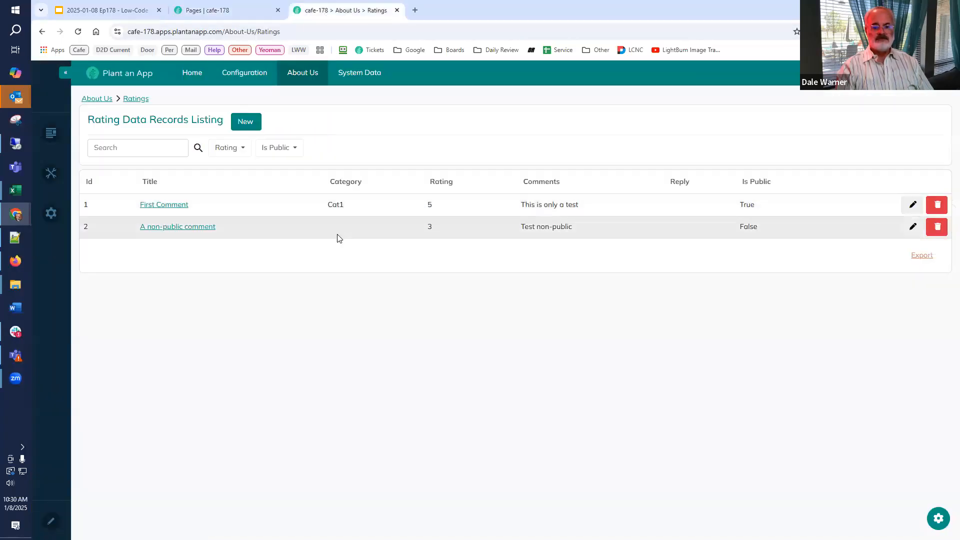
pyautogui.moveTo(314, 83)
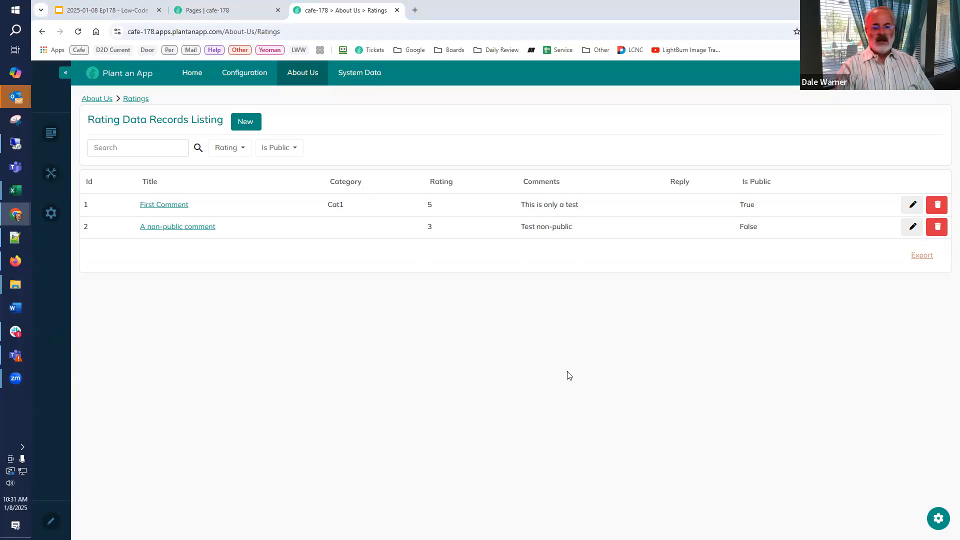
# Set the Is Public field's Field Condition in the Rating Data Records Listing module to [Tab:TabName] != "Ratings" and return to the Ratings page.
pyautogui.click(938, 521)
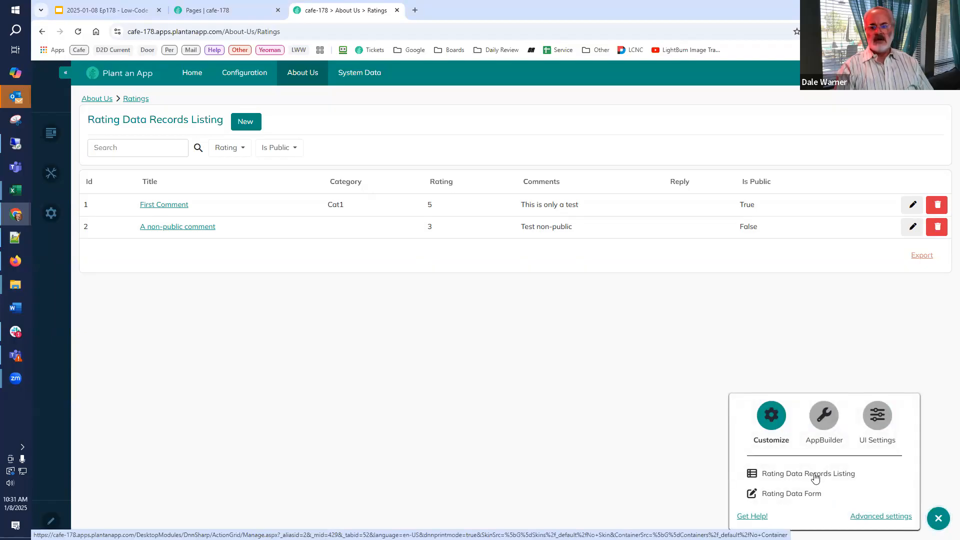
pyautogui.keyDown('ctrl'); pyautogui.click(816, 479); pyautogui.keyUp('ctrl')
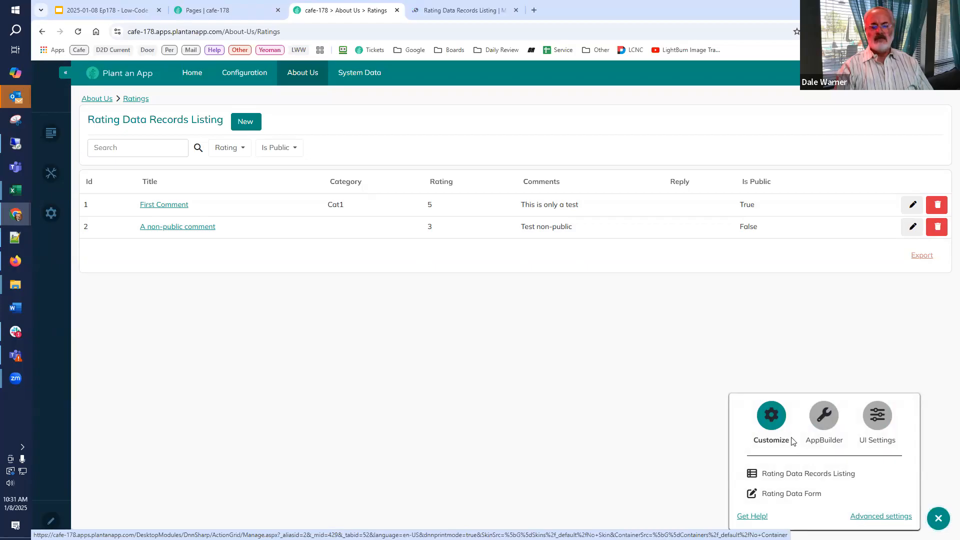
pyautogui.click(455, 10)
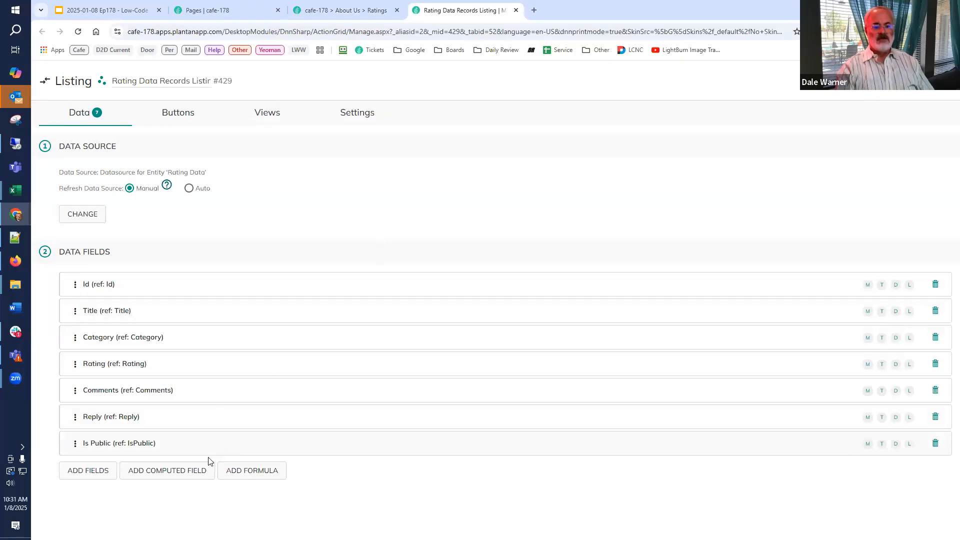
pyautogui.click(108, 444)
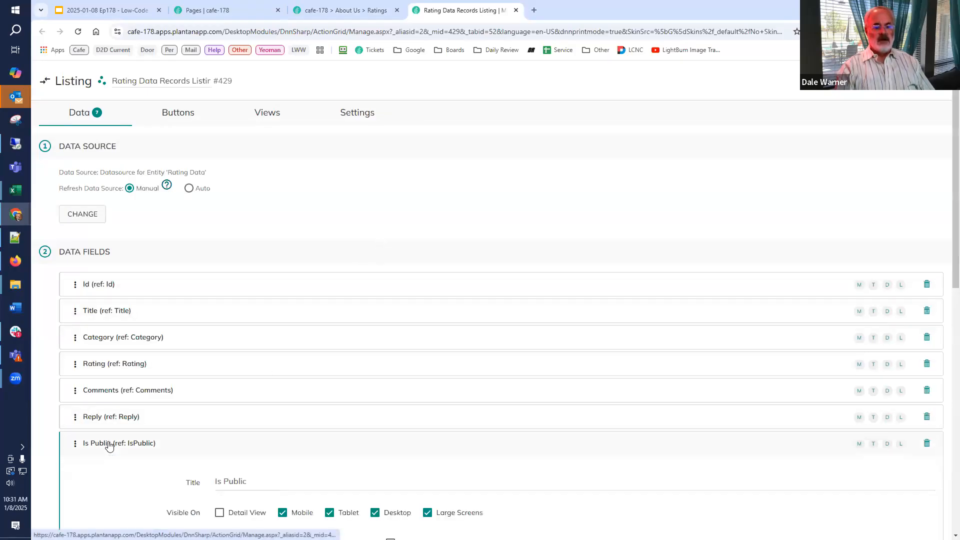
pyautogui.scroll(-5, 108, 445)
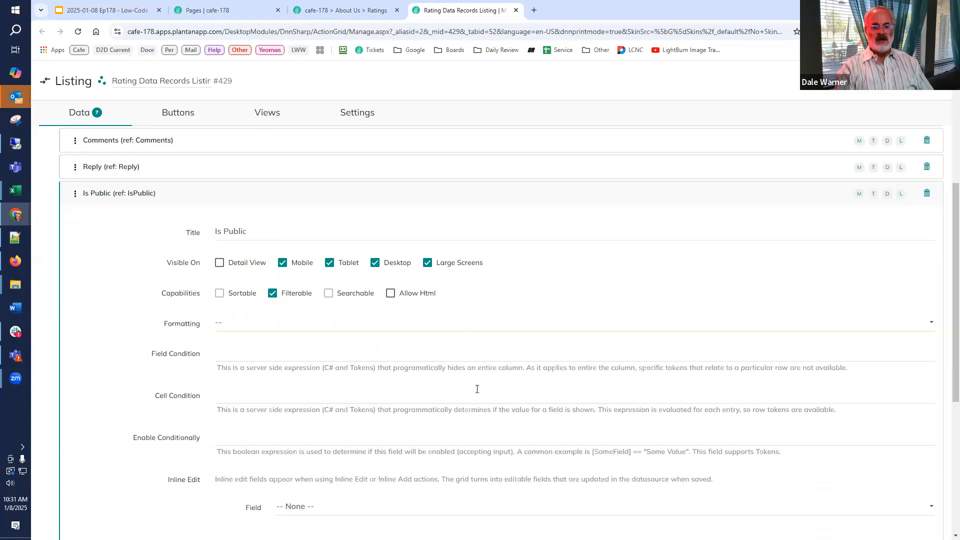
pyautogui.click(431, 355)
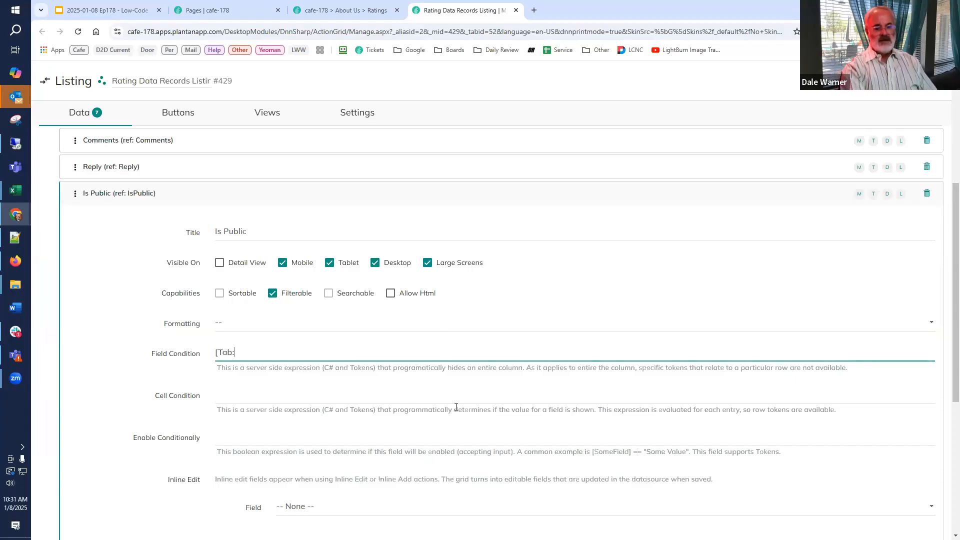
pyautogui.write('[Tab:TabName] ')
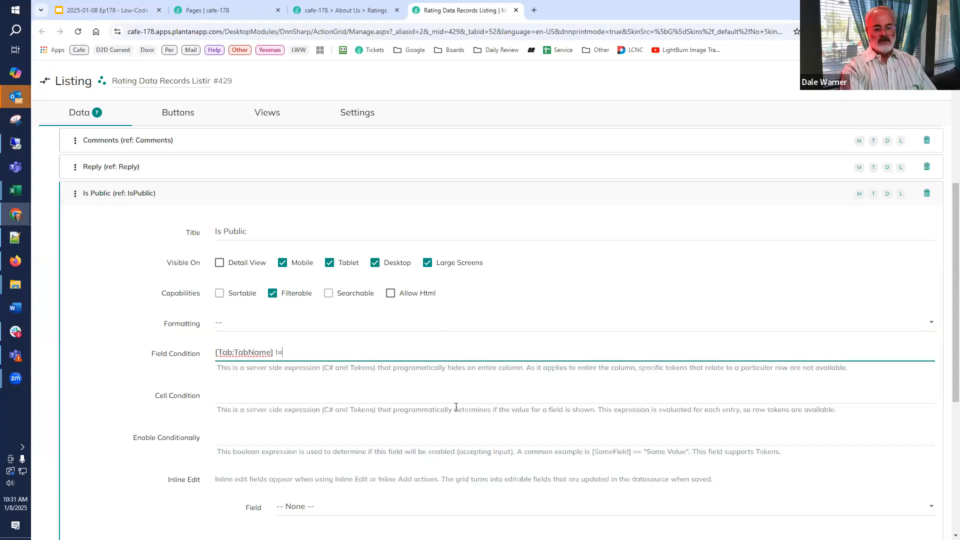
pyautogui.write('!= "Ratings"')
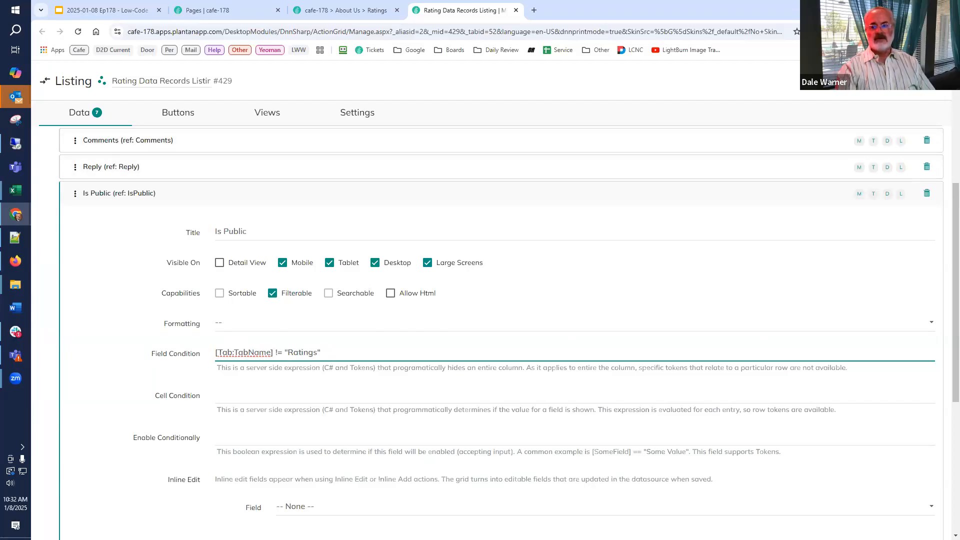
pyautogui.click(361, 11)
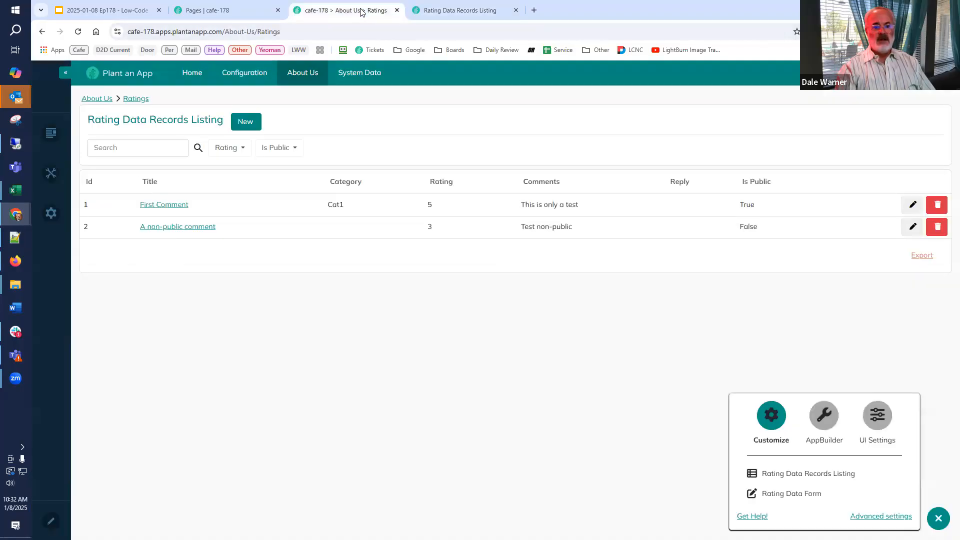
# Clear the site's server cache so the Ratings page reloads with the updated listing.
pyautogui.moveTo(55, 213)
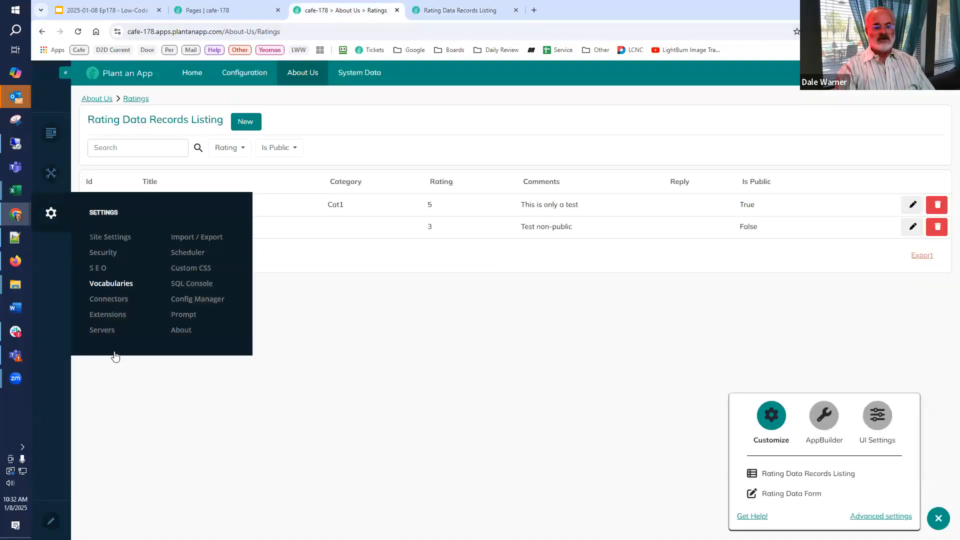
pyautogui.click(111, 330)
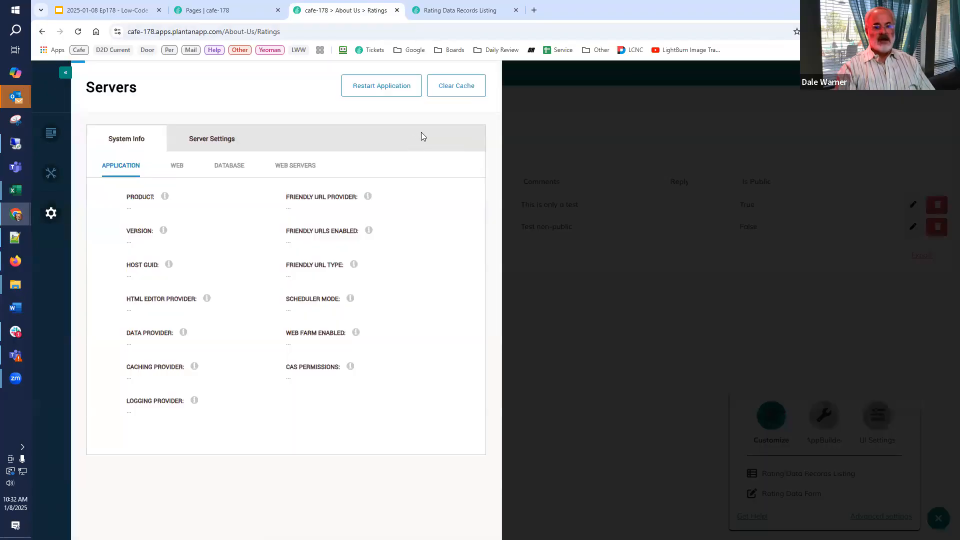
pyautogui.click(451, 92)
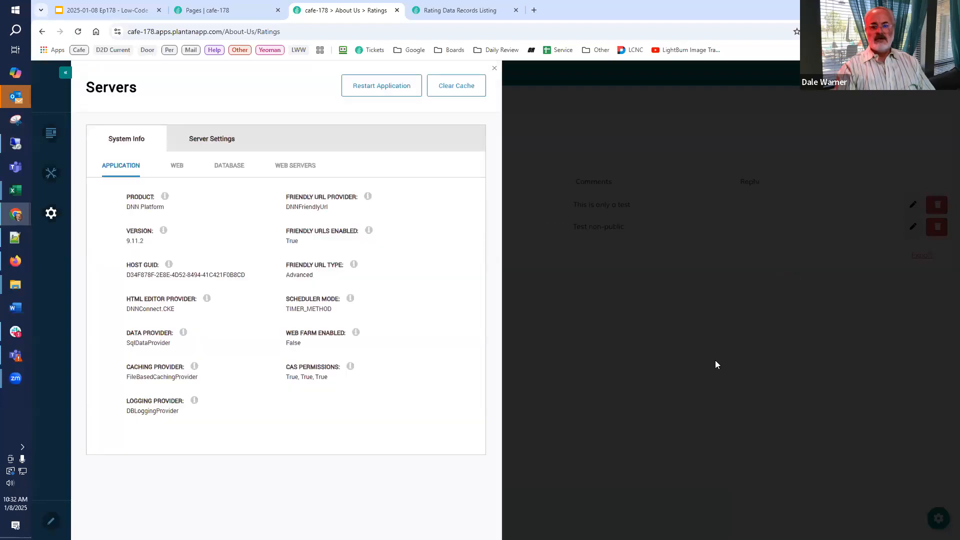
pyautogui.click(715, 360)
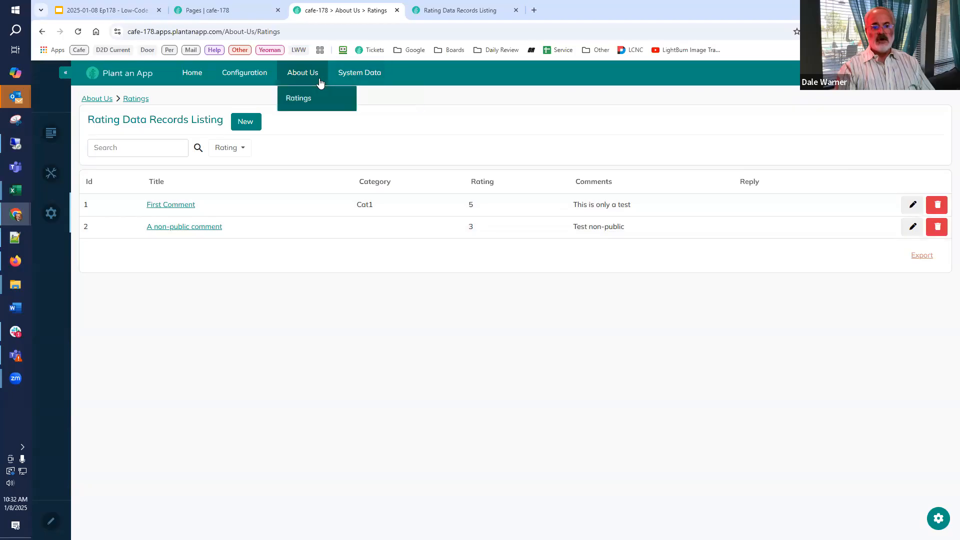
# Compare the shared listing's columns on System Data's Rating Data Records page with those on the Ratings page under About Us.
pyautogui.moveTo(347, 82)
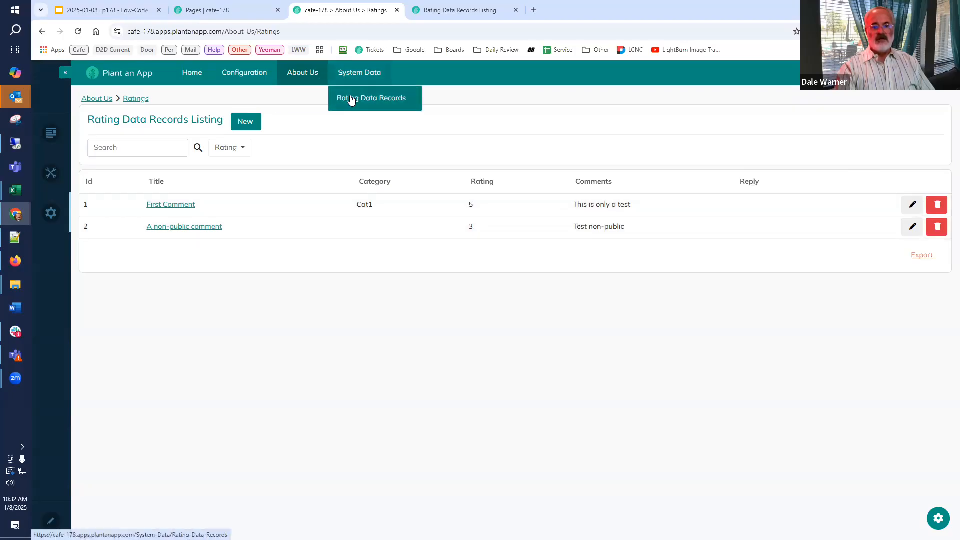
pyautogui.click(352, 99)
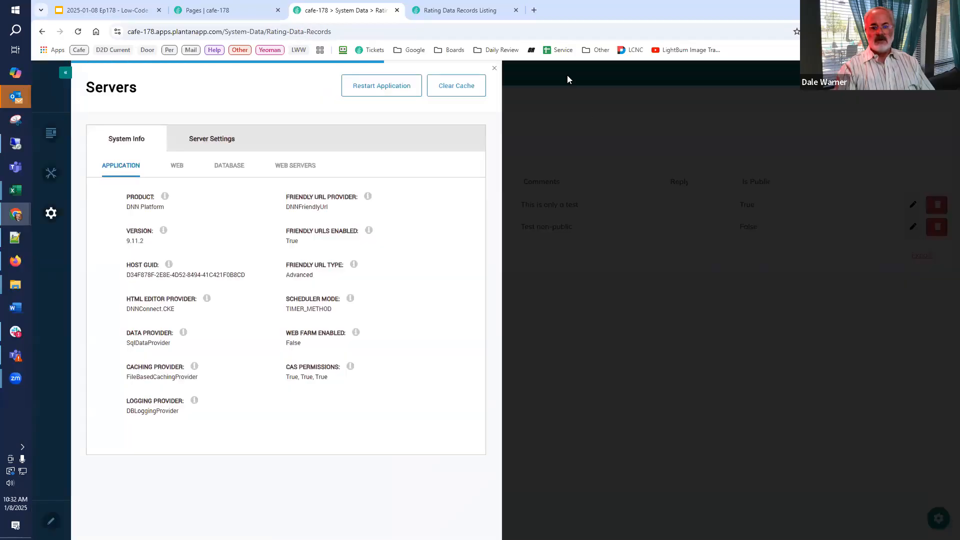
pyautogui.click(498, 68)
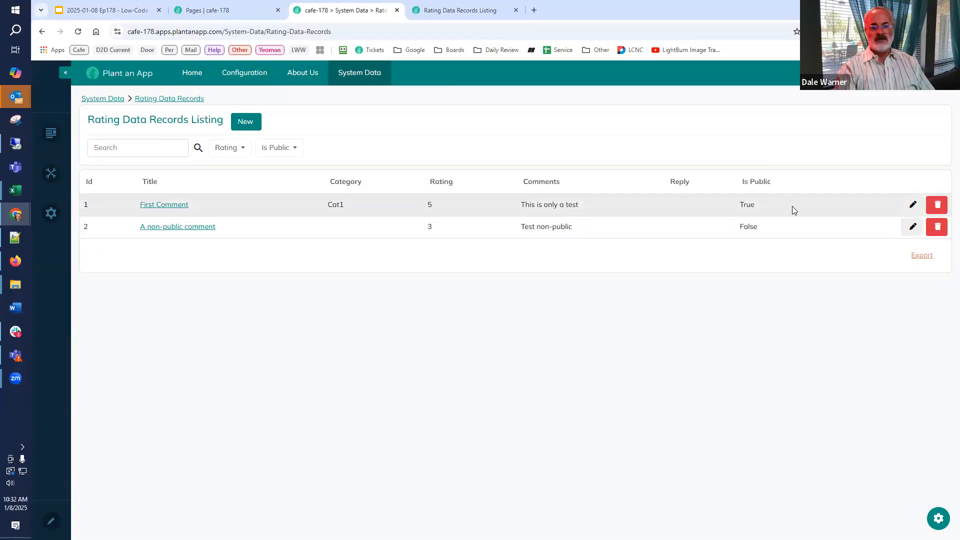
pyautogui.click(294, 79)
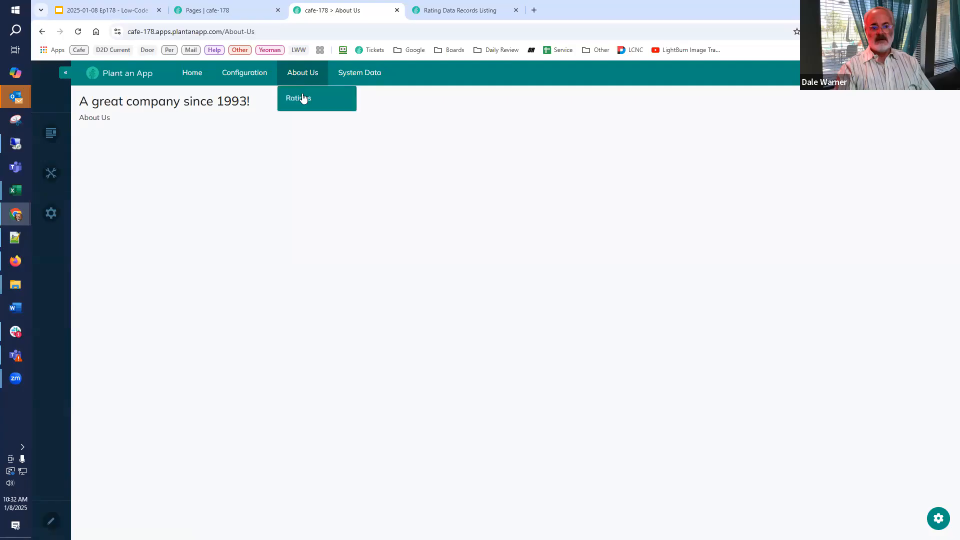
pyautogui.click(303, 103)
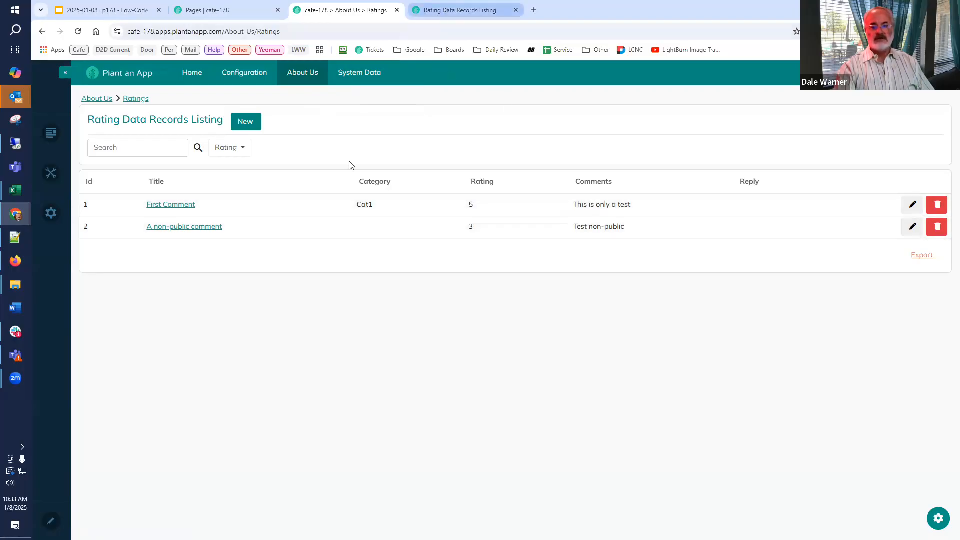
# Copy the Is Public field's condition [Tab:TabName] != "Ratings" into the Category field's Field Condition and save the listing.
pyautogui.hotkey('ctrl', 'Tab')
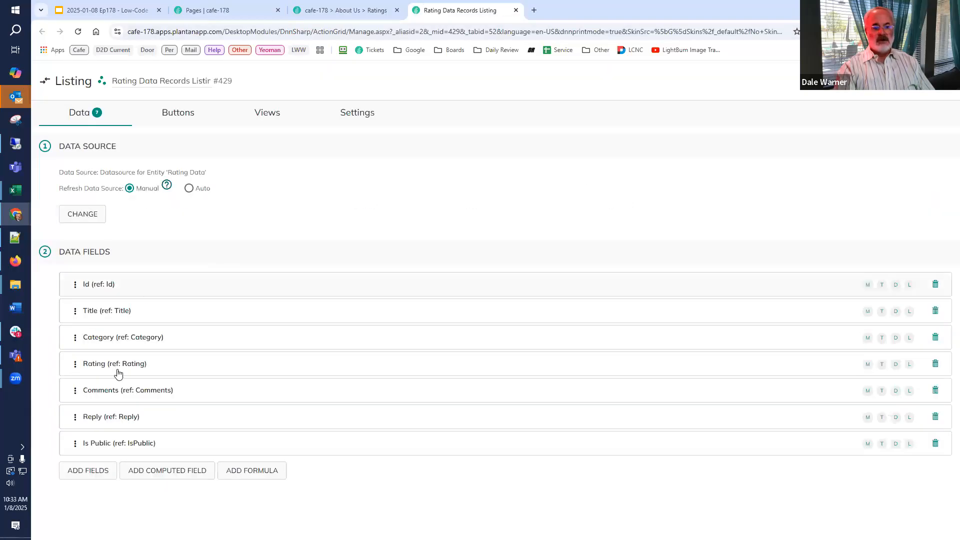
pyautogui.click(158, 454)
pyautogui.moveTo(334, 268); pyautogui.dragTo(127, 271)
pyautogui.hotkey('ctrl', 'c')
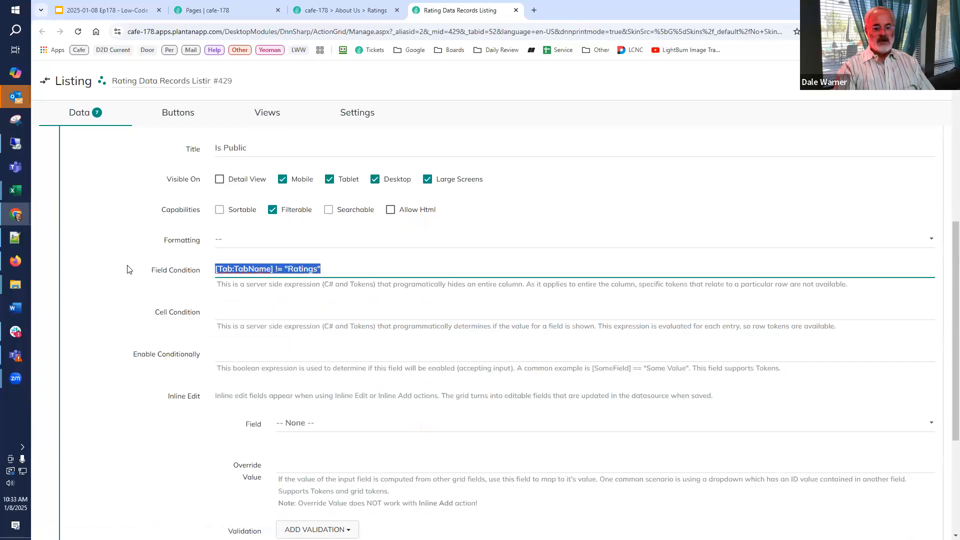
pyautogui.scroll(7, 127, 270)
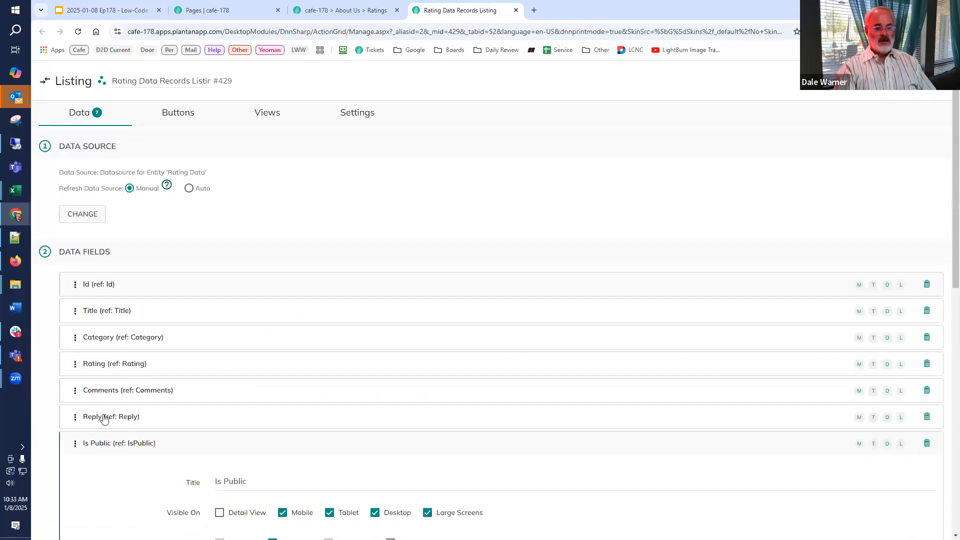
pyautogui.click(127, 344)
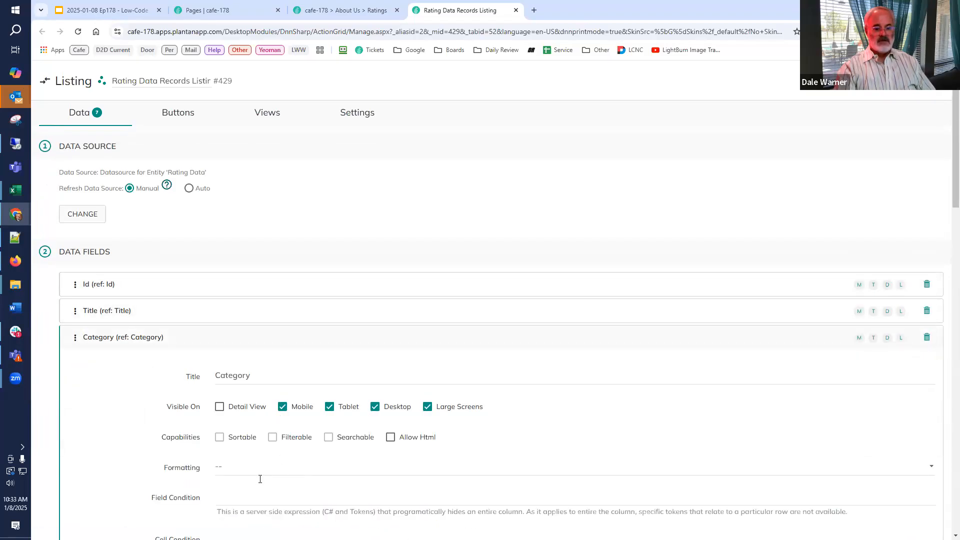
pyautogui.click(247, 500)
pyautogui.hotkey('ctrl', 'v')
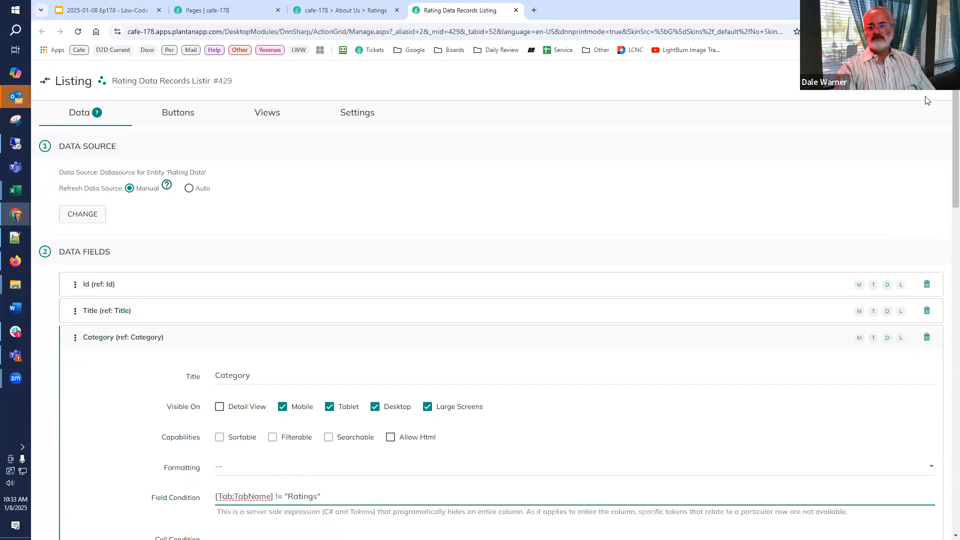
pyautogui.click(919, 81)
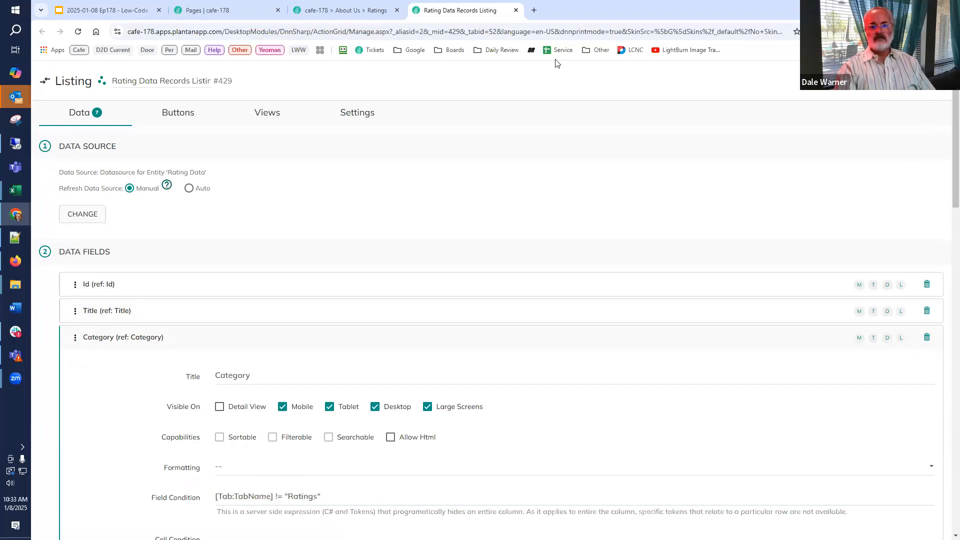
# Return to the Ratings page, clear the server cache, and close the server settings.
pyautogui.click(330, 13)
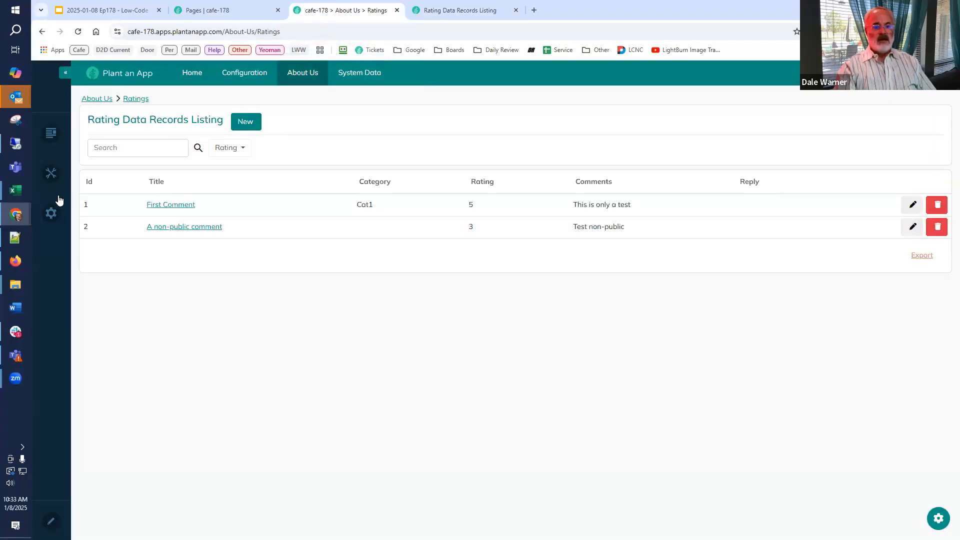
pyautogui.moveTo(56, 210)
pyautogui.click(111, 331)
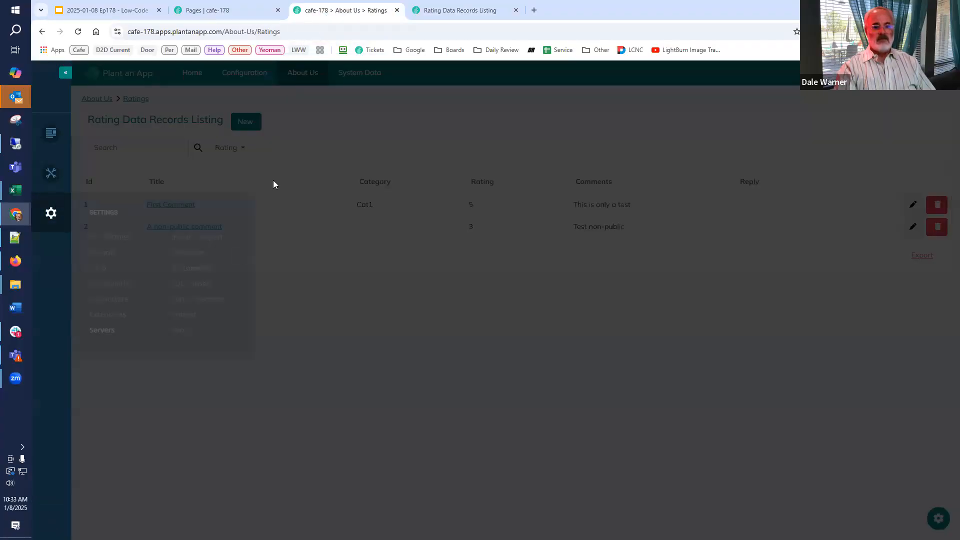
pyautogui.click(450, 90)
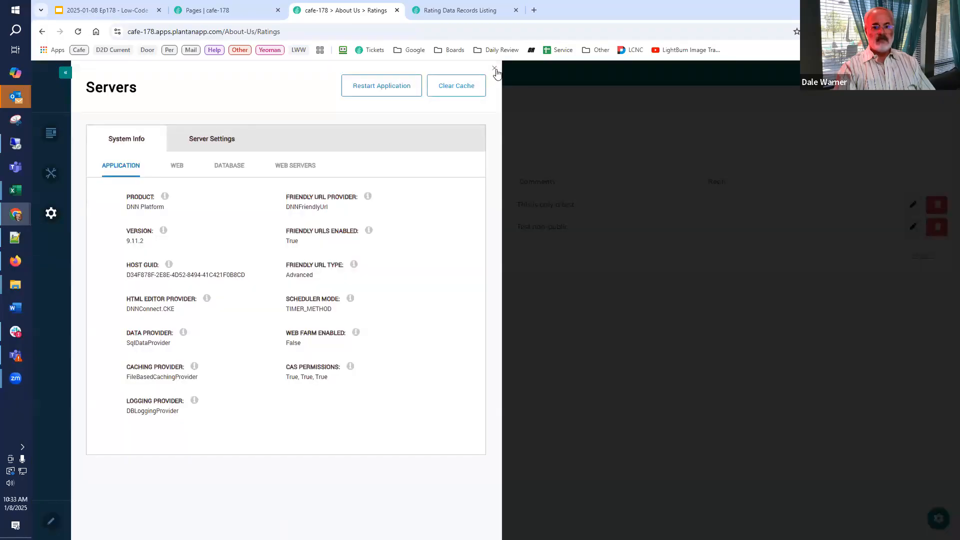
pyautogui.click(495, 70)
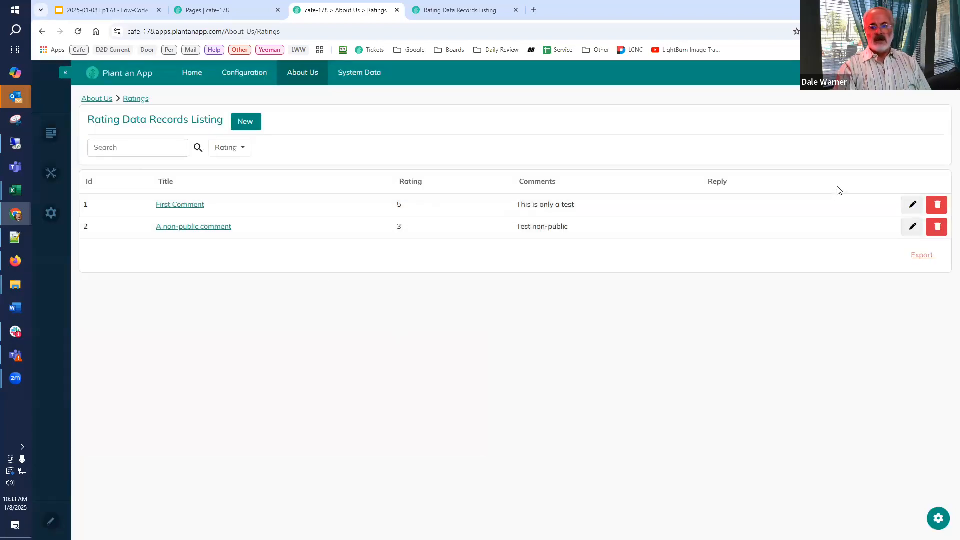
# Check the Category column in the listing on System Data's Rating Data Records page.
pyautogui.click(445, 11)
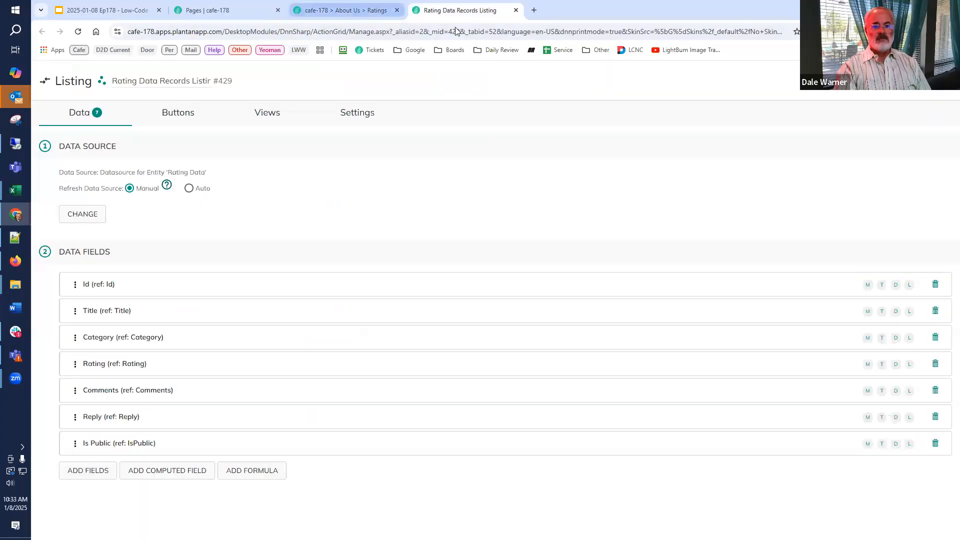
pyautogui.click(355, 10)
pyautogui.click(345, 79)
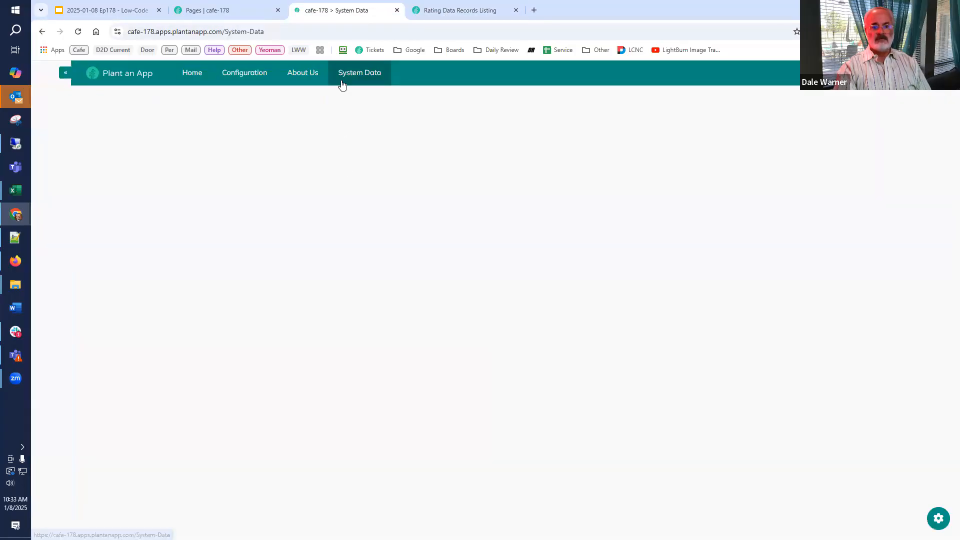
pyautogui.click(349, 97)
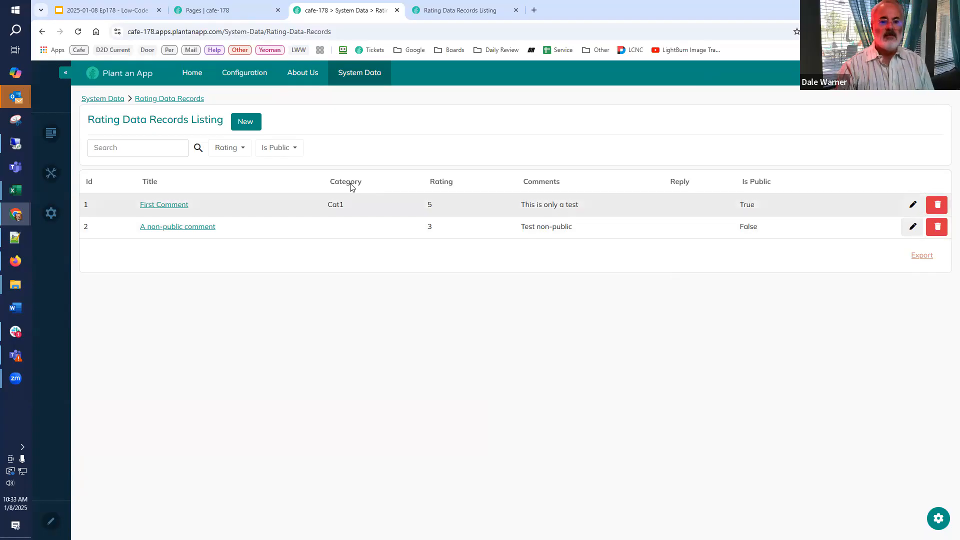
# Review the walkthrough slide's points on hiding records and columns based on [Tab:TabName], and go back to the Ratings page.
pyautogui.click(131, 15)
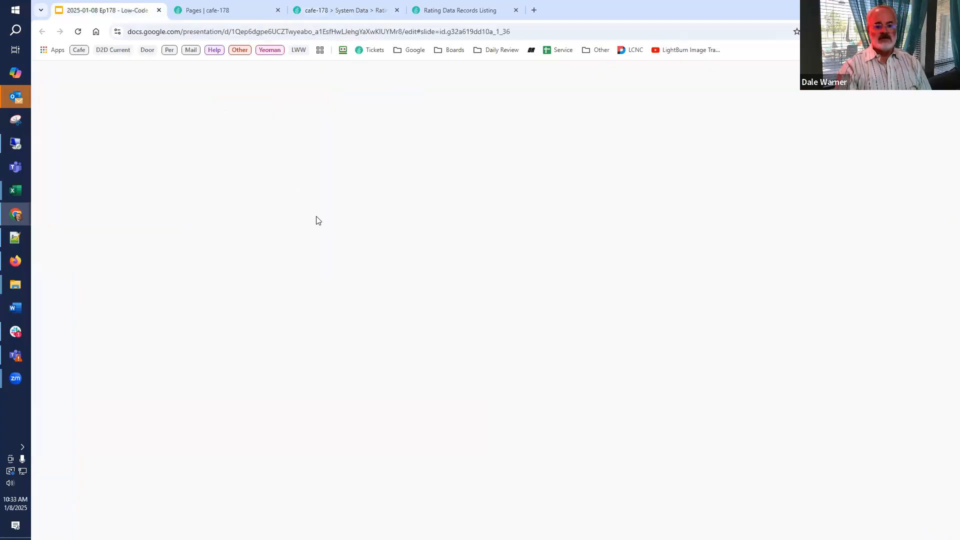
pyautogui.moveTo(505, 311); pyautogui.dragTo(486, 316)
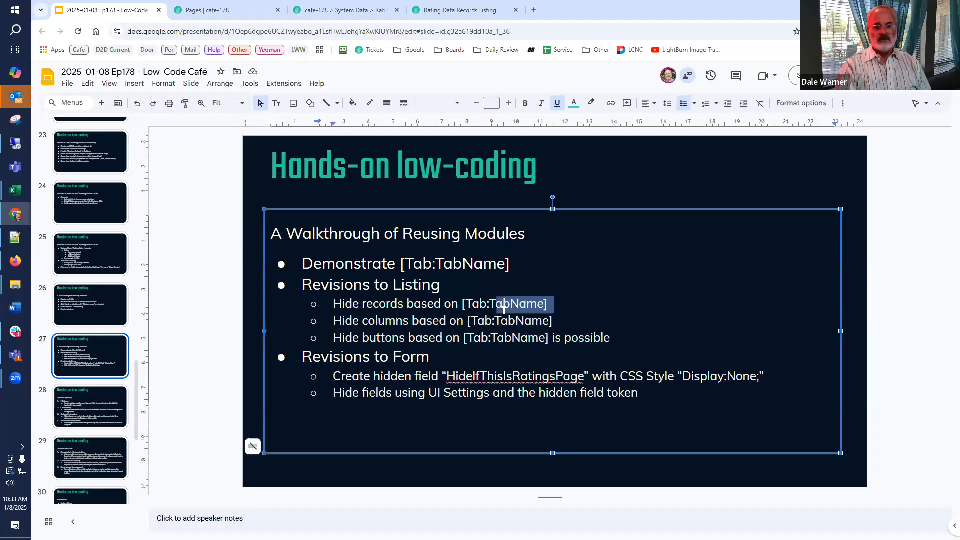
pyautogui.click(477, 321)
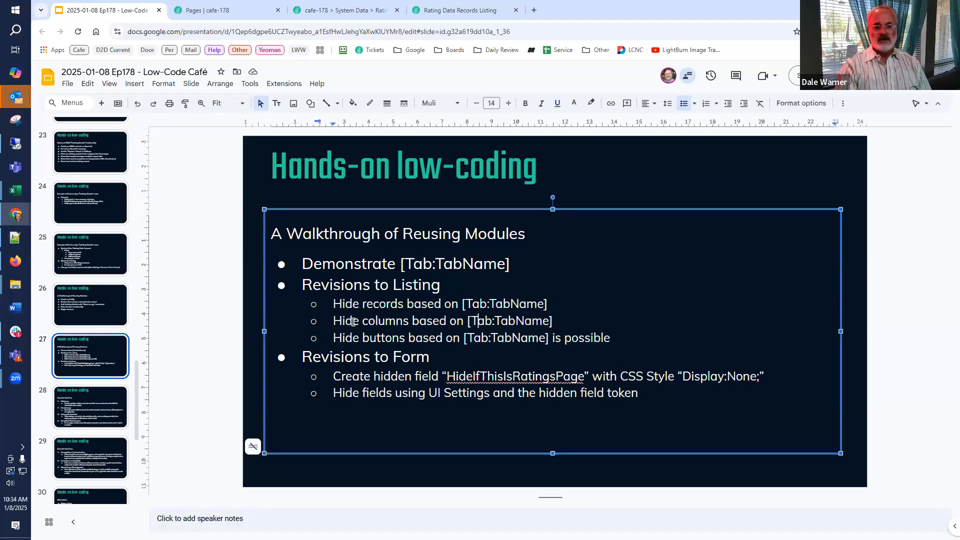
pyautogui.moveTo(359, 321); pyautogui.dragTo(569, 321)
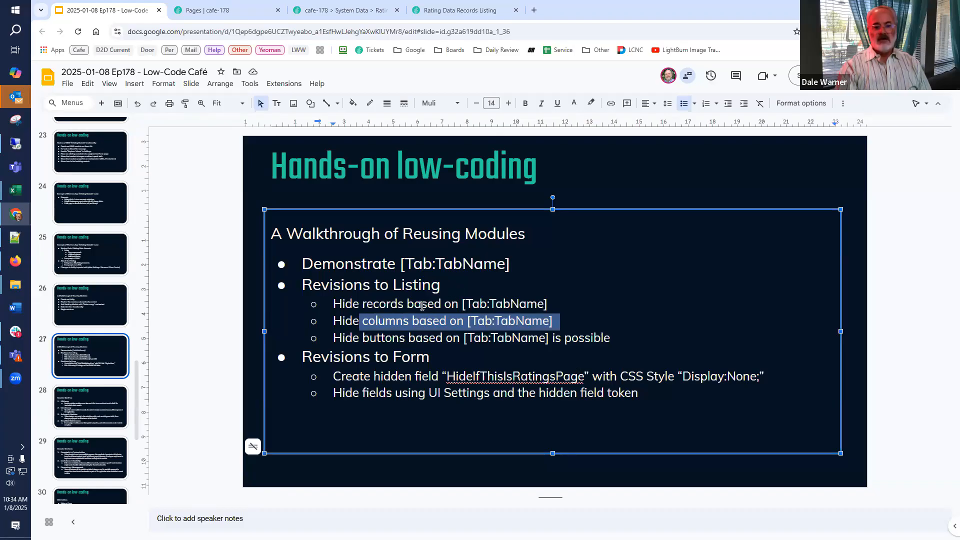
pyautogui.moveTo(422, 304); pyautogui.dragTo(497, 304)
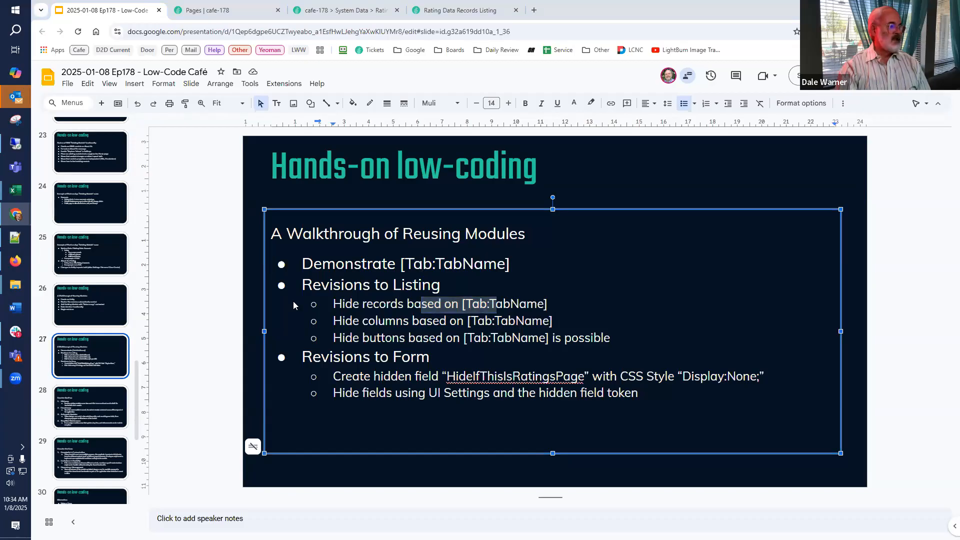
pyautogui.click(330, 11)
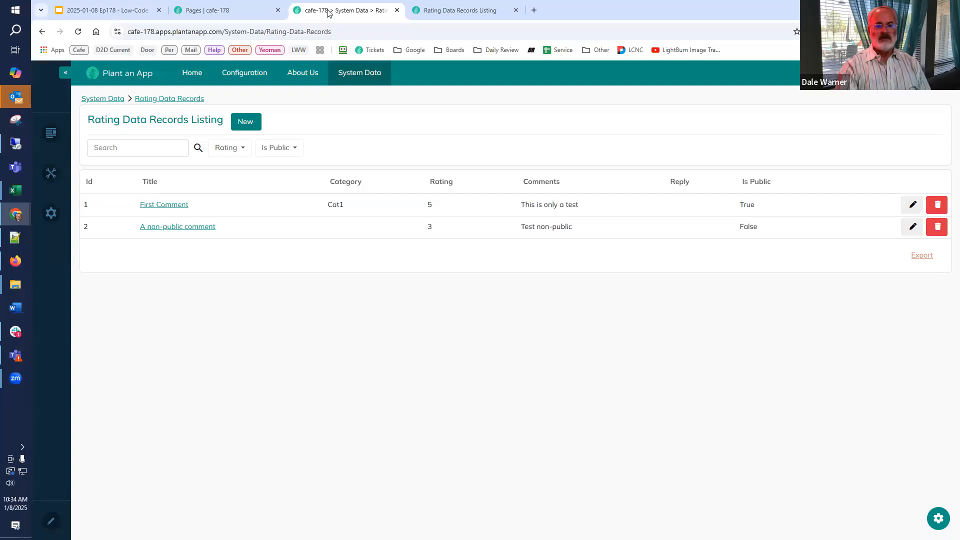
pyautogui.moveTo(302, 80)
pyautogui.click(298, 99)
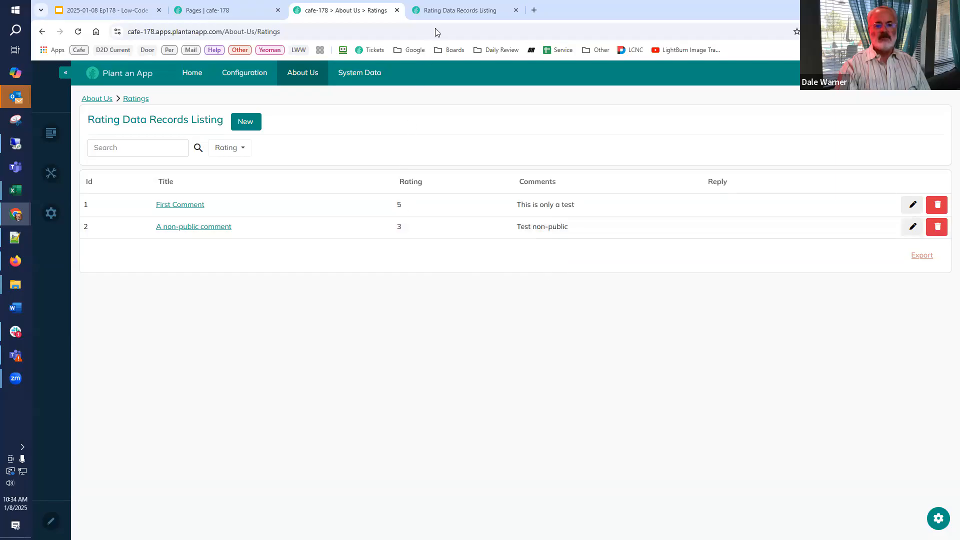
# Open the Rating Data Records listing's data source and set its Where Clause to '[Tab:TabName]' = 'Ratings' AND IsPublic = 1.
pyautogui.click(440, 10)
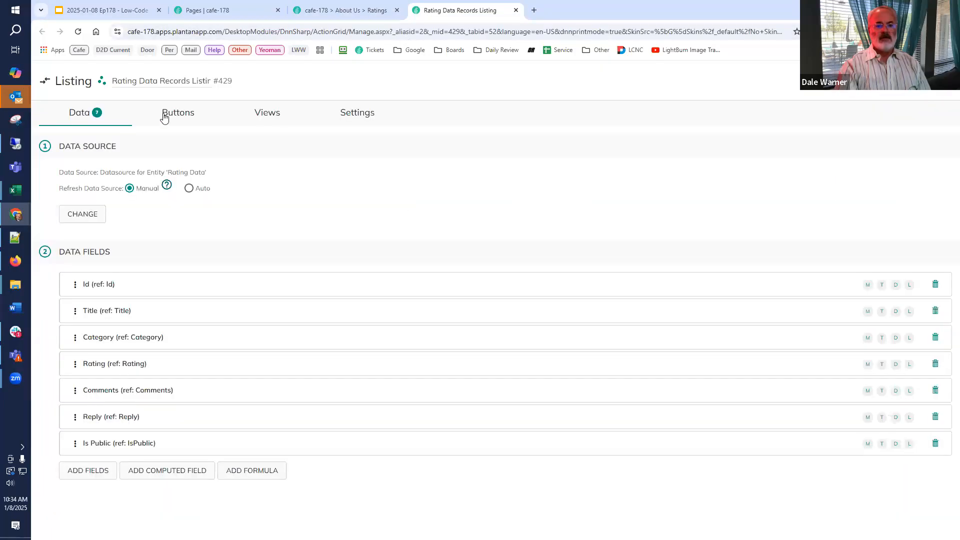
pyautogui.click(79, 219)
pyautogui.click(318, 234)
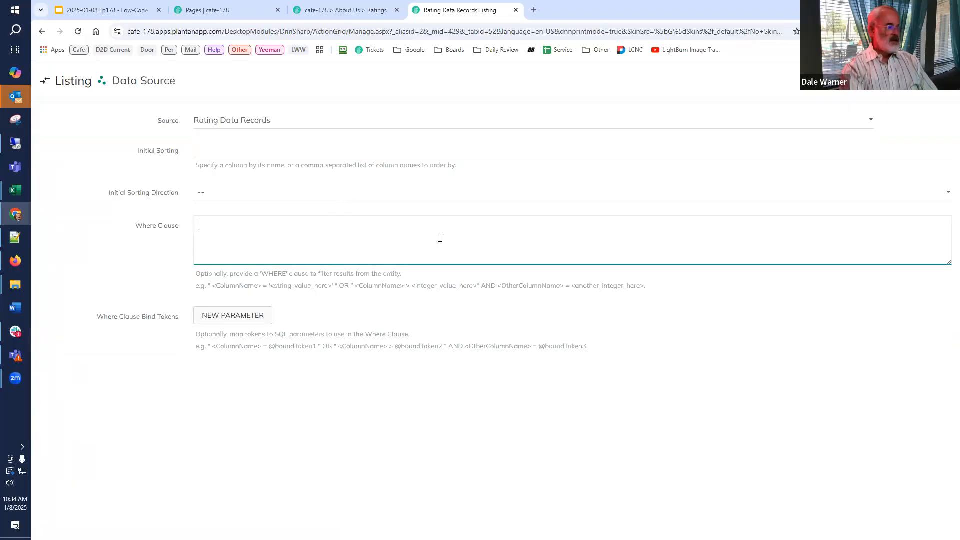
pyautogui.write('[Tab:T')
pyautogui.write('ab')
pyautogui.write('Name')
pyautogui.press('BackSpace')
pyautogui.press('BackSpace')
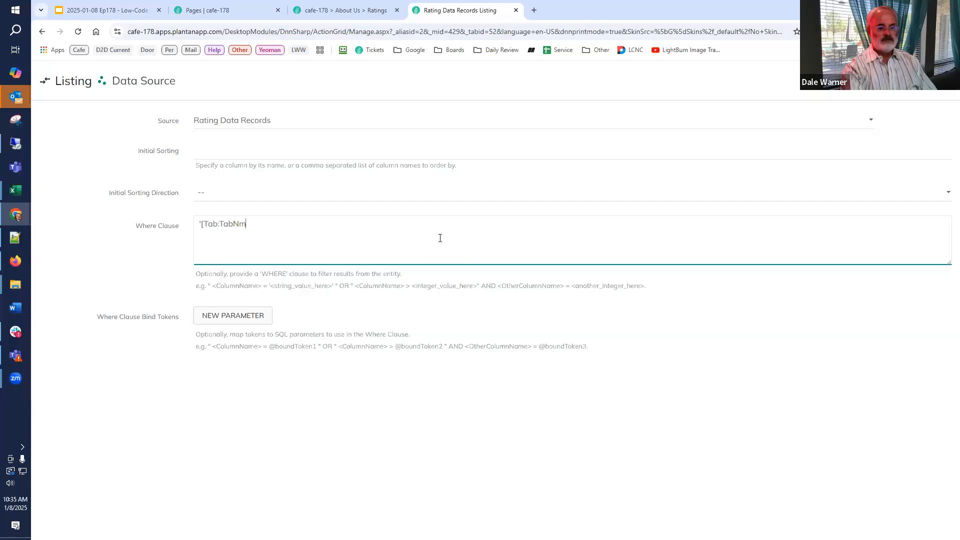
pyautogui.write('ame] ')
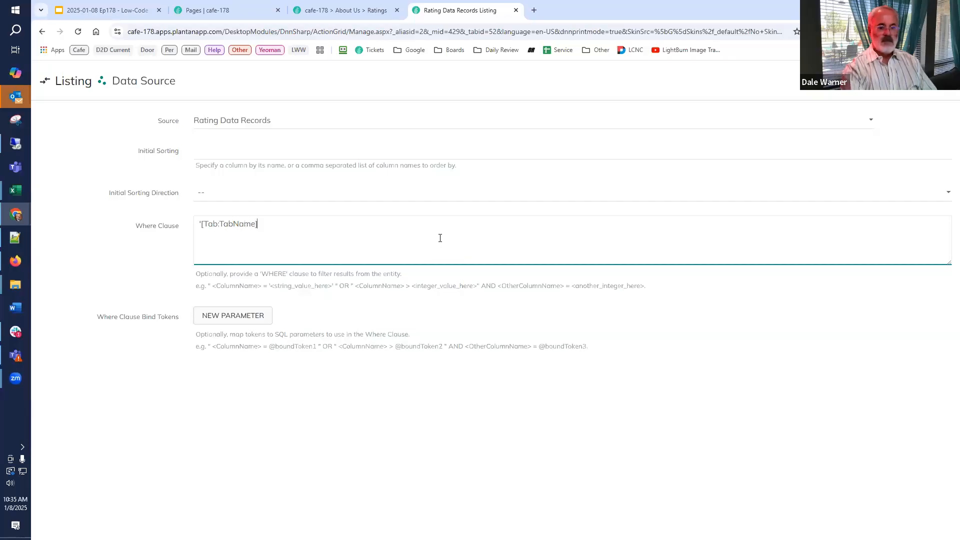
pyautogui.write('=')
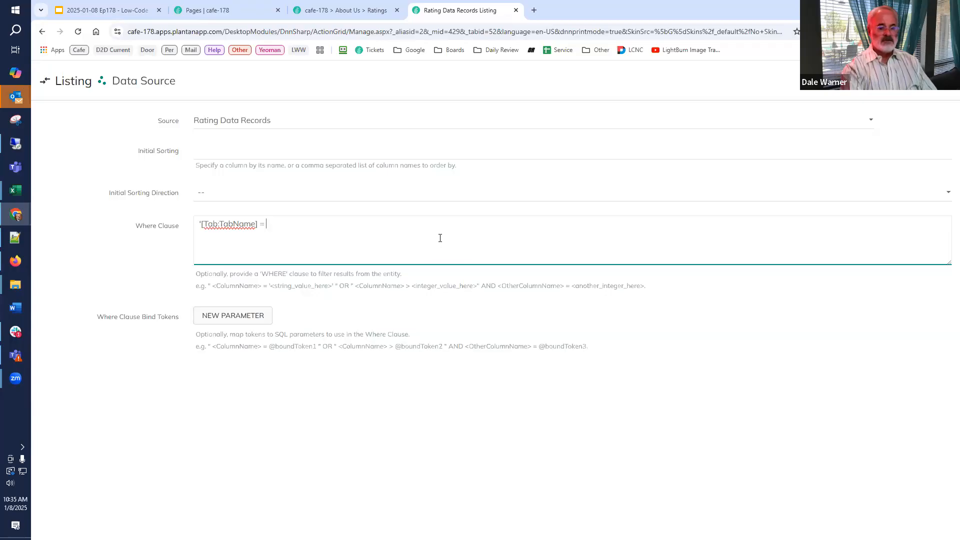
pyautogui.write("='Ratings")
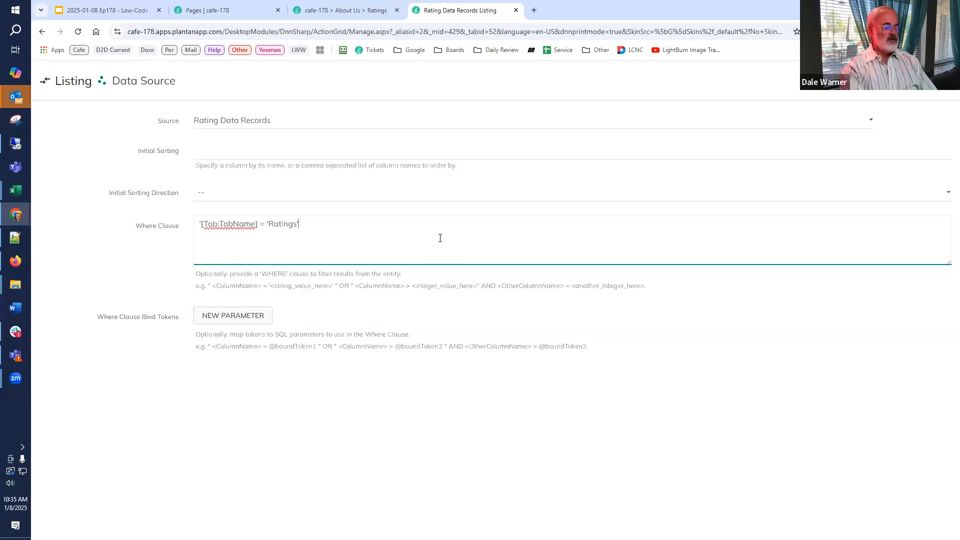
pyautogui.write("' AND")
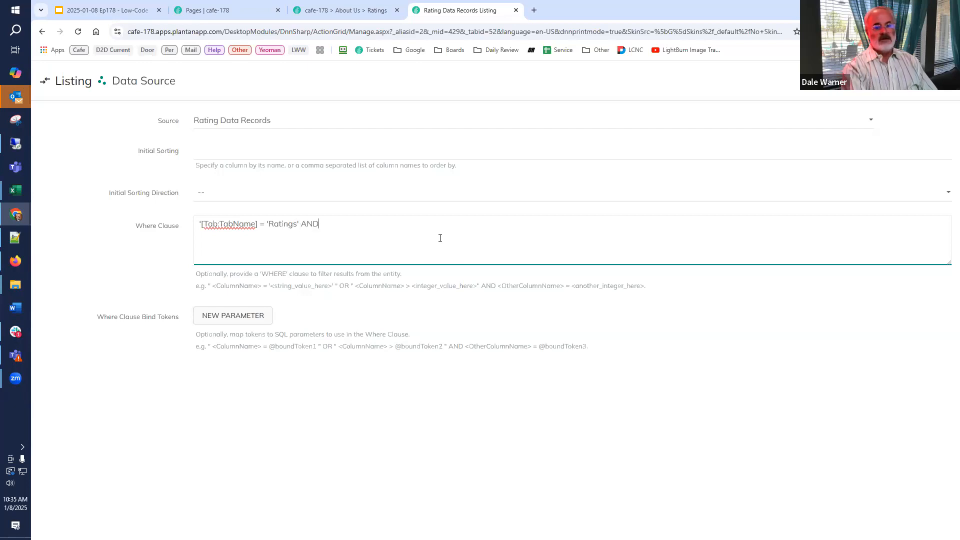
pyautogui.write(' IsPub')
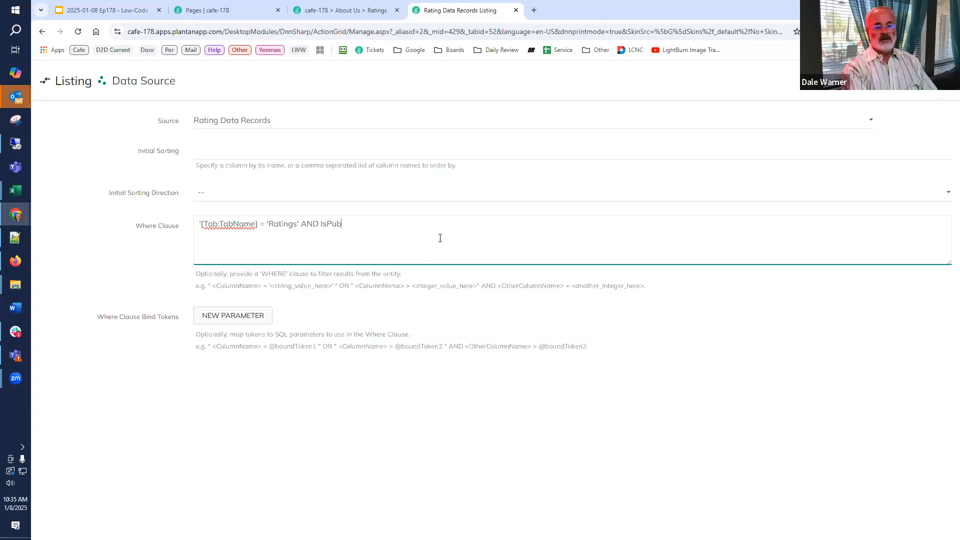
pyautogui.write('lic = 1')
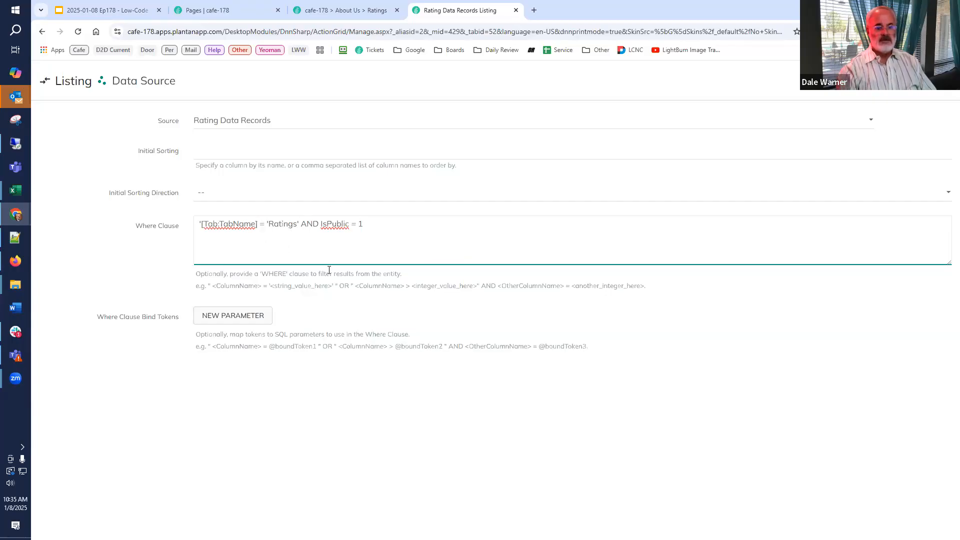
pyautogui.write("'")
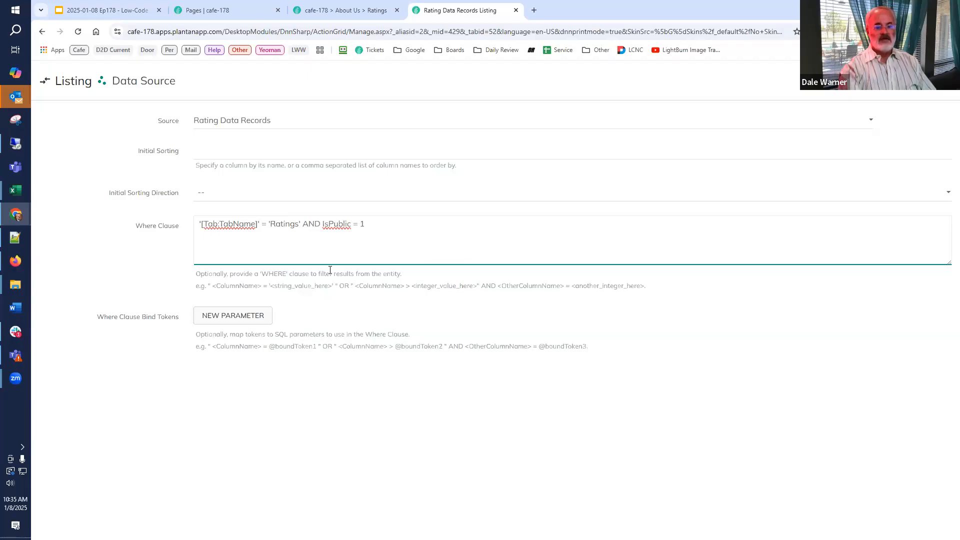
# Enclose the existing Where Clause expression in parentheses.
pyautogui.write('()')
pyautogui.press('BackSpace')
pyautogui.write(')')
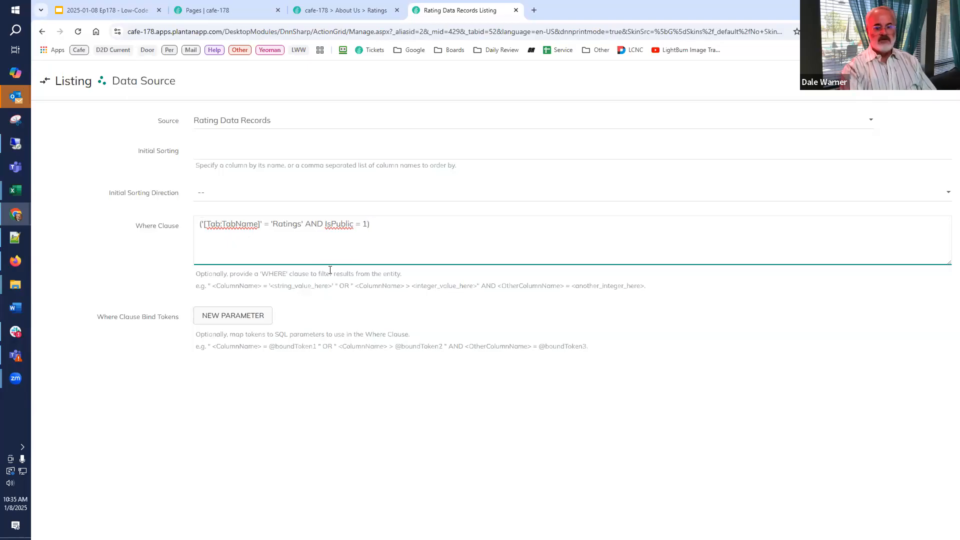
pyautogui.write(' OR (')
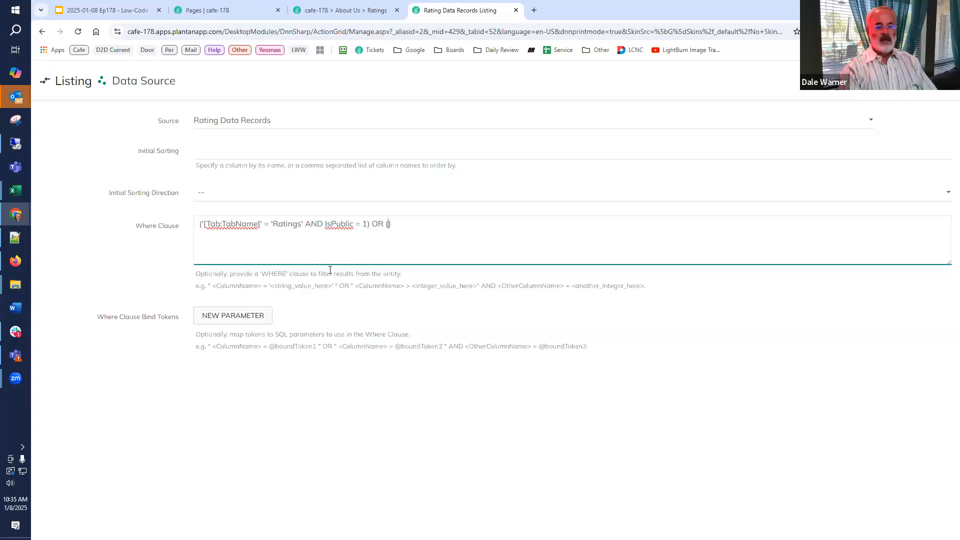
# Extend the Where Clause with OR ('[Tab:TabName]' <> 'Ratings') by reusing the first comparison, and save the data source.
pyautogui.hotkey('shift', 'Right')
pyautogui.hotkey('shift', 'Right')
pyautogui.hotkey('shift', 'Right')
pyautogui.hotkey('shift', 'Right')
pyautogui.hotkey('shift', 'Right')
pyautogui.hotkey('shift', 'Right')
pyautogui.hotkey('shift', 'Right')
pyautogui.hotkey('shift', 'Right')
pyautogui.hotkey('shift', 'Right')
pyautogui.hotkey('shift', 'Right')
pyautogui.hotkey('shift', 'Right')
pyautogui.hotkey('shift', 'Right')
pyautogui.hotkey('shift', 'Right')
pyautogui.hotkey('shift', 'Right')
pyautogui.hotkey('shift', 'Right')
pyautogui.hotkey('shift', 'Right')
pyautogui.hotkey('shift', 'Right')
pyautogui.hotkey('shift', 'Right')
pyautogui.hotkey('shift', 'Right')
pyautogui.hotkey('shift', 'Right')
pyautogui.hotkey('shift', 'Right')
pyautogui.hotkey('shift', 'Right')
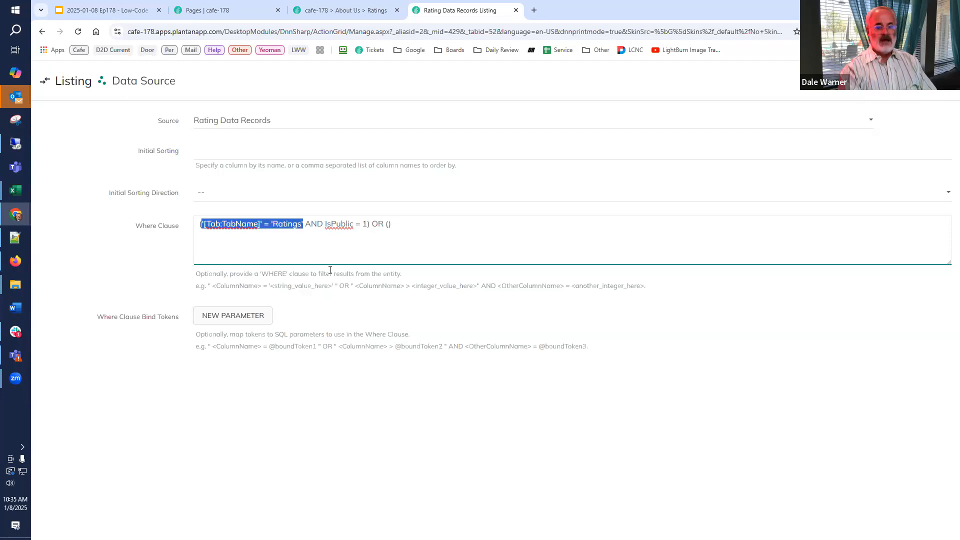
pyautogui.hotkey('ctrl', 'c')
pyautogui.press('End')
pyautogui.press('Left')
pyautogui.hotkey('ctrl', 'v')
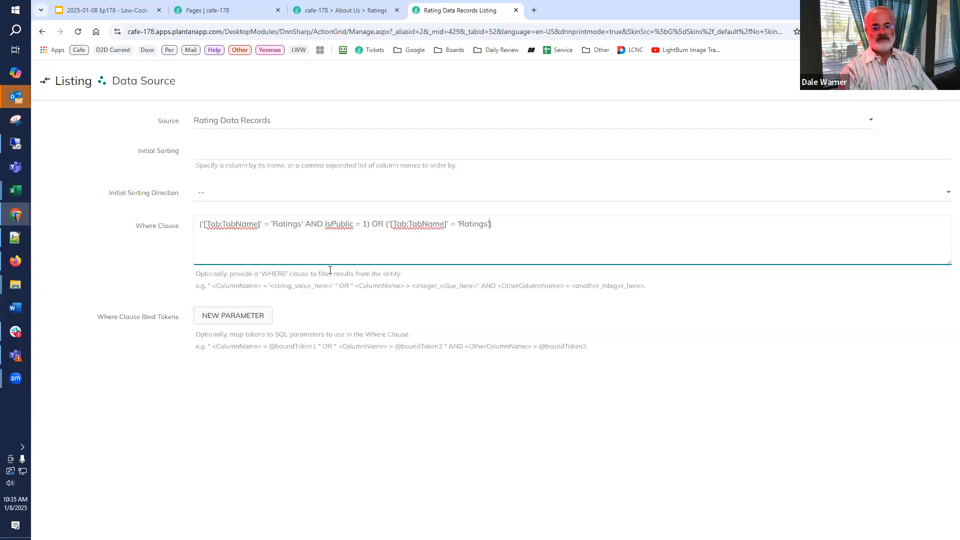
pyautogui.press('BackSpace')
pyautogui.write('<>')
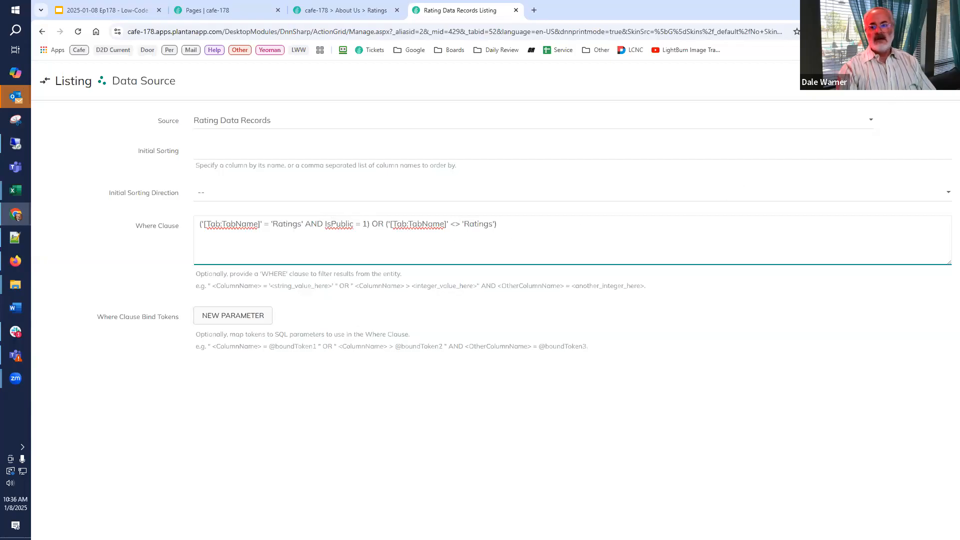
pyautogui.click(911, 81)
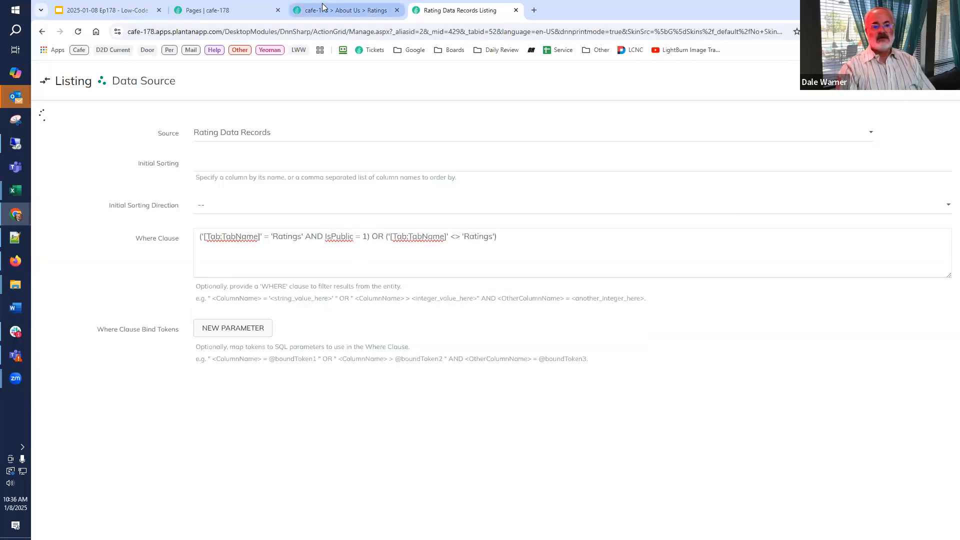
# Return to the Ratings page, clear the server cache, close the server settings, and reload the page.
pyautogui.click(325, 11)
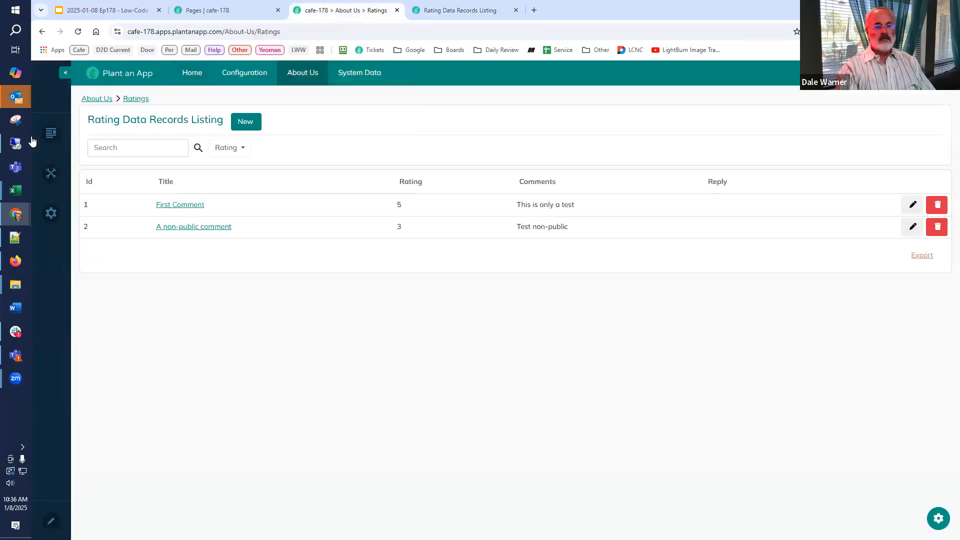
pyautogui.moveTo(51, 213)
pyautogui.click(102, 330)
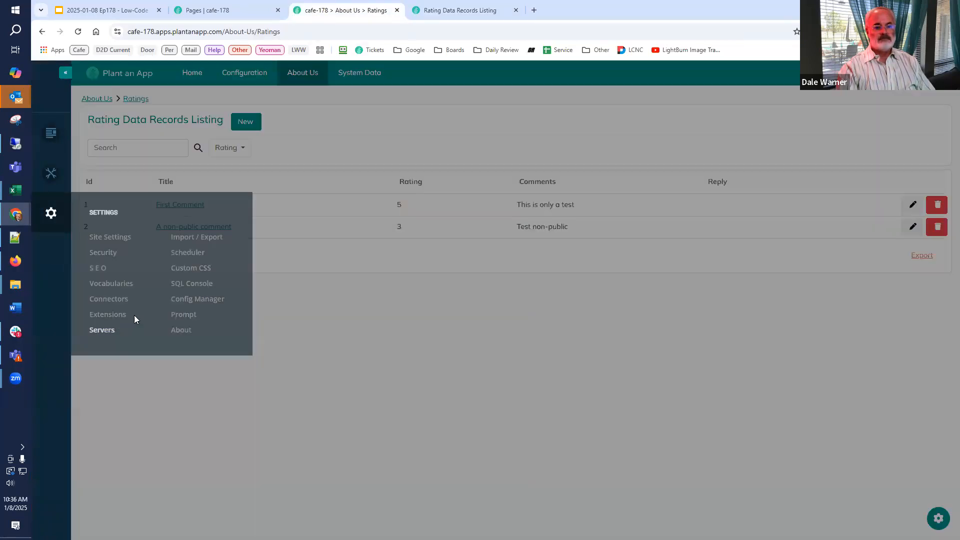
pyautogui.click(460, 91)
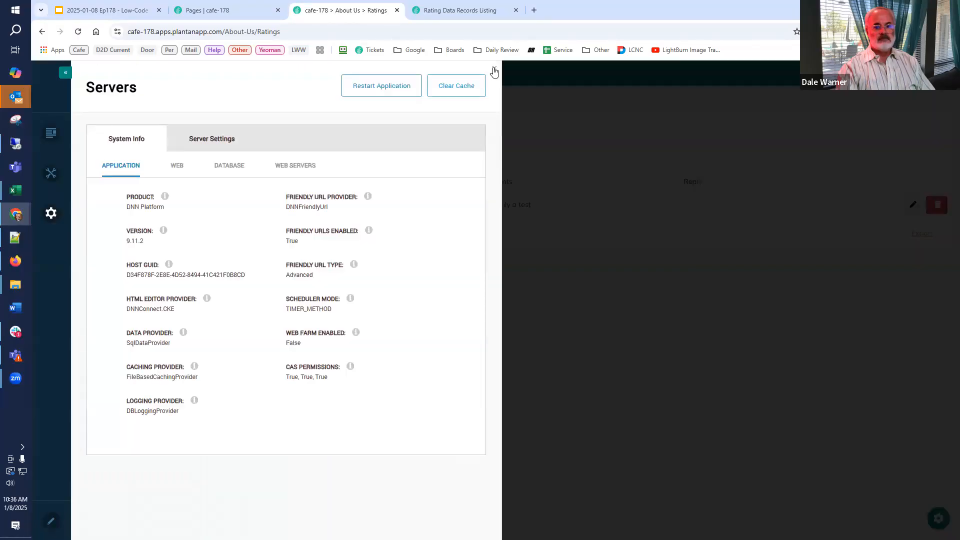
pyautogui.click(495, 71)
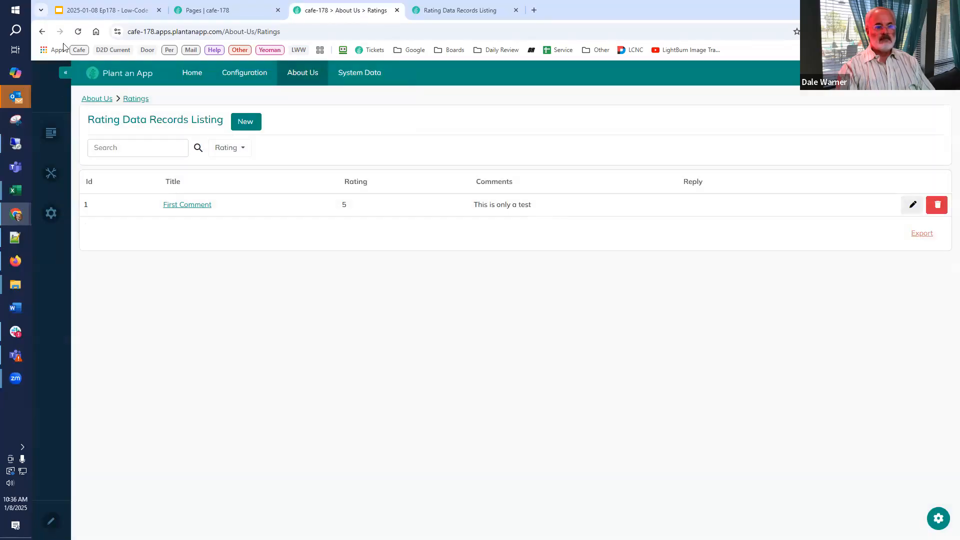
pyautogui.click(78, 32)
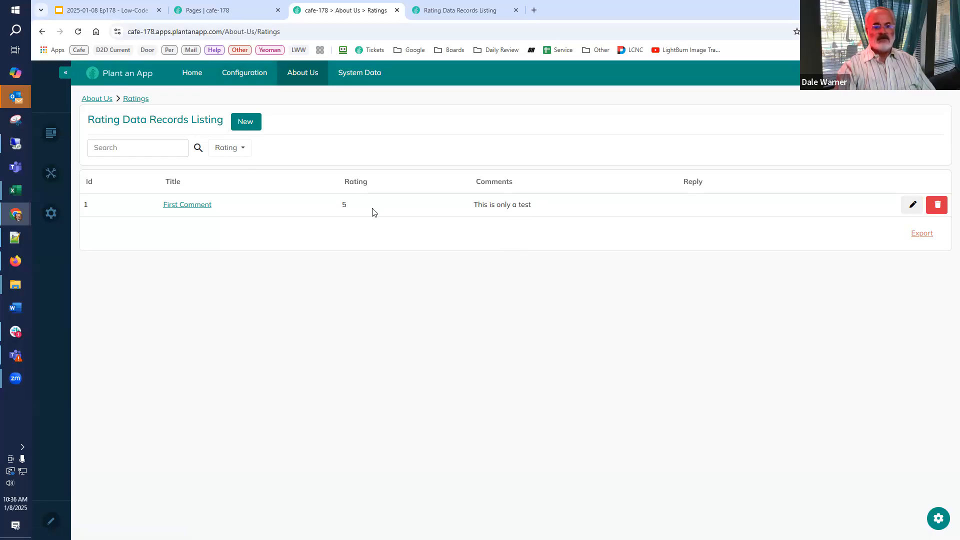
# Mark "A non-public comment" as Is Public on System Data's Rating Data Records page, and check the listing on Ratings.
pyautogui.moveTo(361, 72)
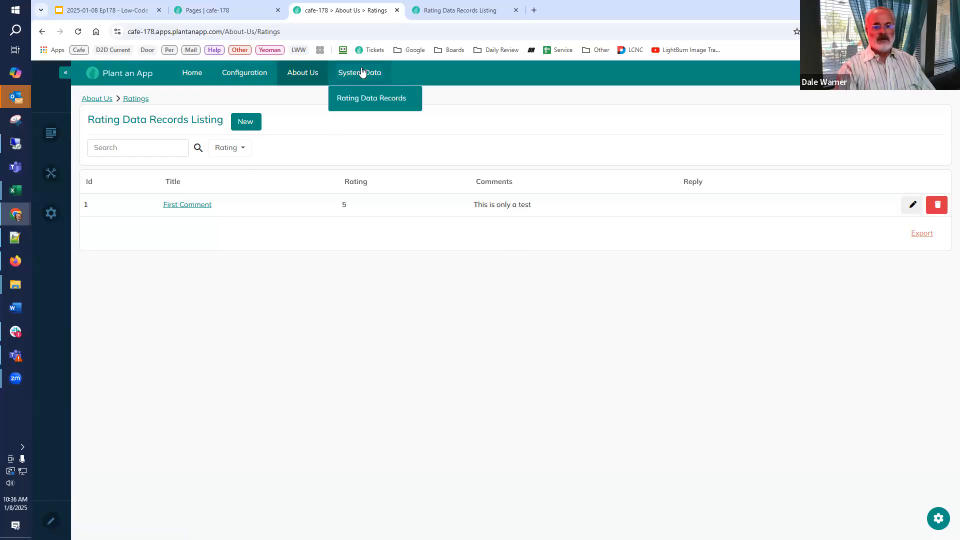
pyautogui.click(356, 99)
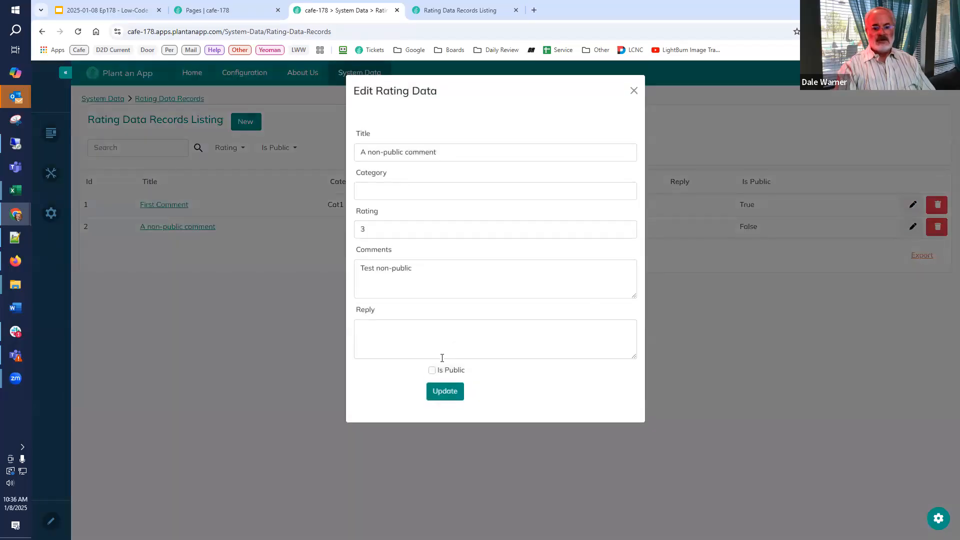
pyautogui.click(432, 370)
pyautogui.click(444, 391)
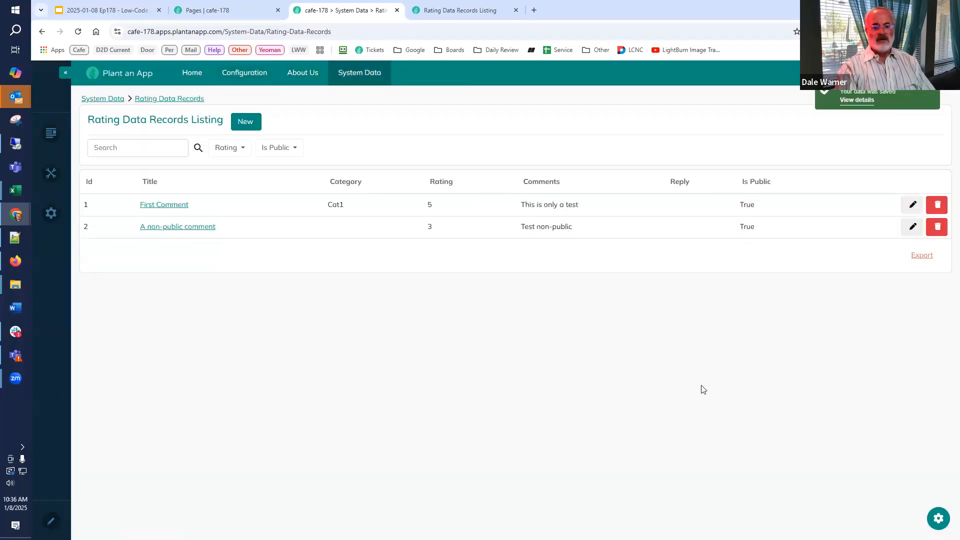
pyautogui.moveTo(321, 81)
pyautogui.click(304, 99)
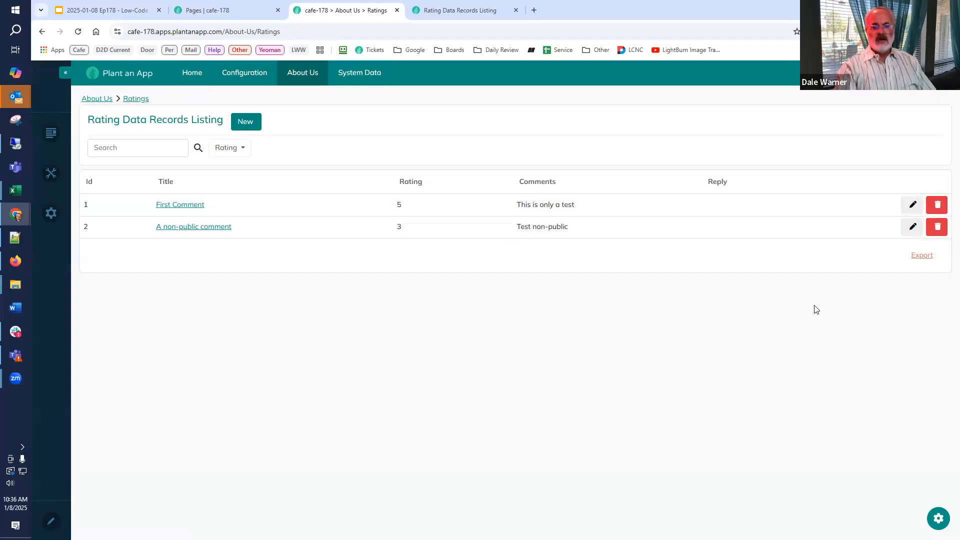
# Review the walkthrough slide's points on hiding records, columns and buttons, and inspect the blank Add Rating Data form on Ratings.
pyautogui.click(119, 10)
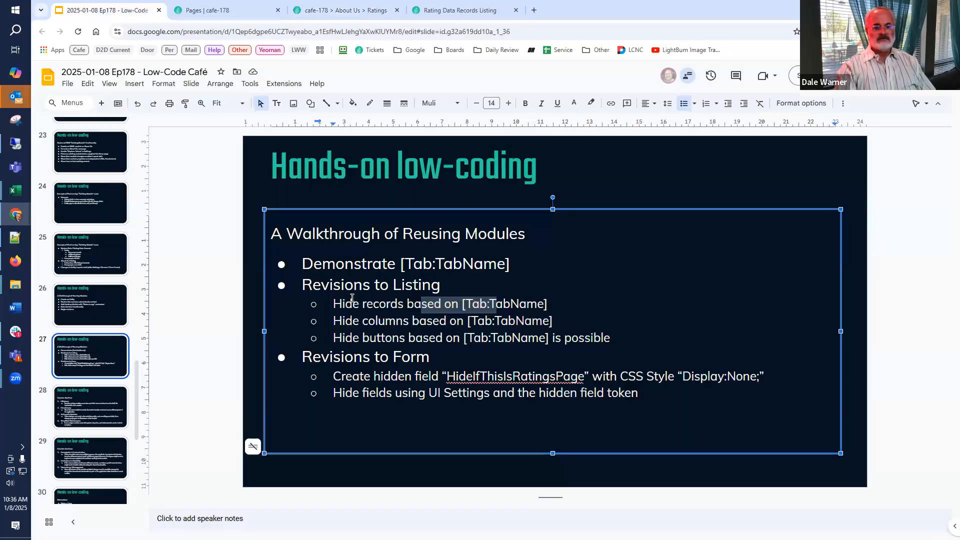
pyautogui.moveTo(333, 300); pyautogui.dragTo(558, 316)
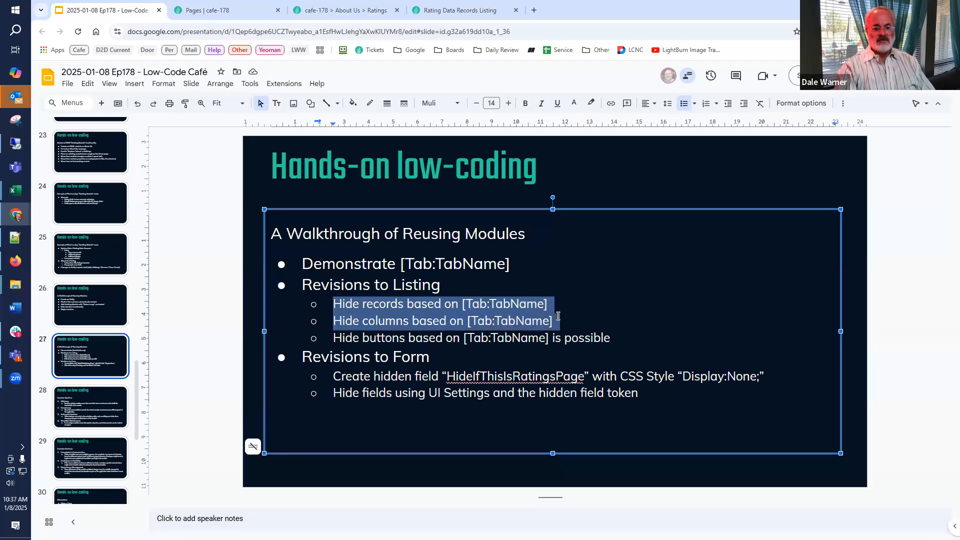
pyautogui.click(627, 334)
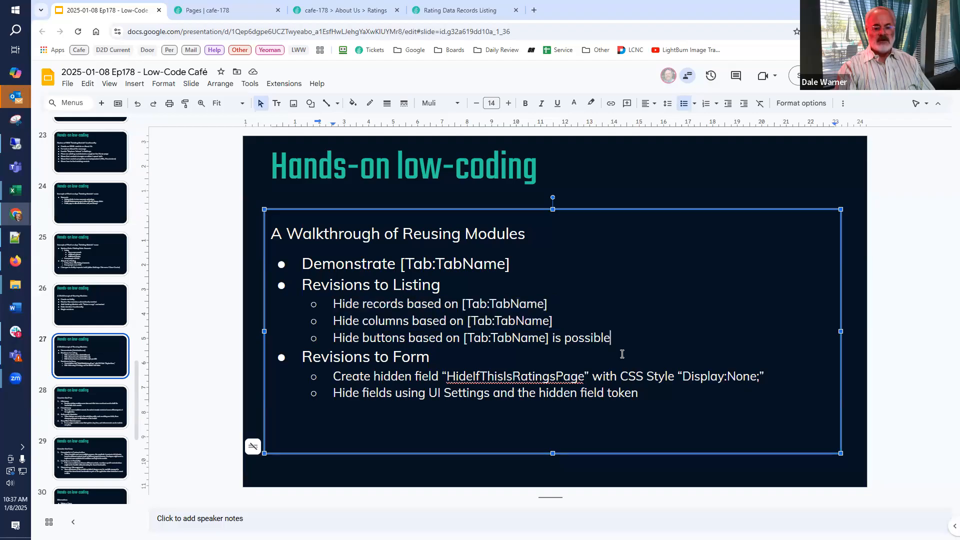
pyautogui.click(357, 19)
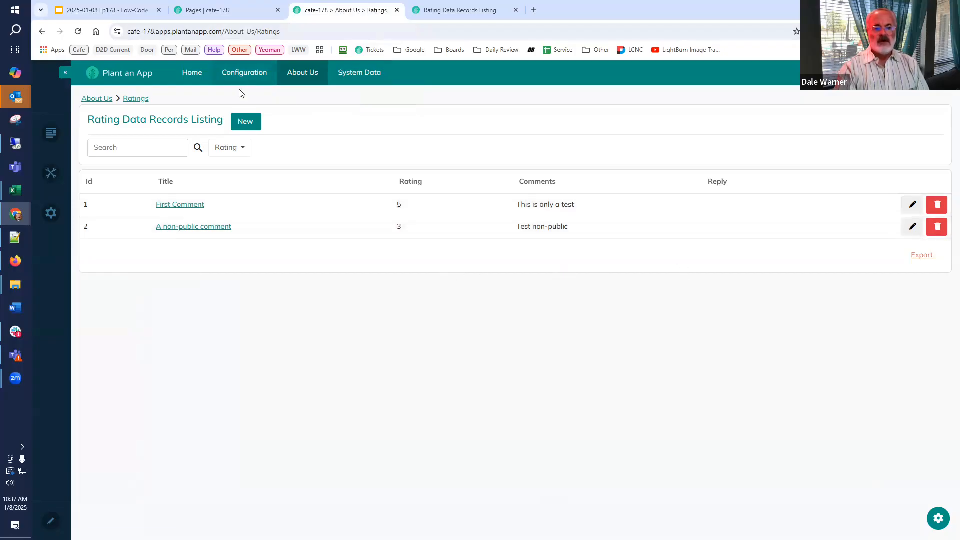
pyautogui.click(247, 123)
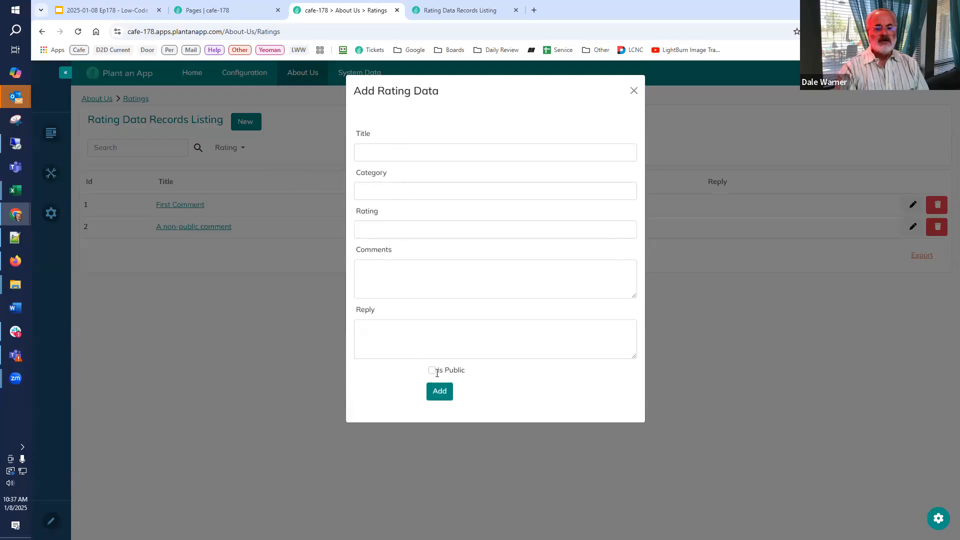
pyautogui.click(634, 91)
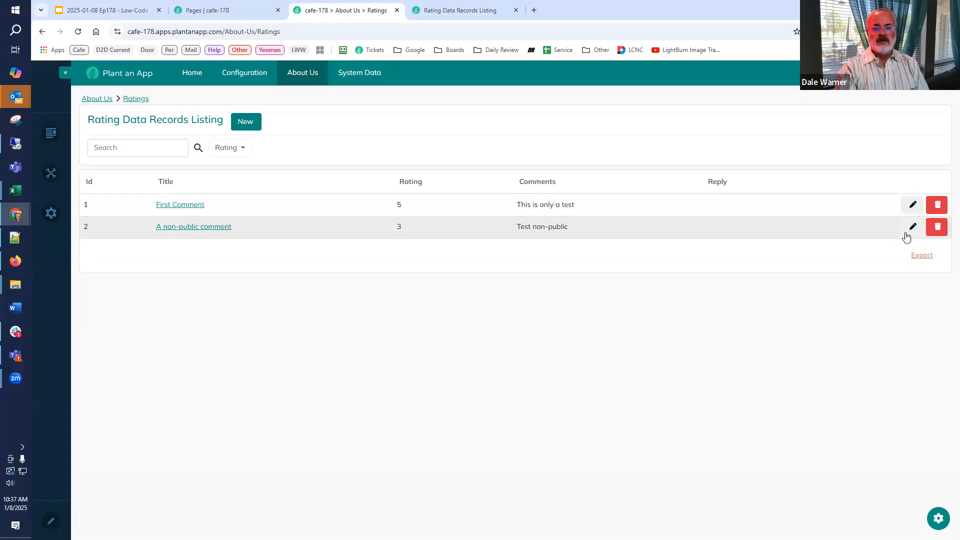
# Clear Is Public for "A non-public comment" from the Ratings page, update the record, and close the listing's configuration page.
pyautogui.click(909, 228)
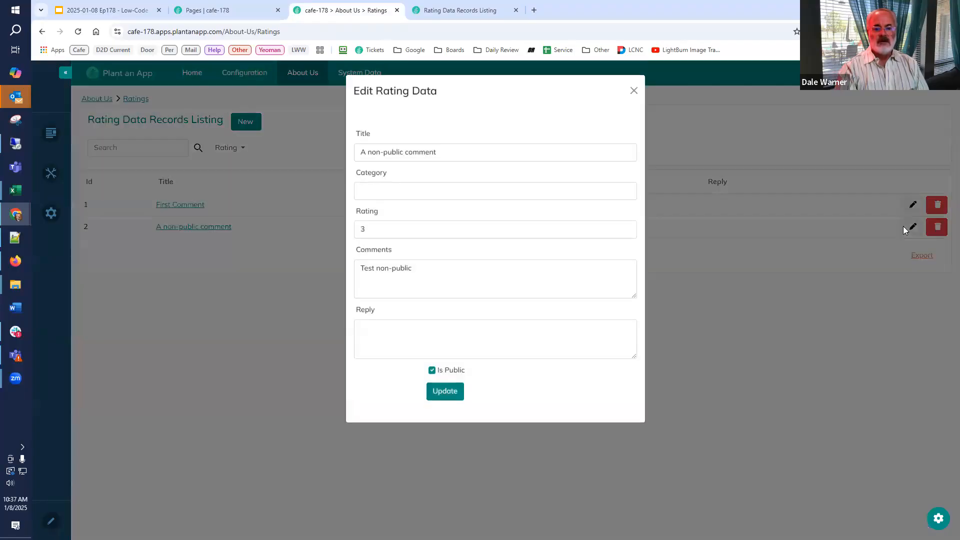
pyautogui.click(431, 371)
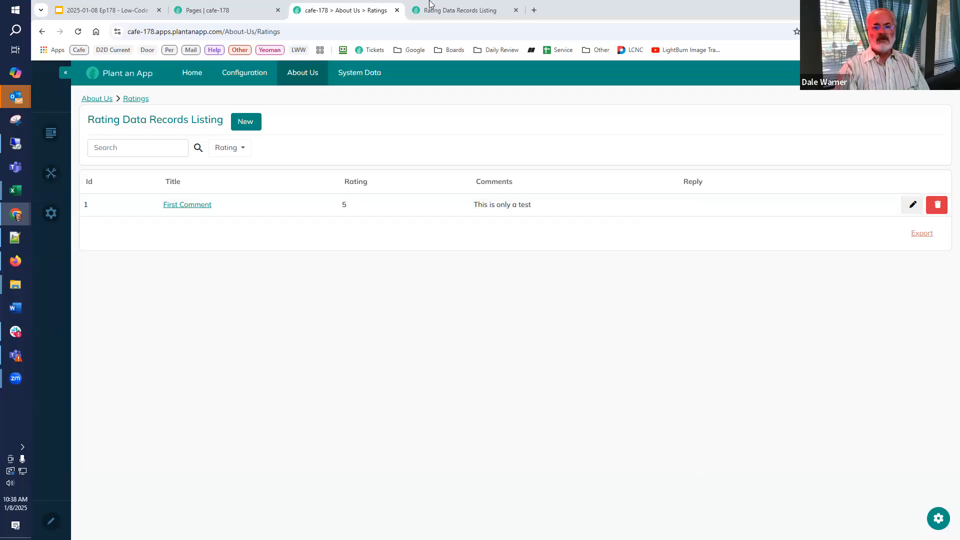
pyautogui.click(498, 10)
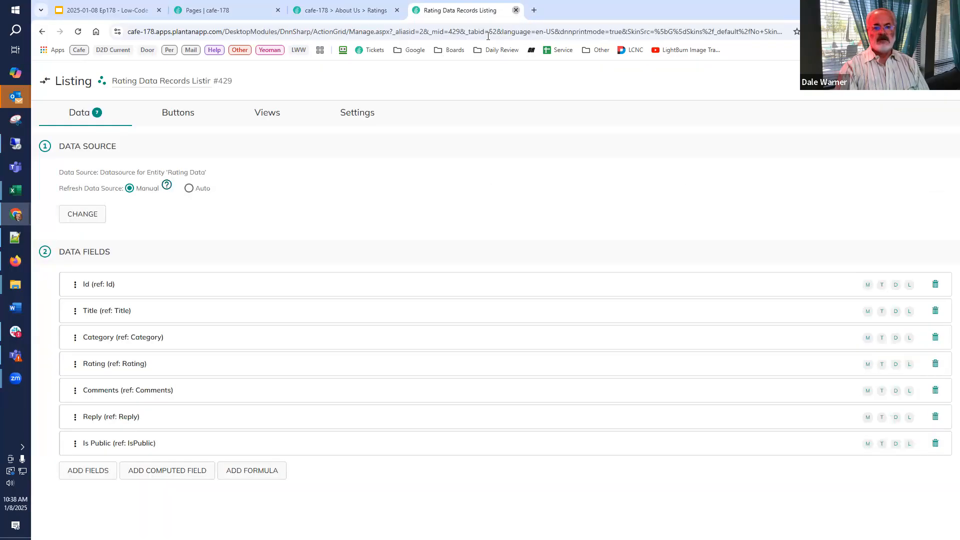
pyautogui.click(516, 10)
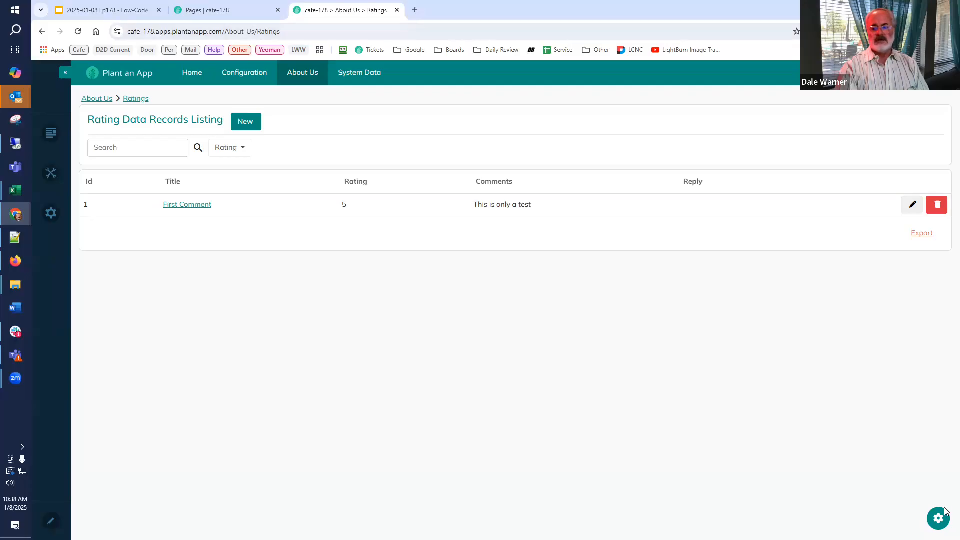
# Open the Rating Data Form's configuration in the Form Builder from the Ratings page.
pyautogui.click(937, 520)
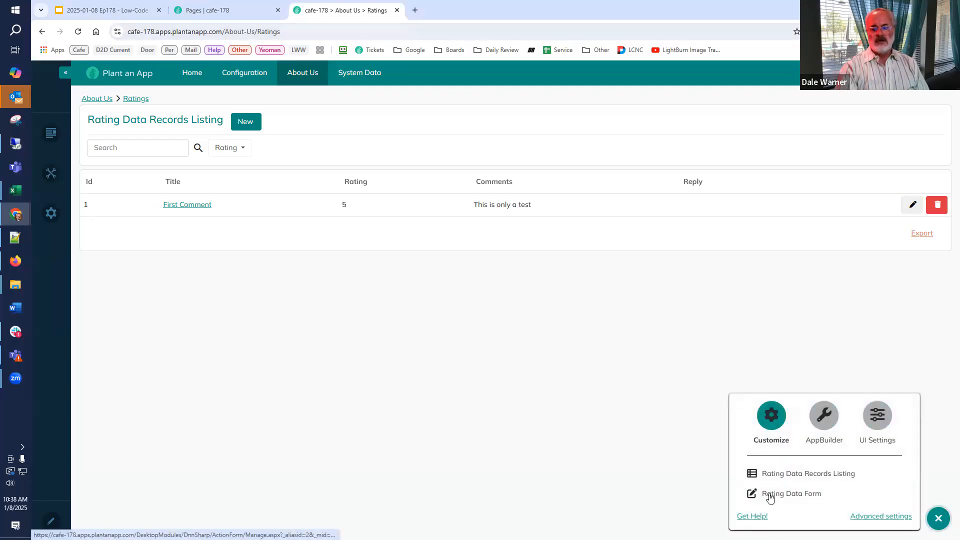
pyautogui.click(770, 495)
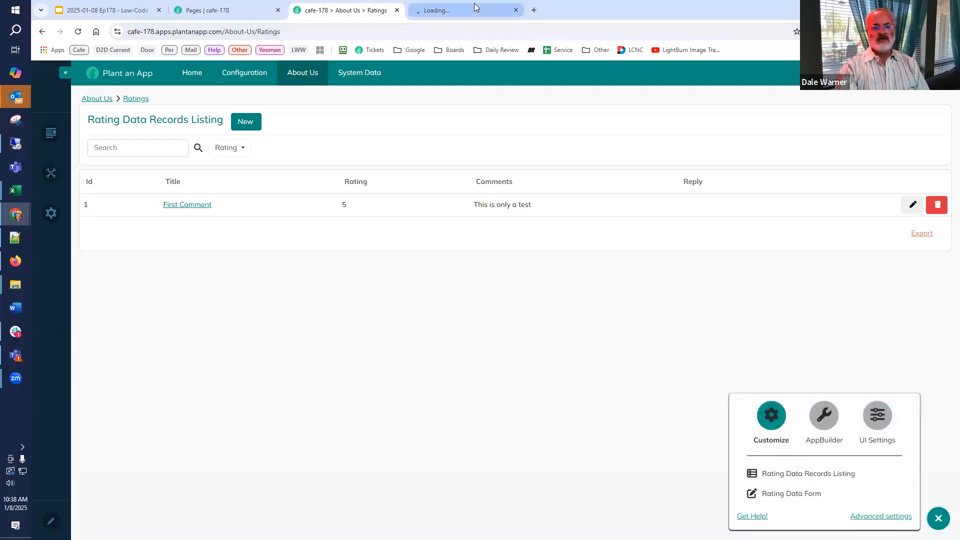
pyautogui.click(465, 11)
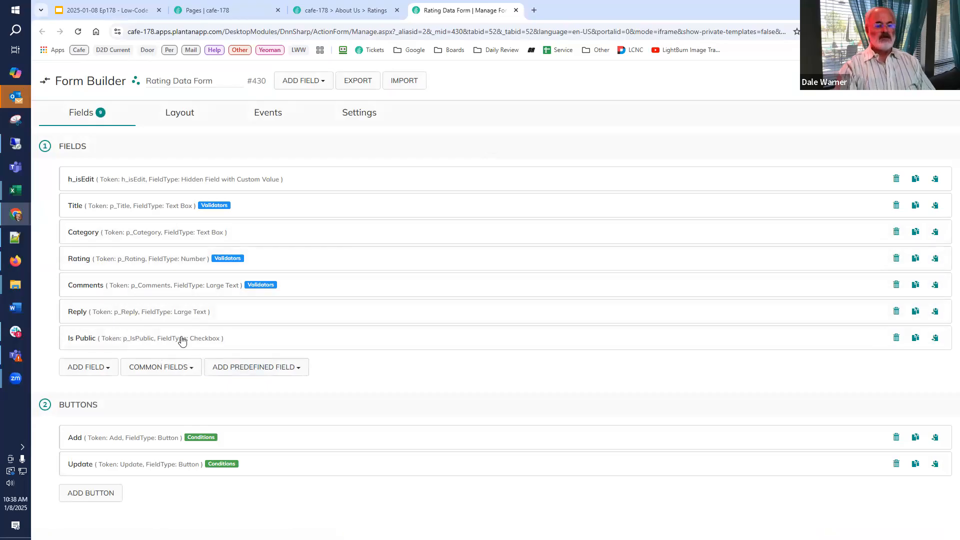
# Add a Hidden Field with Custom Value titled HideIfCommentsTab to the form's fields.
pyautogui.click(94, 373)
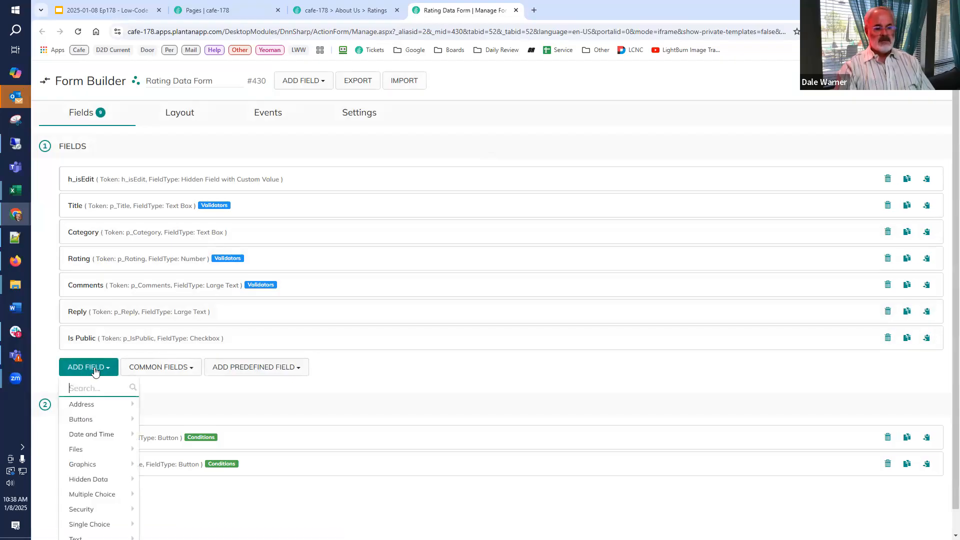
pyautogui.write('hidd')
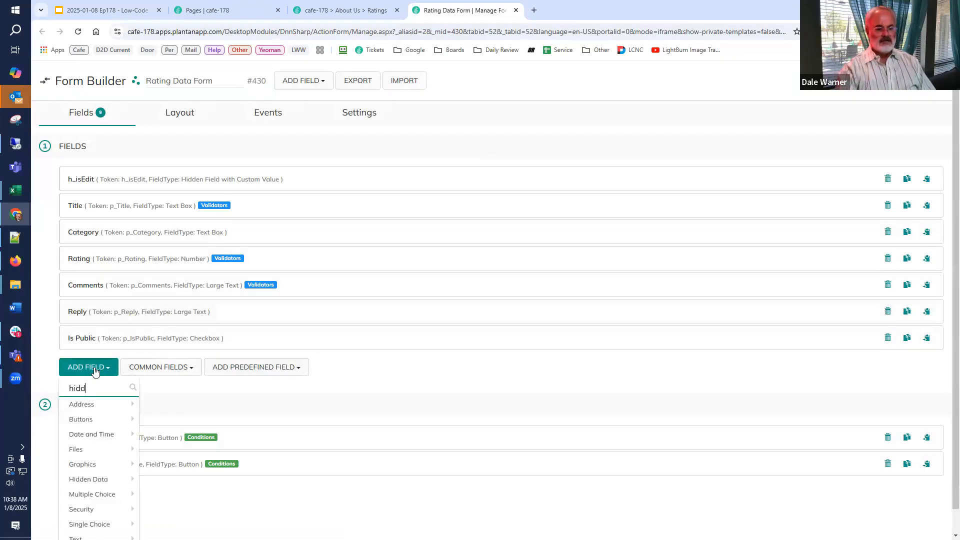
pyautogui.click(100, 406)
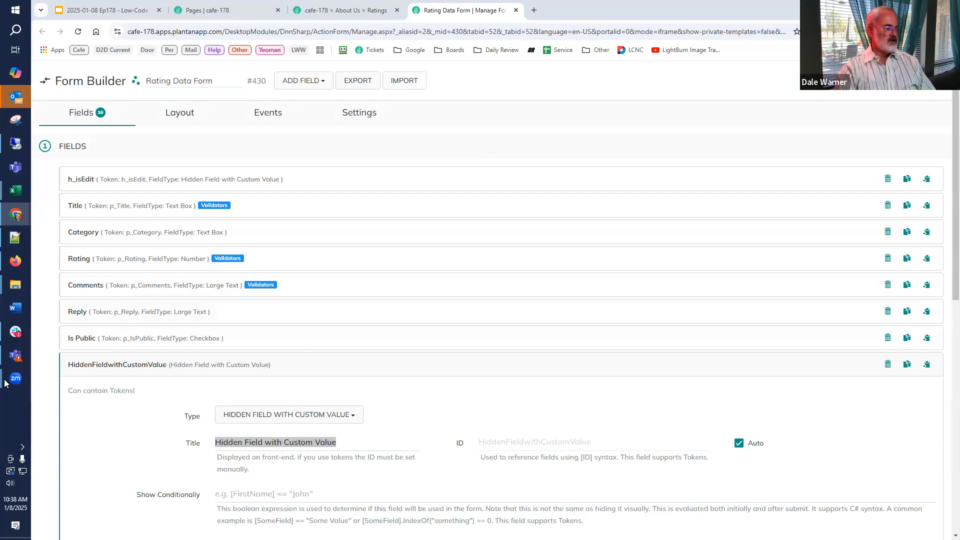
pyautogui.click(358, 444)
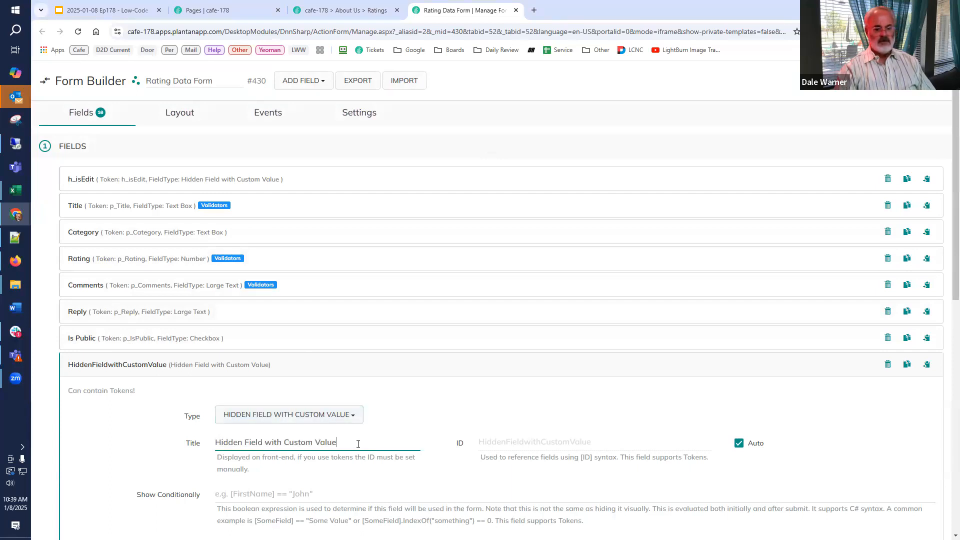
pyautogui.hotkey('ctrl', 'a')
pyautogui.write('HideIfCommentsTab')
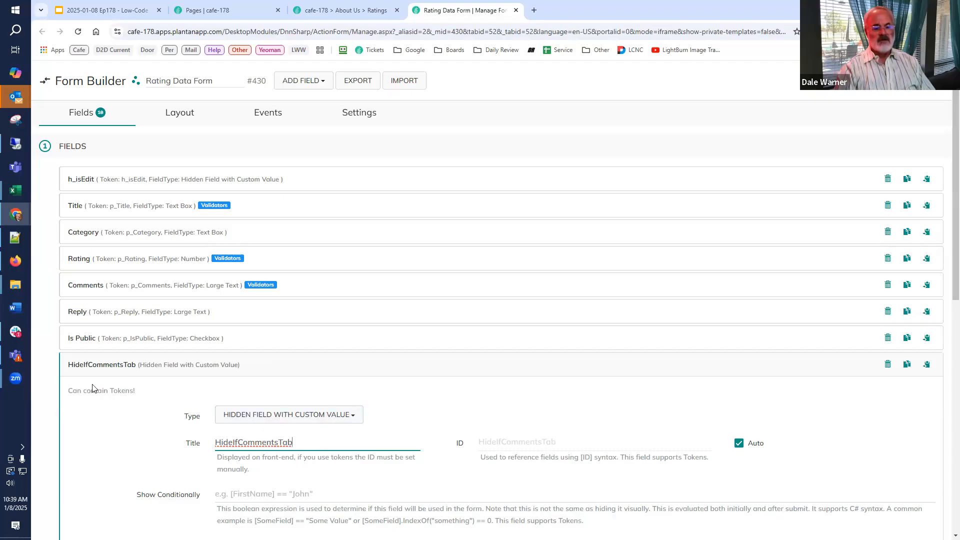
pyautogui.click(102, 366)
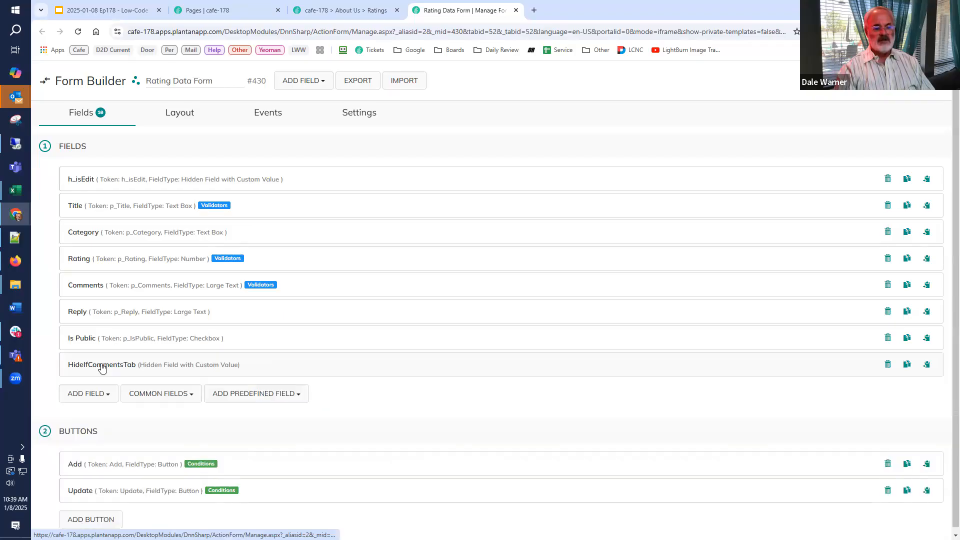
# Add a Create/Update Tokens action to the form's On PreInit event, with a token named HideIfCommentsTab.
pyautogui.click(270, 125)
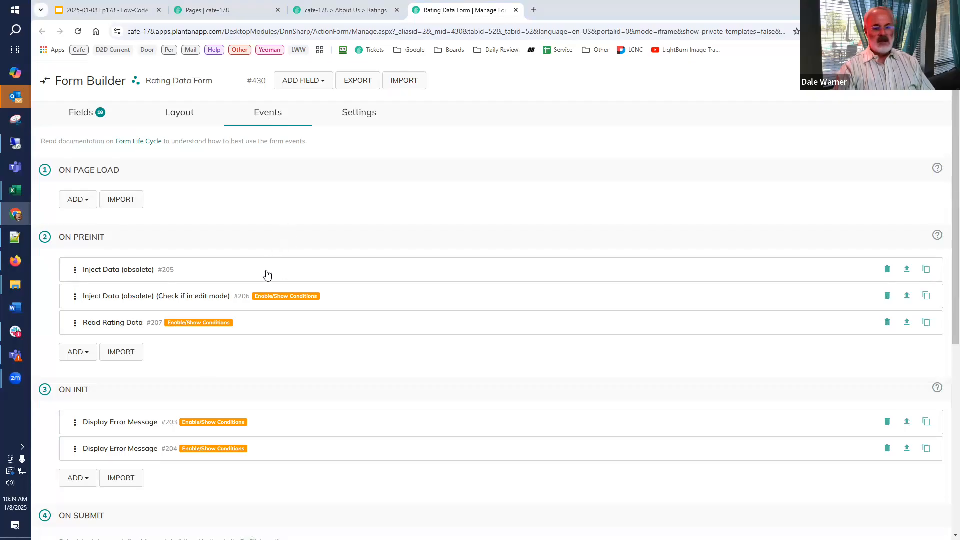
pyautogui.click(73, 353)
pyautogui.write('tok')
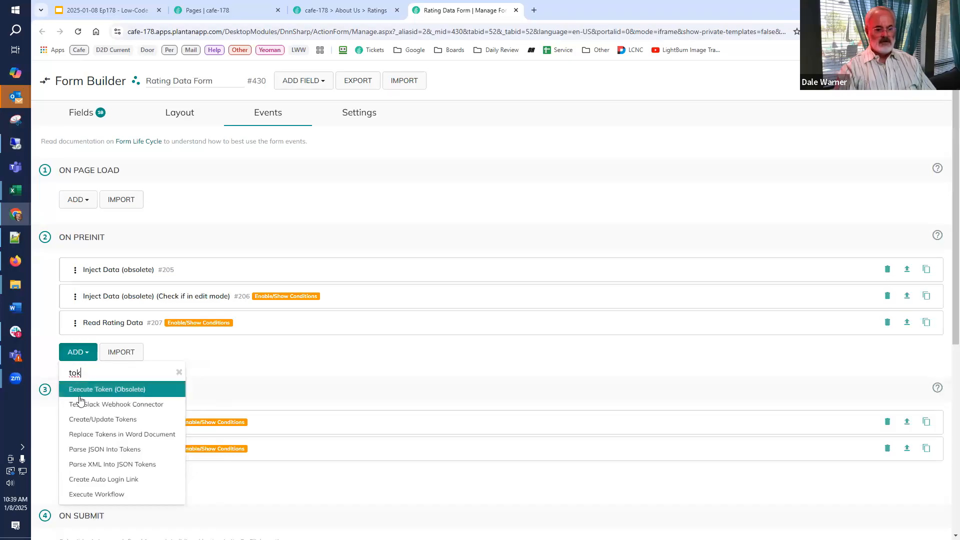
pyautogui.click(83, 420)
pyautogui.click(234, 289)
pyautogui.click(245, 303)
pyautogui.hotkey('ctrl', 'v')
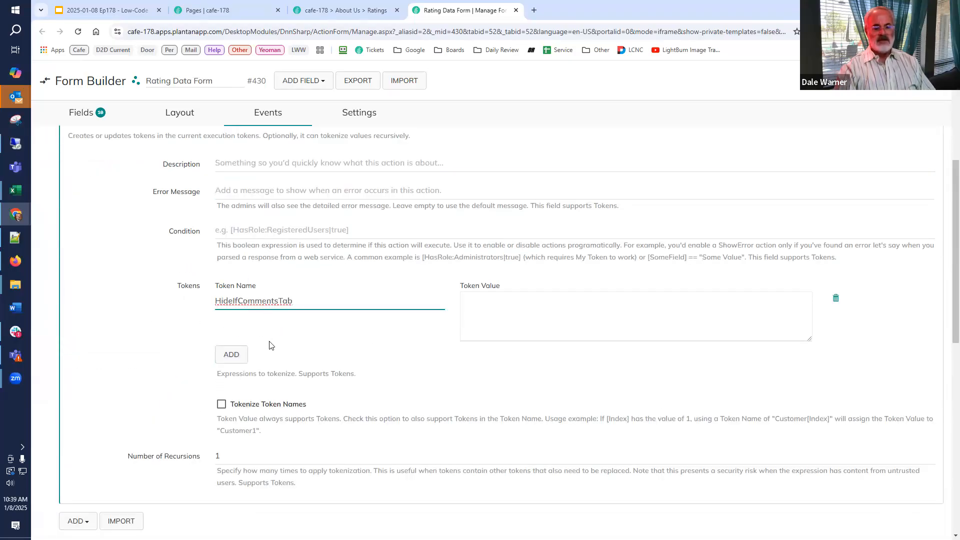
# Set the HideIfCommentsTab token's value to Display:None; and the action's condition to [Tab:TabName] == "Ratings".
pyautogui.click(531, 312)
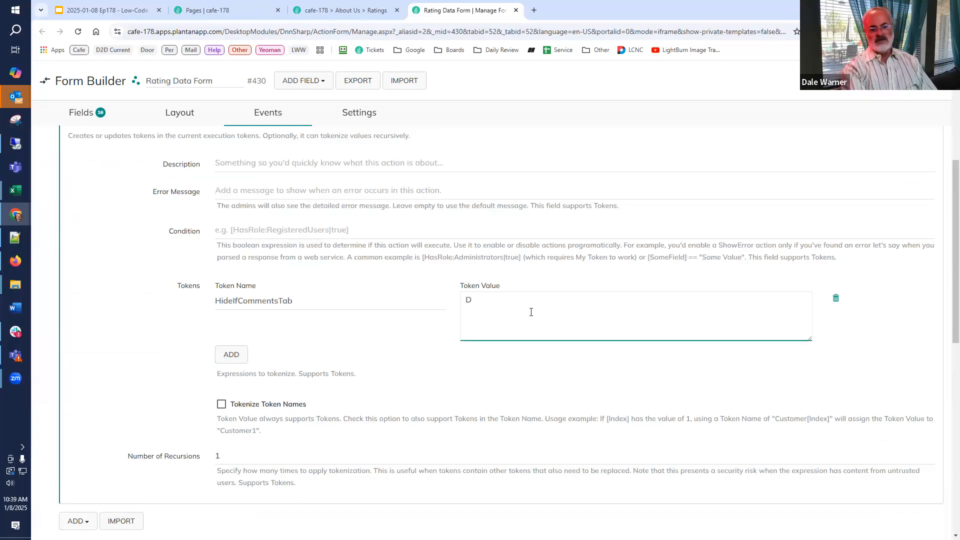
pyautogui.write('Display:None:')
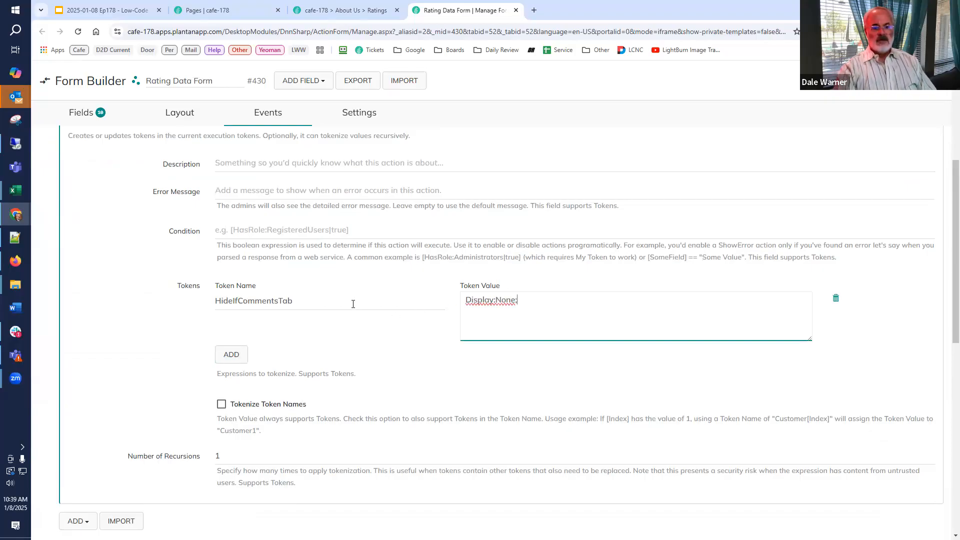
pyautogui.click(349, 228)
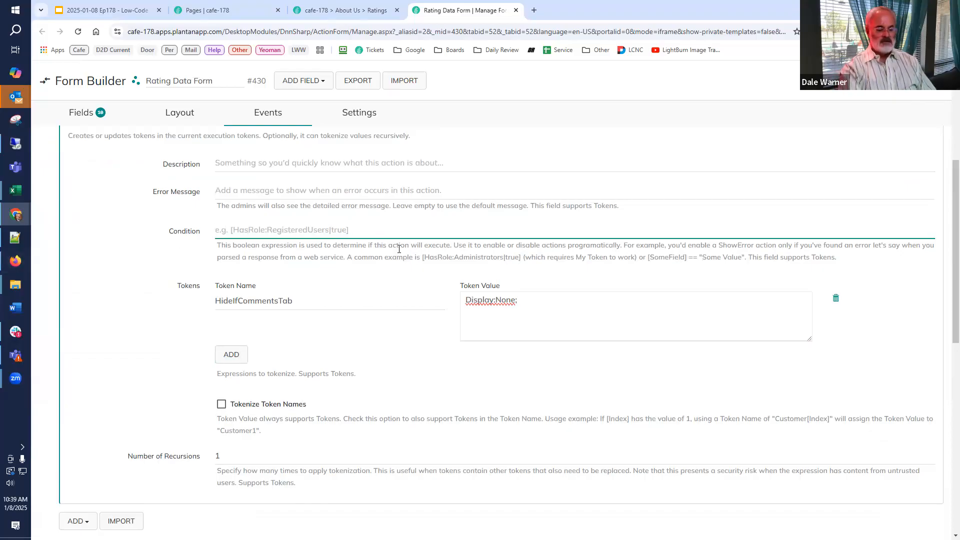
pyautogui.write('[Tab:TabName] ')
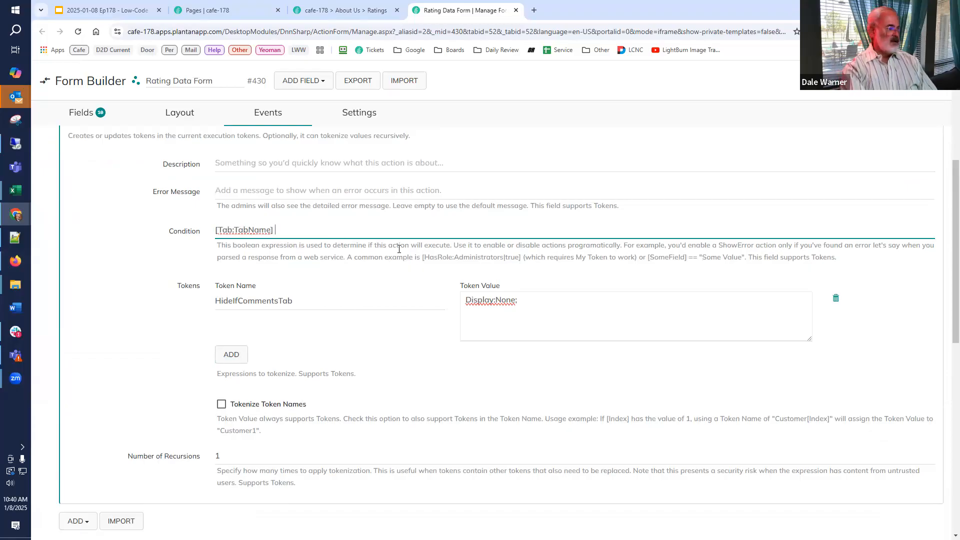
pyautogui.write('== "Ratings')
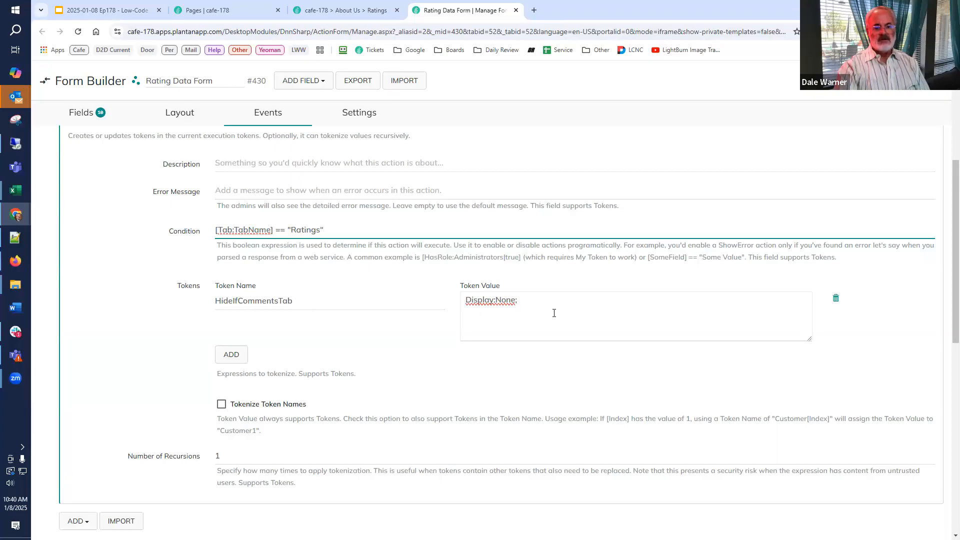
pyautogui.moveTo(557, 308); pyautogui.dragTo(349, 334)
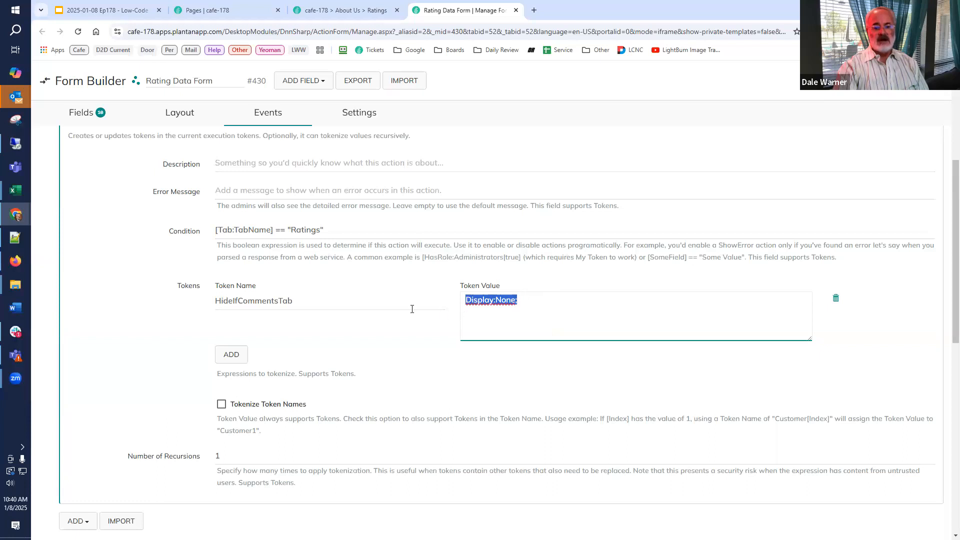
pyautogui.moveTo(371, 305); pyautogui.dragTo(169, 296)
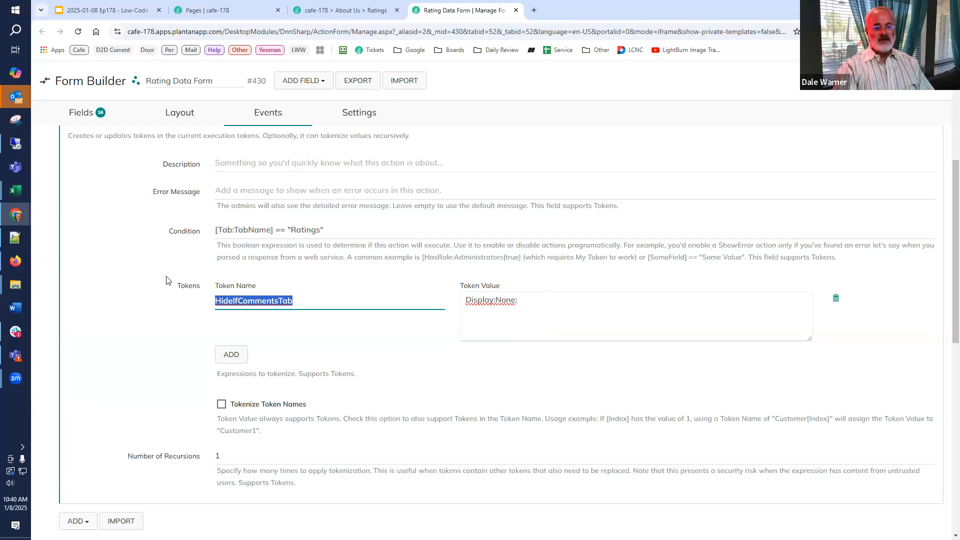
pyautogui.scroll(5, 170, 295)
pyautogui.click(118, 350)
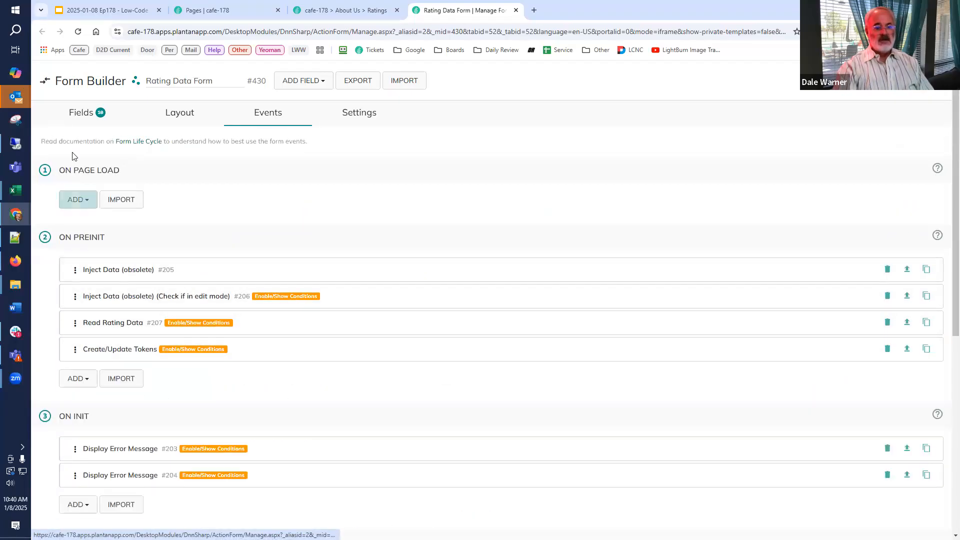
# Set both the label and control styles of the Is Public field to [HideIfCommentsTab].
pyautogui.click(78, 115)
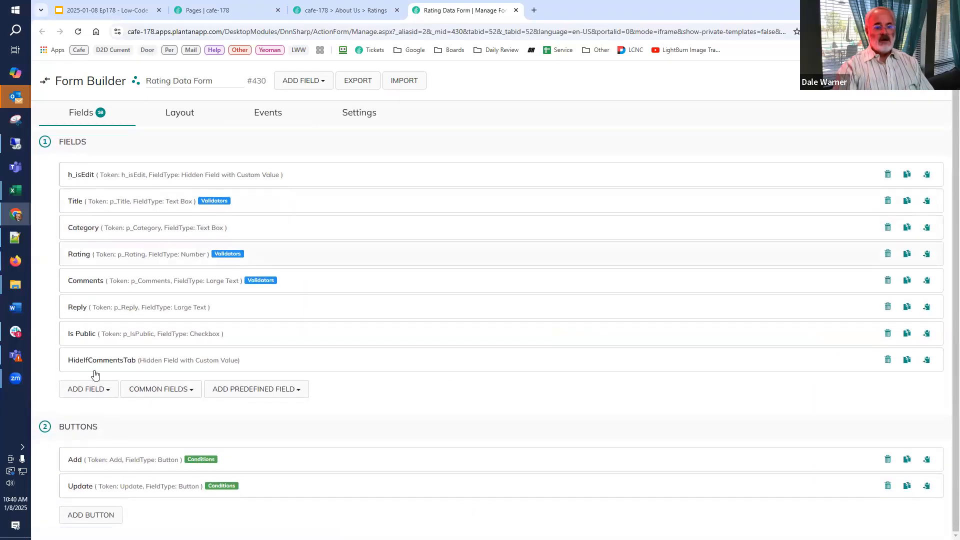
pyautogui.click(102, 339)
pyautogui.scroll(-7, 102, 340)
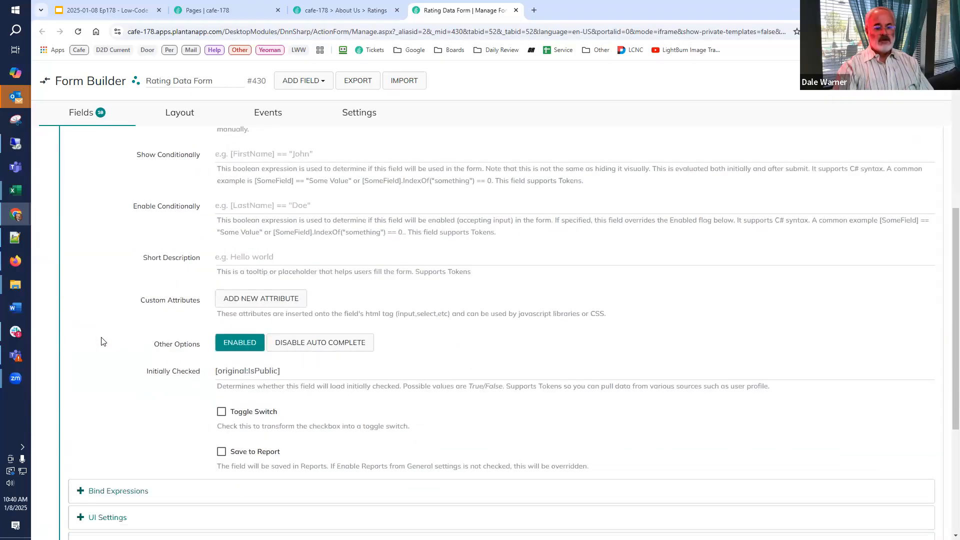
pyautogui.click(109, 398)
pyautogui.scroll(-2, 400, 405)
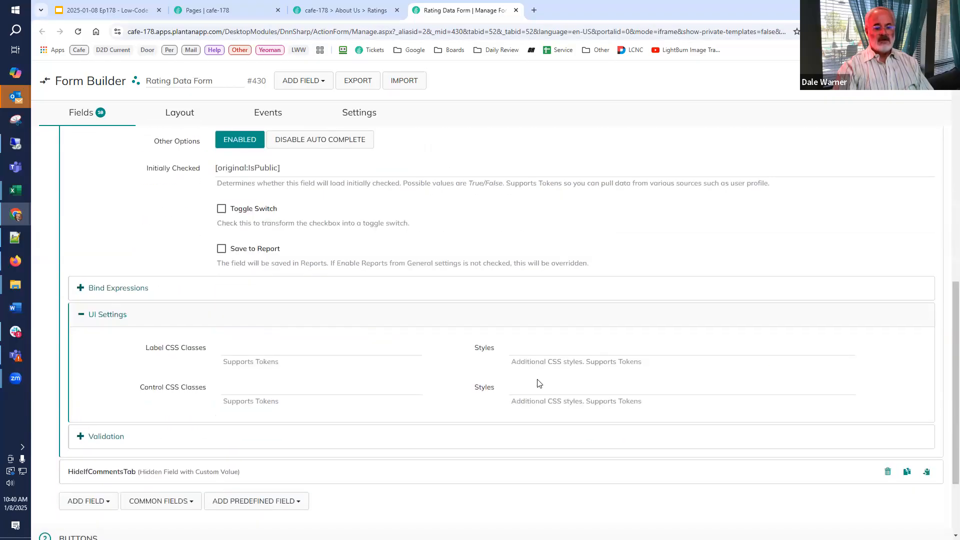
pyautogui.click(562, 355)
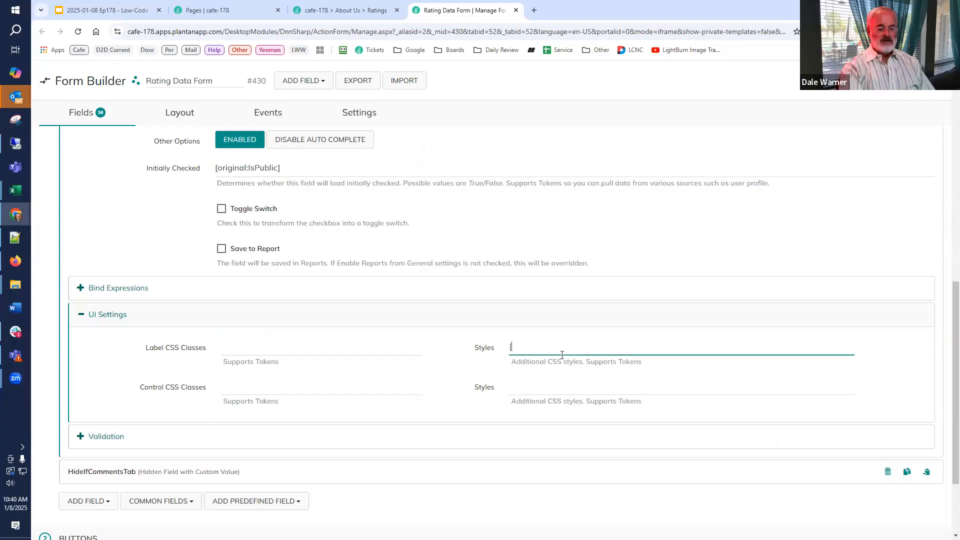
pyautogui.write('[HideIfCommentsTab]')
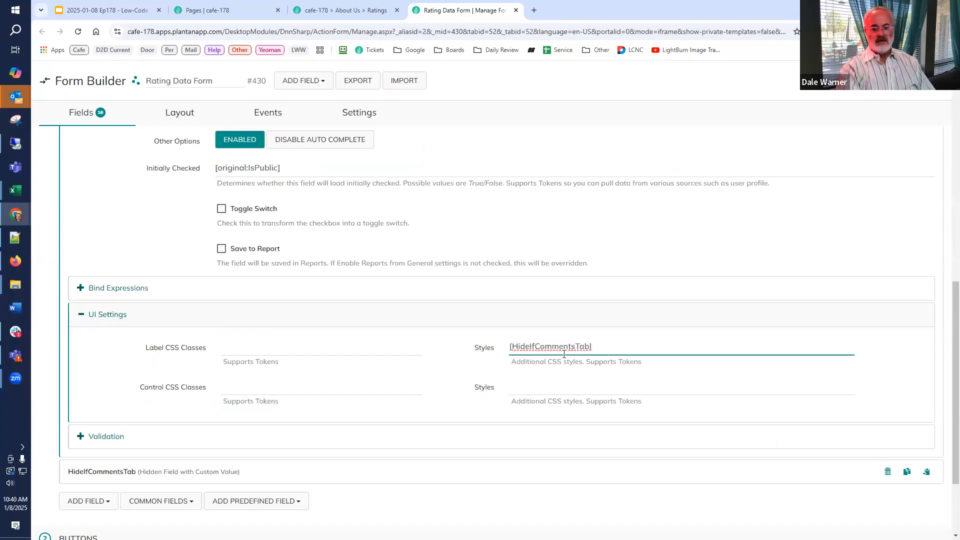
pyautogui.hotkey('ctrl', 'a')
pyautogui.hotkey('ctrl', 'c')
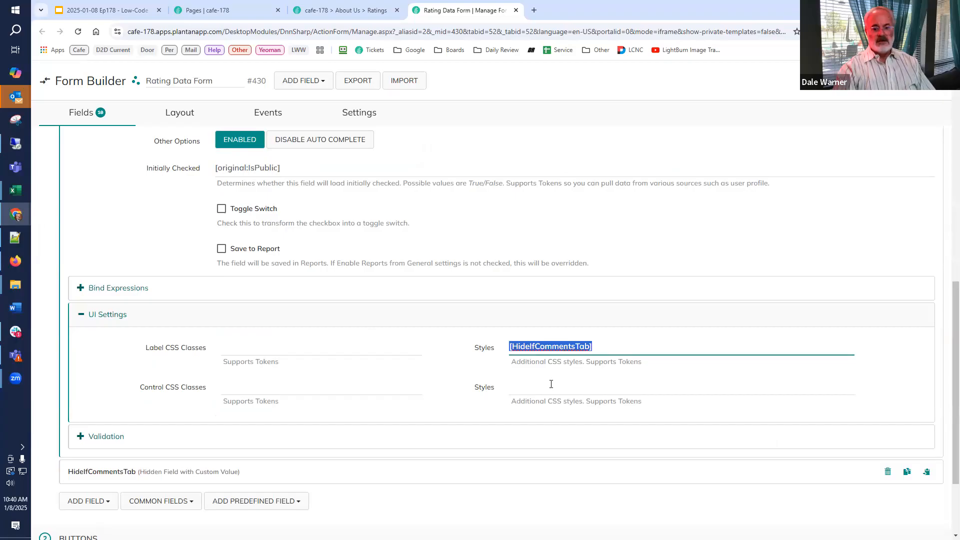
pyautogui.click(549, 389)
pyautogui.hotkey('ctrl', 'v')
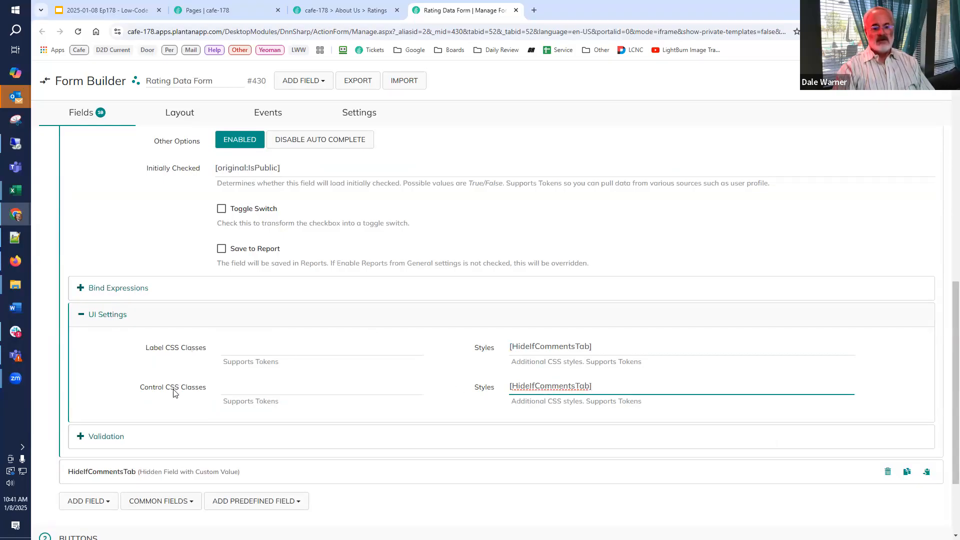
pyautogui.scroll(7, 173, 392)
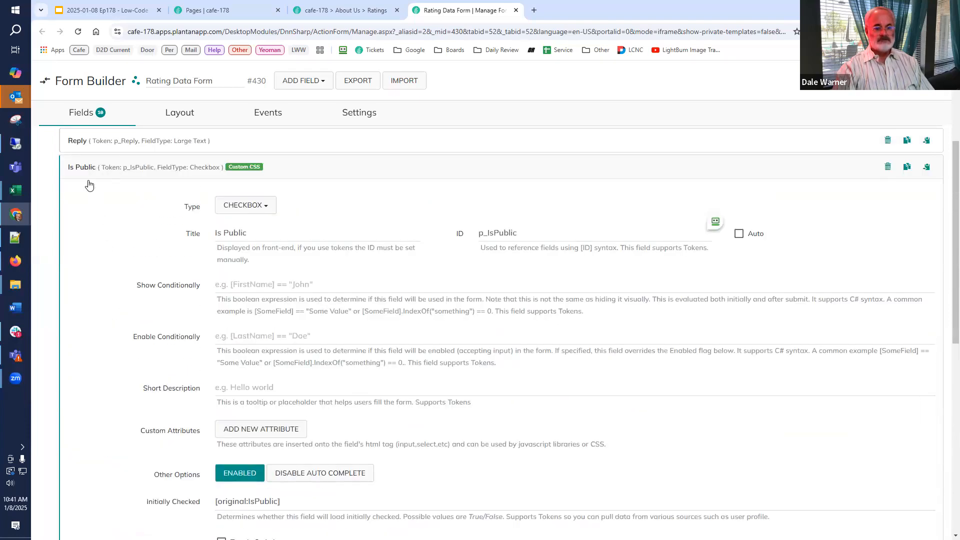
pyautogui.click(93, 170)
# Set the Category field's label and control styles to [HideIfCommentsTab] and save the form.
pyautogui.click(87, 230)
pyautogui.scroll(-14, 95, 266)
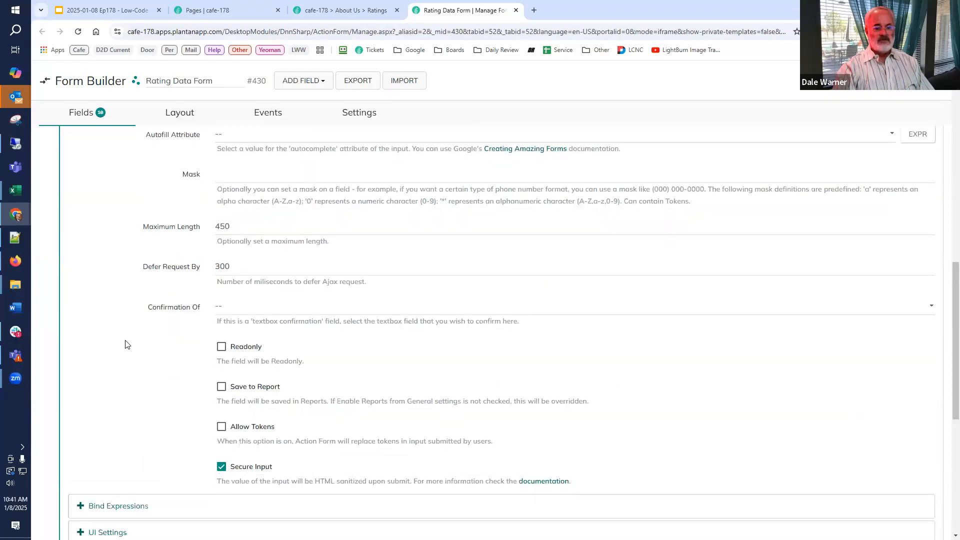
pyautogui.scroll(-3, 125, 344)
pyautogui.click(101, 369)
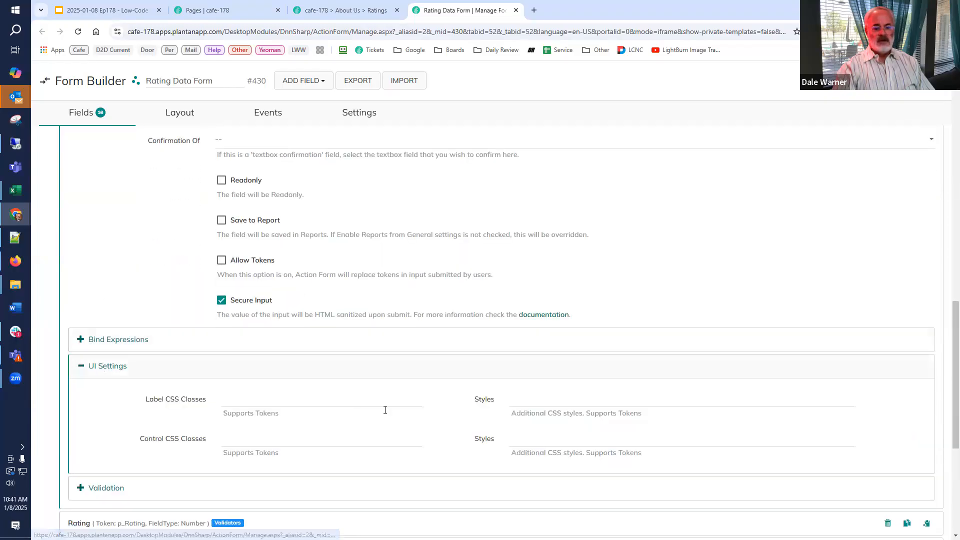
pyautogui.click(588, 408)
pyautogui.hotkey('ctrl', 'v')
pyautogui.click(569, 431)
pyautogui.hotkey('ctrl', 'v')
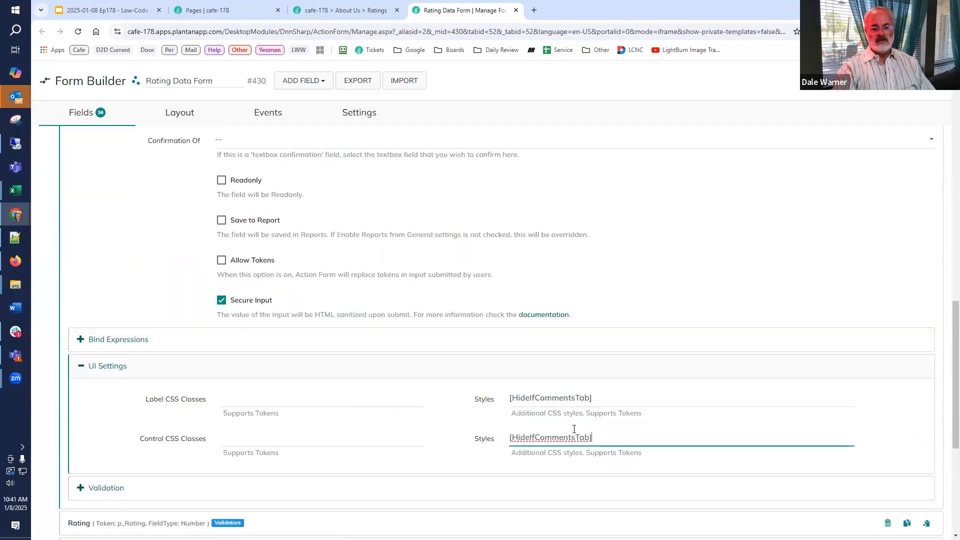
pyautogui.click(876, 80)
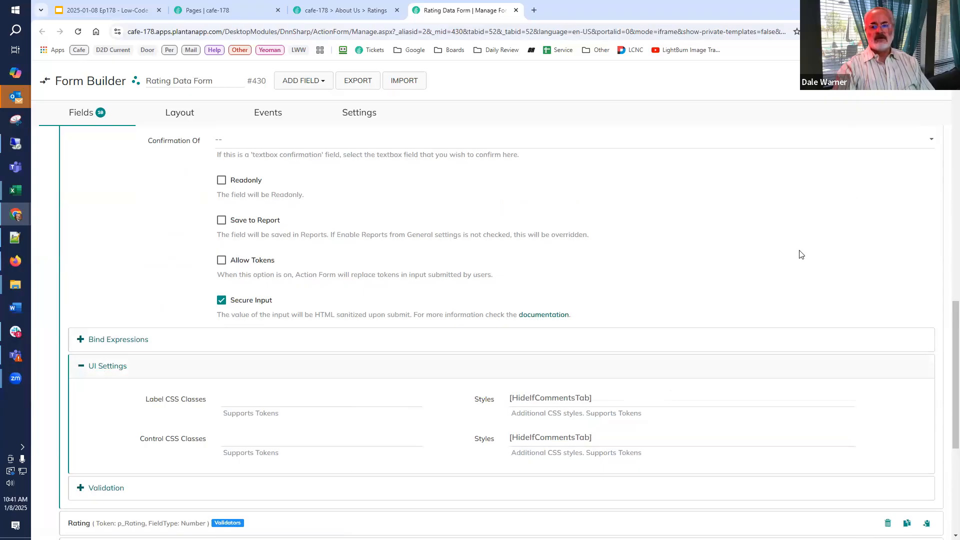
# Reload the Ratings page and open a blank Add Rating Data form to check which fields it shows.
pyautogui.click(343, 12)
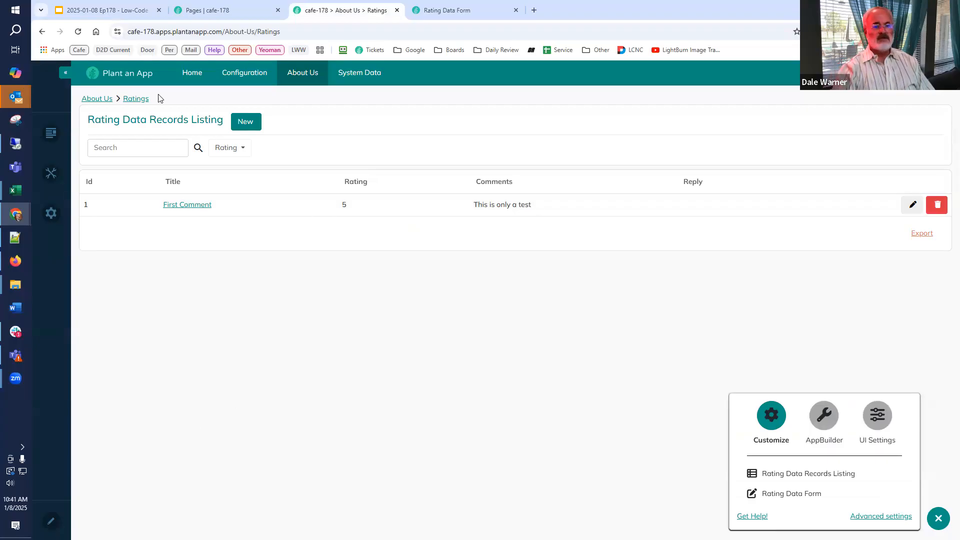
pyautogui.click(78, 33)
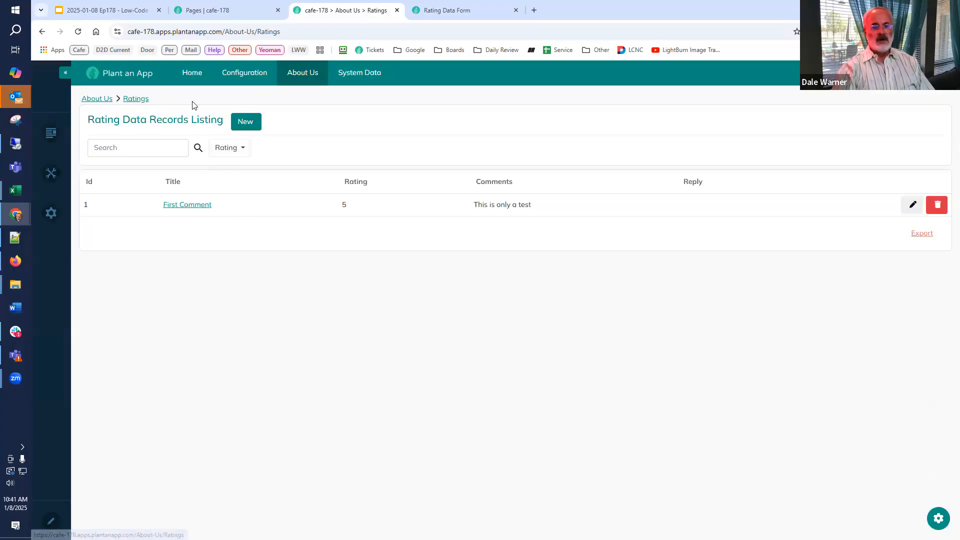
pyautogui.click(243, 123)
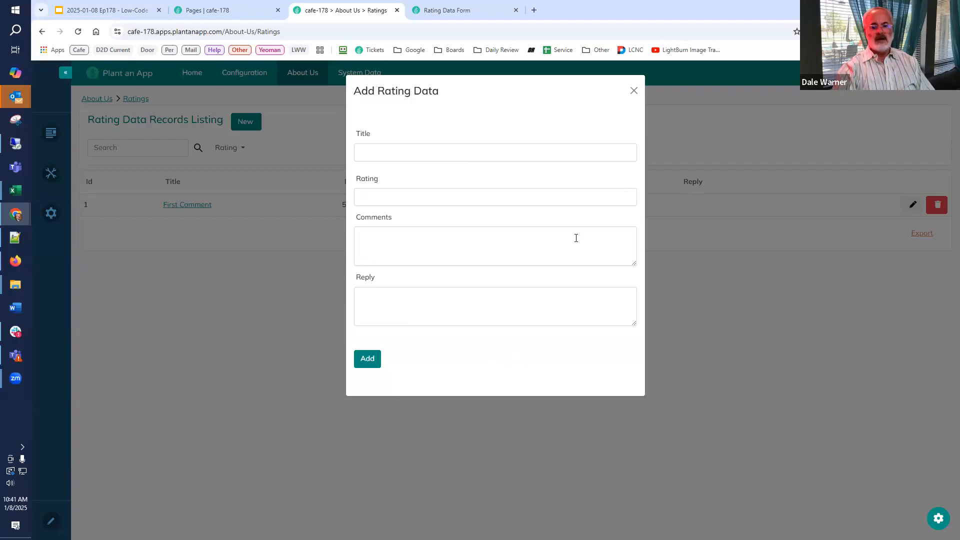
# Set both the label and control styles of the Reply field in the Rating Data Form to [HideIfCommentsTab].
pyautogui.click(634, 92)
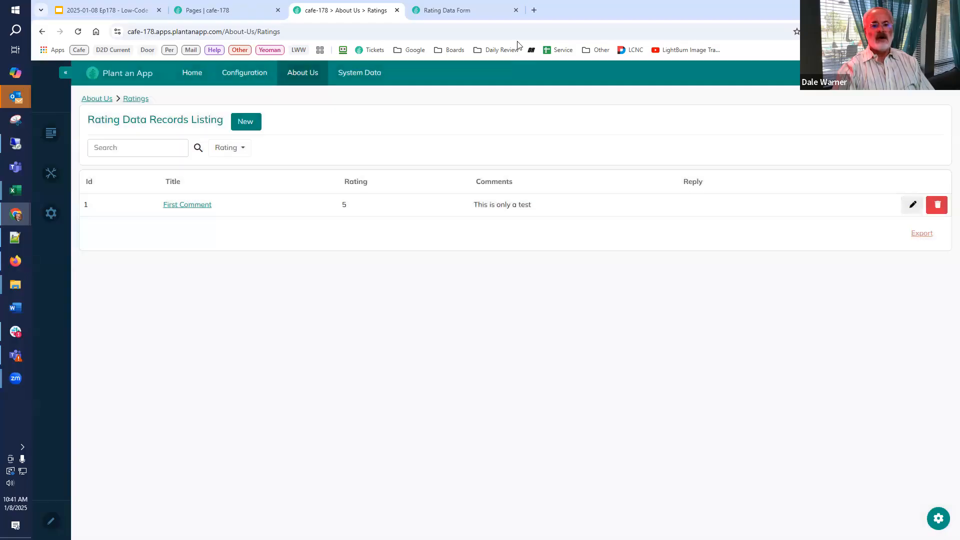
pyautogui.click(463, 16)
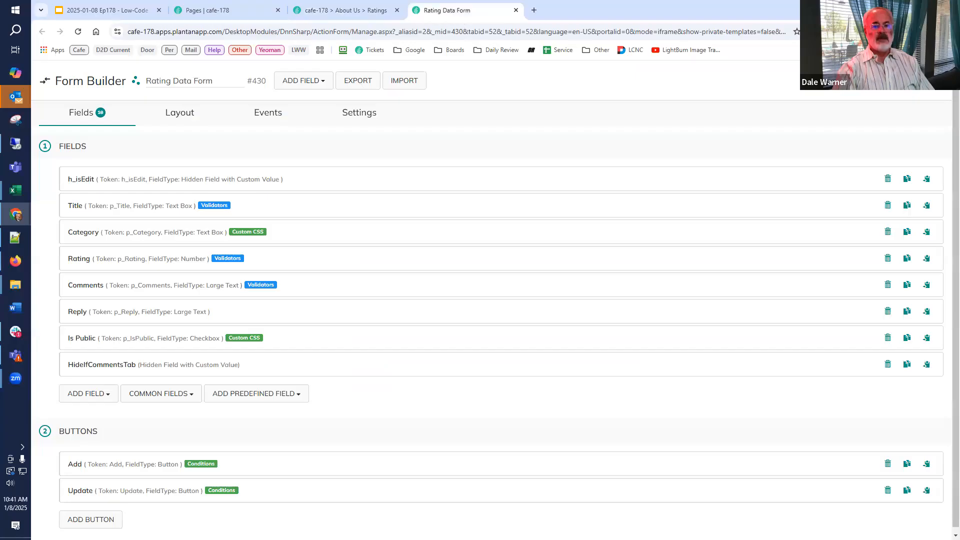
pyautogui.click(92, 320)
pyautogui.scroll(-5, 98, 324)
pyautogui.scroll(-6, 98, 326)
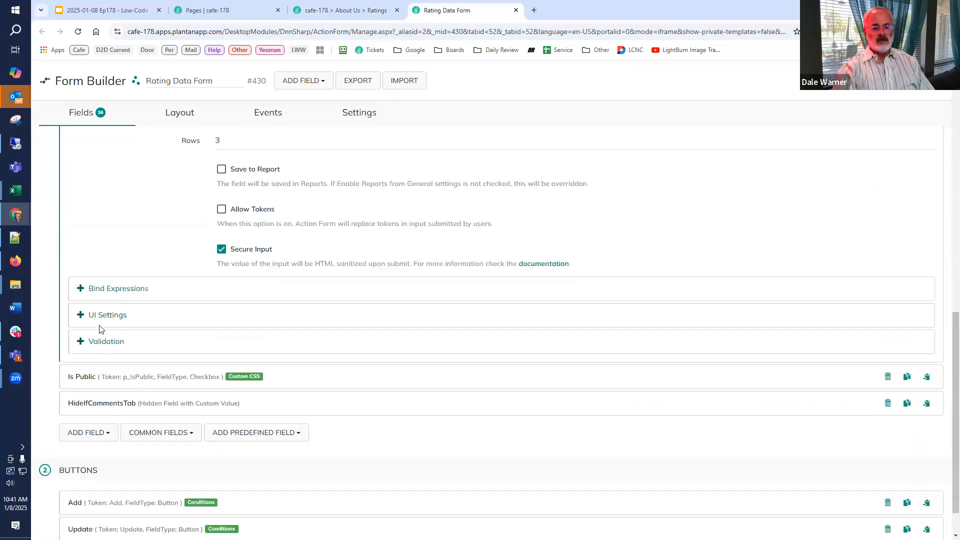
pyautogui.click(131, 272)
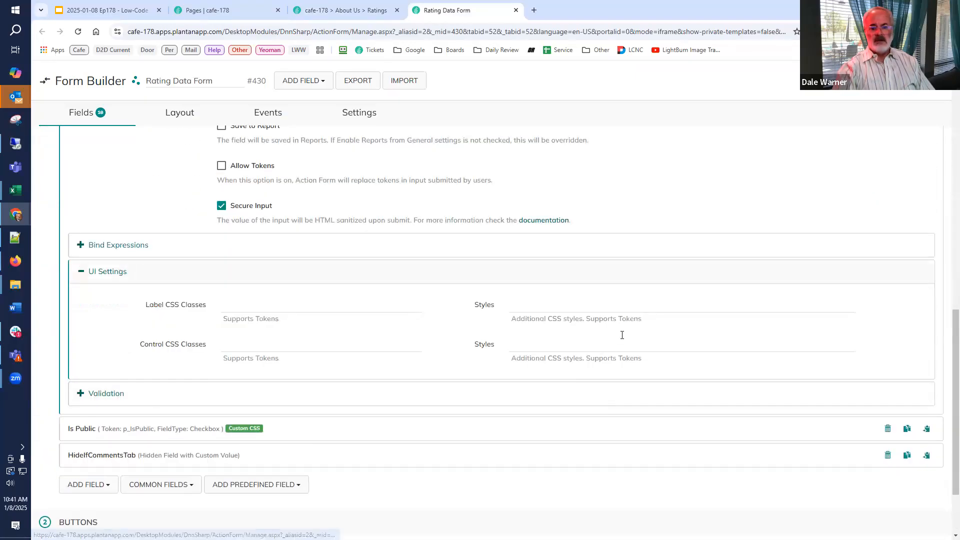
pyautogui.click(623, 310)
pyautogui.hotkey('ctrl', 'v')
pyautogui.click(591, 345)
pyautogui.hotkey('ctrl', 'v')
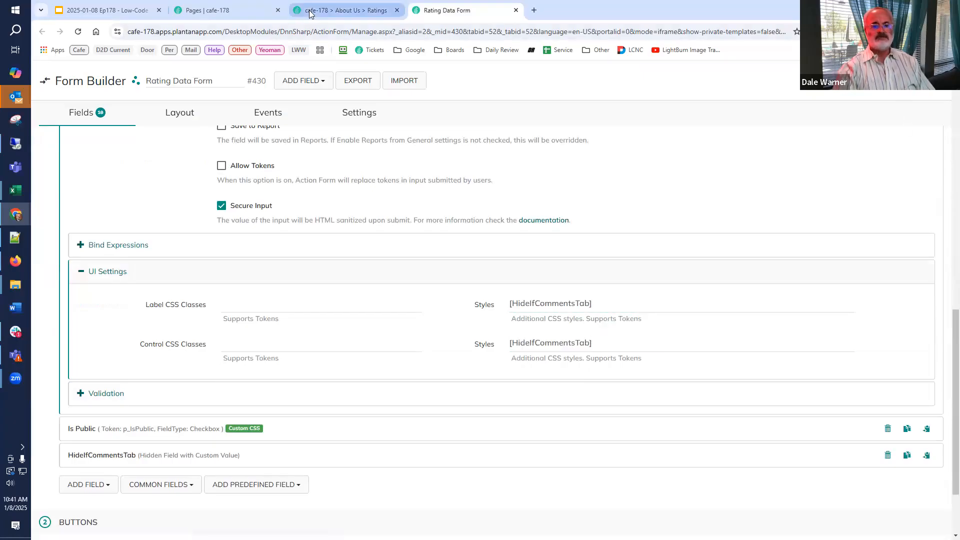
# Compare the fields of the blank Add Rating Data form on the Ratings page and on the Rating Data Records page.
pyautogui.click(343, 10)
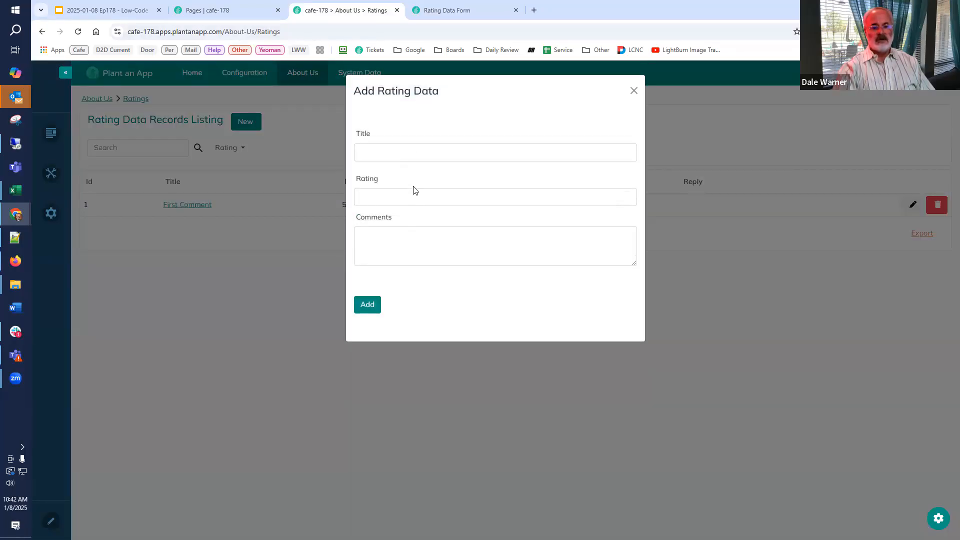
pyautogui.click(354, 405)
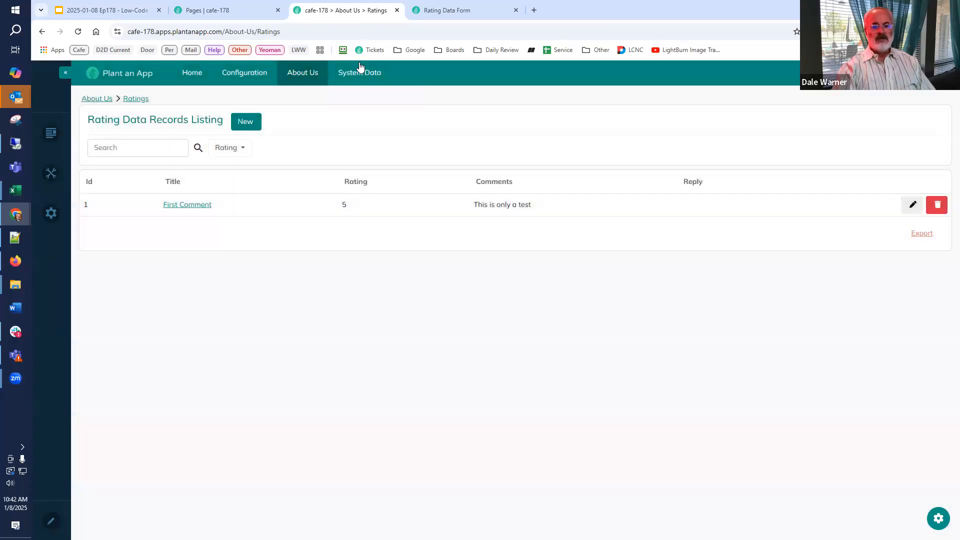
pyautogui.moveTo(360, 72)
pyautogui.click(356, 102)
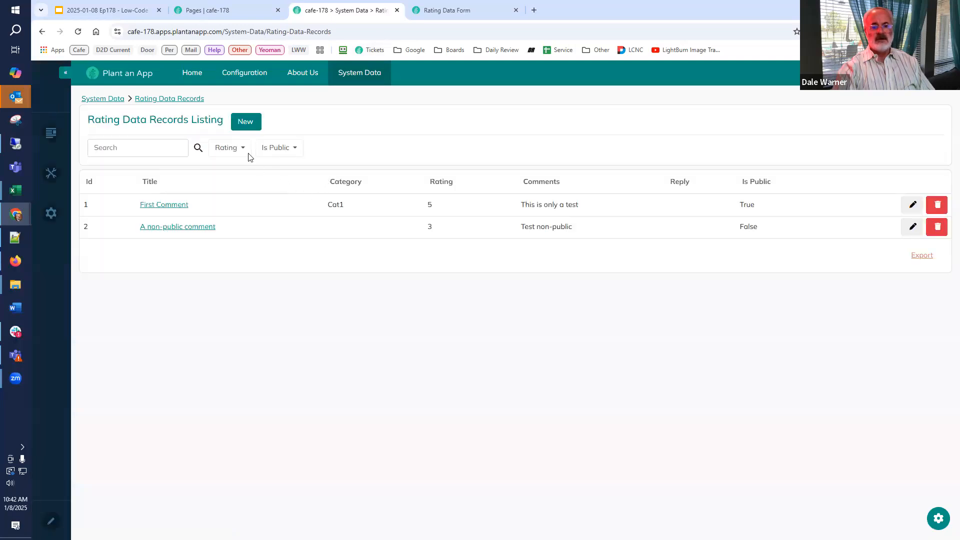
pyautogui.click(243, 128)
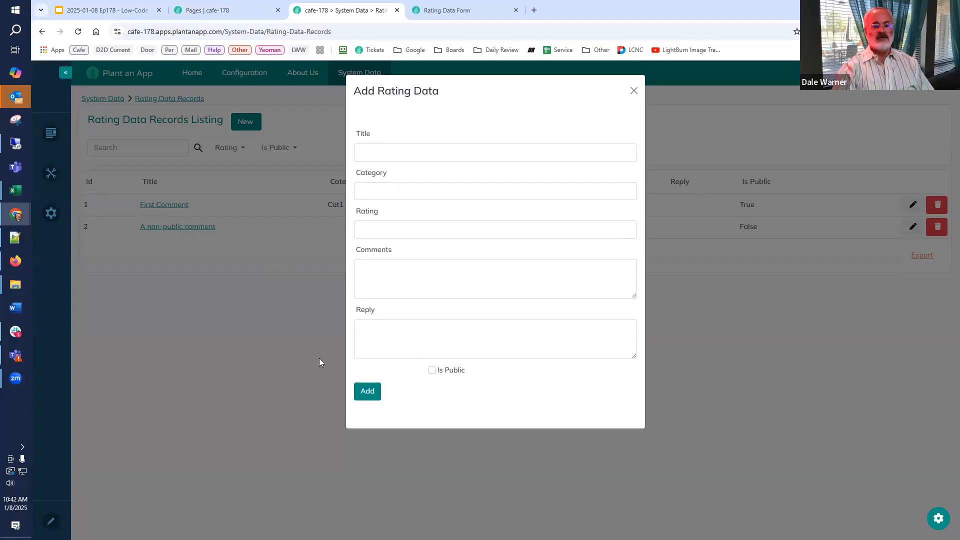
pyautogui.click(260, 344)
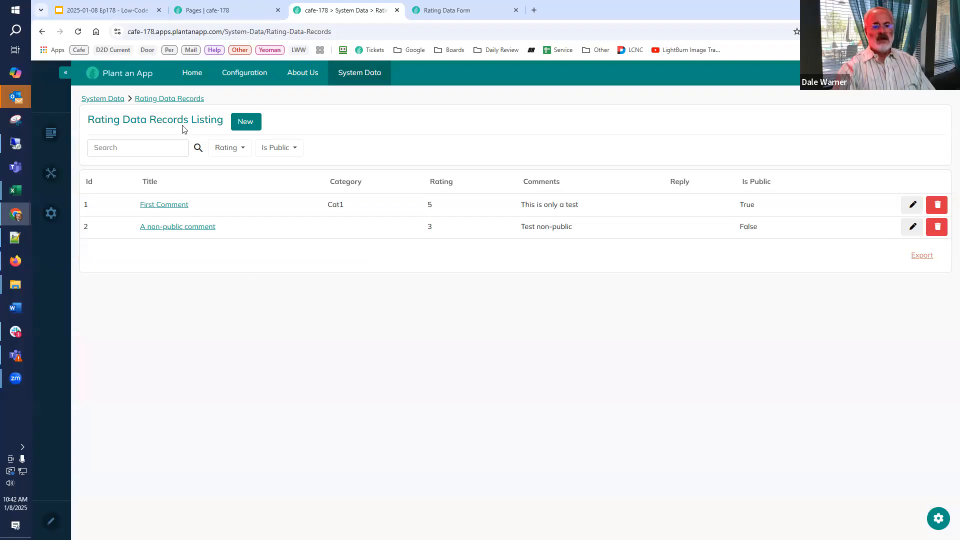
# In the Google Slides deck, replace the hidden field name HideIfThisIsRatingsPage on slide 27 with [HideIfCommentsTab].
pyautogui.click(100, 10)
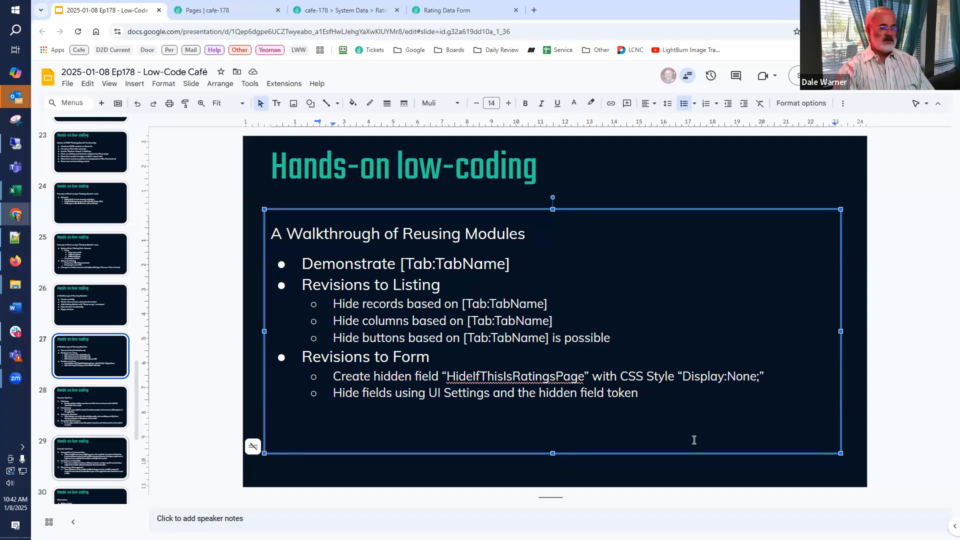
pyautogui.doubleClick(504, 375)
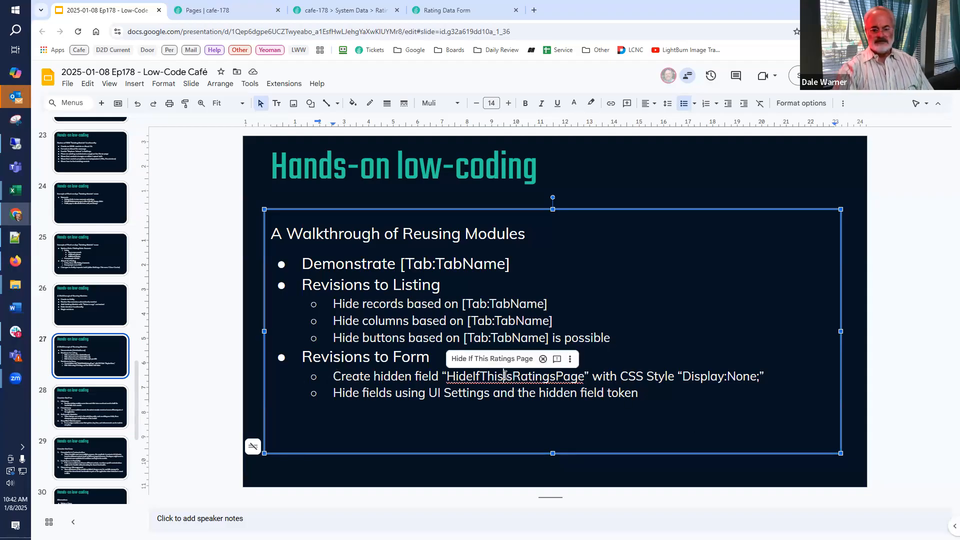
pyautogui.write('[HideIfCommentsTab]')
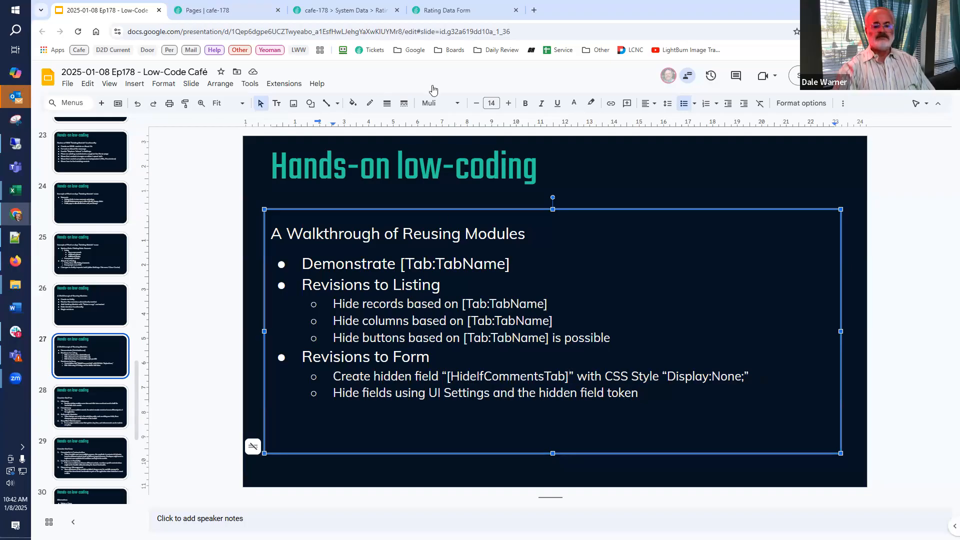
# Switch back to the cafe-178 site and open the Ratings page under About Us.
pyautogui.click(220, 10)
pyautogui.click(325, 10)
pyautogui.moveTo(303, 77)
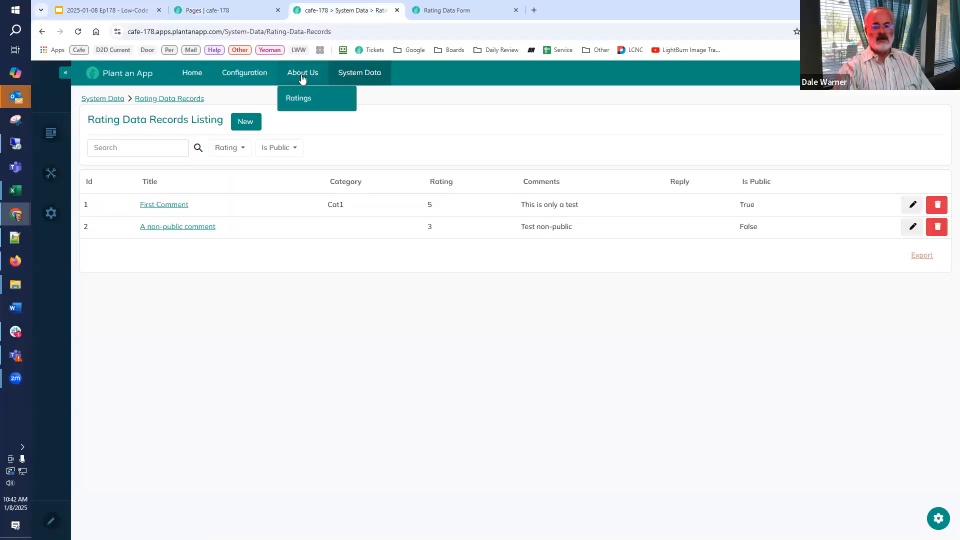
pyautogui.click(301, 75)
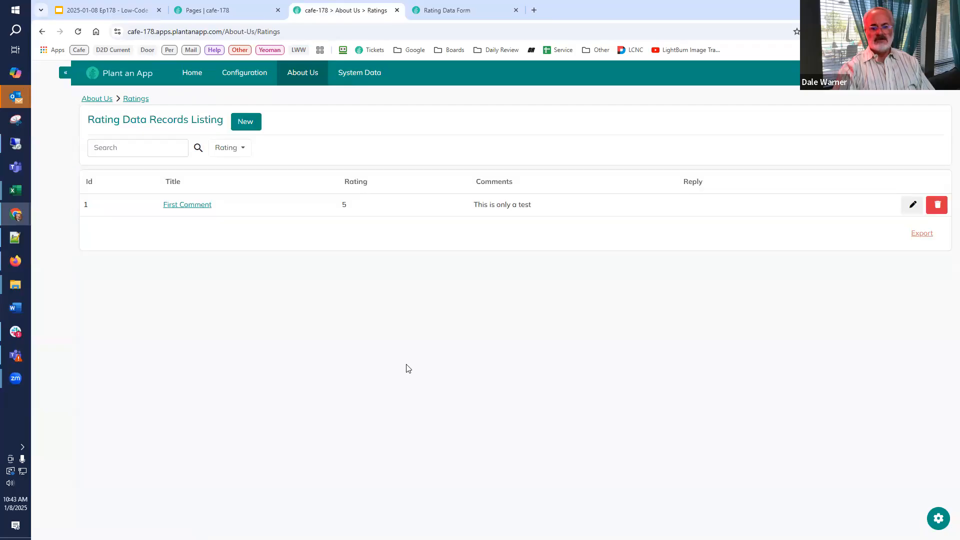
# Change the Rating field's type to Star Rating in the Rating Data Form.
pyautogui.click(457, 10)
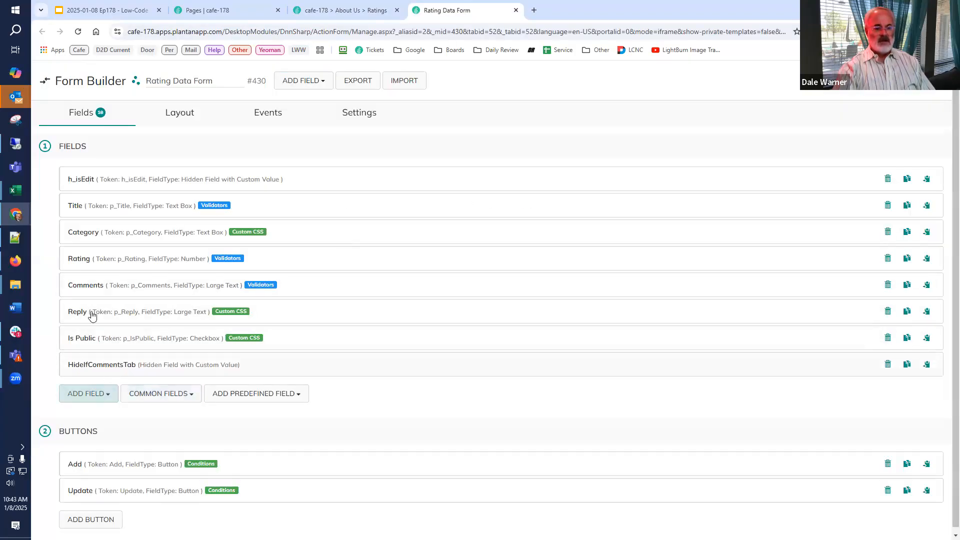
pyautogui.click(87, 263)
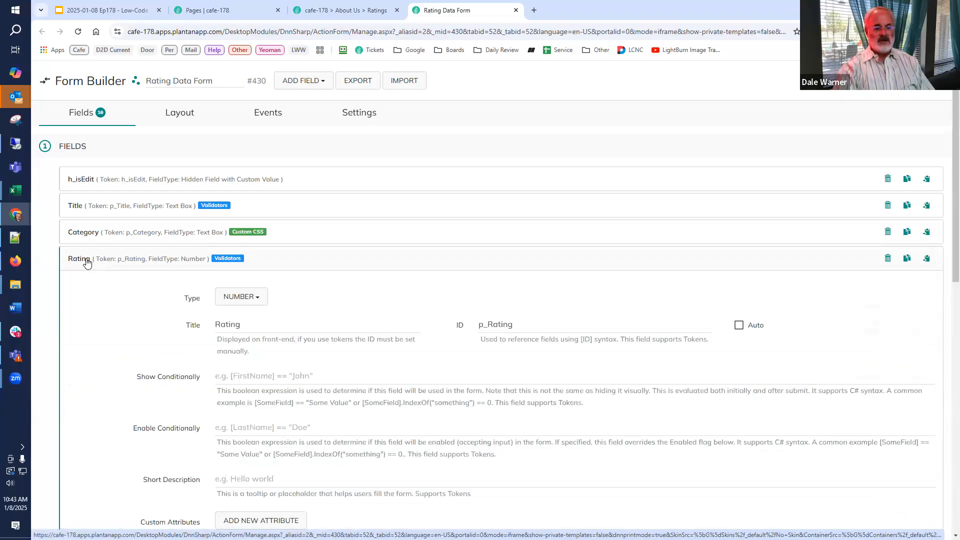
pyautogui.scroll(-2, 242, 300)
pyautogui.click(240, 220)
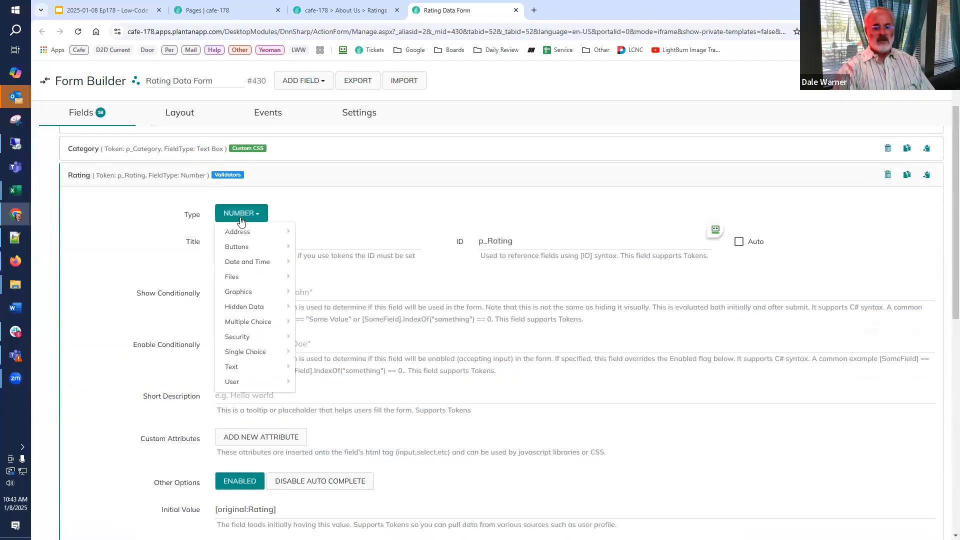
pyautogui.moveTo(243, 353)
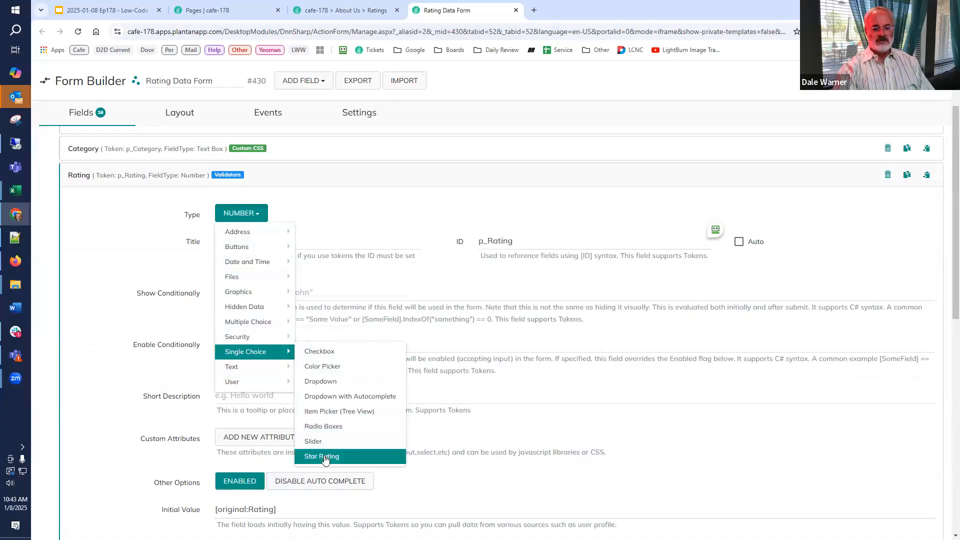
pyautogui.click(325, 456)
# Set the Rating field's number of stars to 5 and its step to 1.
pyautogui.scroll(-3, 338, 417)
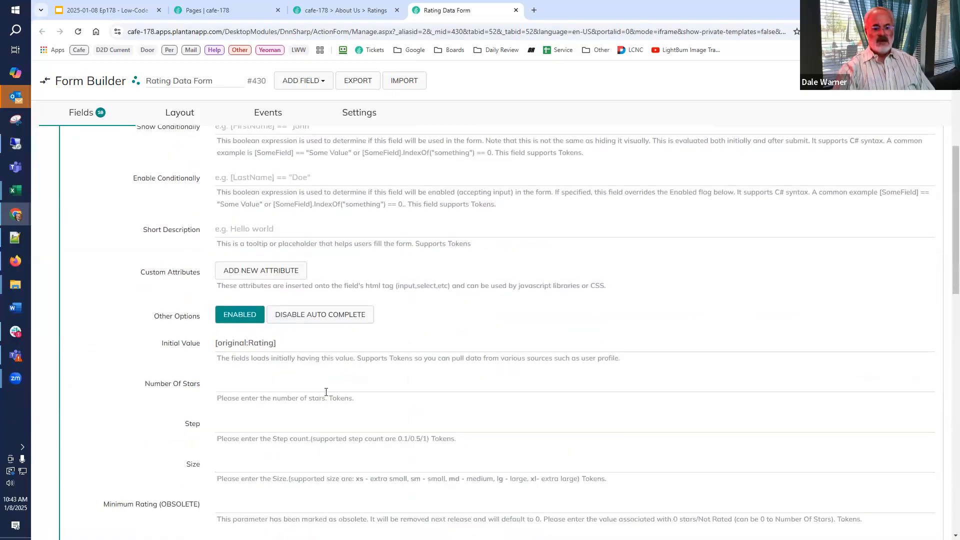
pyautogui.click(323, 385)
pyautogui.write('5')
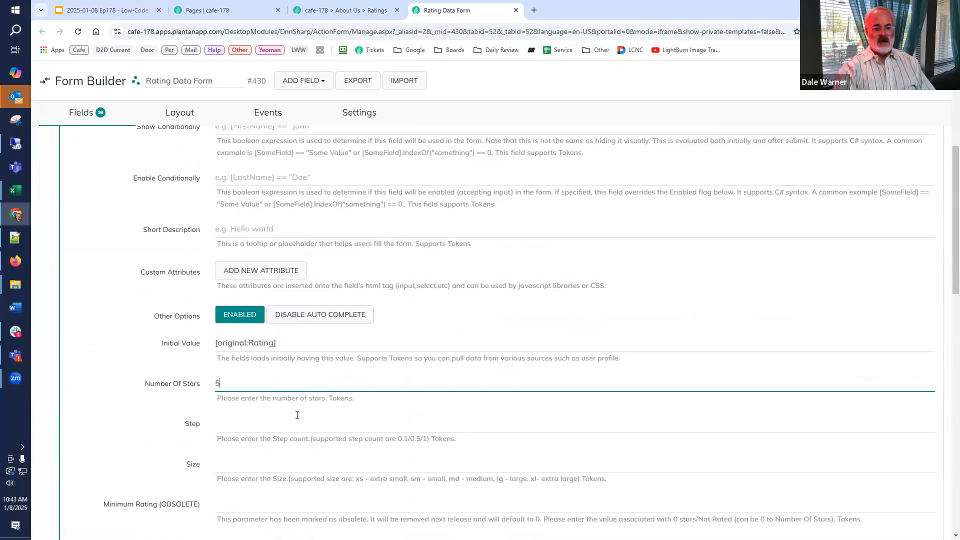
pyautogui.click(285, 423)
pyautogui.write('1')
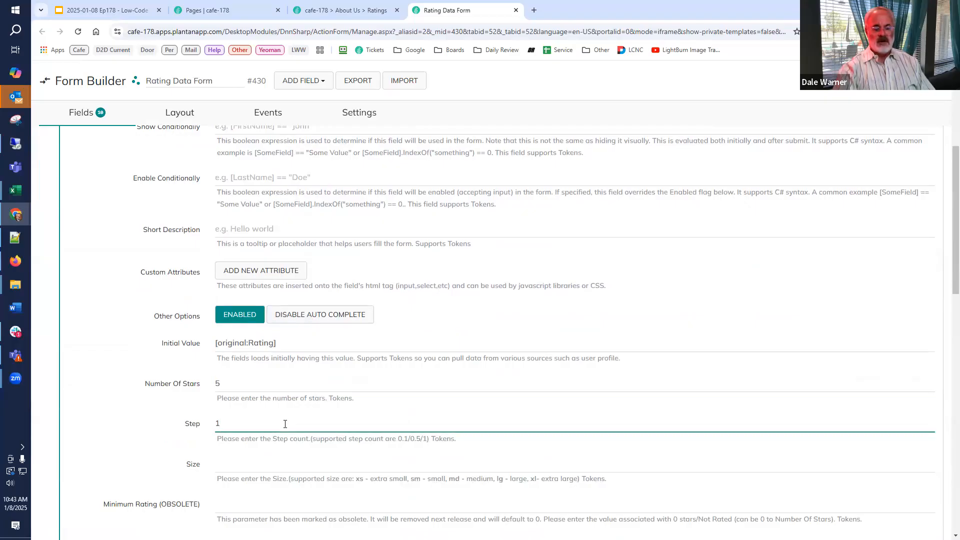
pyautogui.scroll(-5, 343, 425)
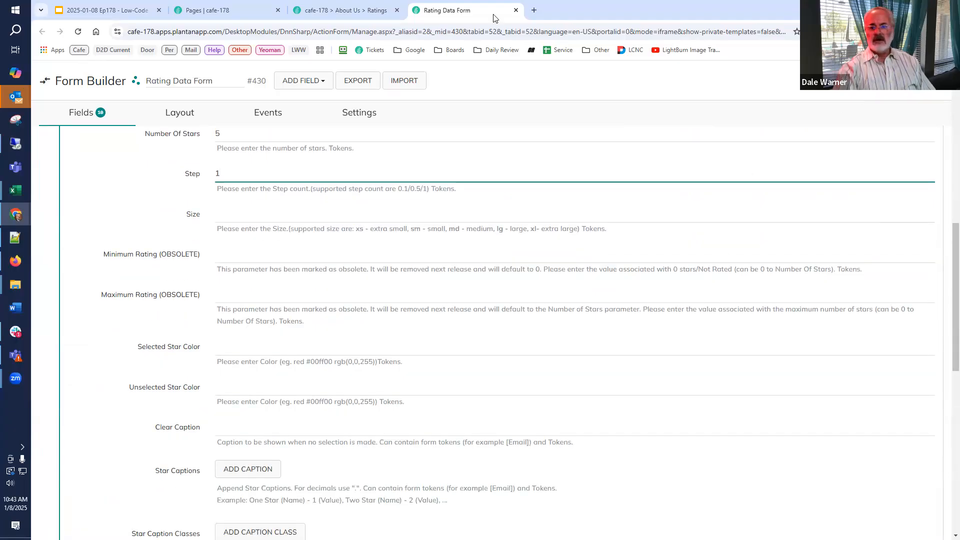
# Open a blank Add Rating Data form on the Ratings page to check how the Rating field appears, and close it.
pyautogui.click(345, 10)
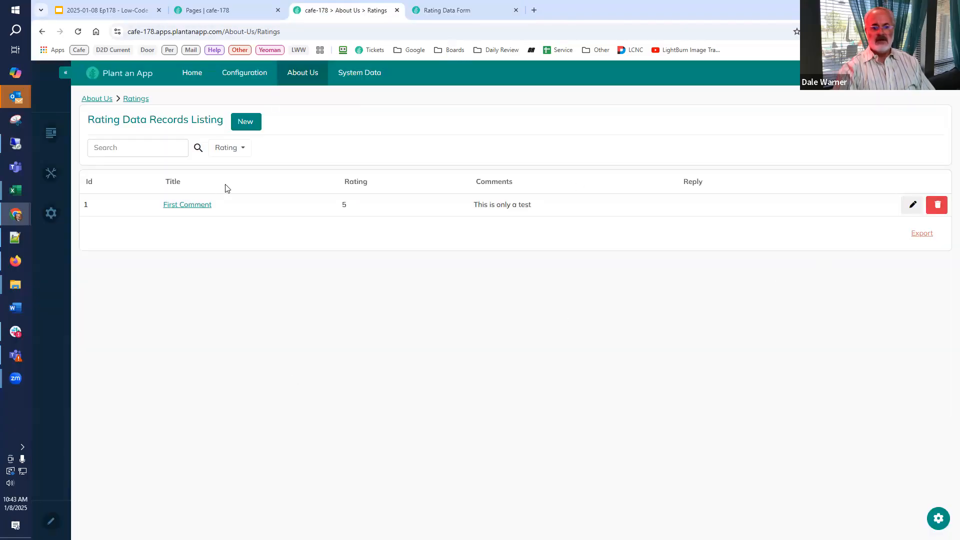
pyautogui.click(245, 121)
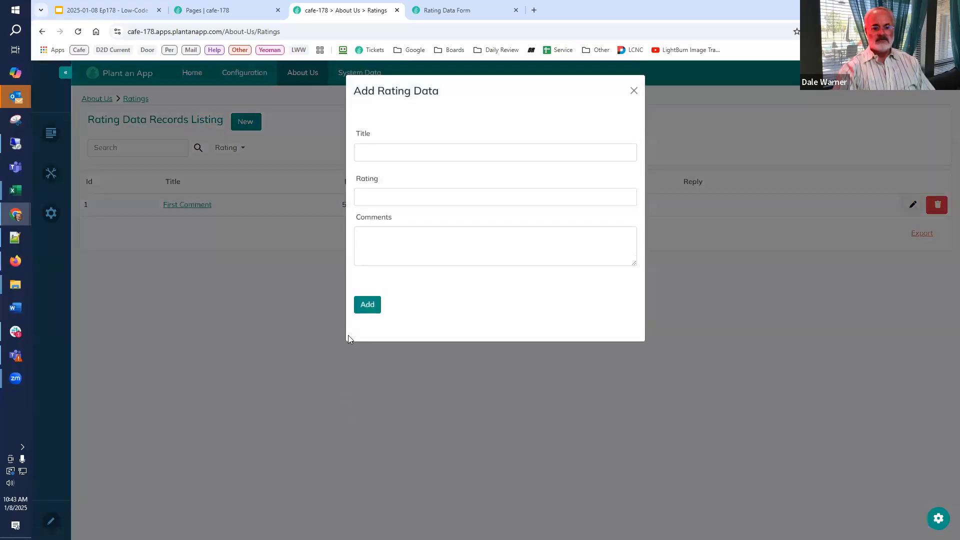
pyautogui.click(634, 91)
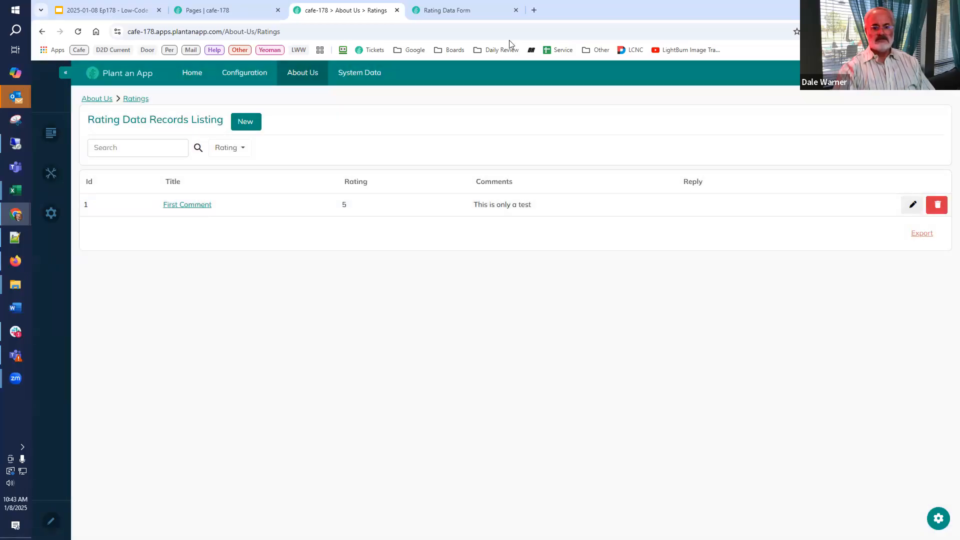
# Reload the Ratings page and check the Rating field in both the blank add form and First Comment's edit form.
pyautogui.click(445, 14)
pyautogui.click(345, 10)
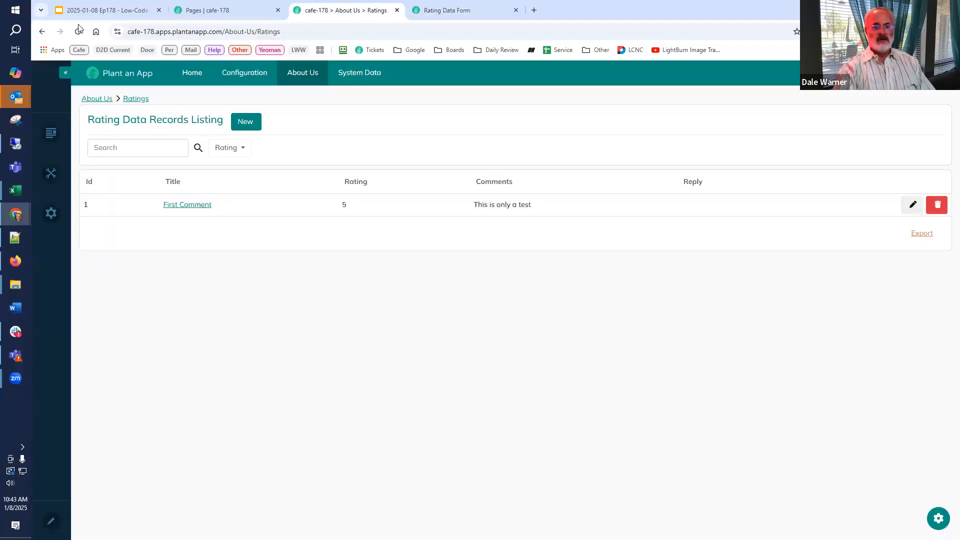
pyautogui.click(78, 32)
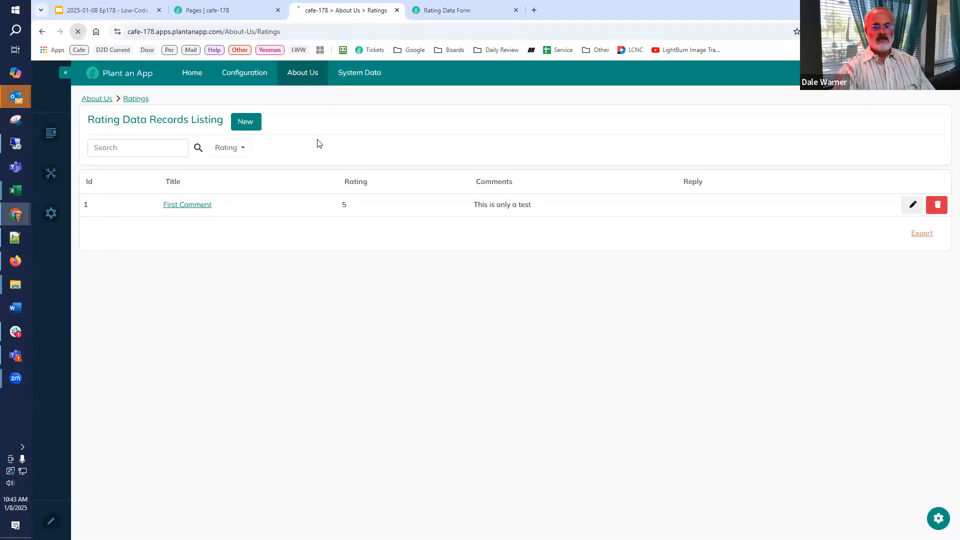
pyautogui.click(245, 125)
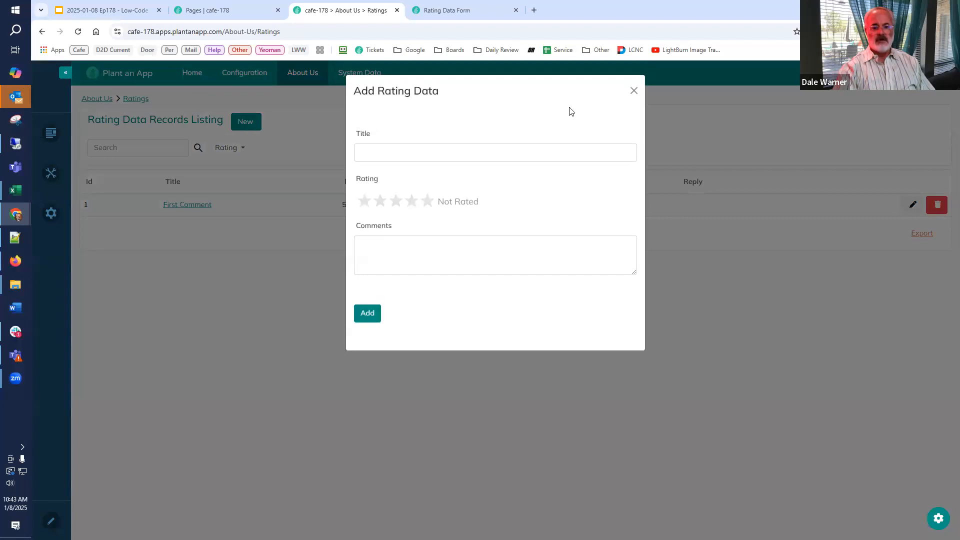
pyautogui.click(634, 90)
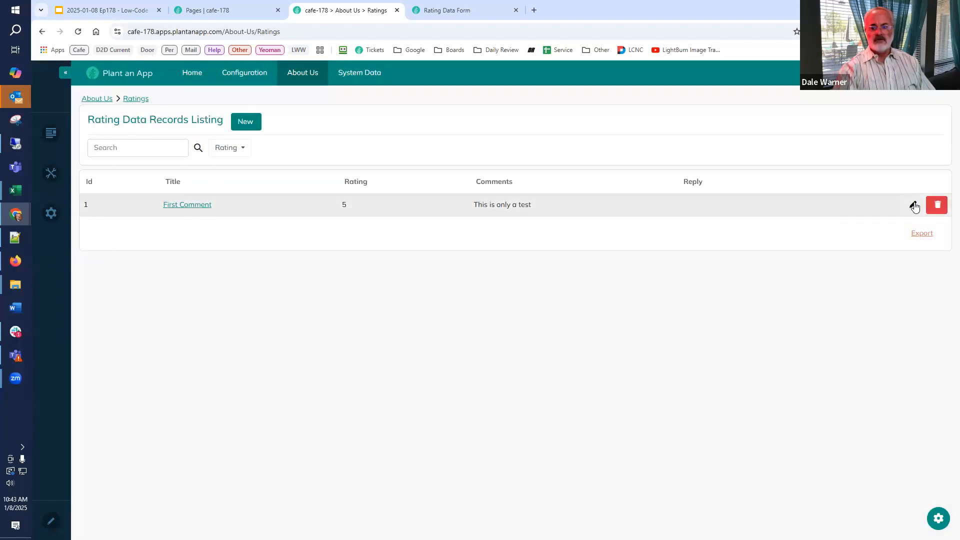
pyautogui.click(913, 205)
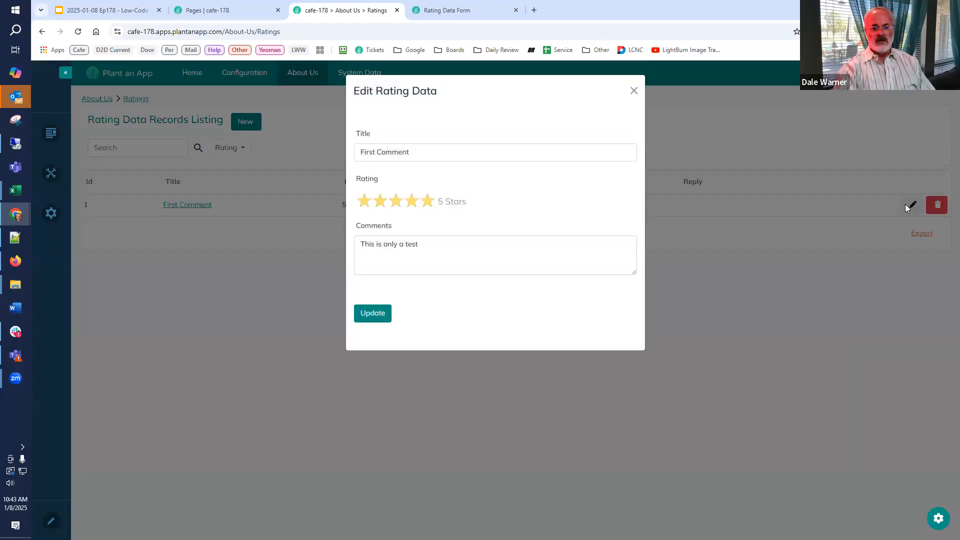
pyautogui.click(635, 92)
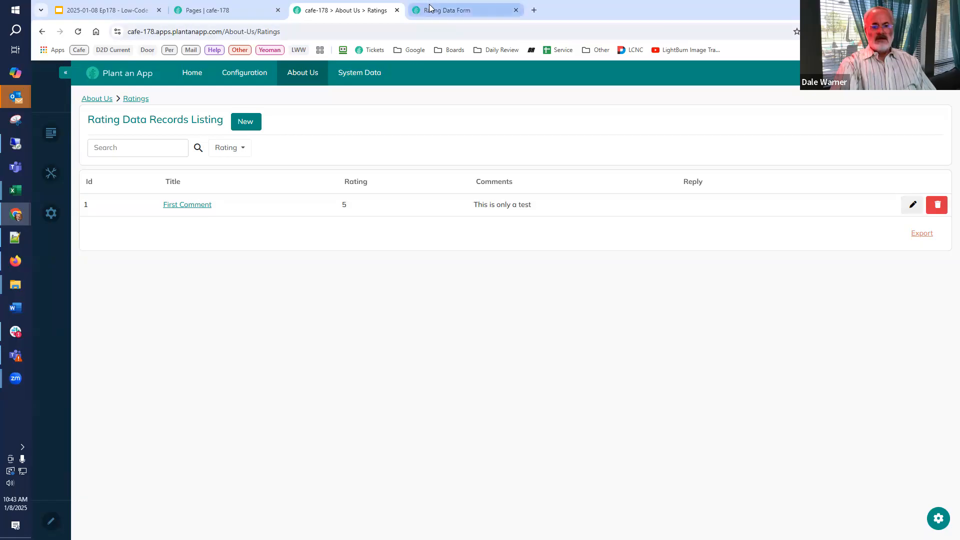
# On the Rating Data Records page, open "A non-public comment" for editing to check its Rating field, and close it.
pyautogui.moveTo(360, 75)
pyautogui.click(353, 99)
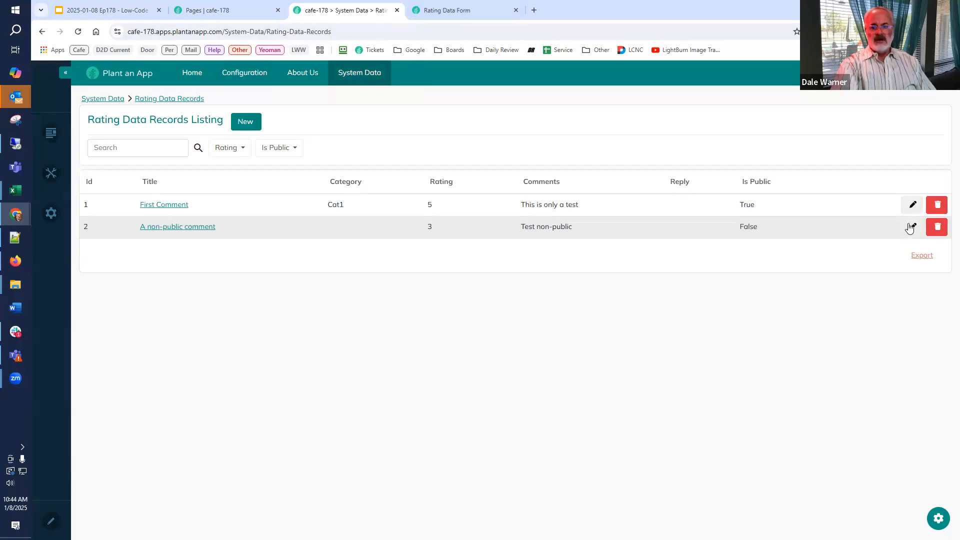
pyautogui.click(914, 226)
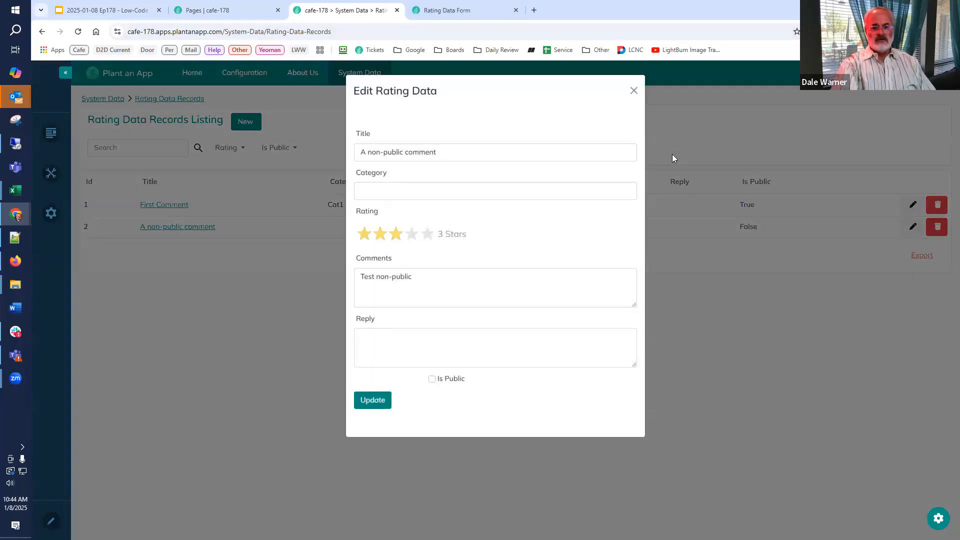
pyautogui.click(634, 92)
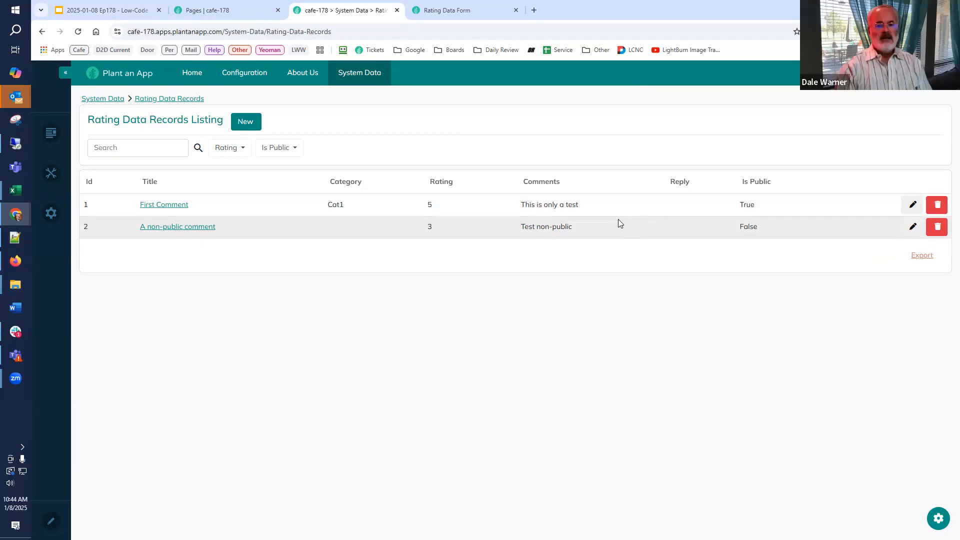
# In the Rating Data Form builder, examine the Show expression in the Is Public field's bind expressions and collapse that section.
pyautogui.click(468, 11)
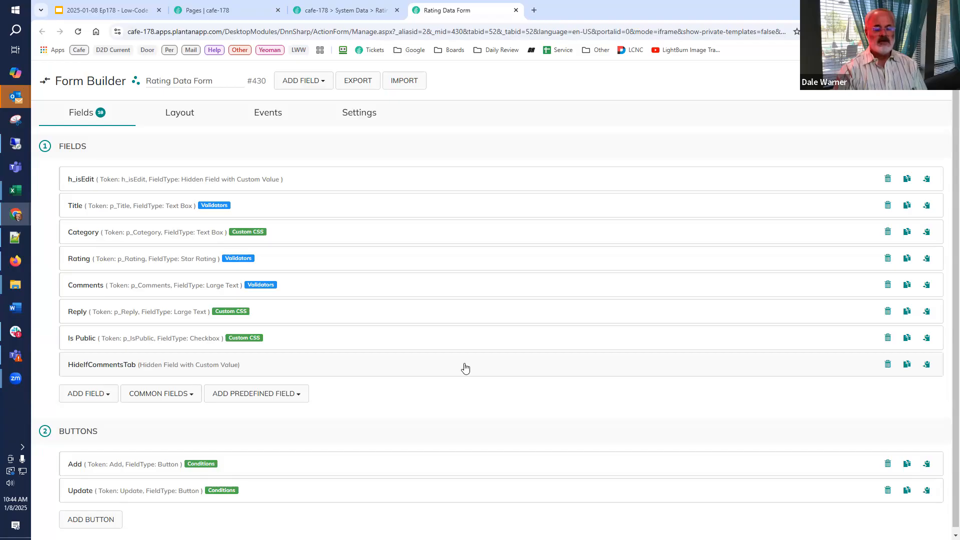
pyautogui.click(104, 342)
pyautogui.scroll(-10, 102, 343)
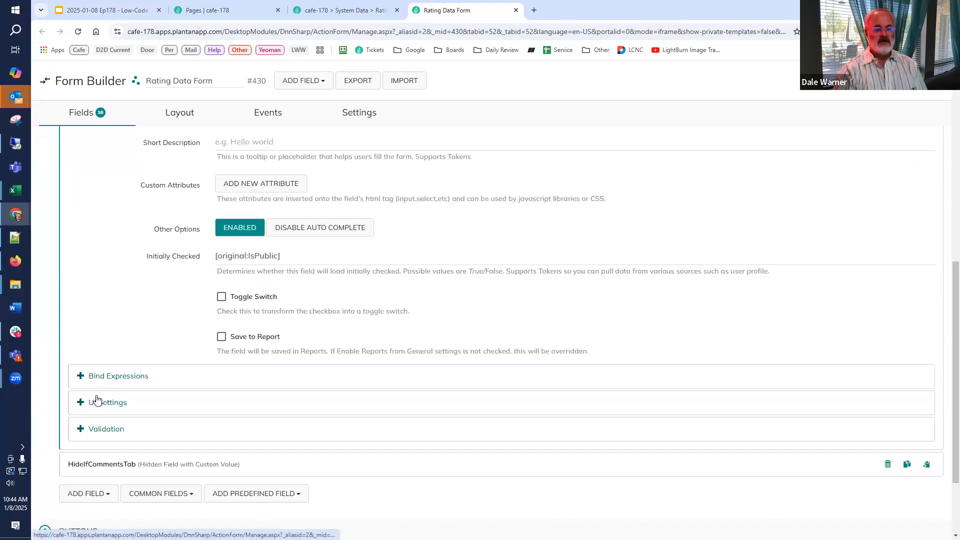
pyautogui.click(100, 377)
pyautogui.scroll(-3, 99, 388)
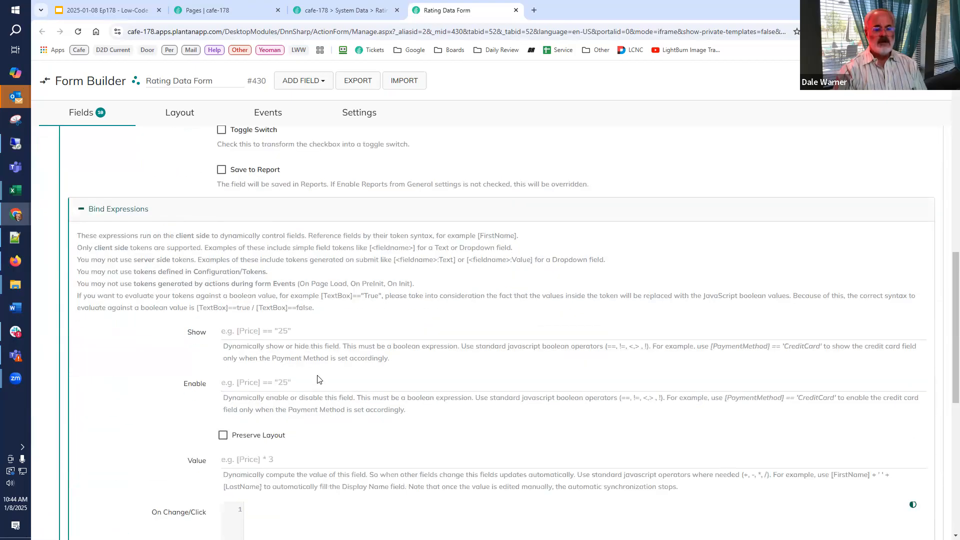
pyautogui.click(312, 334)
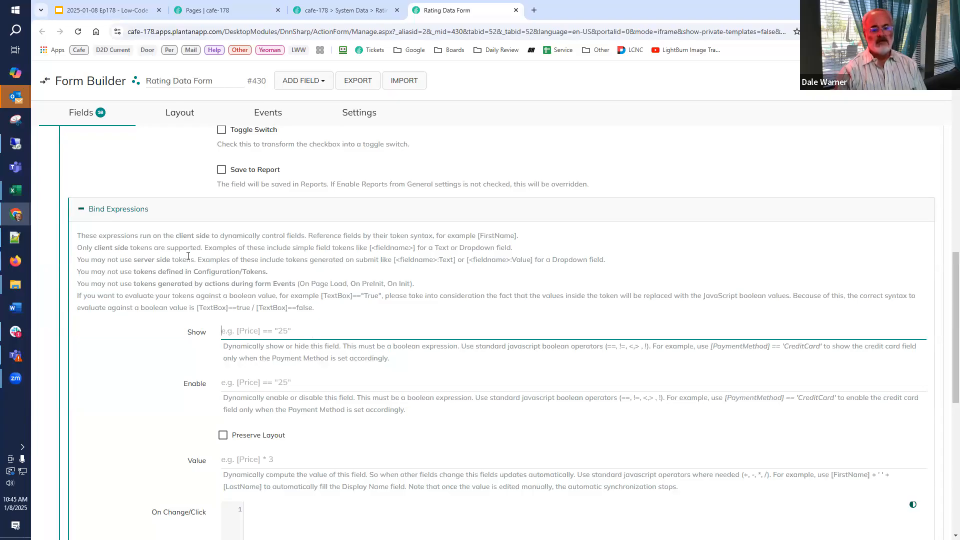
pyautogui.click(123, 211)
# Check the Is Public field's ID and close the field's settings.
pyautogui.scroll(10, 104, 335)
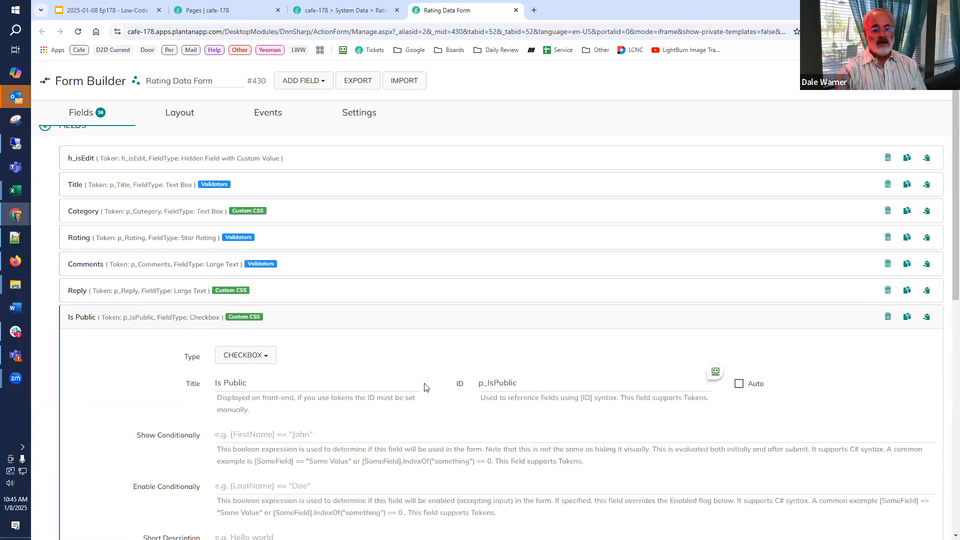
pyautogui.moveTo(547, 388); pyautogui.dragTo(324, 375)
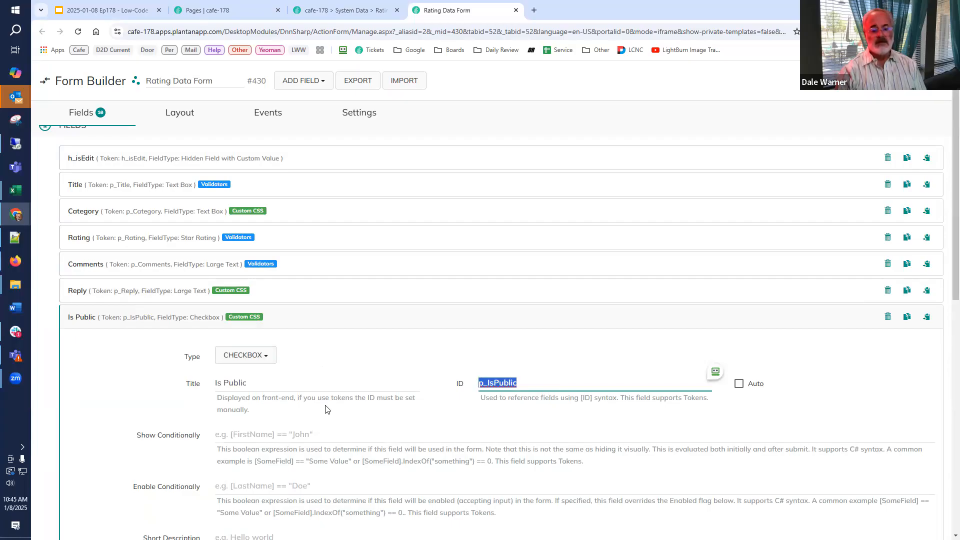
pyautogui.click(152, 326)
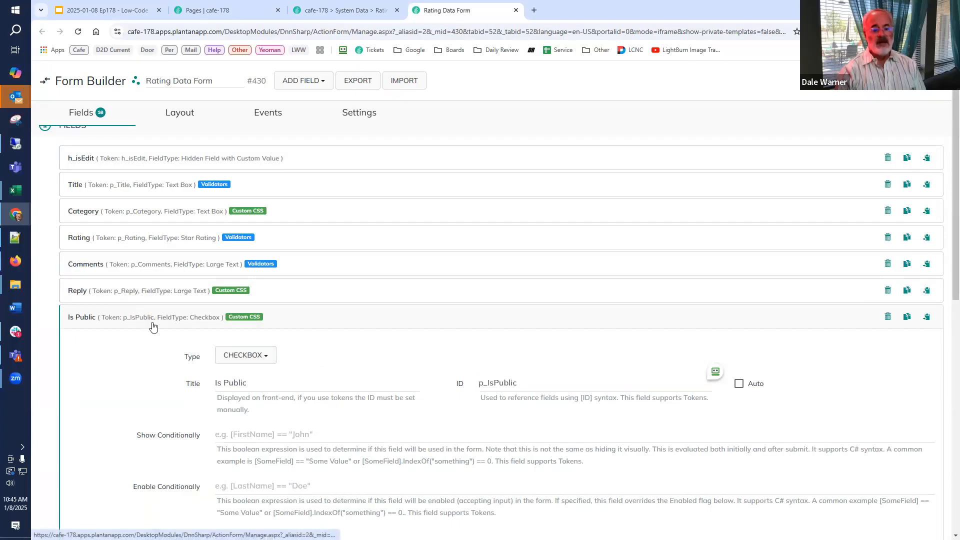
# Open the Add button's Create New Rating Data action and examine the value mapped to Is Public.
pyautogui.click(110, 467)
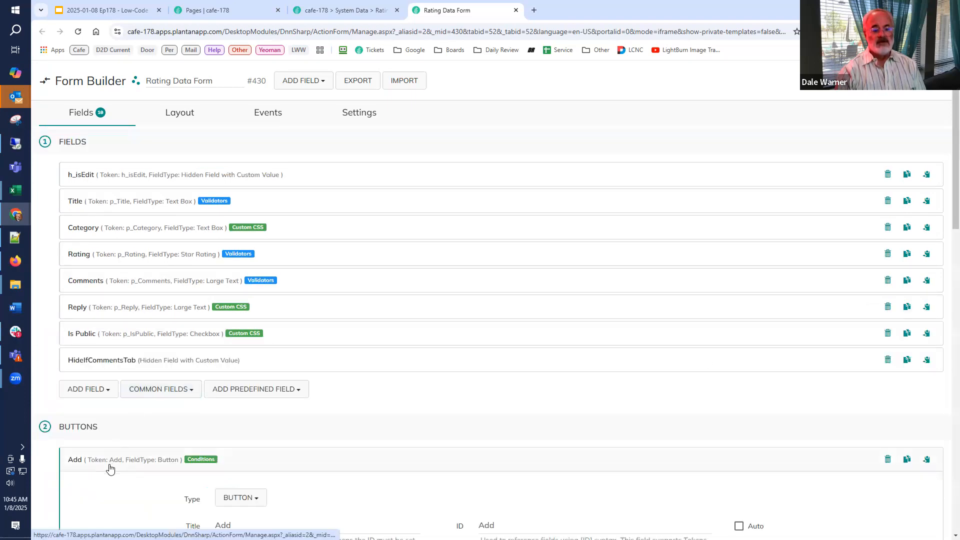
pyautogui.scroll(-15, 111, 467)
pyautogui.scroll(-3, 198, 456)
pyautogui.click(282, 286)
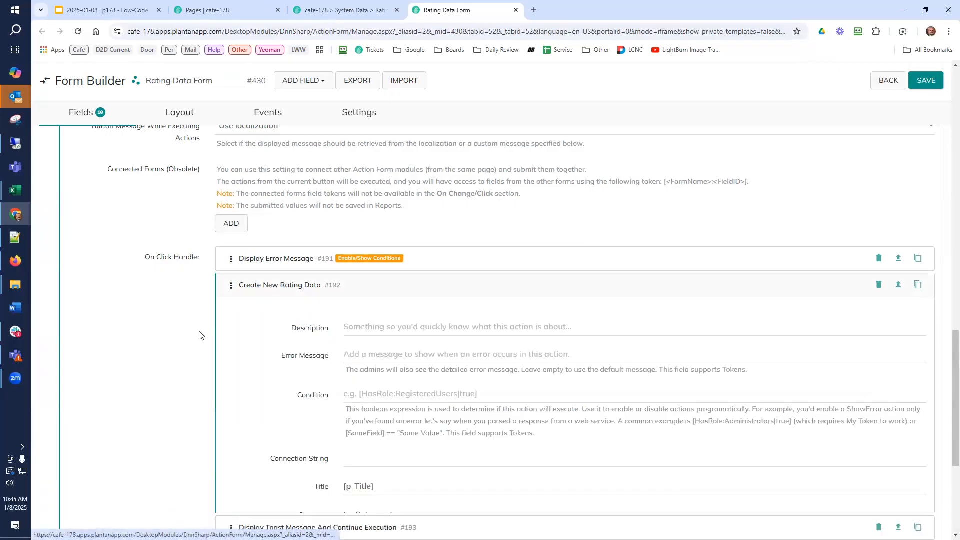
pyautogui.scroll(-2, 210, 333)
pyautogui.scroll(-2, 349, 416)
pyautogui.click(311, 461)
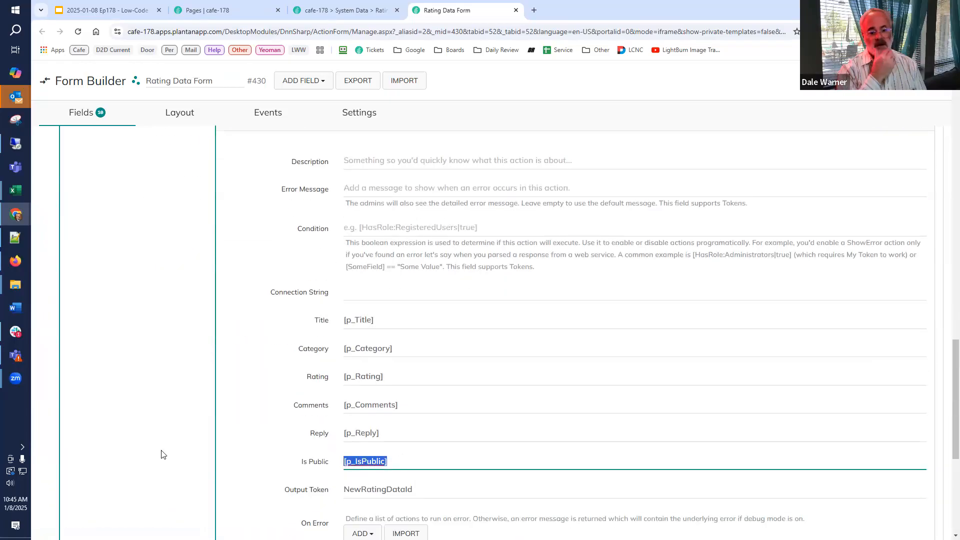
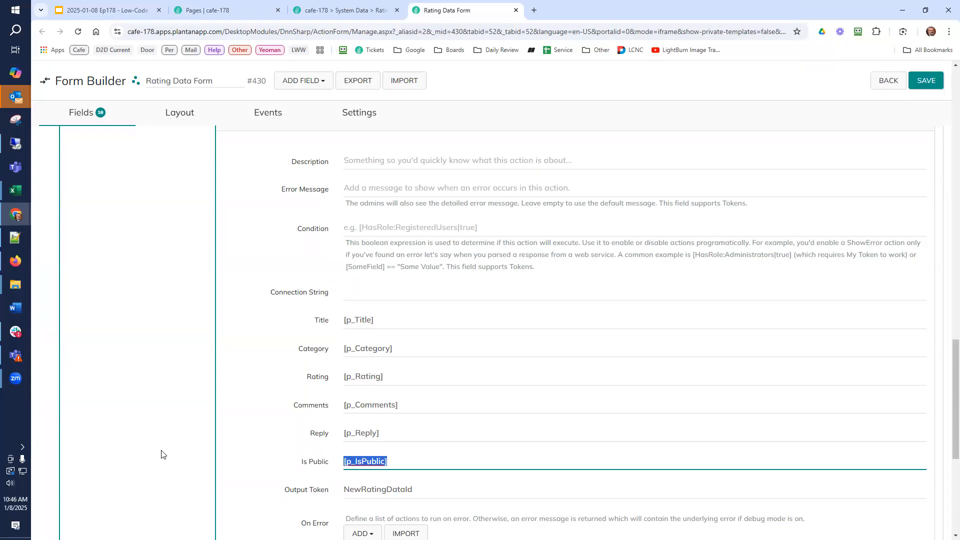
# Collapse the Create New Rating Data action and check the Add button's bind expressions for a Show condition.
pyautogui.scroll(3, 164, 455)
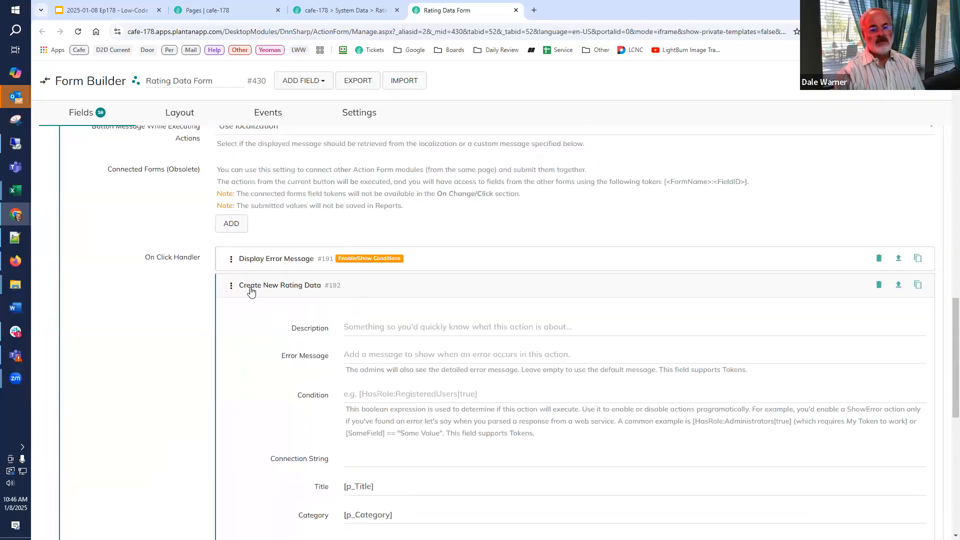
pyautogui.click(258, 285)
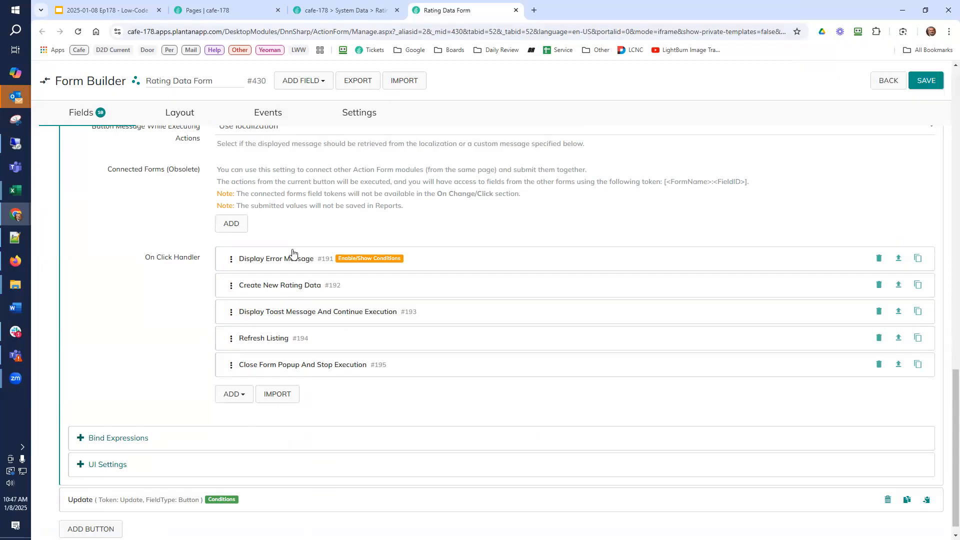
pyautogui.scroll(2, 228, 313)
pyautogui.scroll(-2, 210, 314)
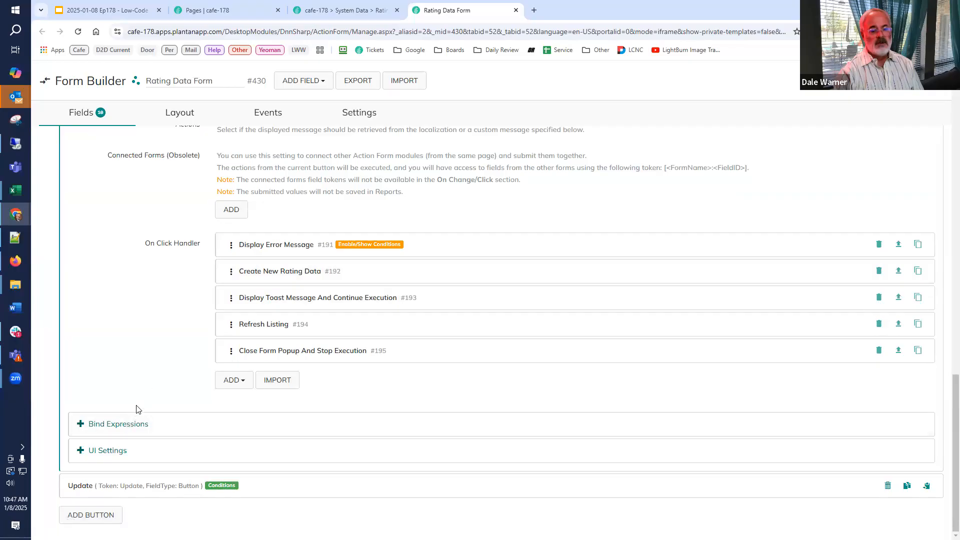
pyautogui.click(135, 422)
pyautogui.scroll(-1, 134, 419)
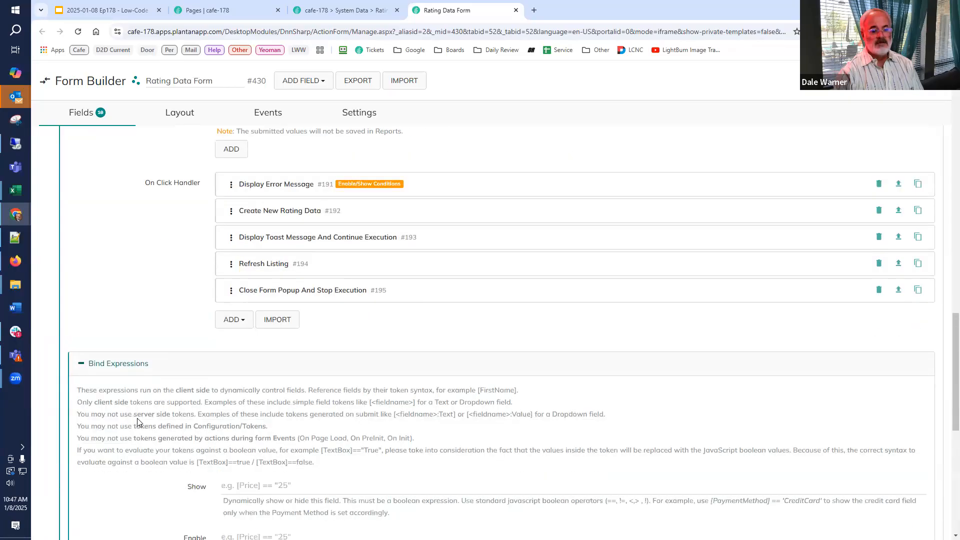
pyautogui.scroll(-4, 135, 419)
pyautogui.click(291, 298)
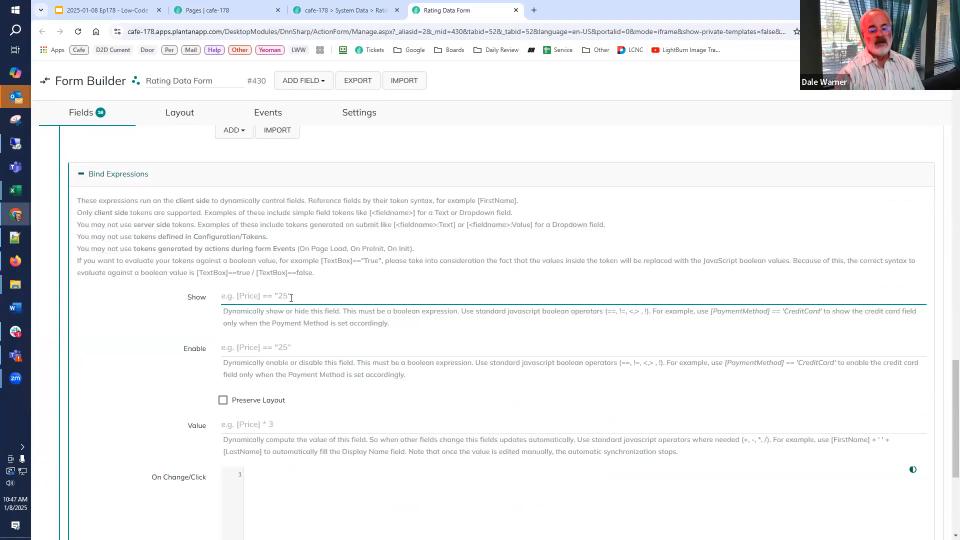
pyautogui.click(139, 175)
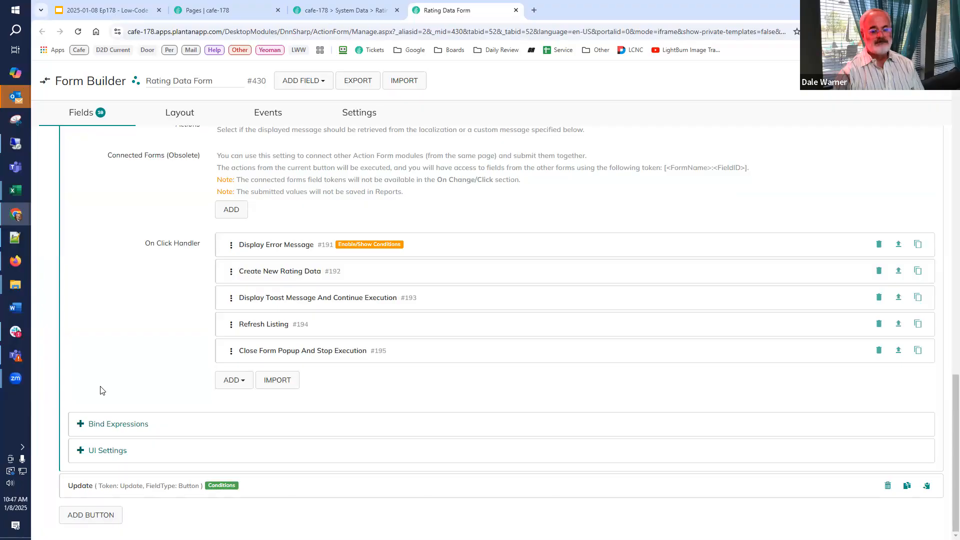
# Close the Add button's settings in the Rating Data Form builder.
pyautogui.scroll(3, 100, 390)
pyautogui.scroll(-3, 99, 393)
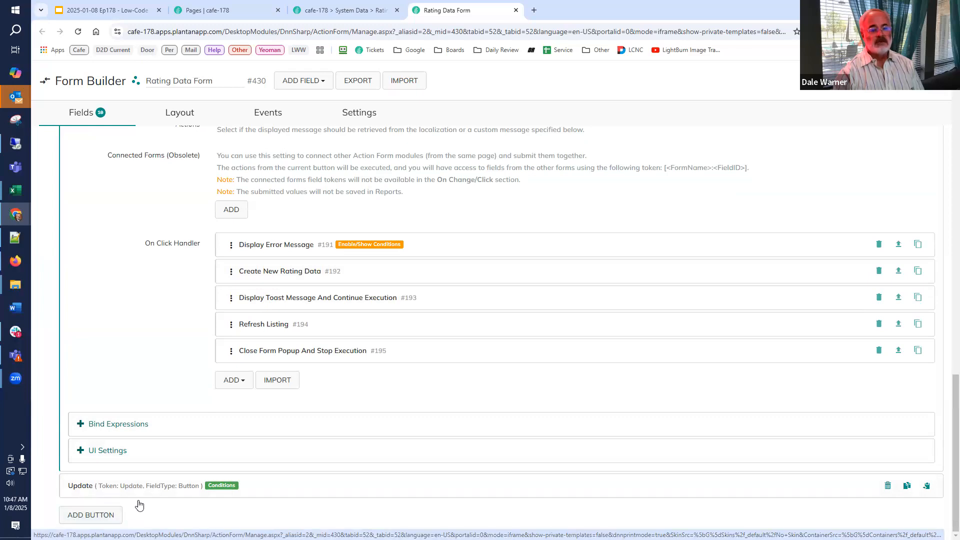
pyautogui.scroll(20, 107, 505)
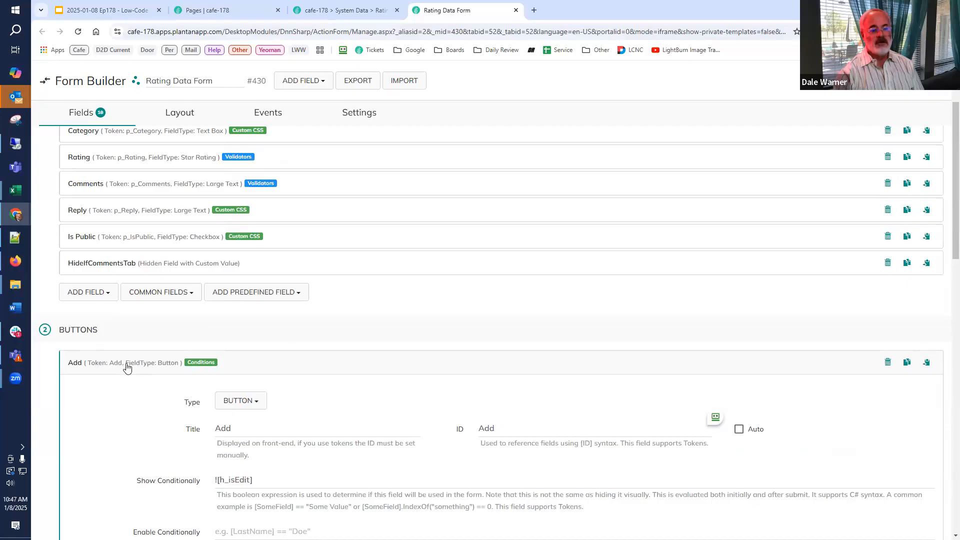
pyautogui.click(126, 367)
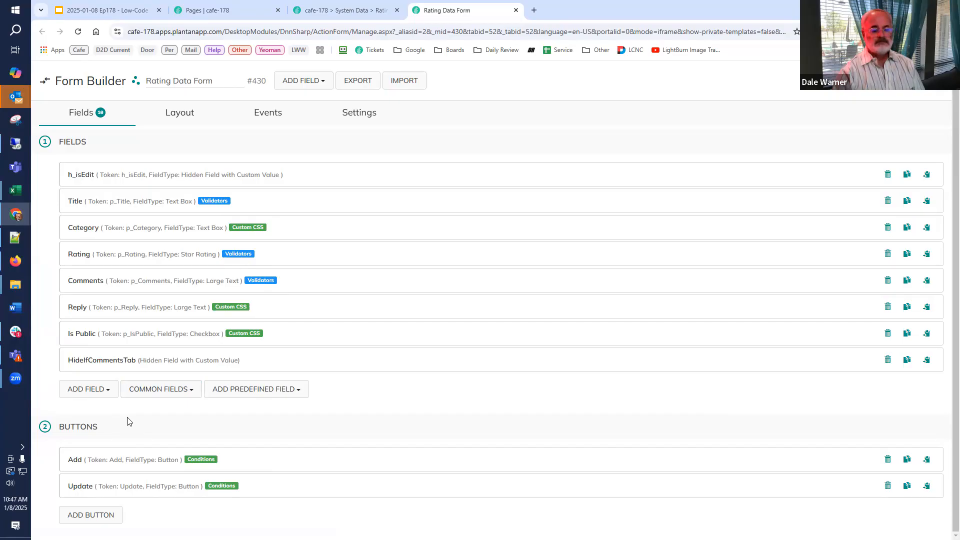
# Return to the cafe-178 site and go to the Ratings page under About Us.
pyautogui.click(312, 12)
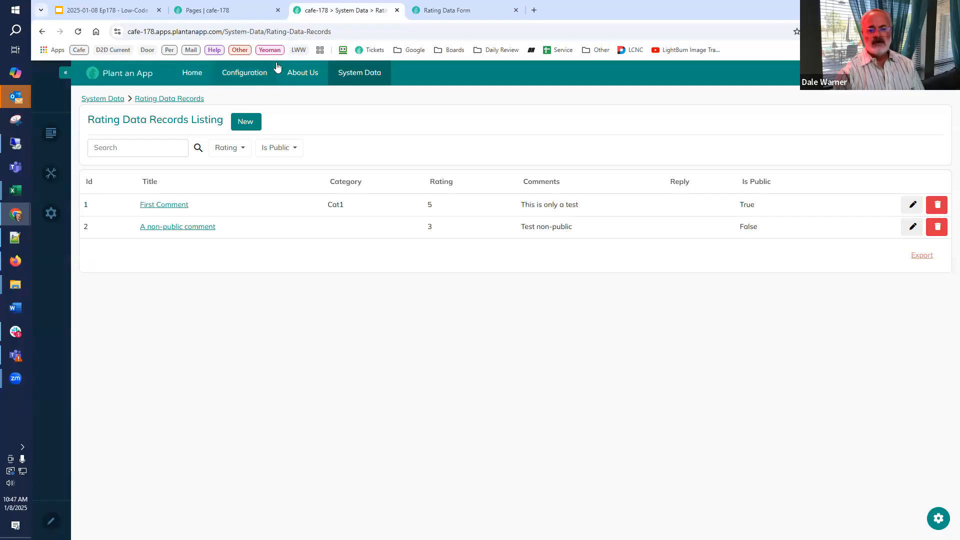
pyautogui.moveTo(328, 90)
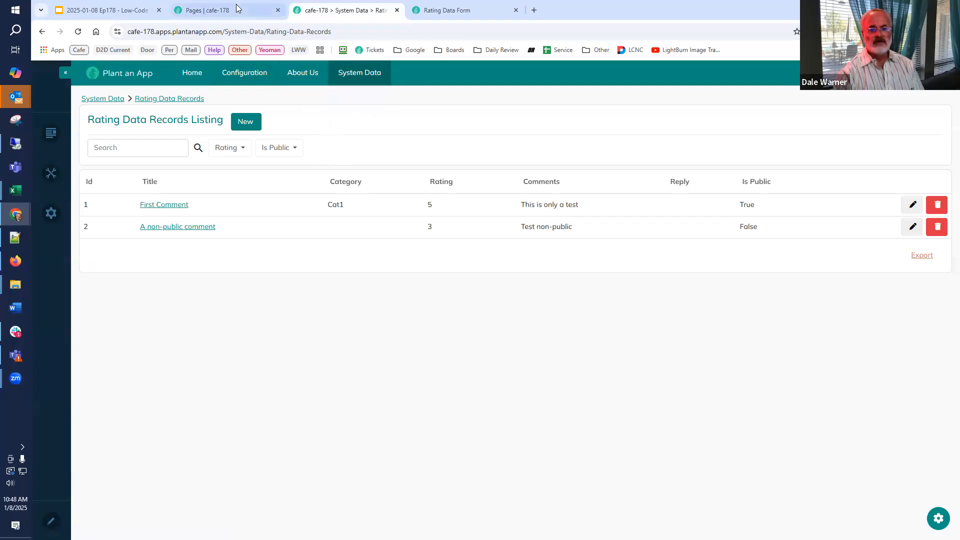
pyautogui.moveTo(300, 75)
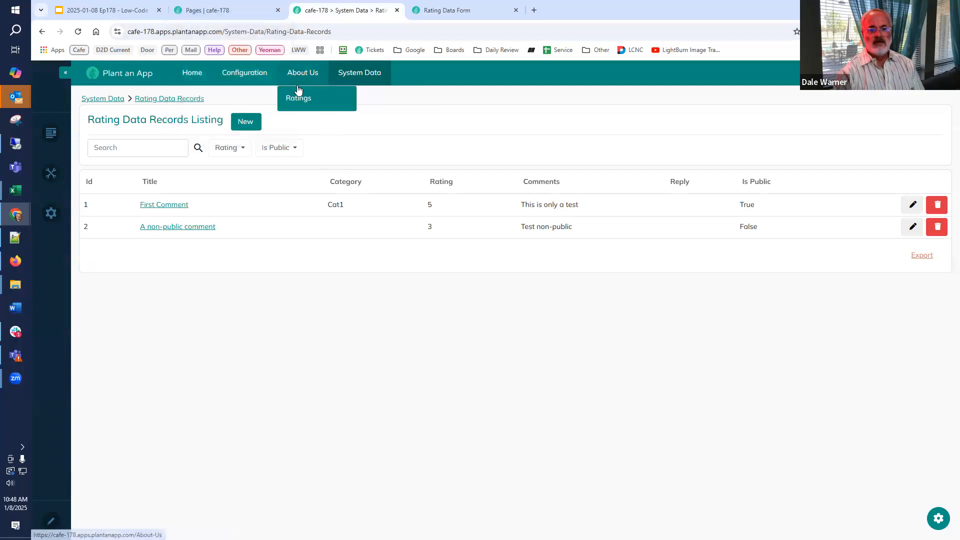
pyautogui.click(298, 100)
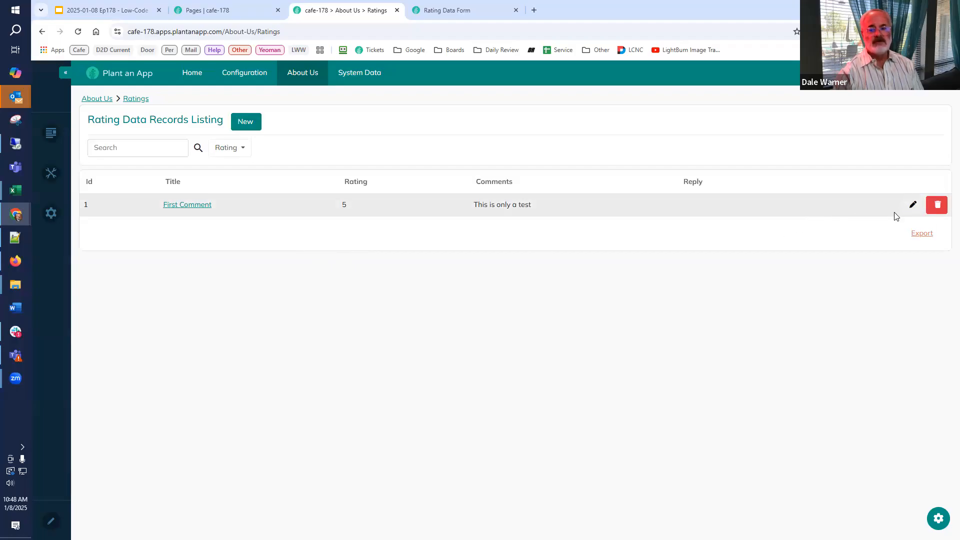
# Add a rating titled "Great Product!" with 5 stars and the comment "I just love your products".
pyautogui.click(241, 125)
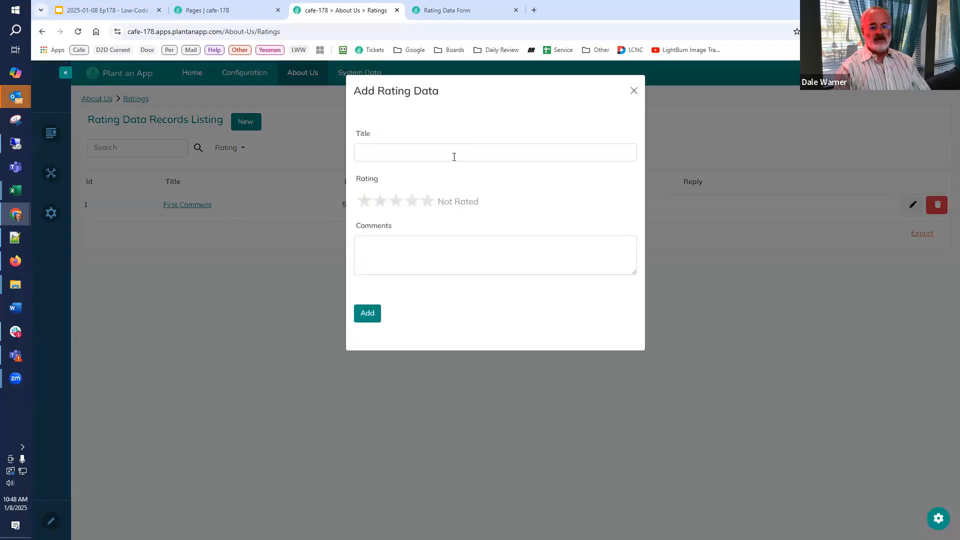
pyautogui.click(457, 153)
pyautogui.write('Great Product!')
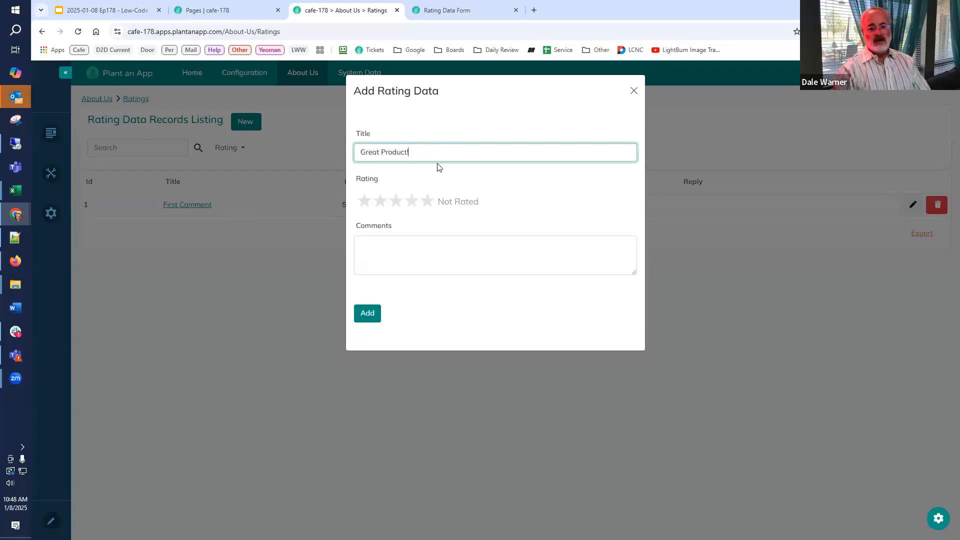
pyautogui.click(429, 202)
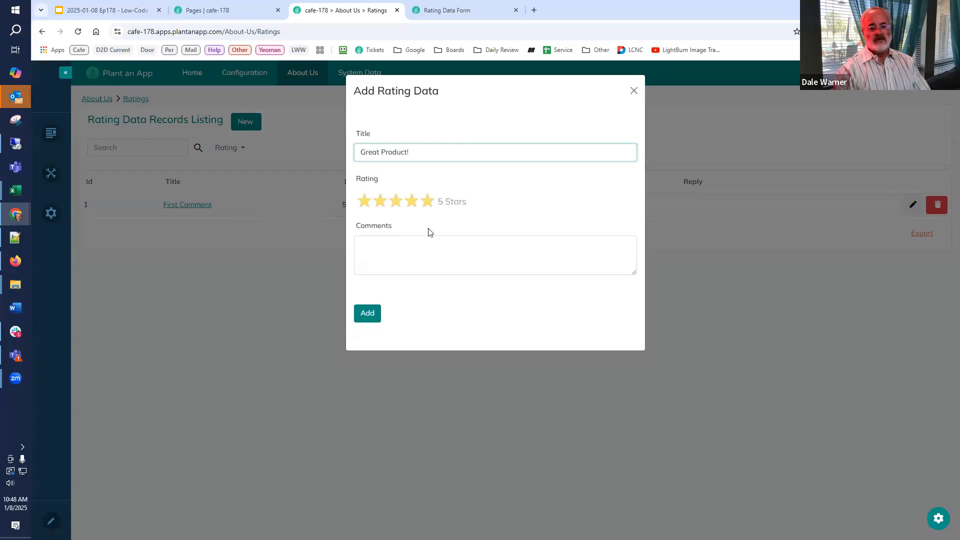
pyautogui.click(426, 248)
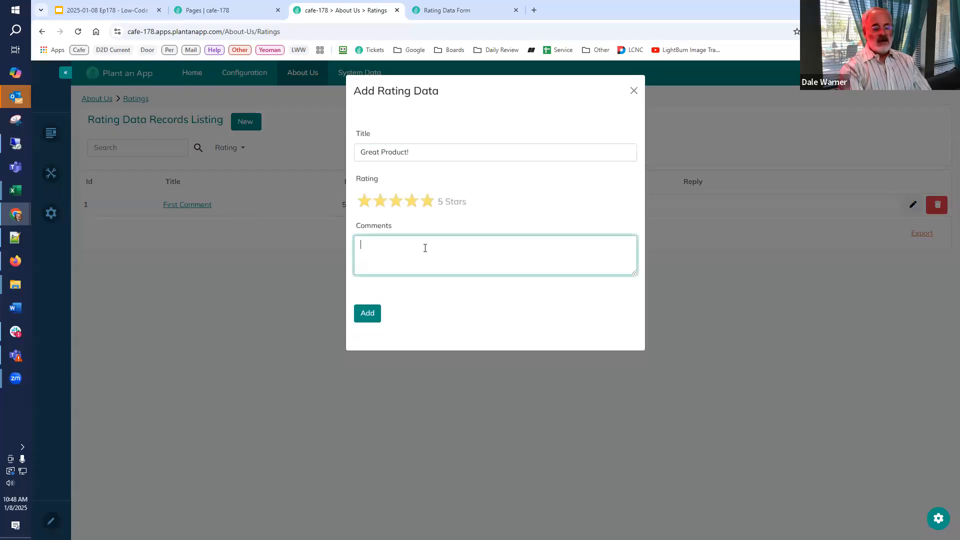
pyautogui.write('I just love your prod')
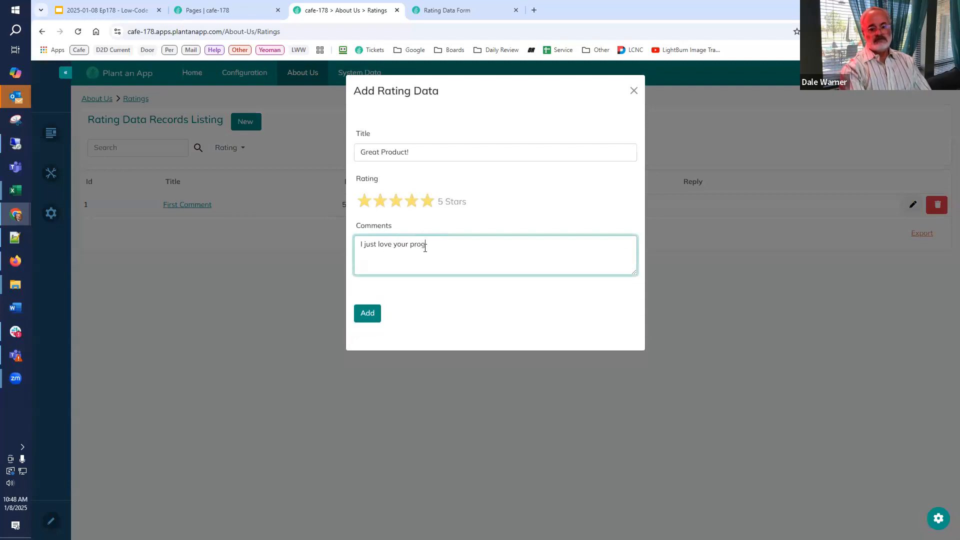
pyautogui.write('ucets')
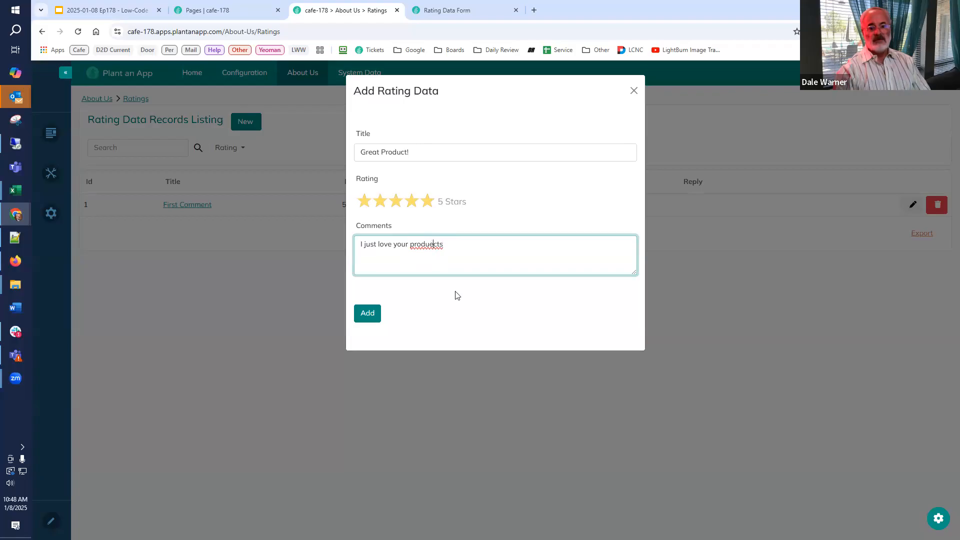
pyautogui.press('BackSpace')
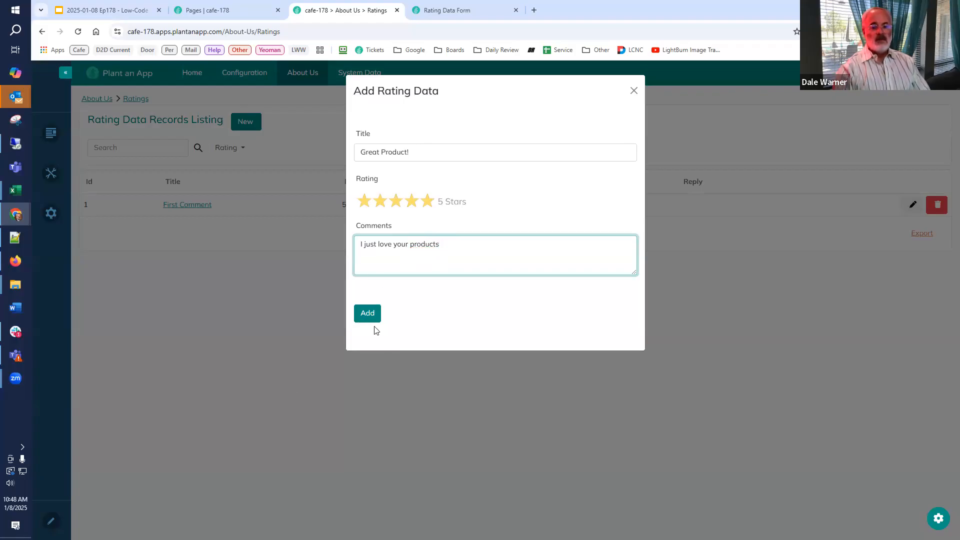
pyautogui.click(367, 314)
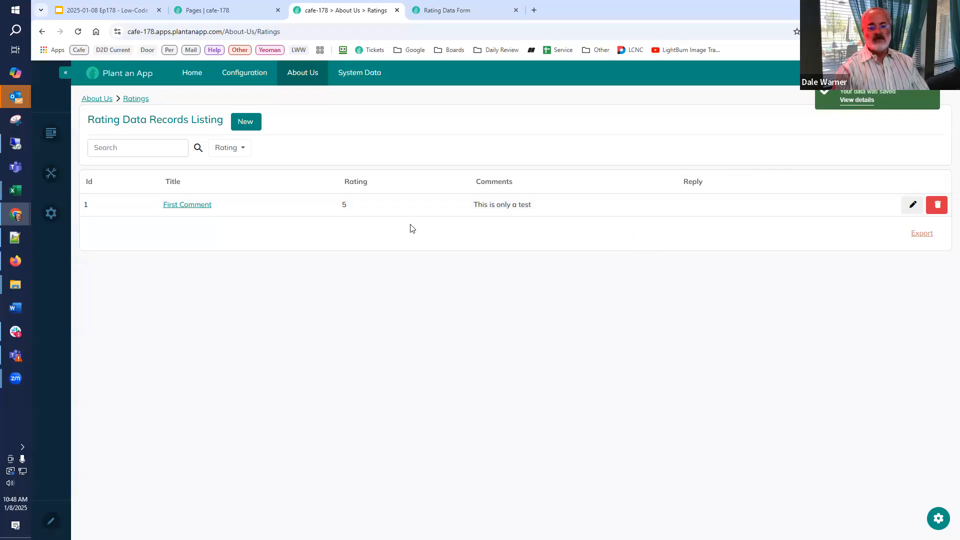
# On the Rating Data Records page, update "Great Product!" with category Cat2, the reply "Thank You!" and Is Public enabled.
pyautogui.moveTo(364, 72)
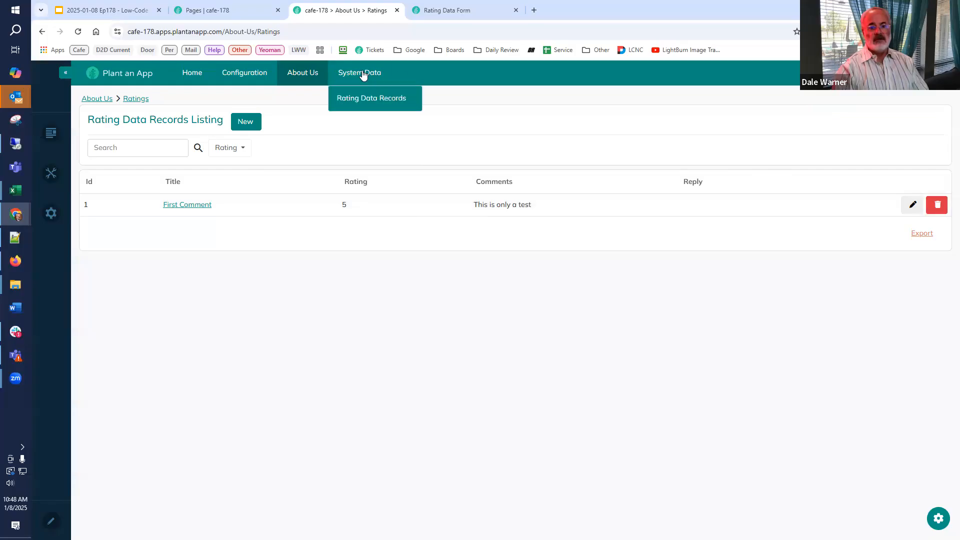
pyautogui.click(358, 100)
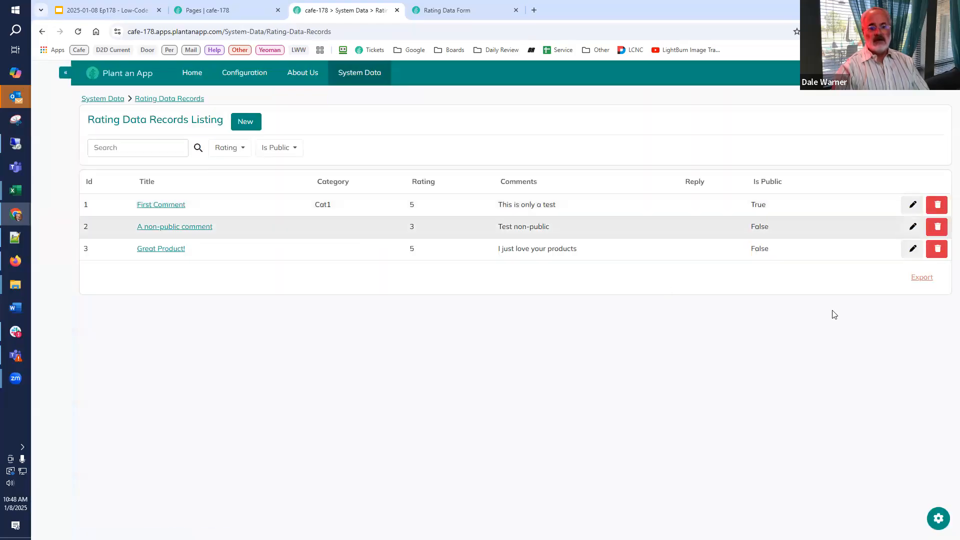
pyautogui.click(905, 252)
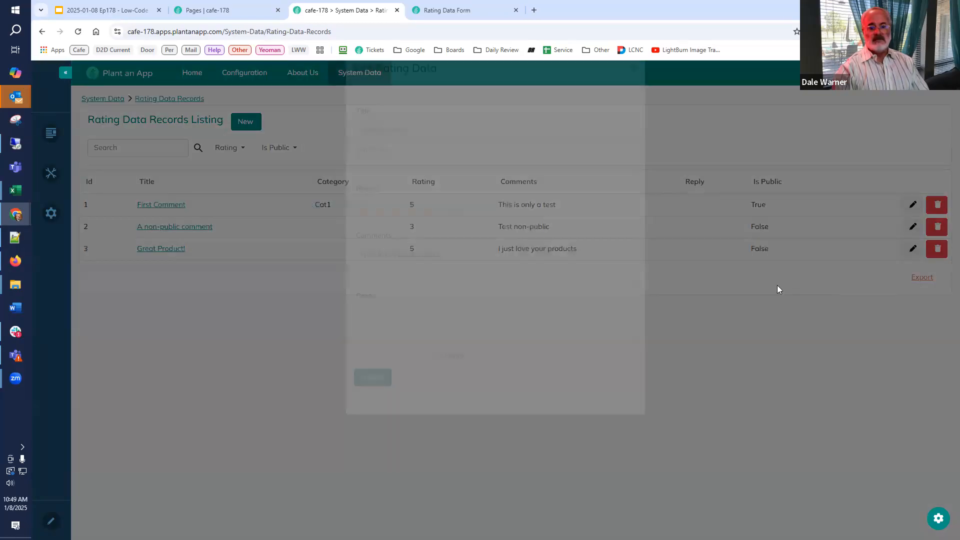
pyautogui.click(450, 192)
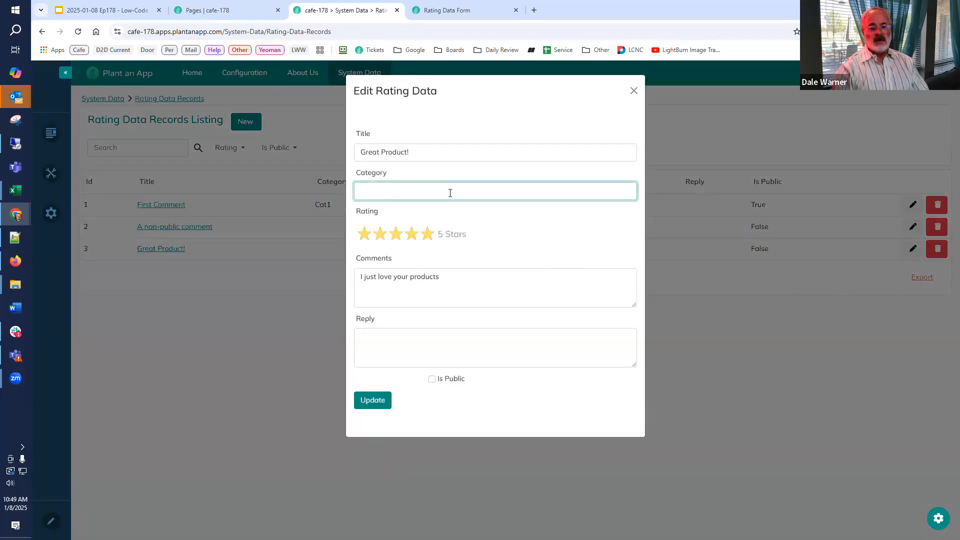
pyautogui.write('Cat2')
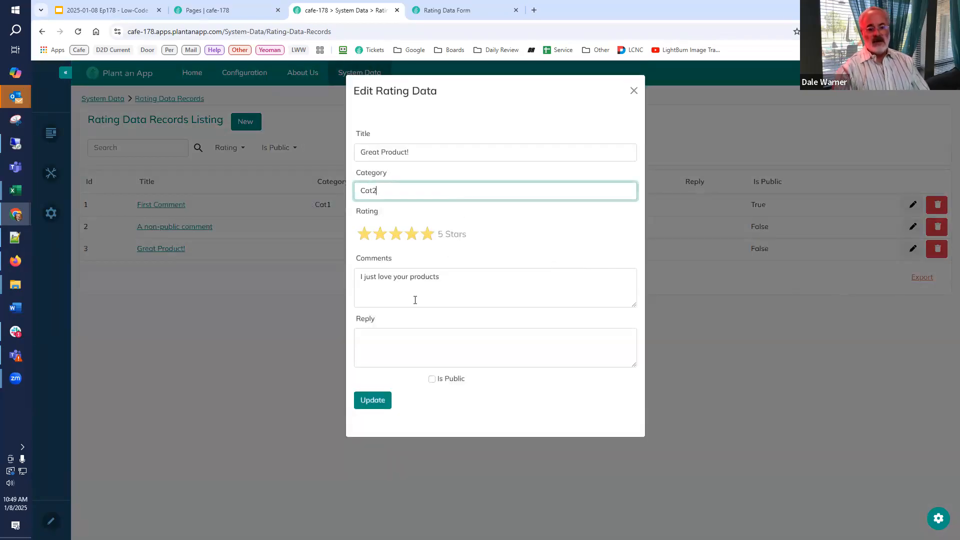
pyautogui.click(432, 380)
pyautogui.click(434, 355)
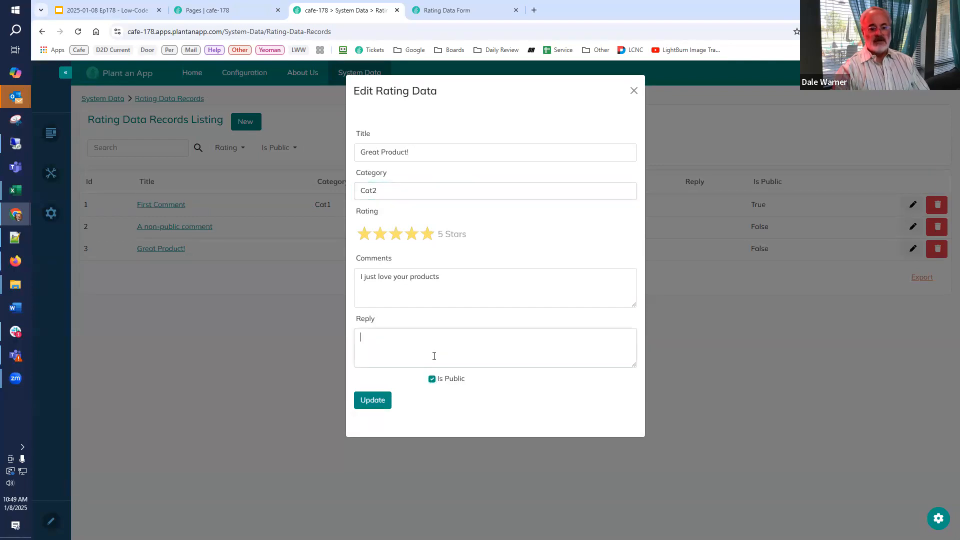
pyautogui.write('Thank You!')
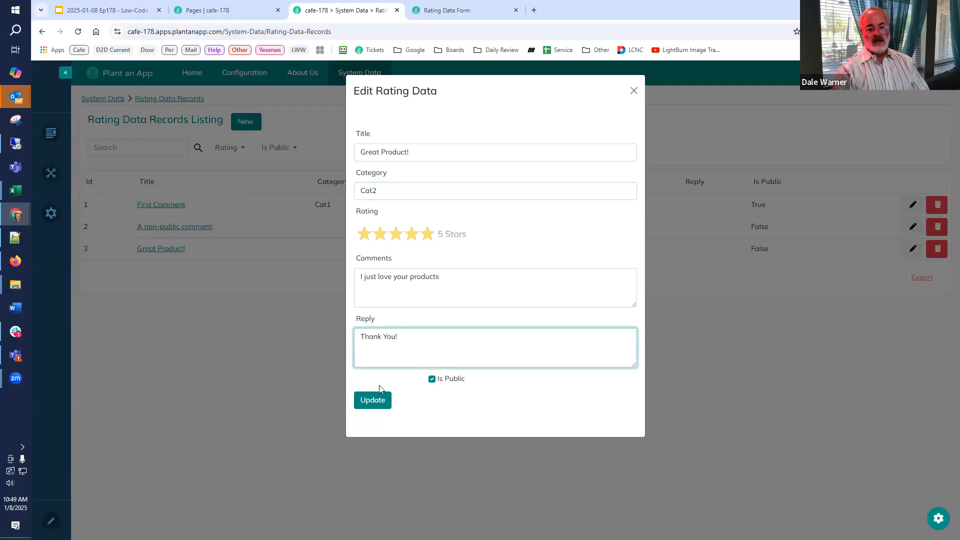
pyautogui.click(373, 400)
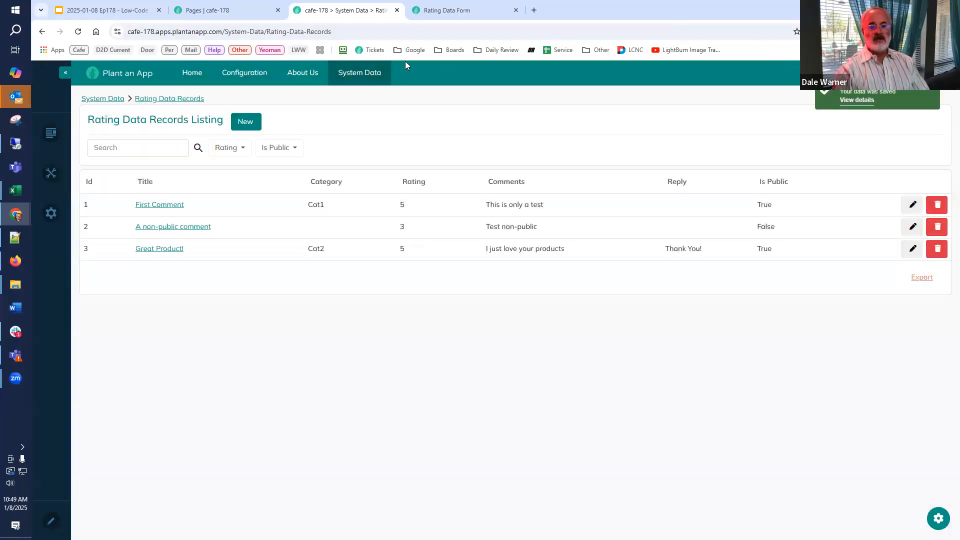
# Check the About Us Ratings page for the updated "Great Product!" record.
pyautogui.moveTo(309, 72)
pyautogui.click(304, 96)
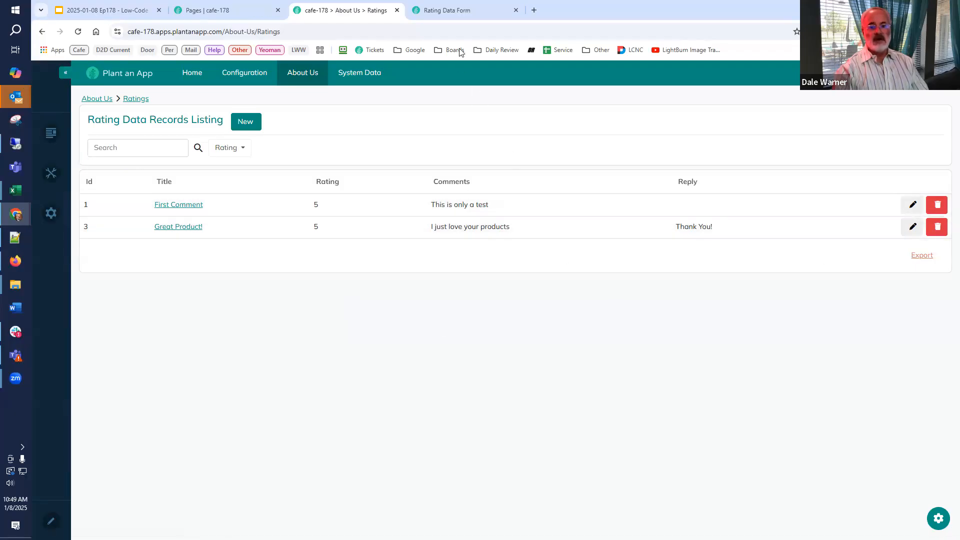
# In the Rating Data Form builder, append a Display Toast Message And Continue Execution action to the Add button's On Click Handler.
pyautogui.click(454, 11)
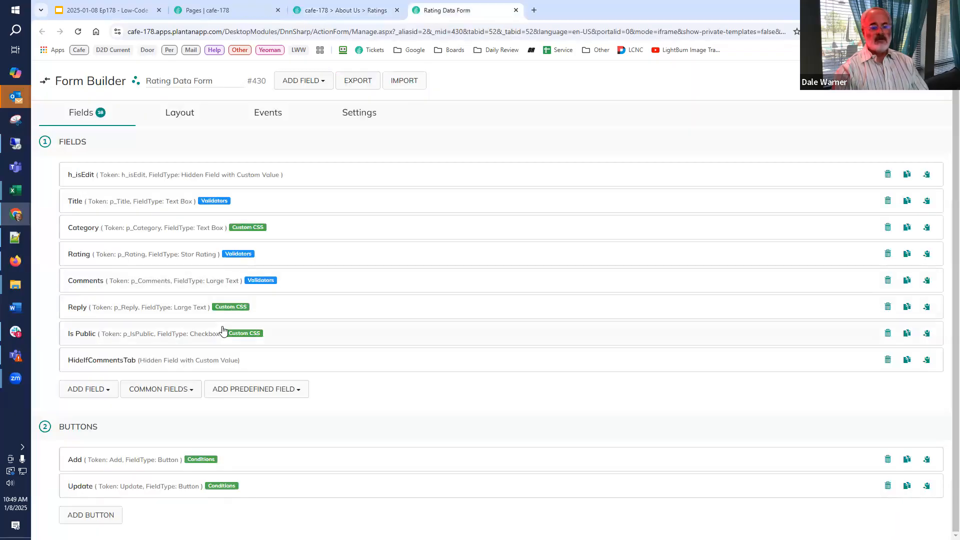
pyautogui.click(116, 467)
pyautogui.scroll(-15, 310, 416)
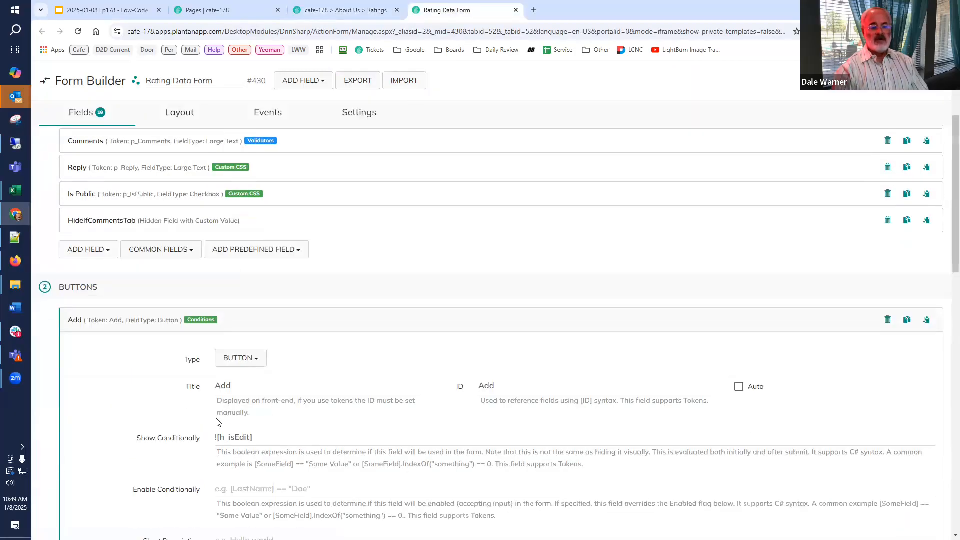
pyautogui.click(241, 386)
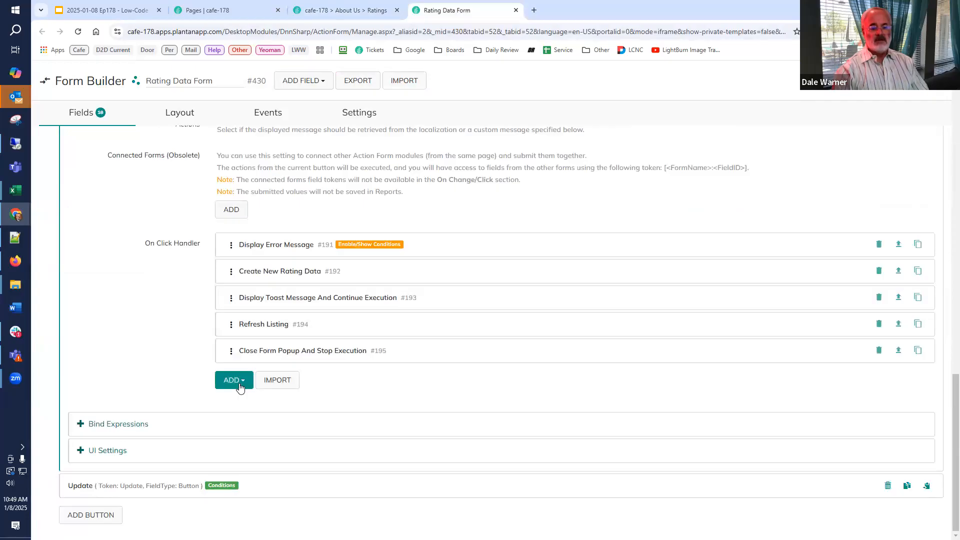
pyautogui.write('toast ')
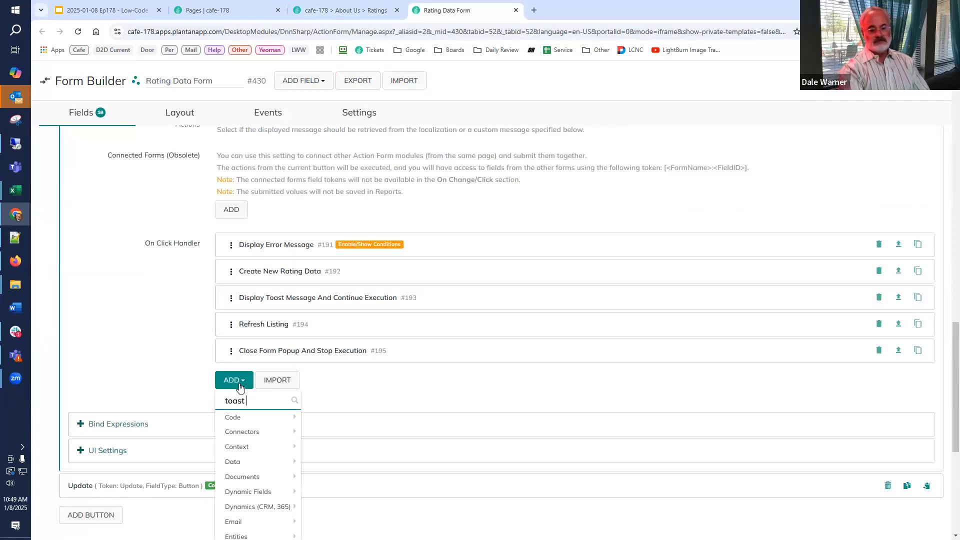
pyautogui.write('and')
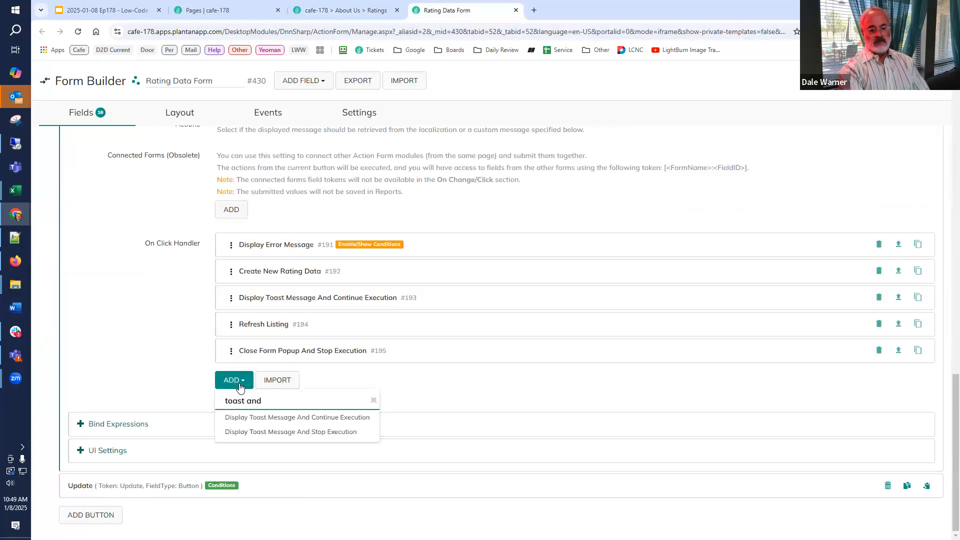
pyautogui.click(257, 419)
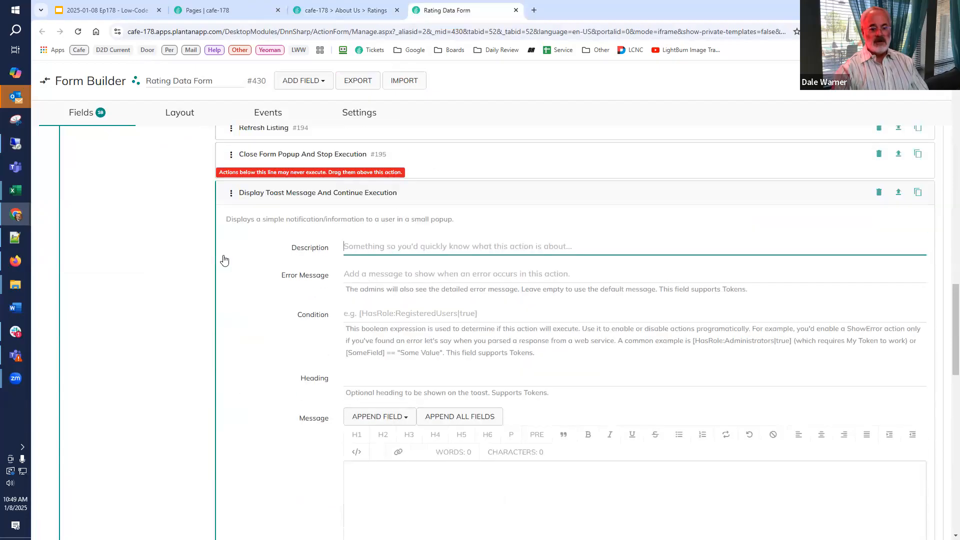
# Collapse the new toast action and move it above Close Form Popup And Stop Execution.
pyautogui.scroll(2, 255, 282)
pyautogui.click(256, 279)
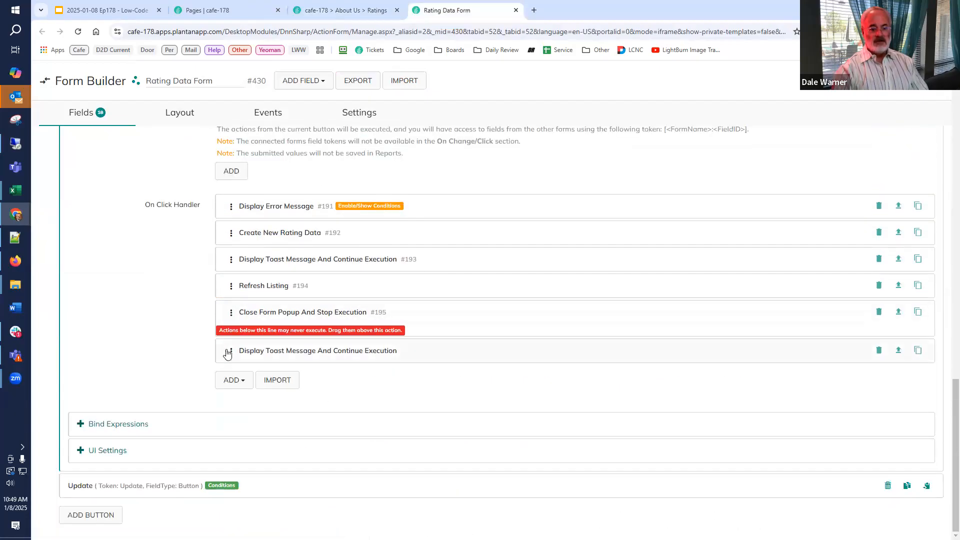
pyautogui.moveTo(229, 348)
pyautogui.mouseDown()
pyautogui.moveTo(243, 336)
pyautogui.moveTo(242, 345)
pyautogui.mouseUp()
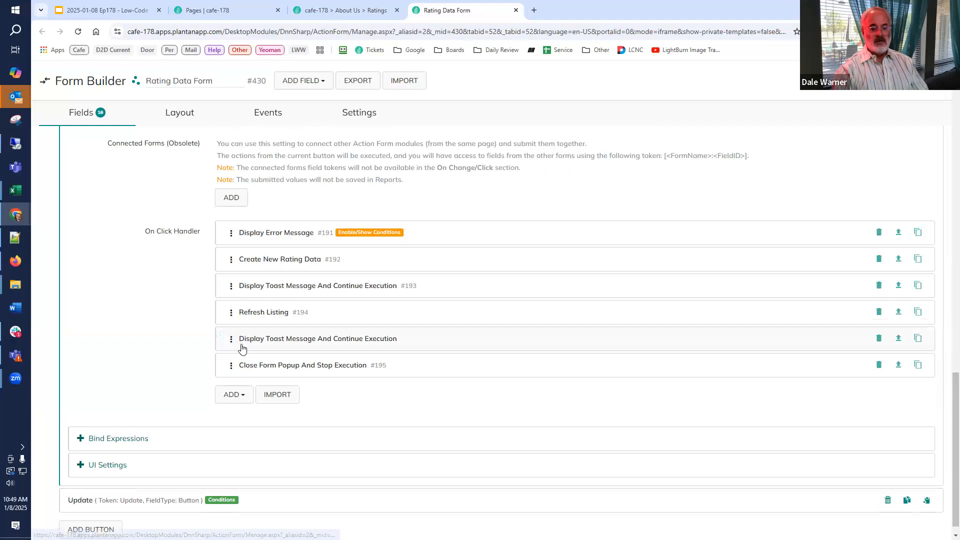
# Give the new toast the heading "Saved" and the message "Your rating has been saved and is under review.".
pyautogui.click(291, 344)
pyautogui.scroll(-3, 340, 300)
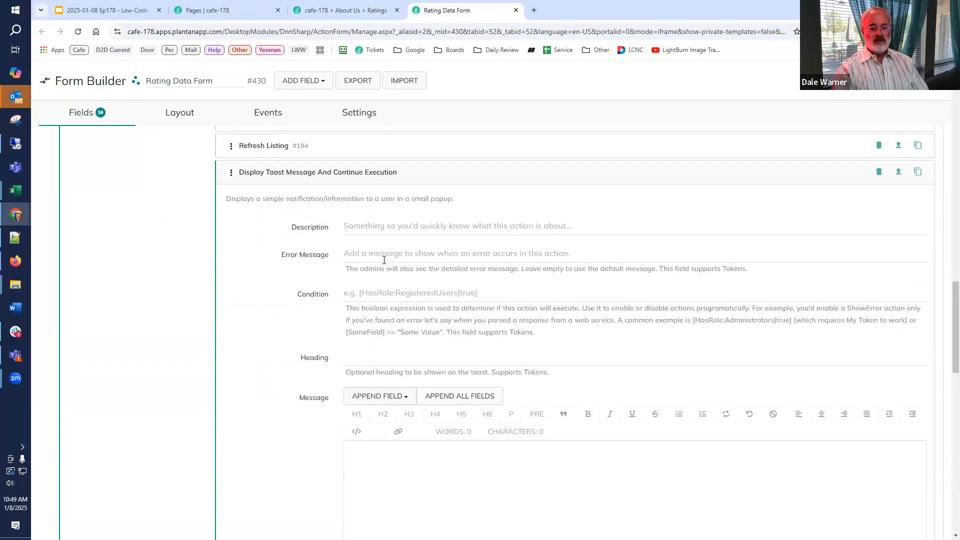
pyautogui.click(407, 375)
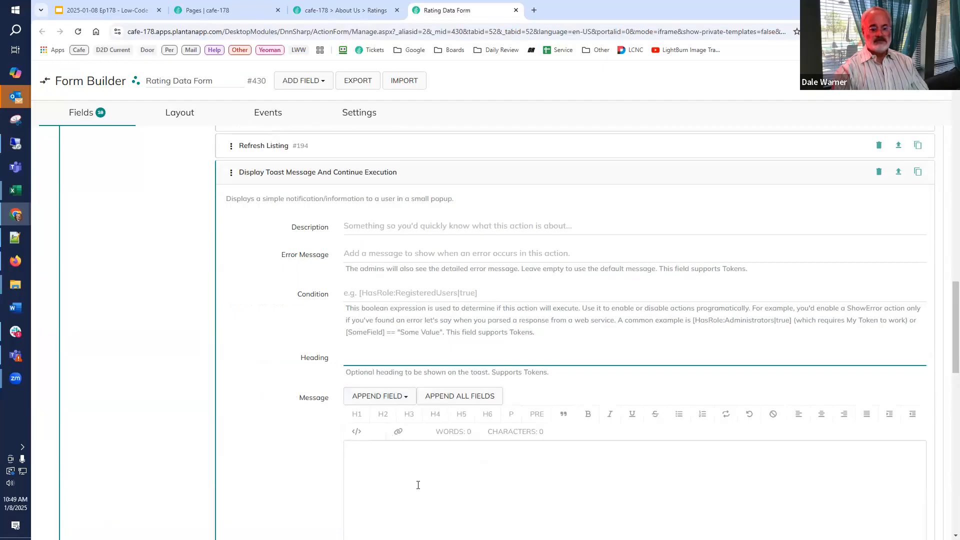
pyautogui.write('Saved')
pyautogui.click(418, 486)
pyautogui.write('Yioour')
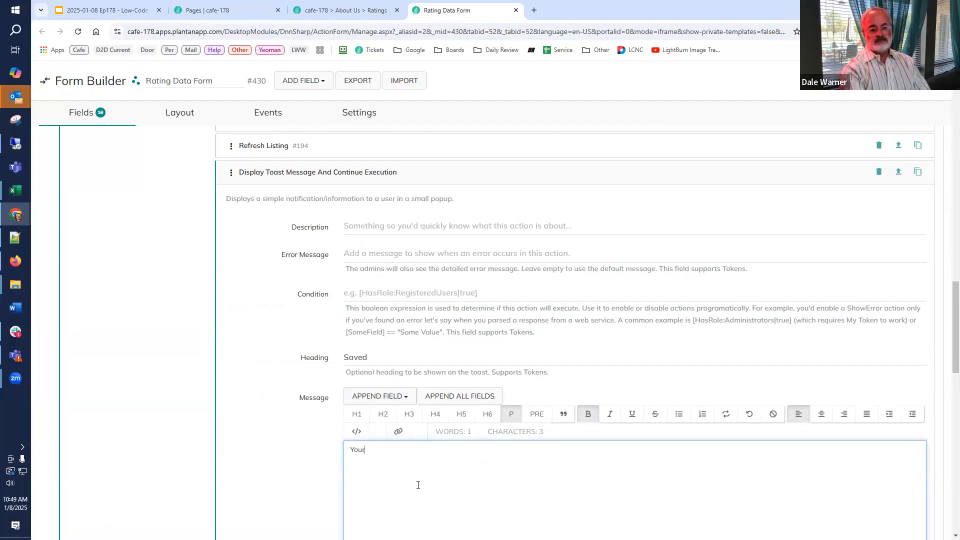
pyautogui.write(' rating has been ')
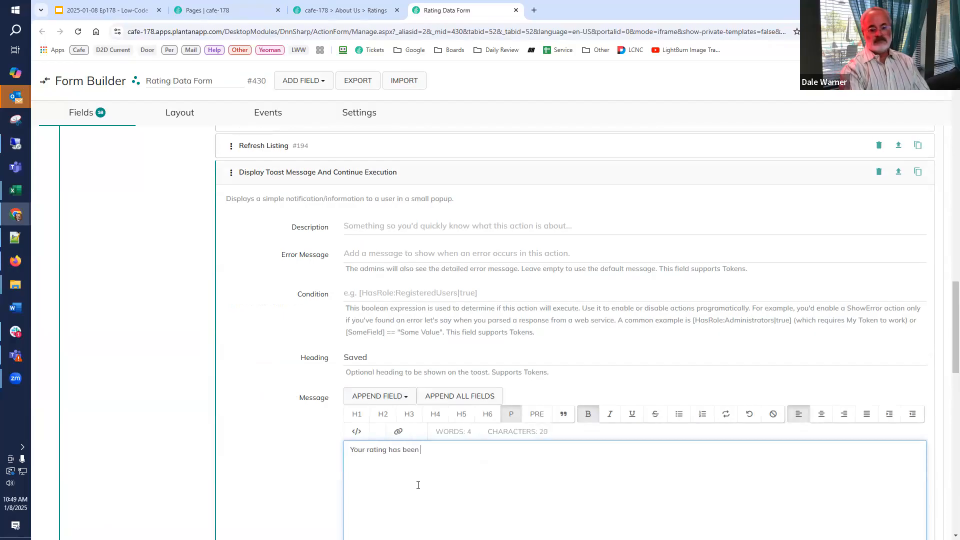
pyautogui.write('saved and w')
pyautogui.write('iew.')
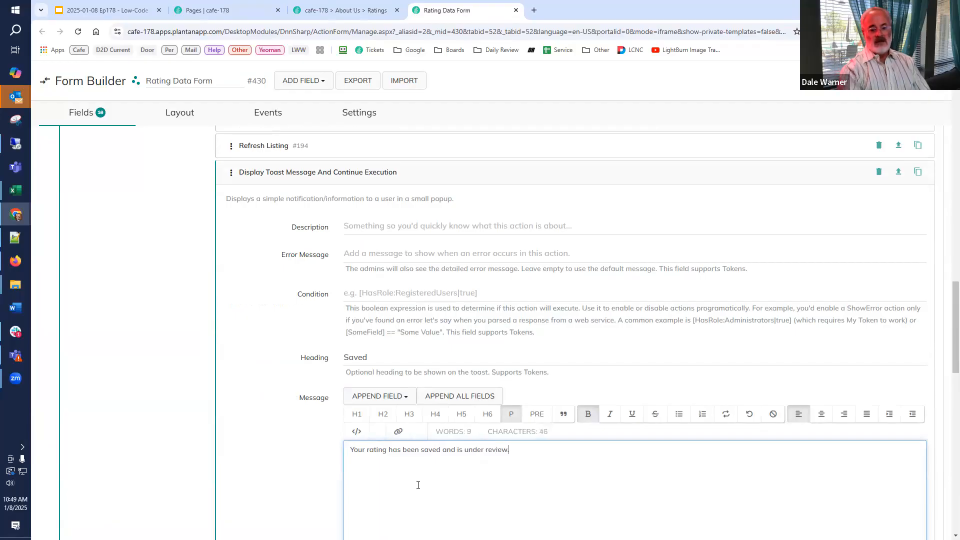
# Set the toast's background color to green and enable Allow Toast Close.
pyautogui.scroll(-2, 280, 404)
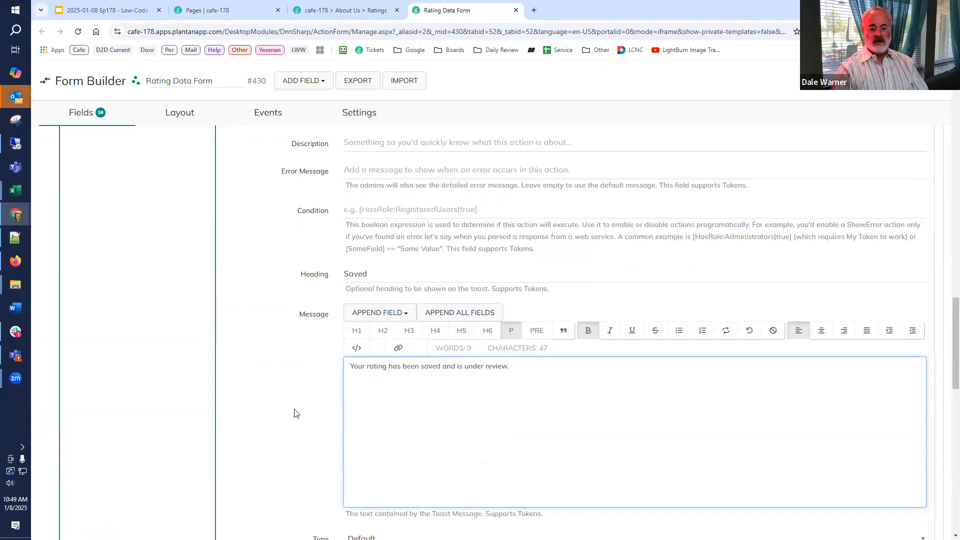
pyautogui.scroll(-3, 307, 386)
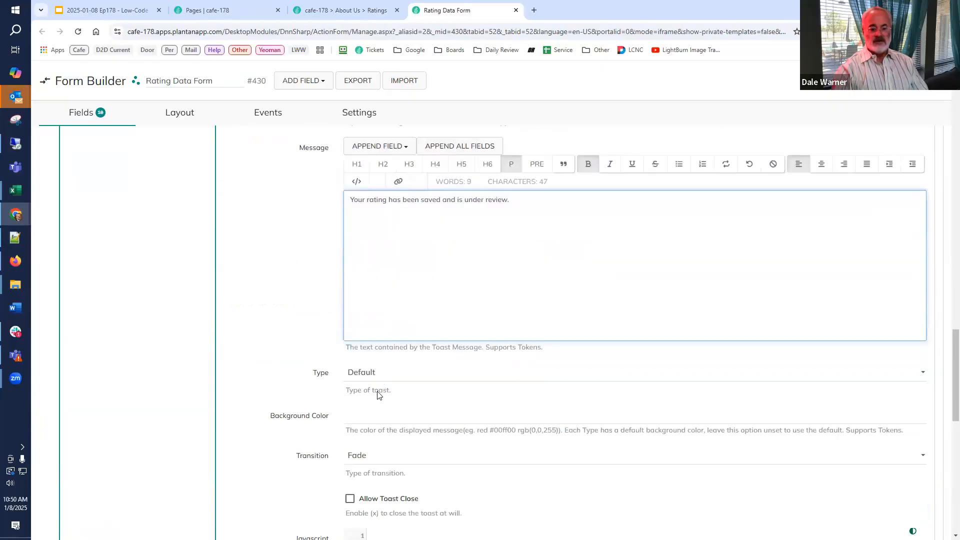
pyautogui.write('green')
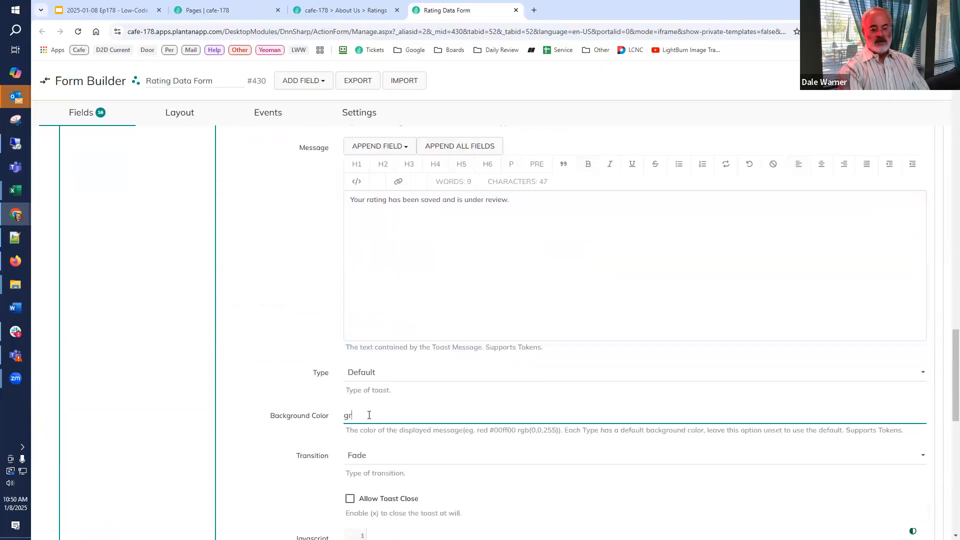
pyautogui.scroll(-3, 350, 398)
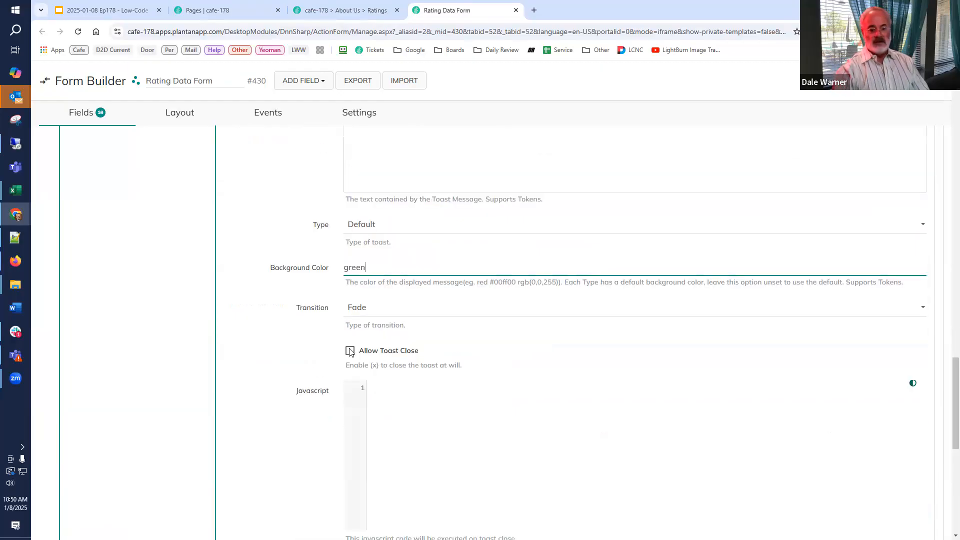
pyautogui.click(351, 332)
pyautogui.scroll(-3, 371, 383)
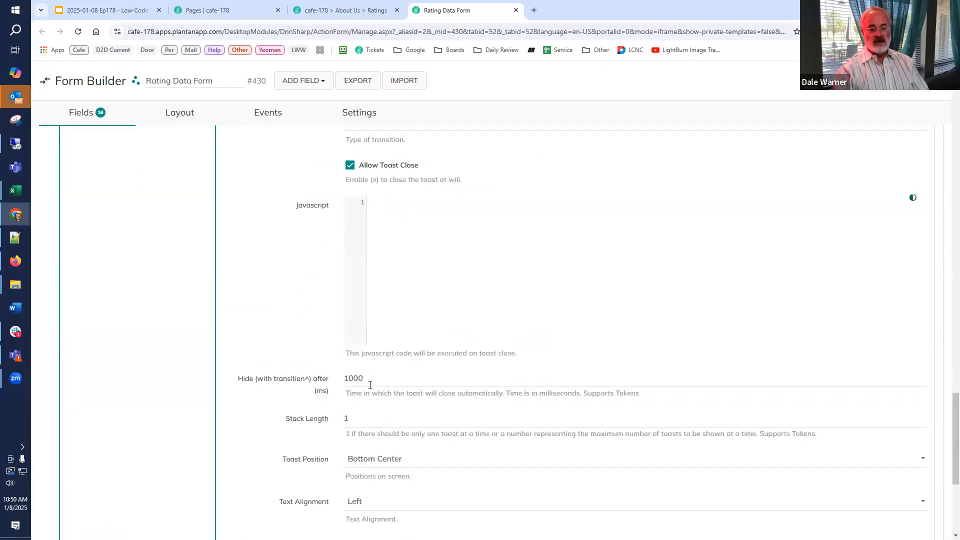
# Set the toast to hide after 10000 ms and its position to Middle Center.
pyautogui.click(371, 383)
pyautogui.write('0')
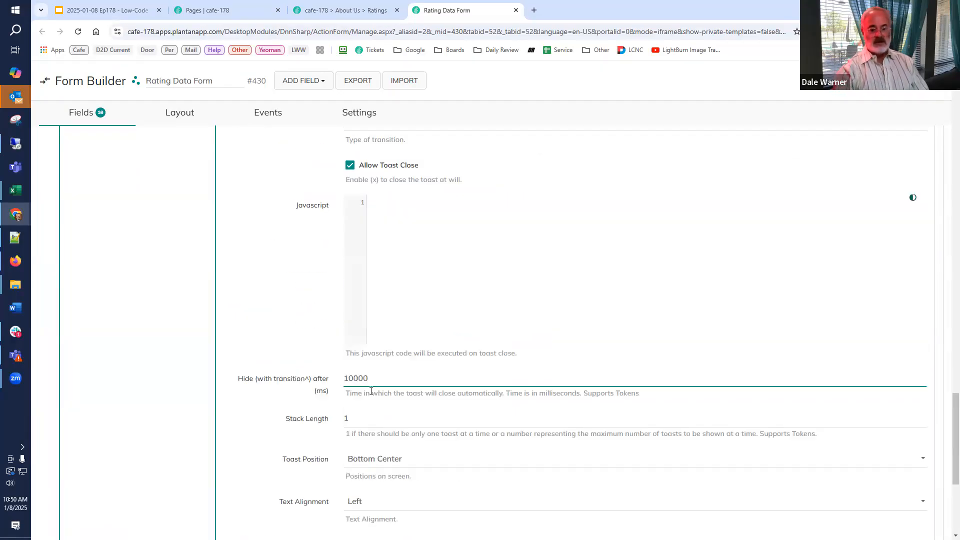
pyautogui.scroll(-2, 335, 398)
pyautogui.click(425, 378)
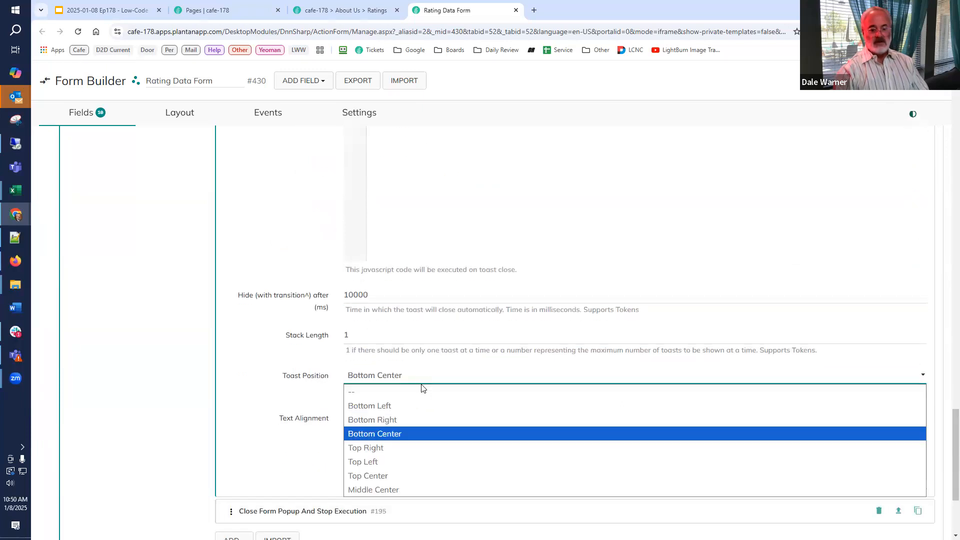
pyautogui.click(400, 490)
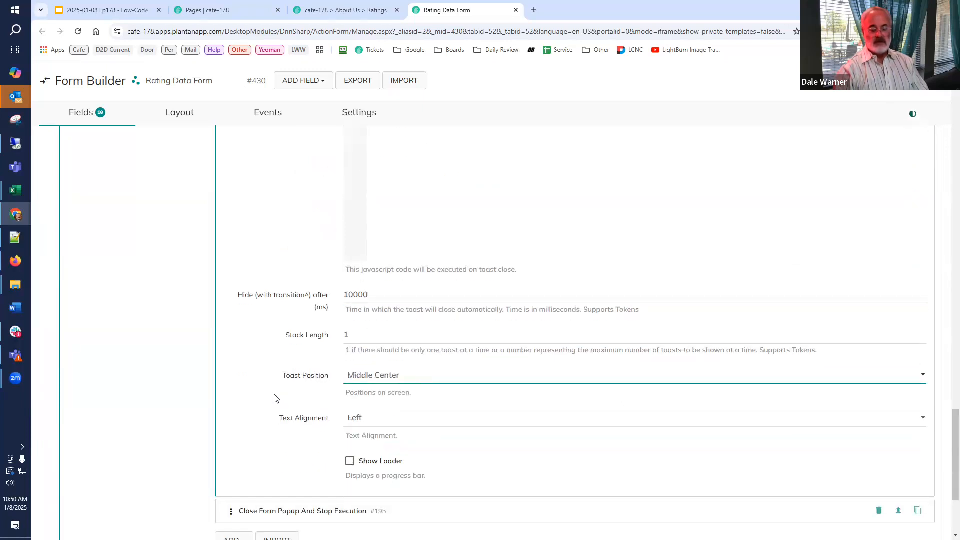
pyautogui.scroll(-2, 274, 399)
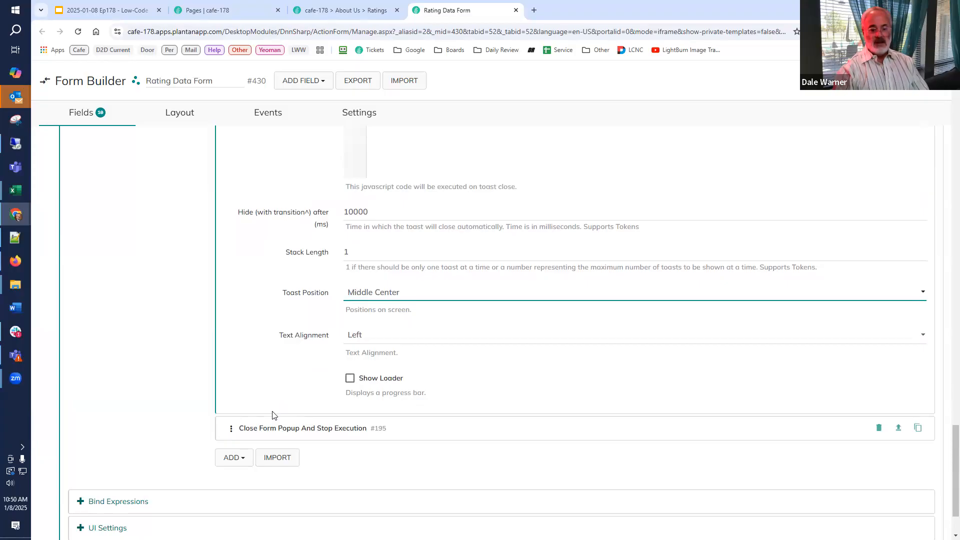
# Reload the About Us Ratings page and add a rating titled "I like this." with 4 stars and the comment "no comment".
pyautogui.click(345, 10)
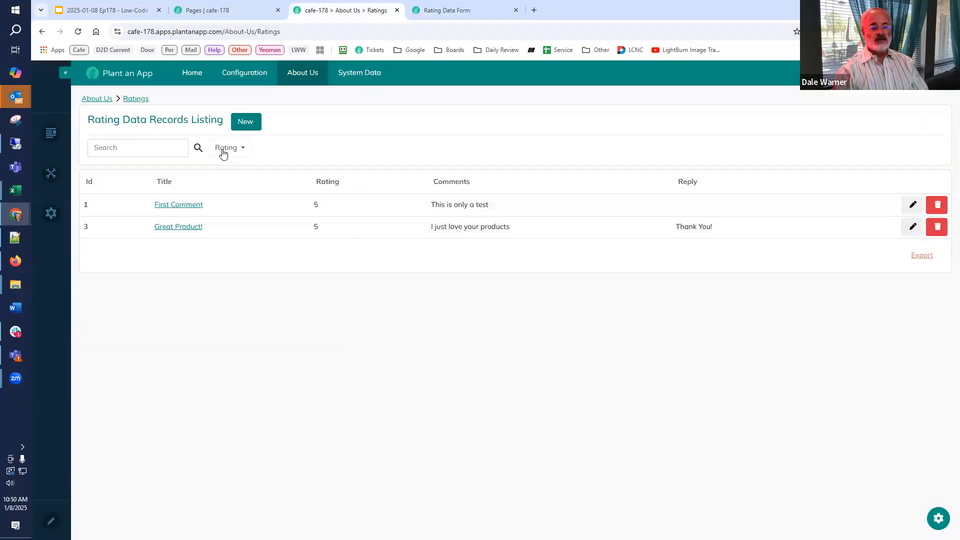
pyautogui.click(80, 32)
pyautogui.click(245, 122)
pyautogui.click(443, 154)
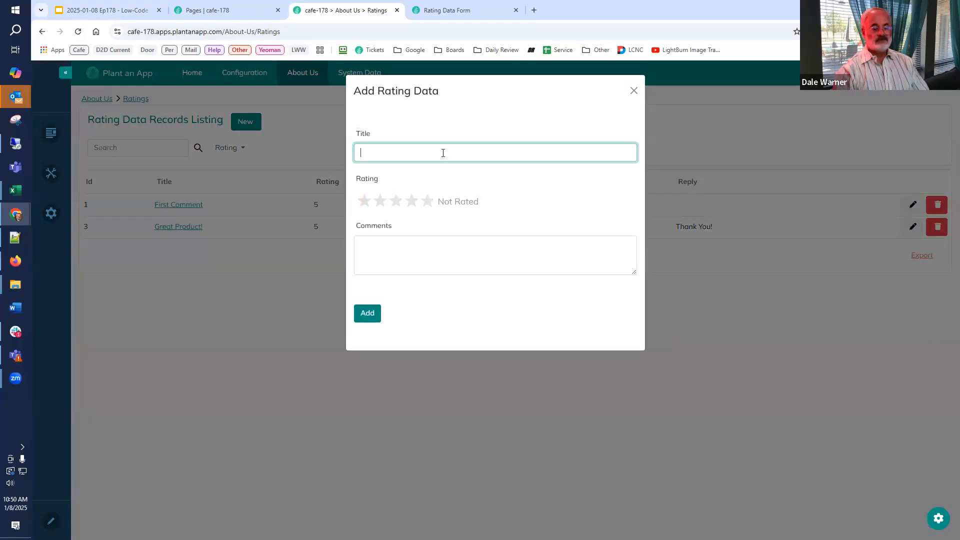
pyautogui.write('I like this')
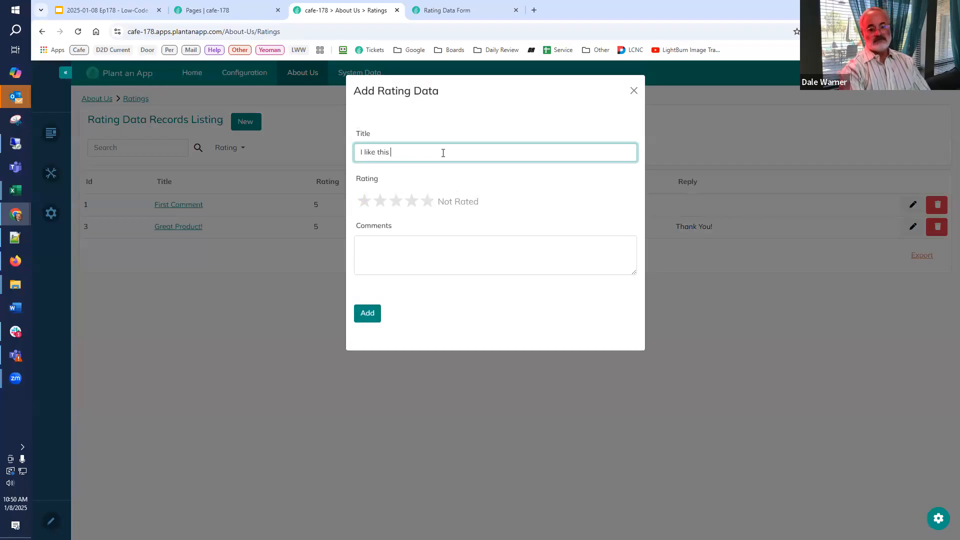
pyautogui.write('.')
pyautogui.click(413, 200)
pyautogui.click(416, 244)
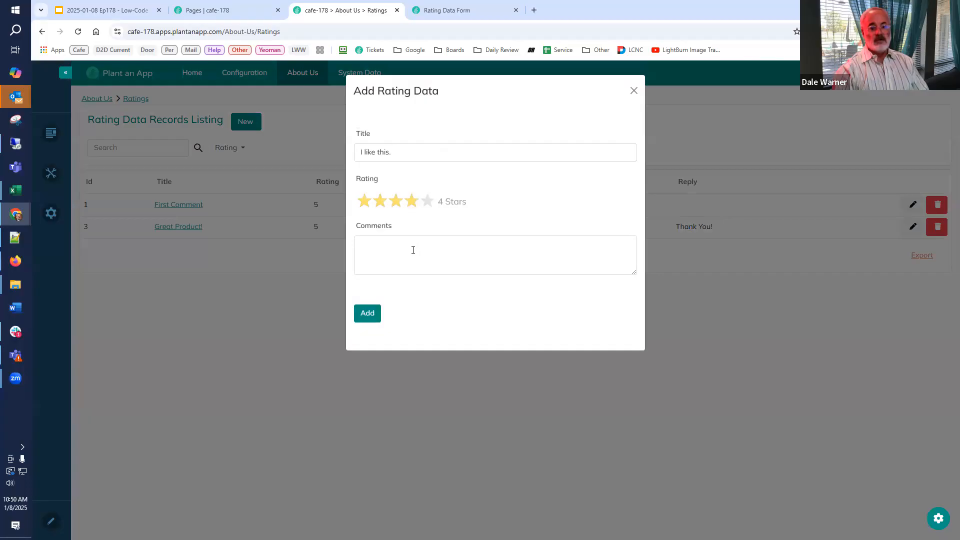
pyautogui.click(372, 318)
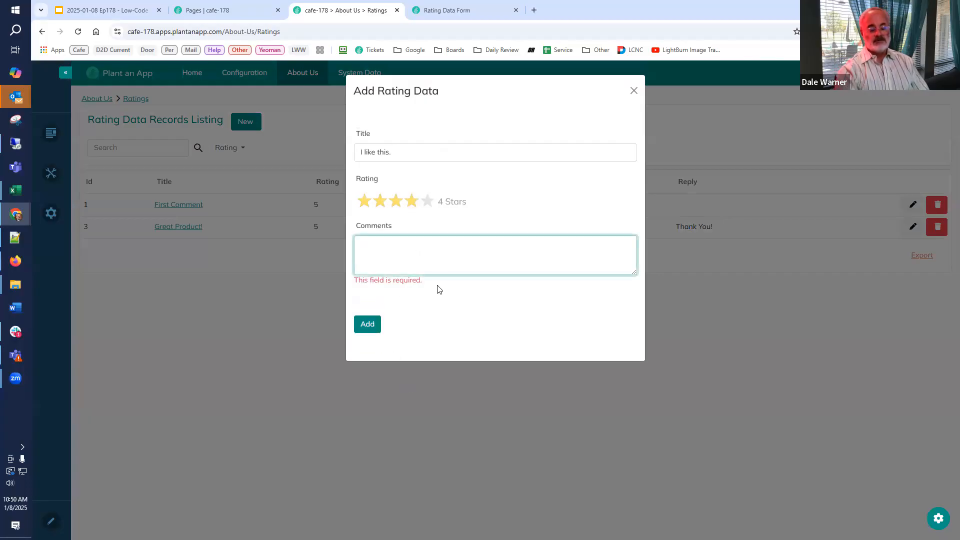
pyautogui.write('no comment')
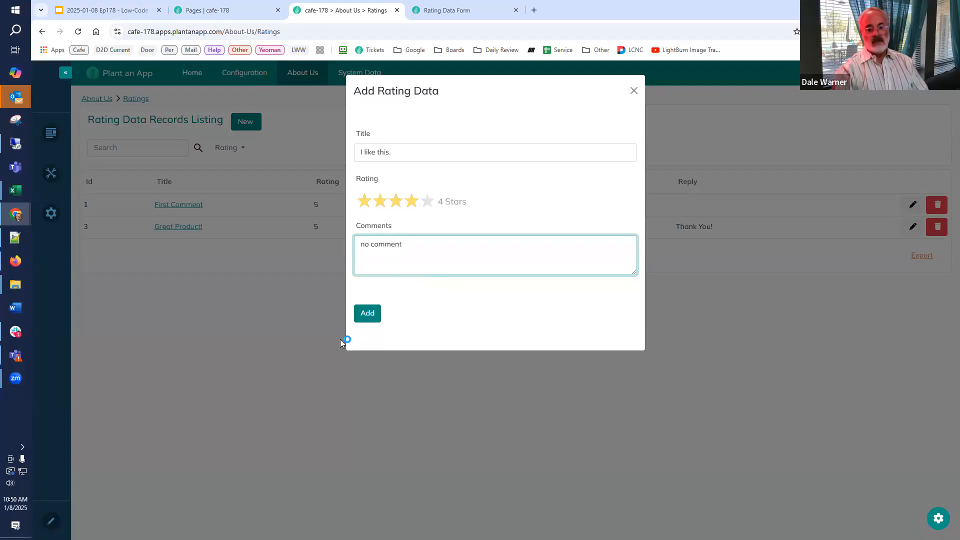
pyautogui.click(361, 316)
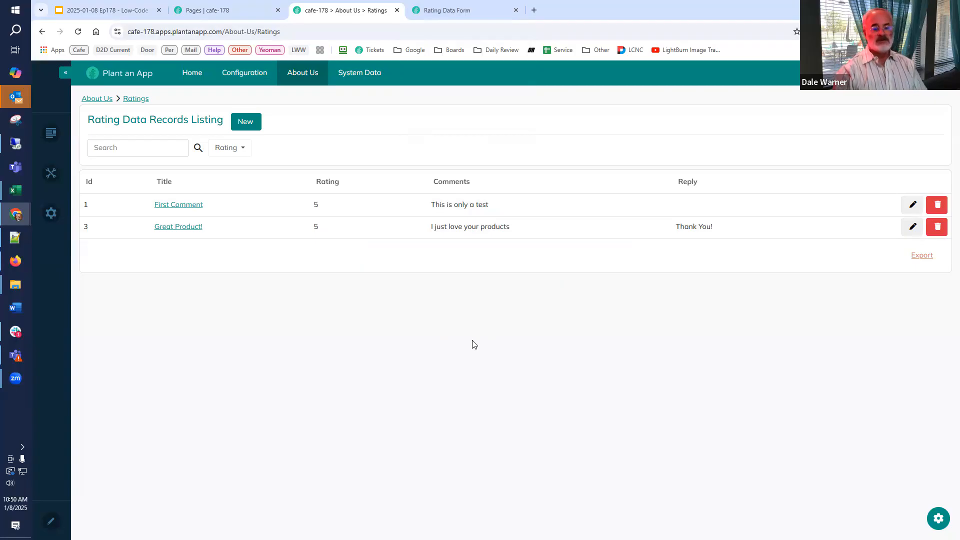
# Open the Rating Data Records page under System Data to check the "I like this." record.
pyautogui.click(445, 10)
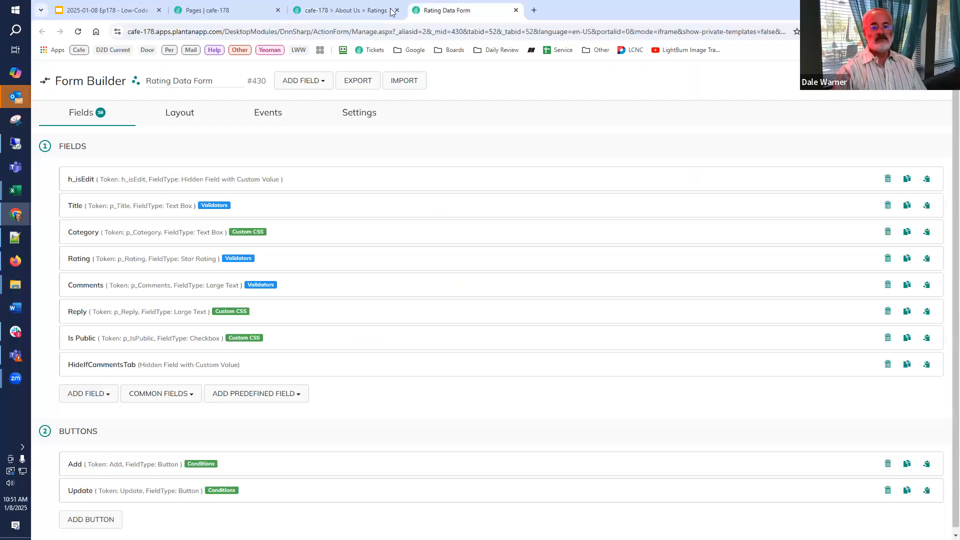
pyautogui.click(350, 10)
pyautogui.moveTo(352, 72)
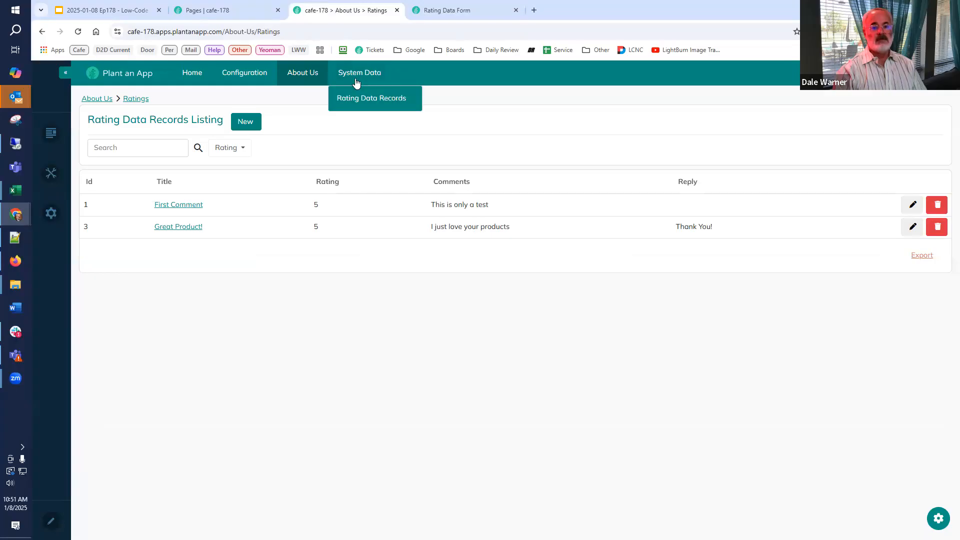
pyautogui.click(353, 99)
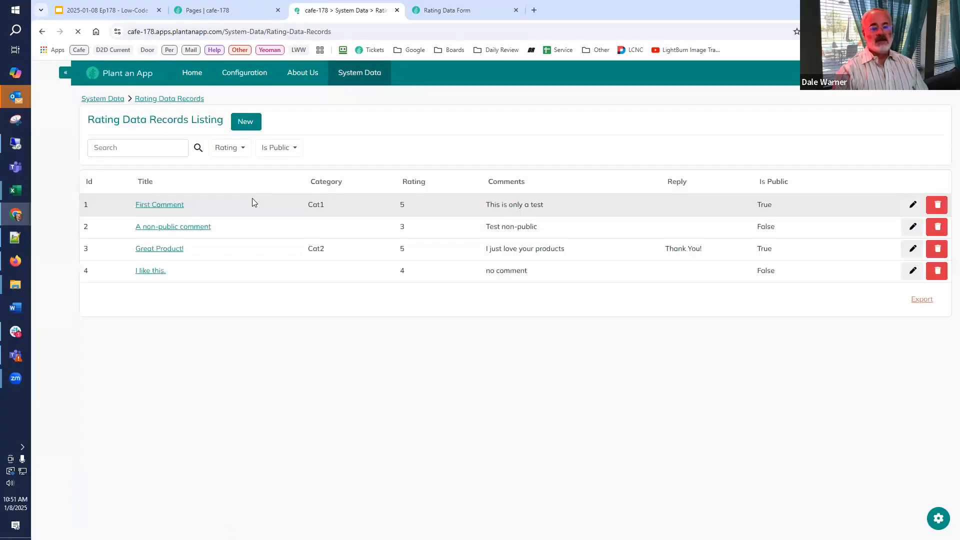
# Check the new-record form on the Rating Data Records page and return to the Rating Data Form builder.
pyautogui.click(244, 123)
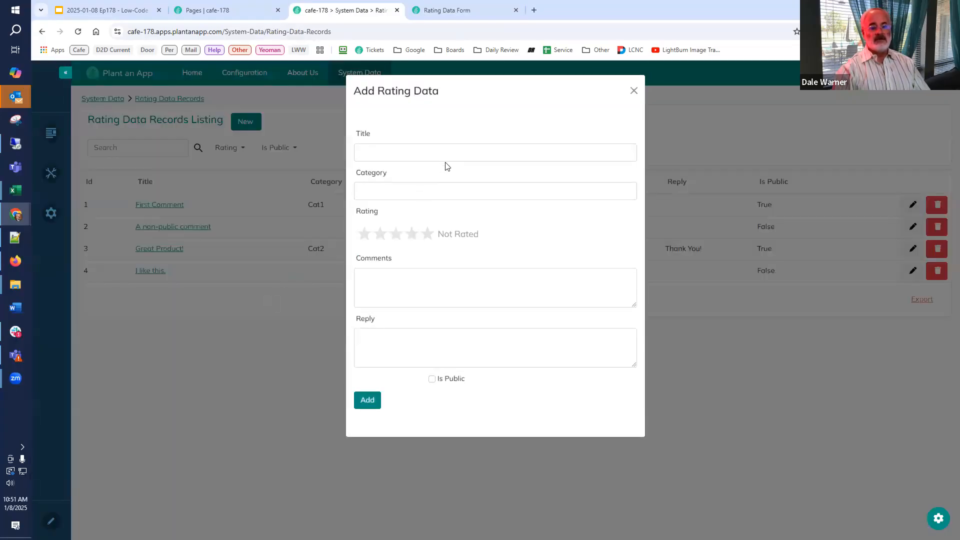
pyautogui.click(445, 150)
pyautogui.click(156, 293)
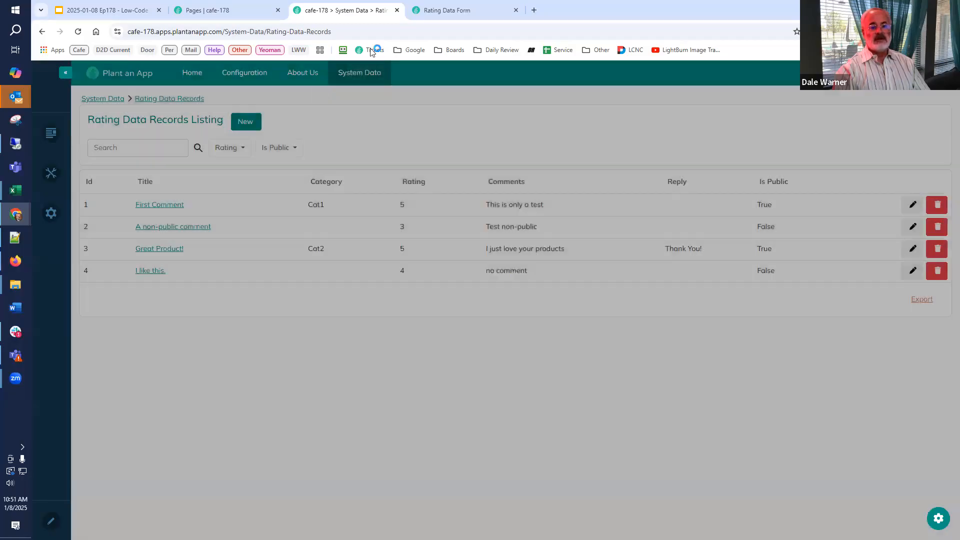
pyautogui.click(446, 10)
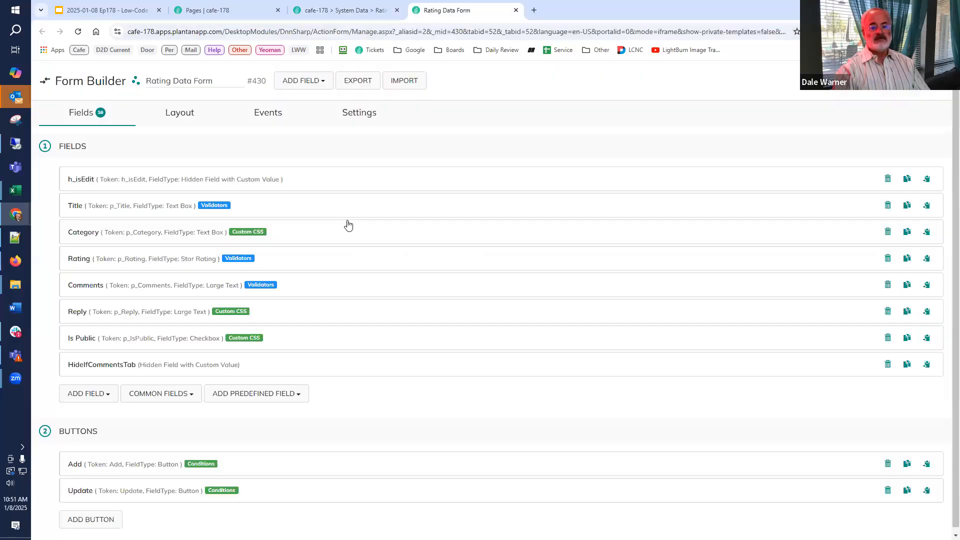
# Set the condition of the Add button's "Your rating has been saved and is under review." toast to [Tab:TabName] == "Ratings" and save the form.
pyautogui.click(115, 464)
pyautogui.scroll(-9, 168, 451)
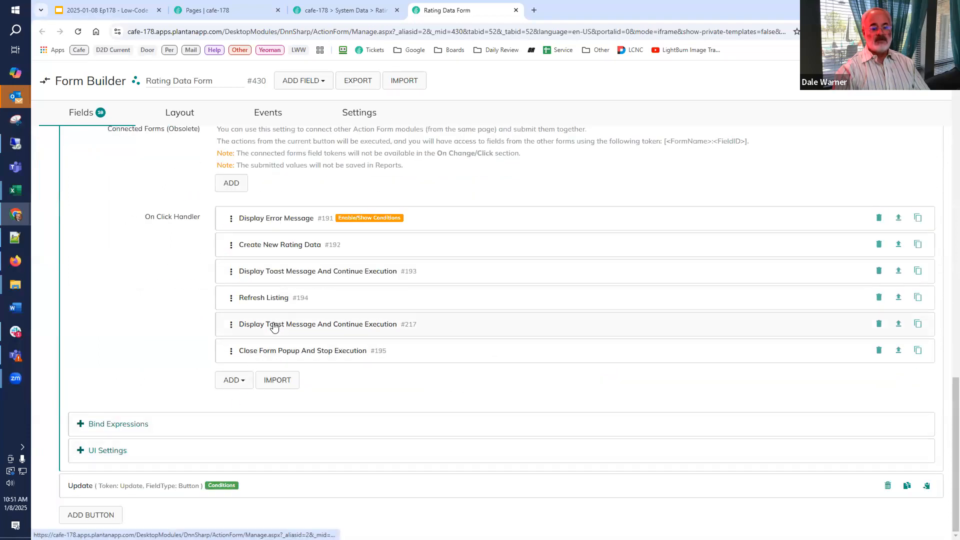
pyautogui.click(278, 331)
pyautogui.click(445, 278)
pyautogui.write('[Tab:TabName] ==')
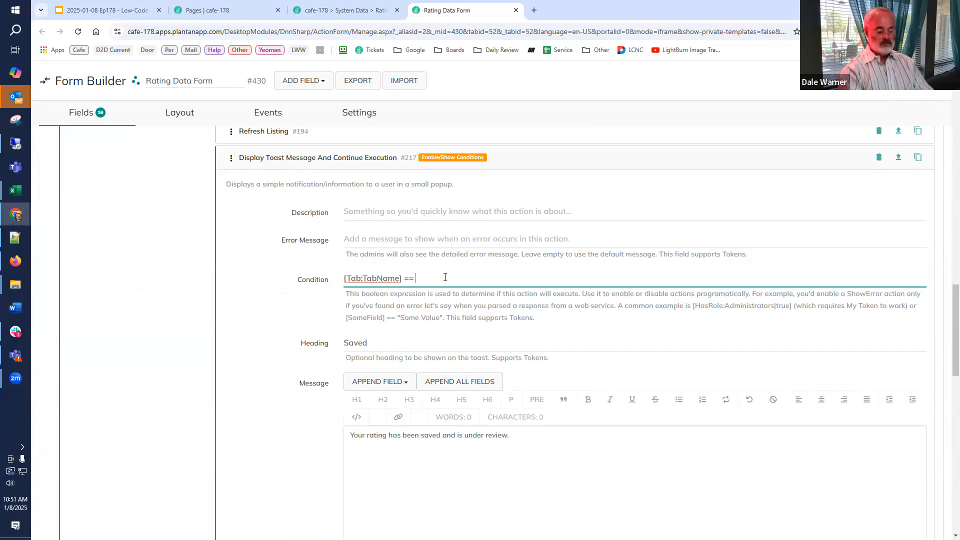
pyautogui.write(' "Ratings')
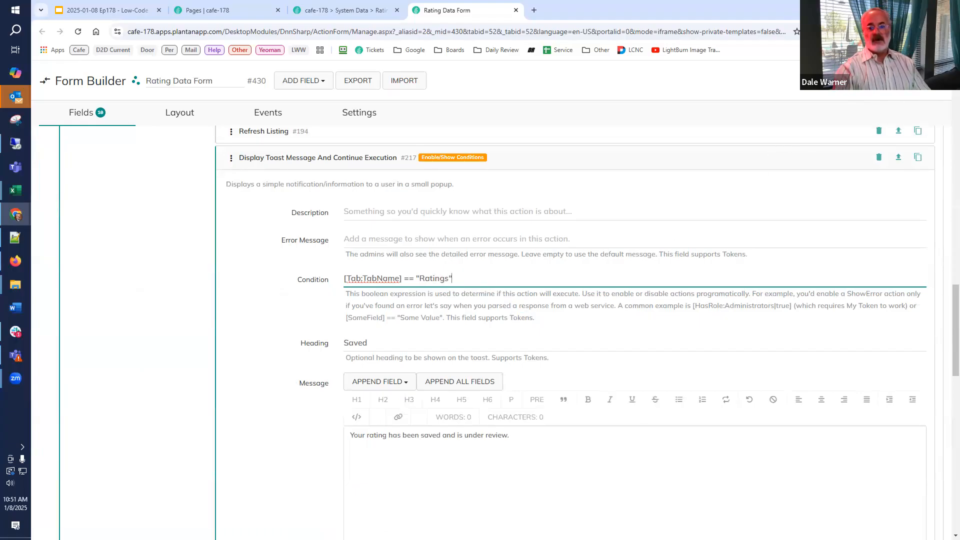
pyautogui.click(649, 124)
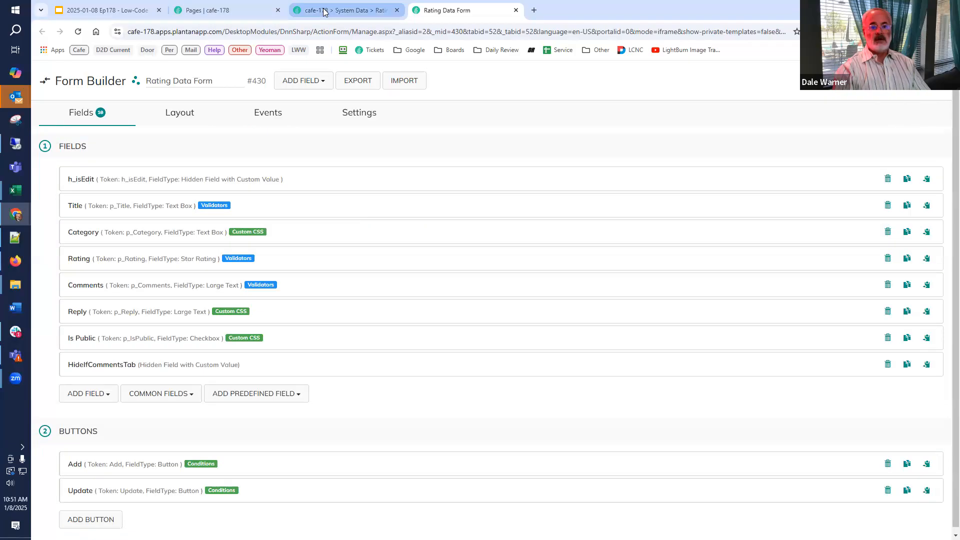
# Add a public record titled "fake rating" with 5 stars and the comment "This is the best product ever." on the Rating Data Records page.
pyautogui.click(326, 10)
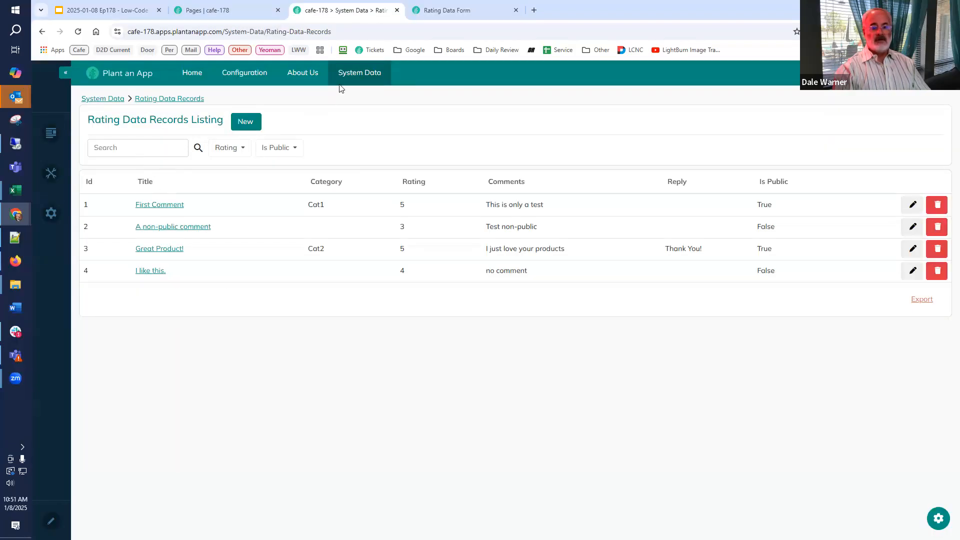
pyautogui.click(243, 122)
pyautogui.click(412, 156)
pyautogui.write('f')
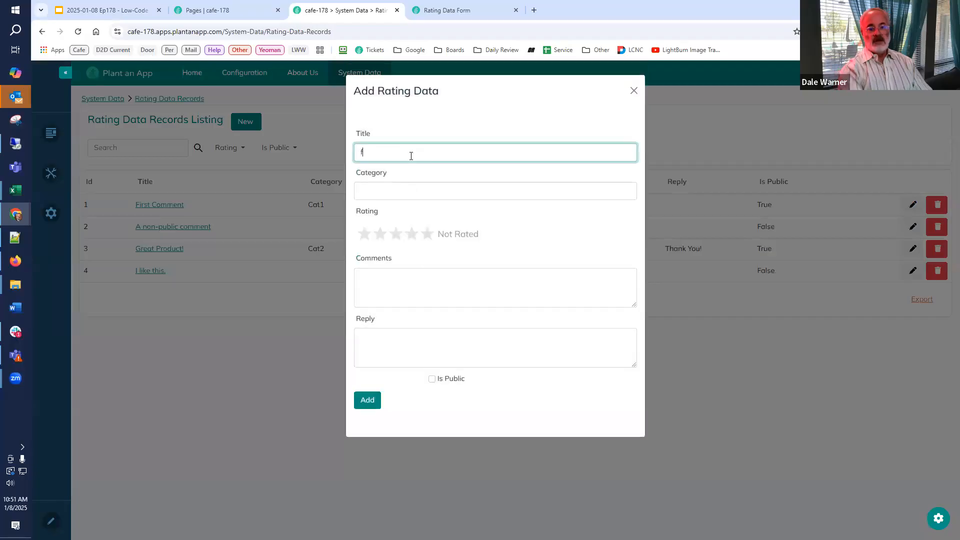
pyautogui.write('ake rating')
pyautogui.press('Tab')
pyautogui.click(375, 279)
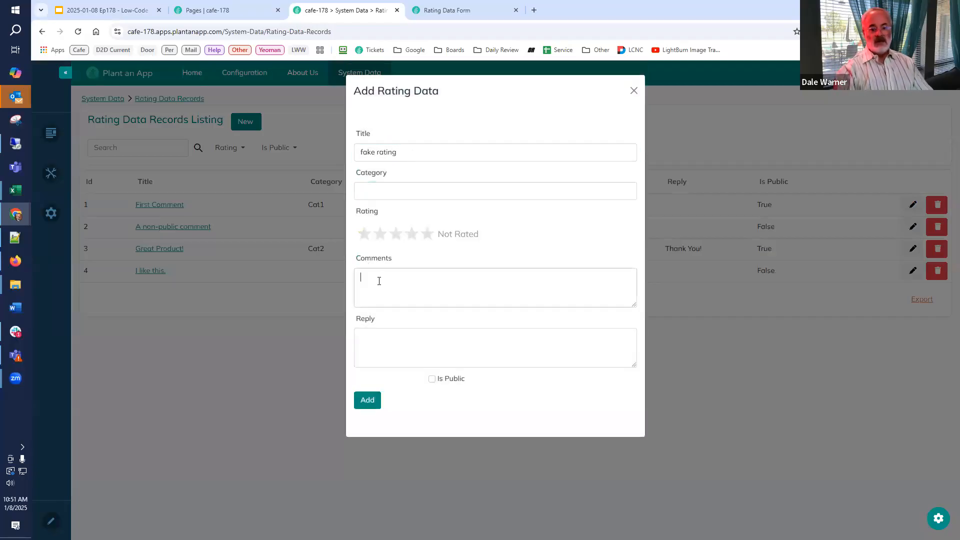
pyautogui.write('Thi')
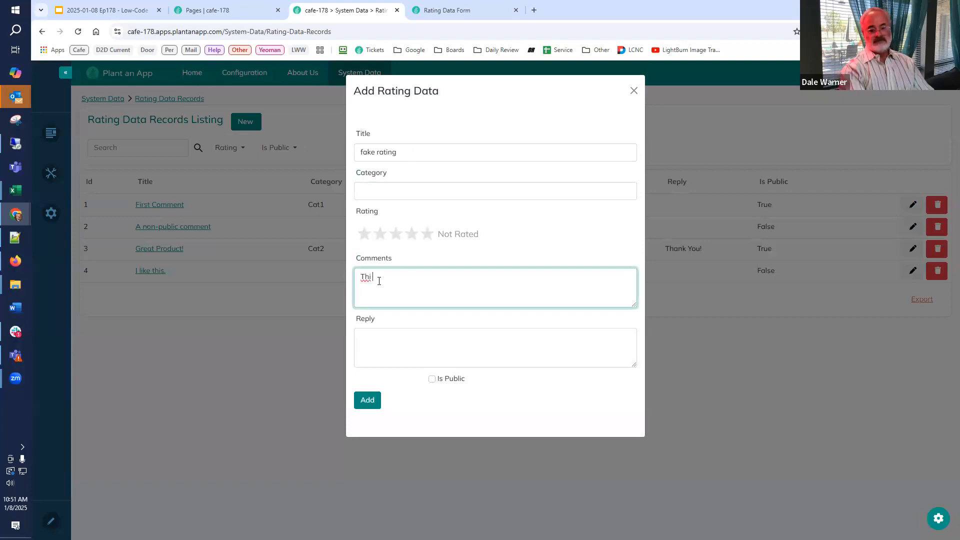
pyautogui.write('s is the best product ever.')
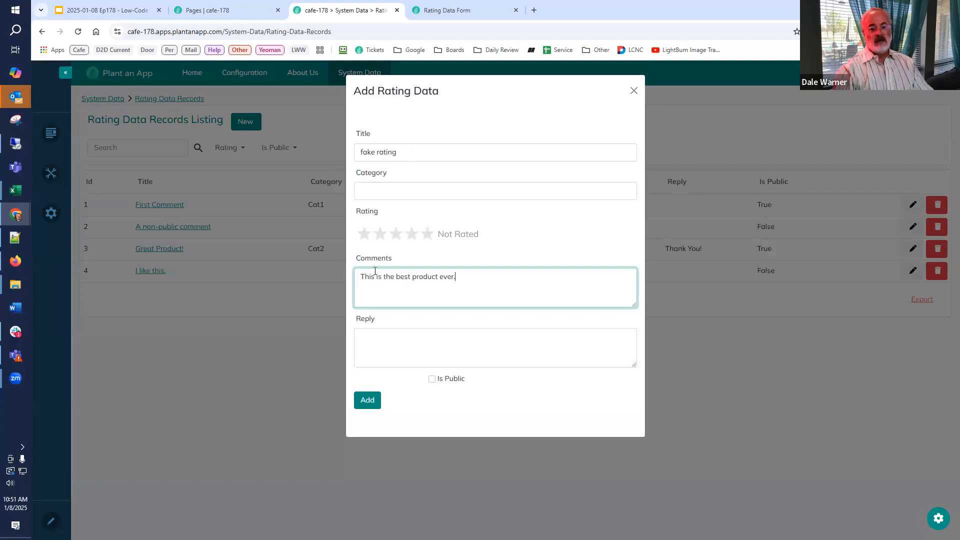
pyautogui.click(434, 245)
pyautogui.click(433, 379)
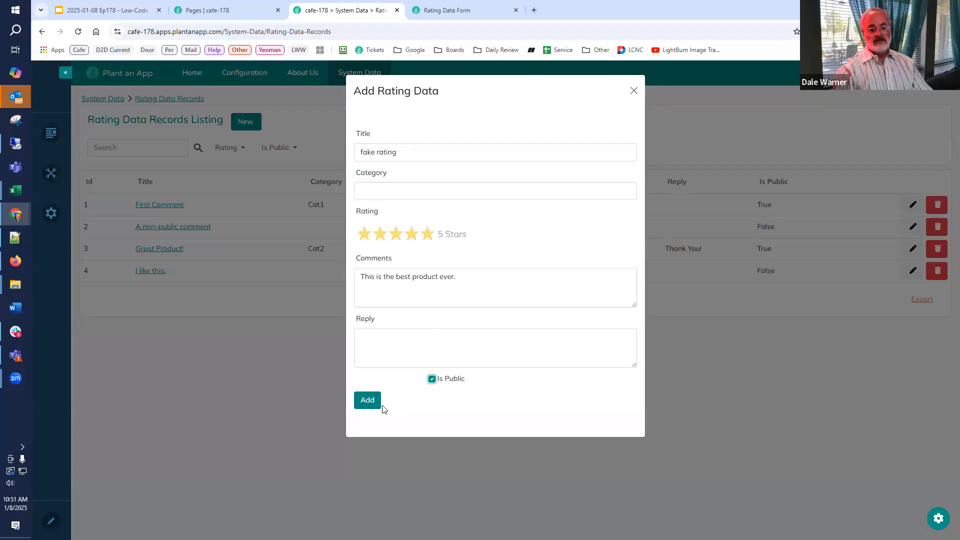
pyautogui.click(367, 400)
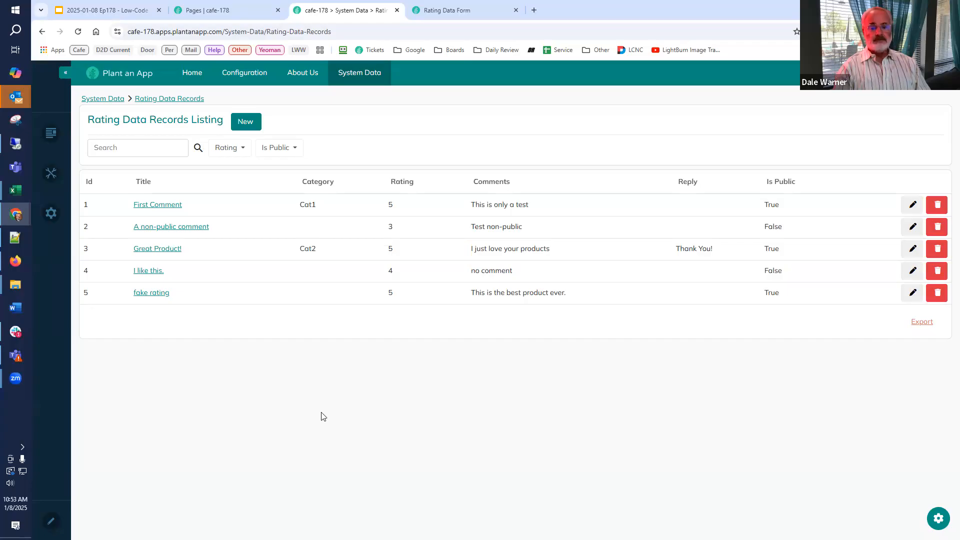
# Add a Boolean property named Passed Review to the Rating Data entity and merge the change into all related components.
pyautogui.click(228, 13)
pyautogui.click(126, 219)
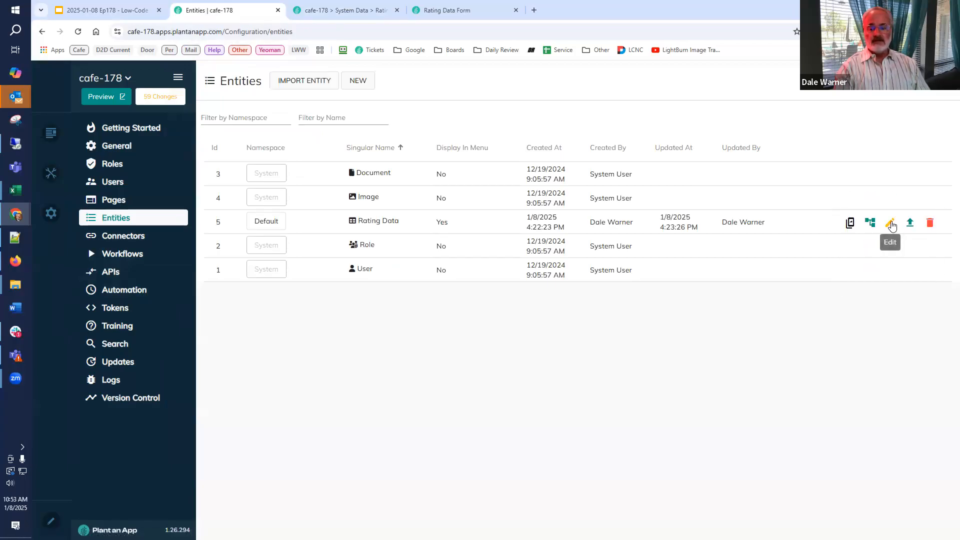
pyautogui.click(892, 226)
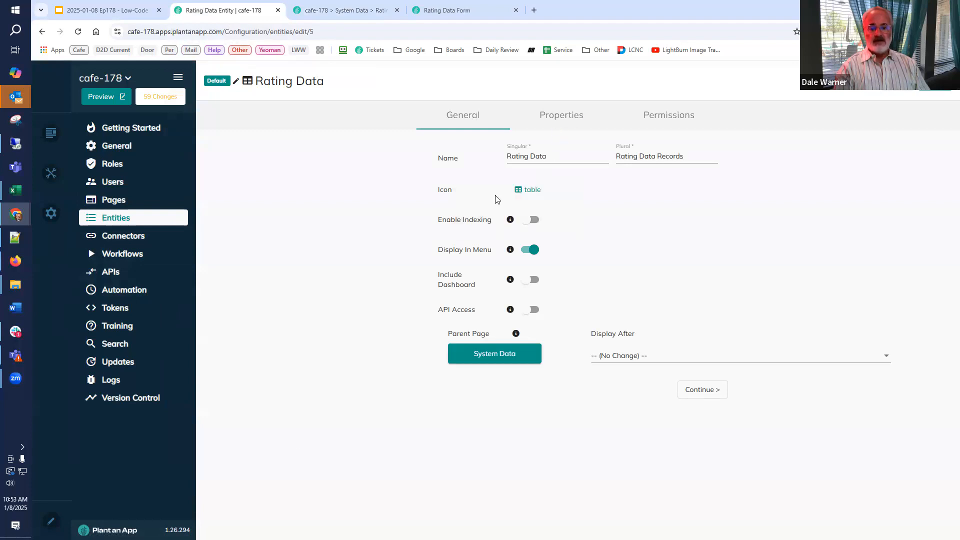
pyautogui.click(554, 122)
pyautogui.scroll(-1, 260, 507)
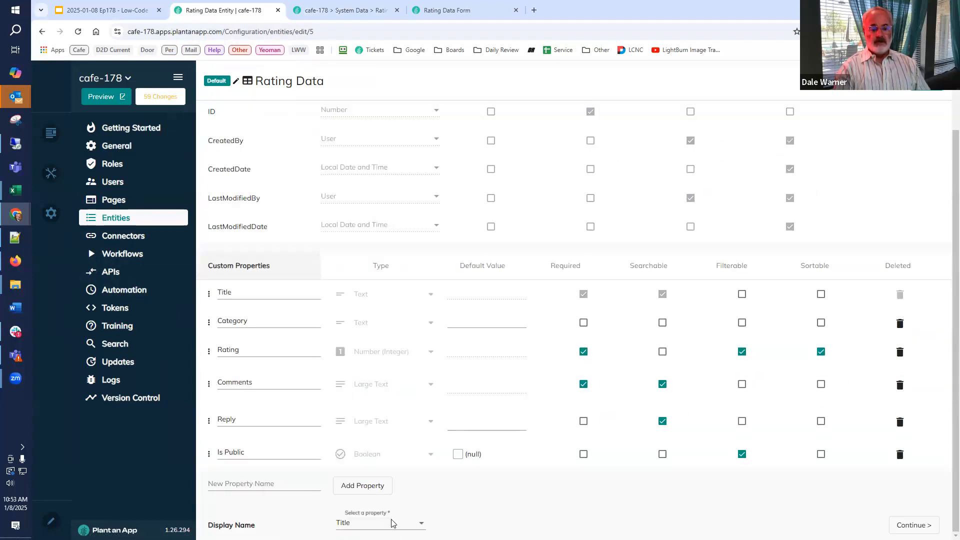
pyautogui.click(249, 484)
pyautogui.write('Passed Review')
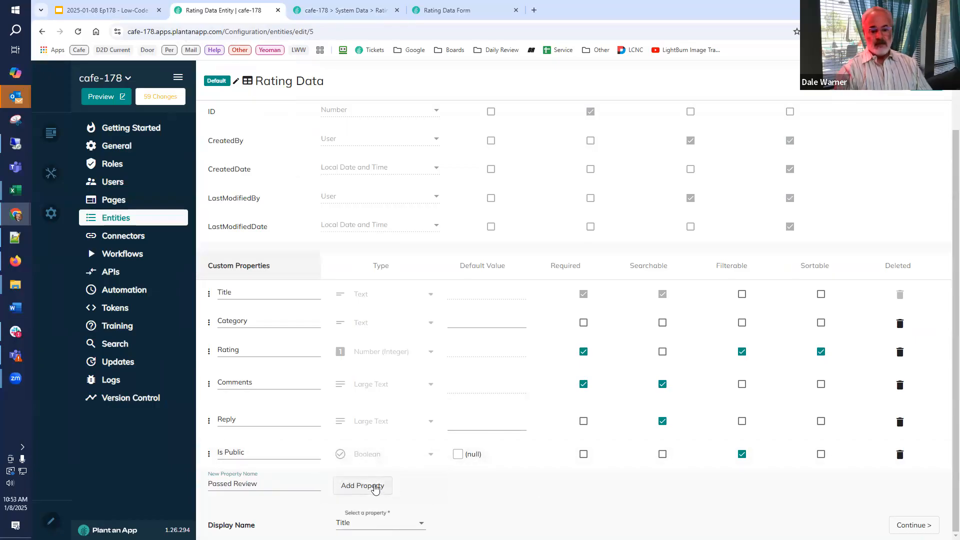
pyautogui.click(380, 488)
pyautogui.click(391, 481)
pyautogui.click(436, 222)
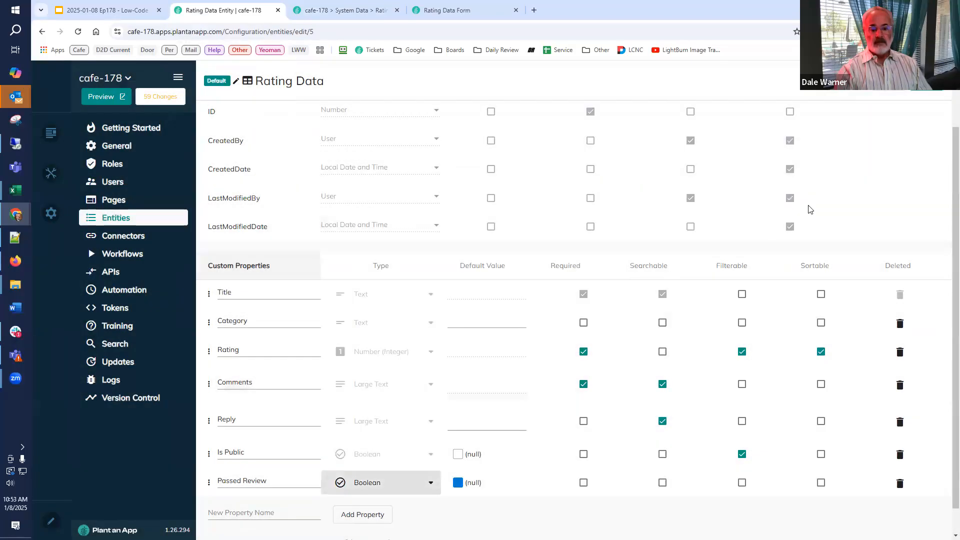
pyautogui.click(880, 105)
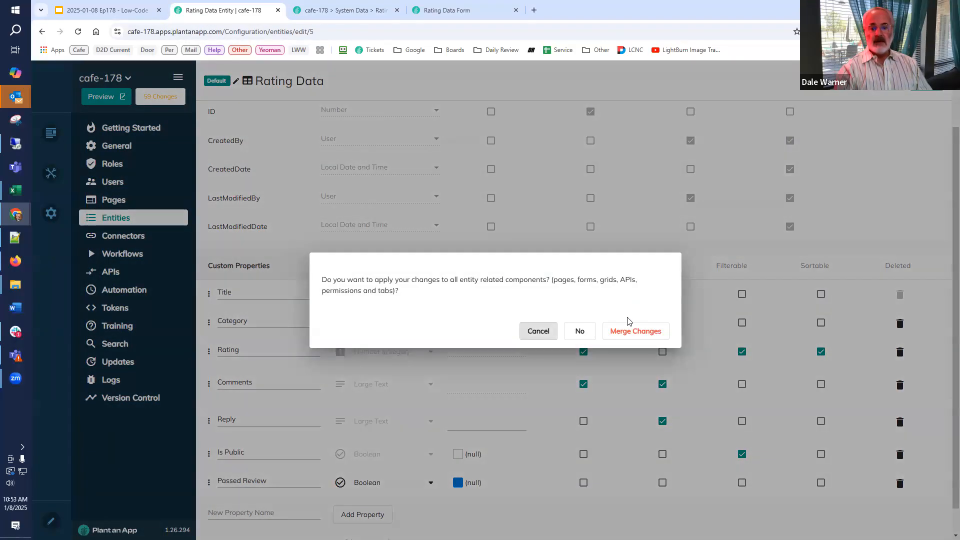
pyautogui.click(622, 334)
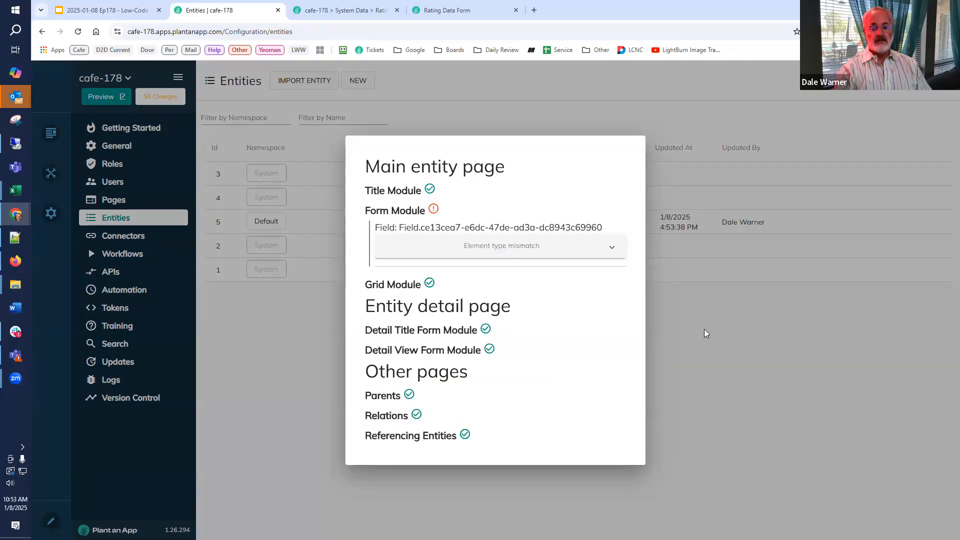
# Clear the site's server cache from the Rating Data Records page.
pyautogui.click(369, 11)
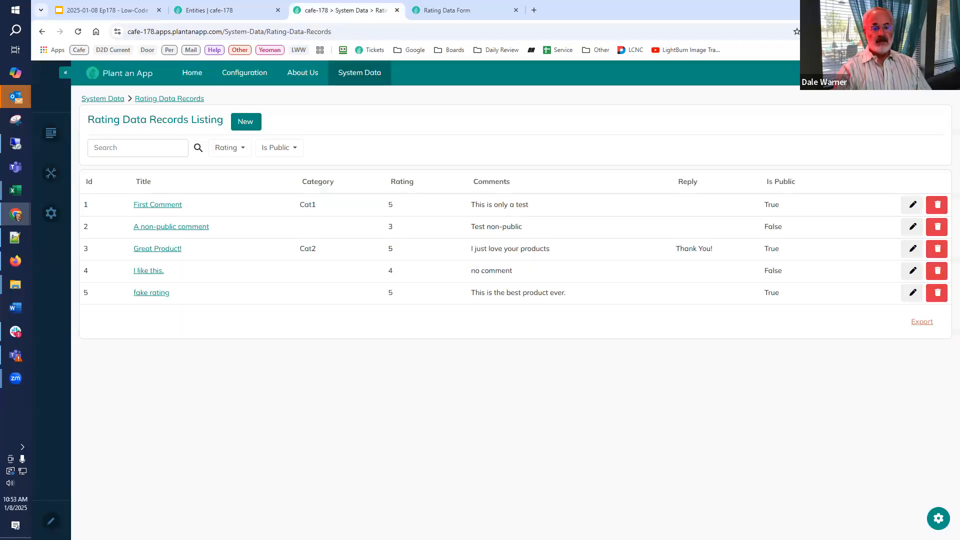
pyautogui.moveTo(51, 213)
pyautogui.click(117, 329)
pyautogui.click(448, 93)
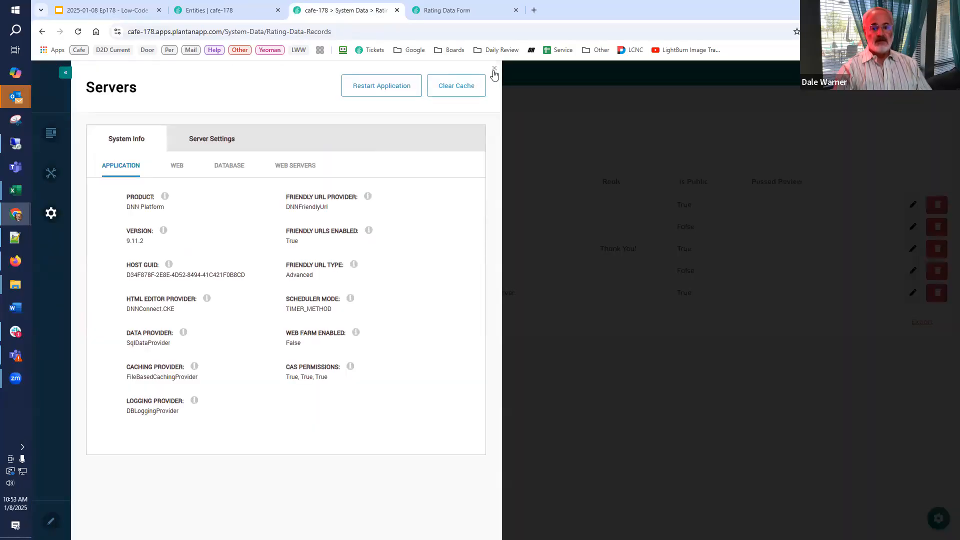
pyautogui.click(494, 71)
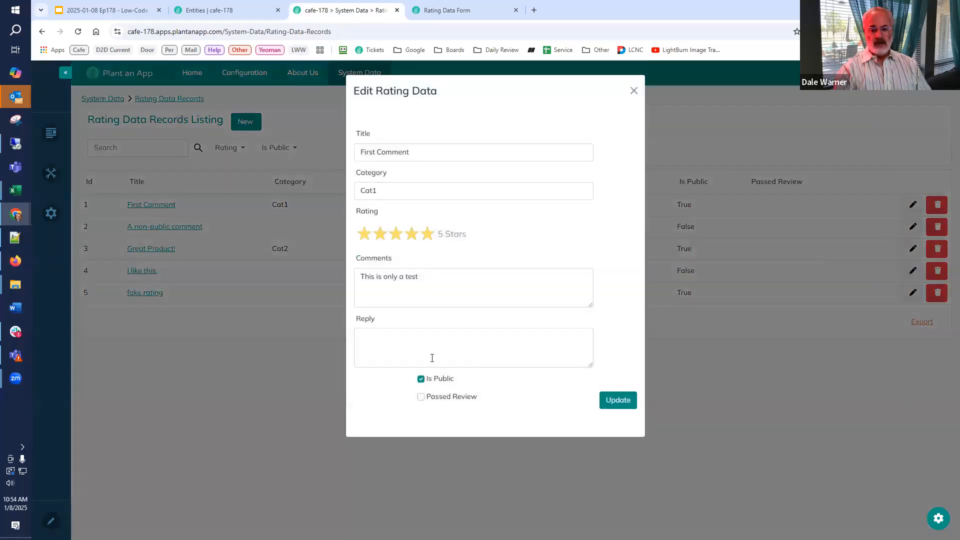
# Mark the First Comment record as Passed Review and update it.
pyautogui.click(421, 397)
pyautogui.click(607, 401)
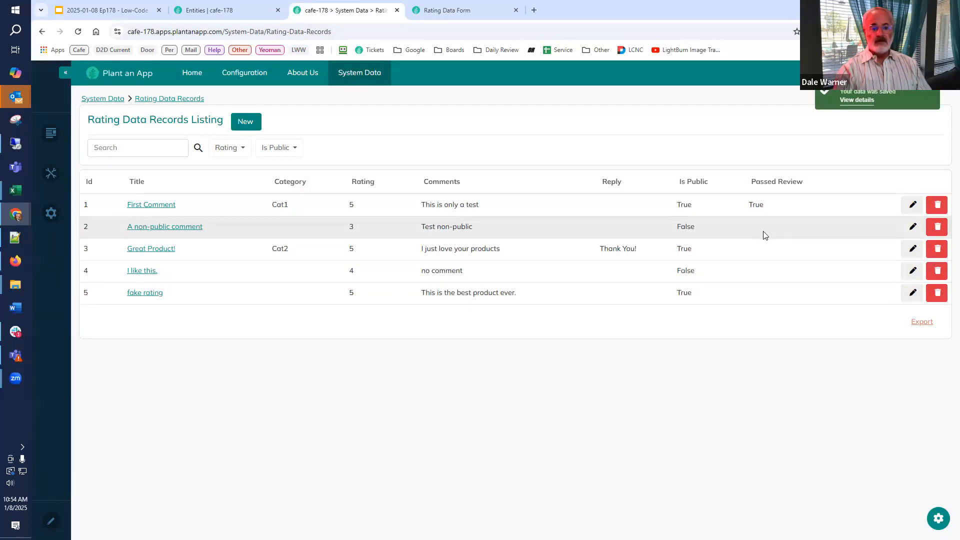
# Check the First Comment edit form and the new-record form on the About Us Ratings page, and close the Rating Data Form builder.
pyautogui.moveTo(294, 78)
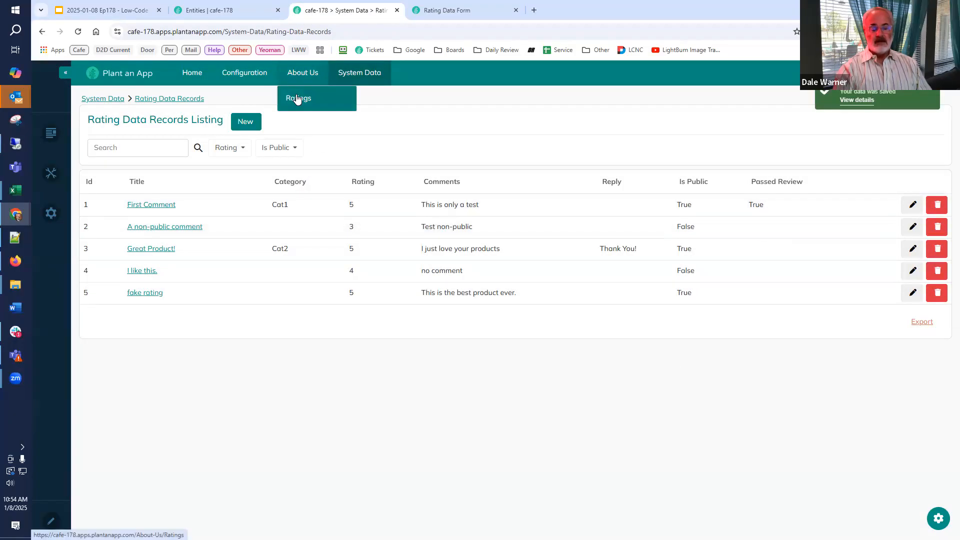
pyautogui.click(296, 98)
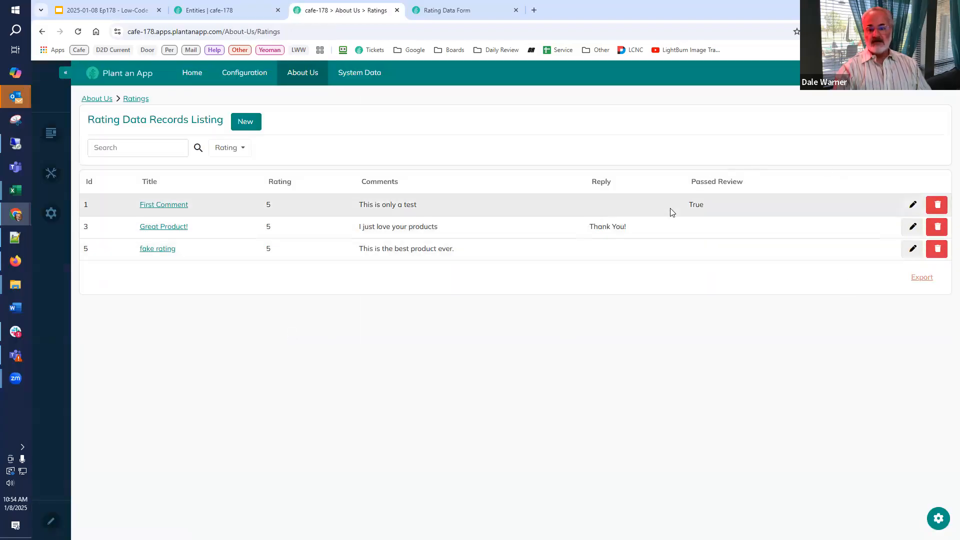
pyautogui.click(911, 210)
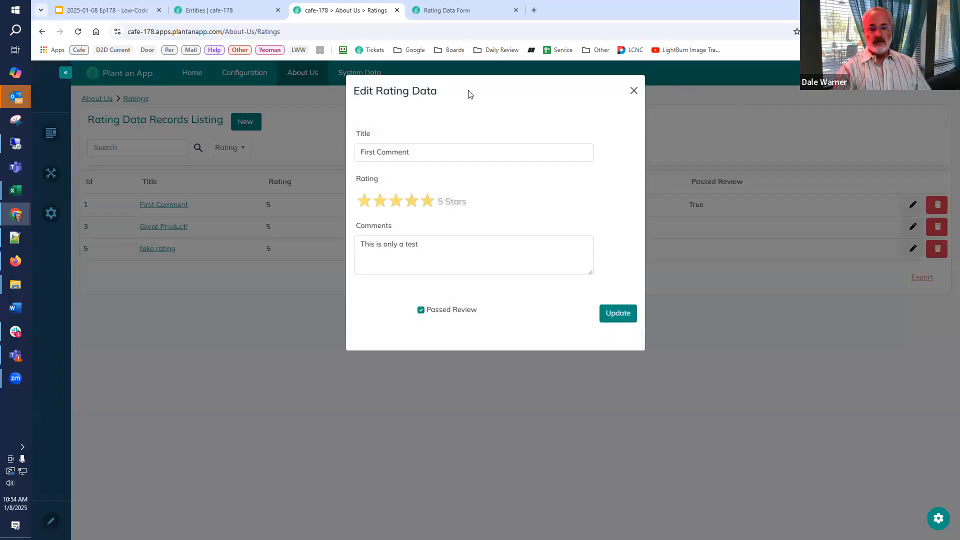
pyautogui.click(633, 91)
pyautogui.click(253, 127)
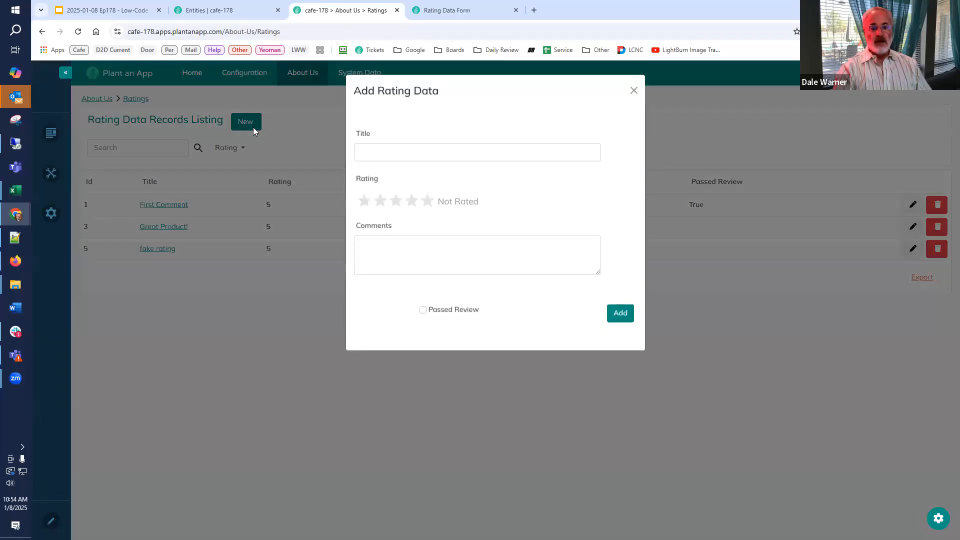
pyautogui.click(634, 91)
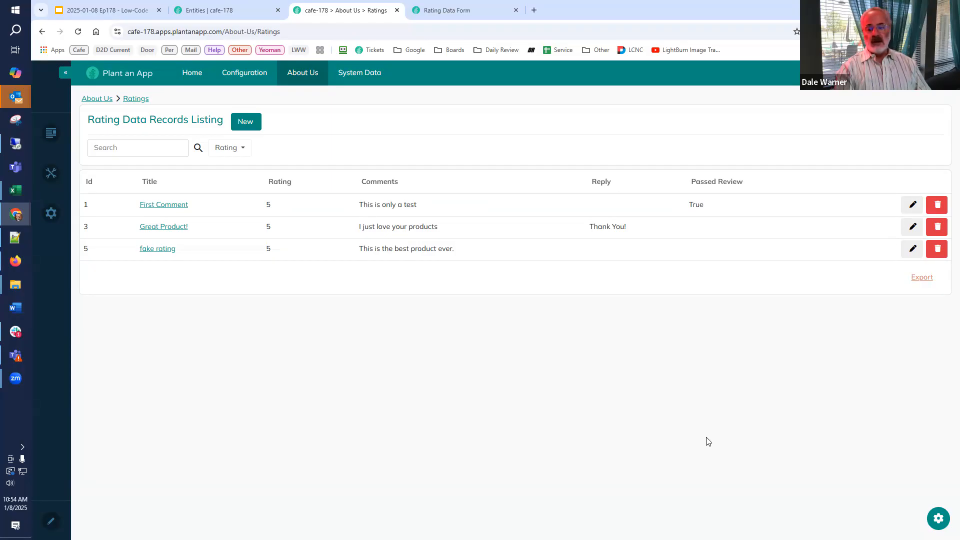
pyautogui.click(516, 10)
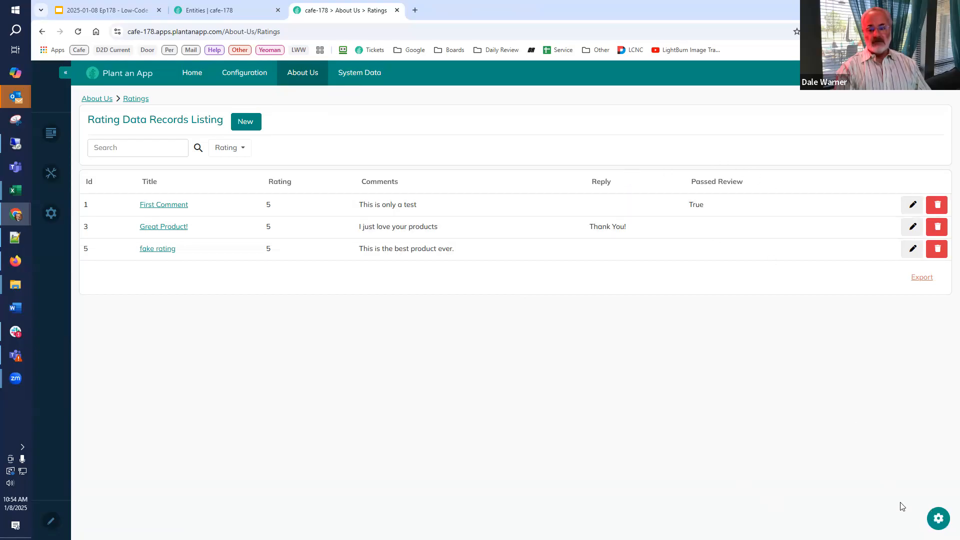
# Copy the Is Public field condition [Tab:TabName] != "Ratings" to the Passed Review field in the Rating Data Records listing and save.
pyautogui.click(939, 519)
pyautogui.click(817, 475)
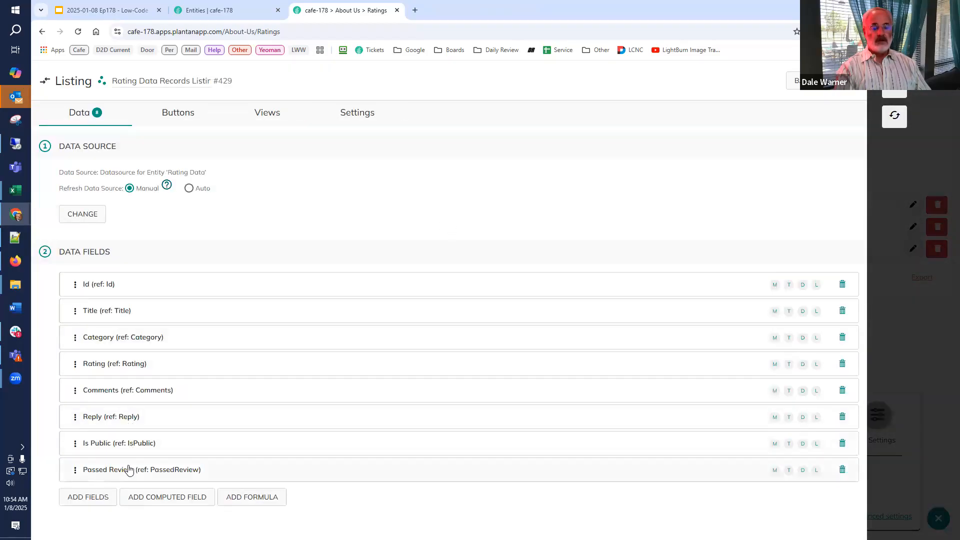
pyautogui.click(129, 443)
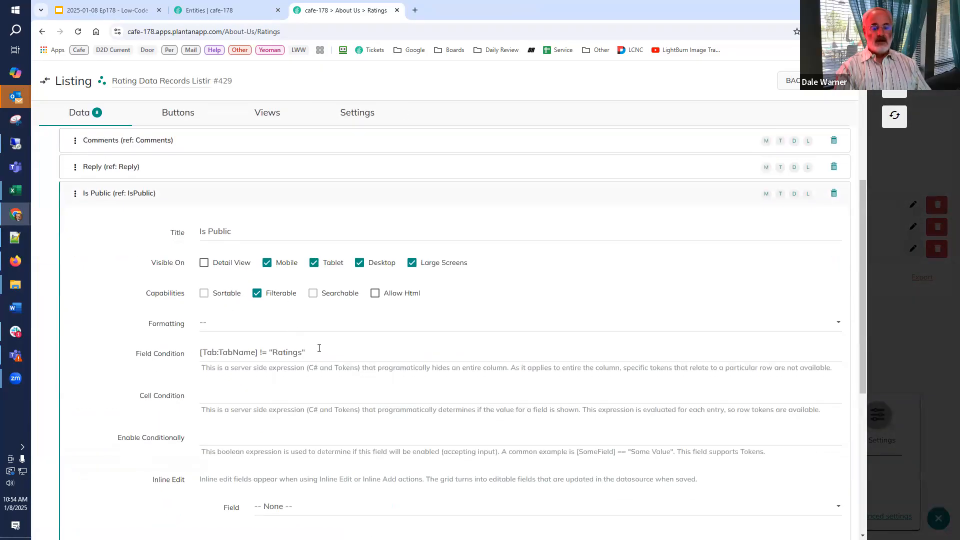
pyautogui.tripleClick(289, 347)
pyautogui.hotkey('ctrl', 'c')
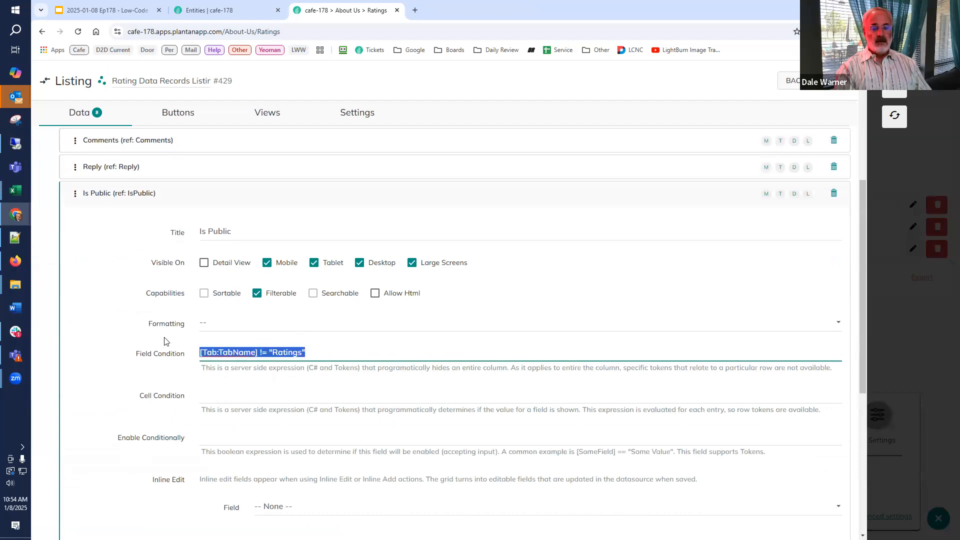
pyautogui.click(139, 196)
pyautogui.click(148, 466)
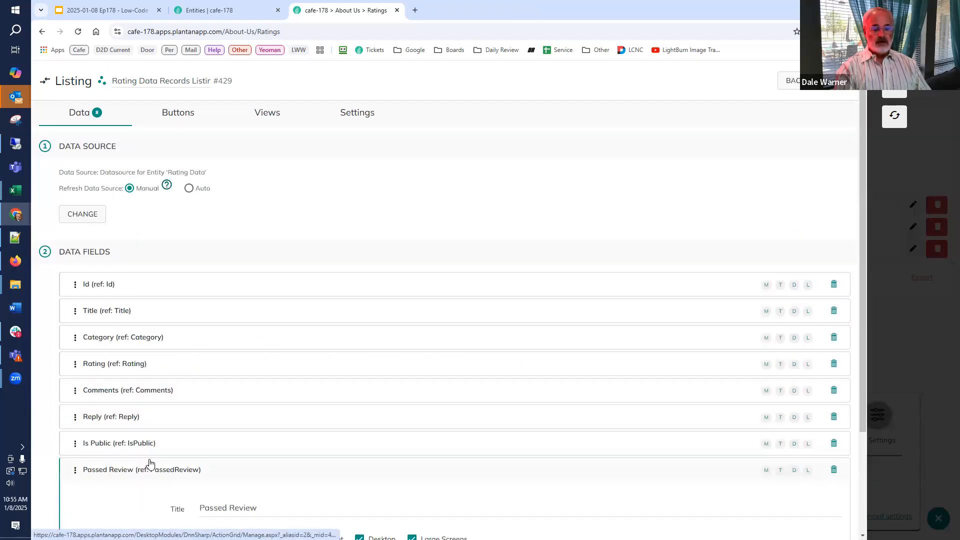
pyautogui.scroll(-4, 225, 390)
pyautogui.click(231, 377)
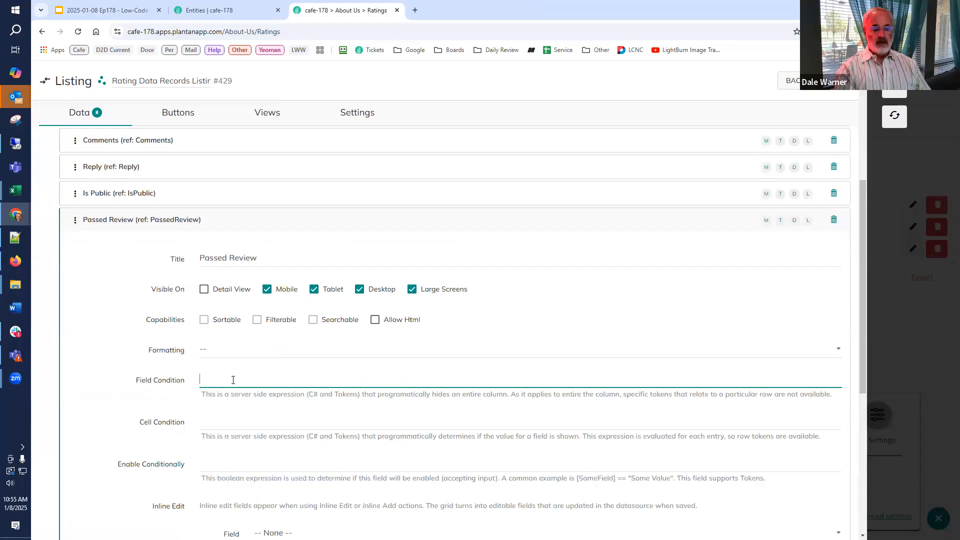
pyautogui.hotkey('ctrl', 'v')
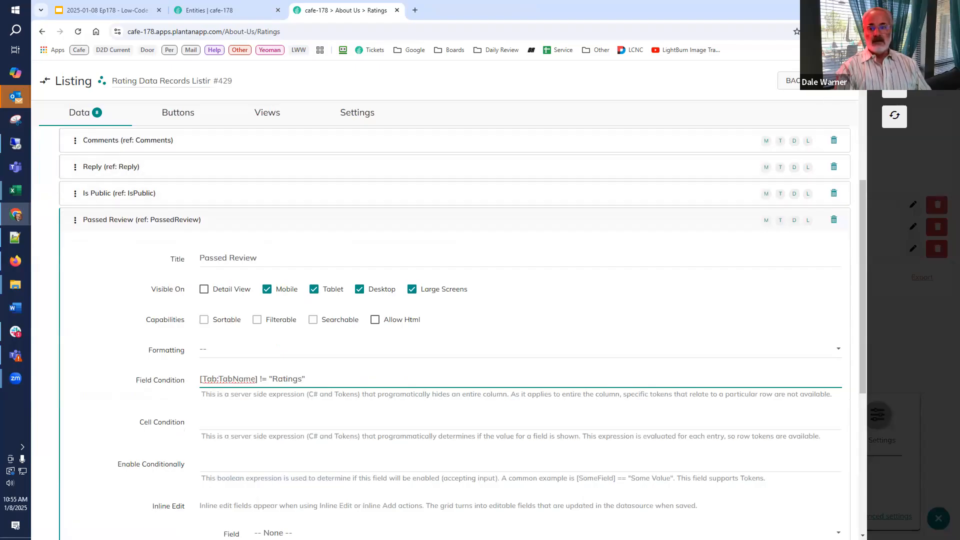
pyautogui.click(832, 81)
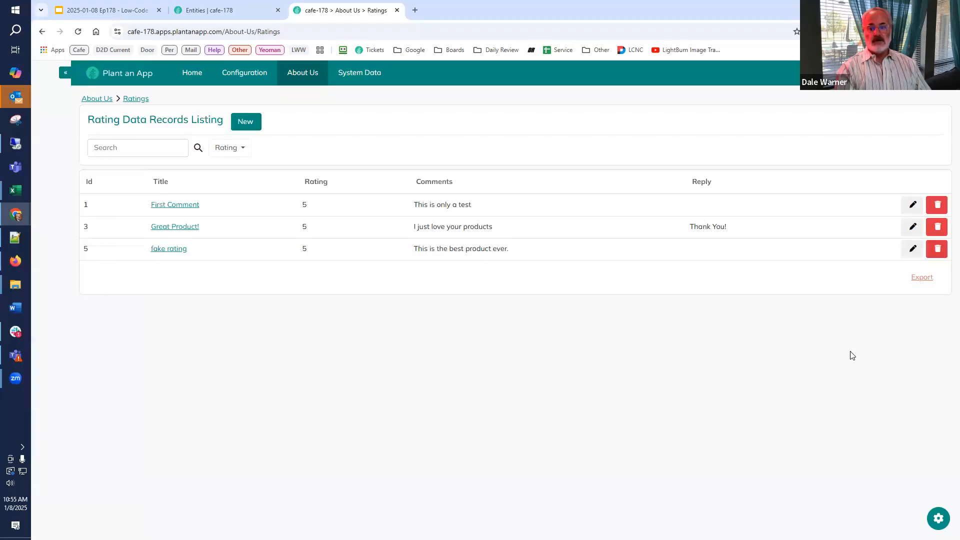
# Open the Rating Data Form in the form builder and copy the [HideIfCommentsTab] token from the Is Public field's label styles.
pyautogui.click(934, 522)
pyautogui.click(789, 494)
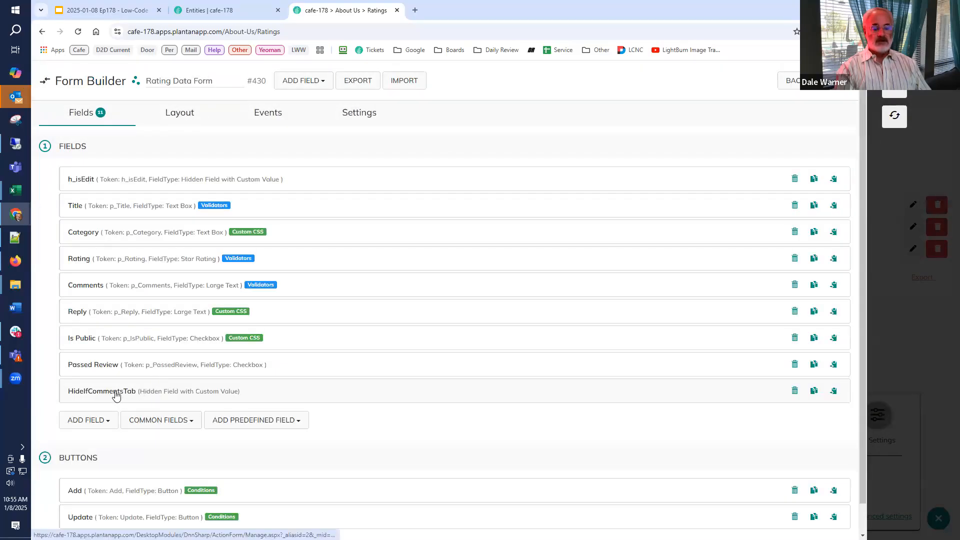
pyautogui.click(103, 345)
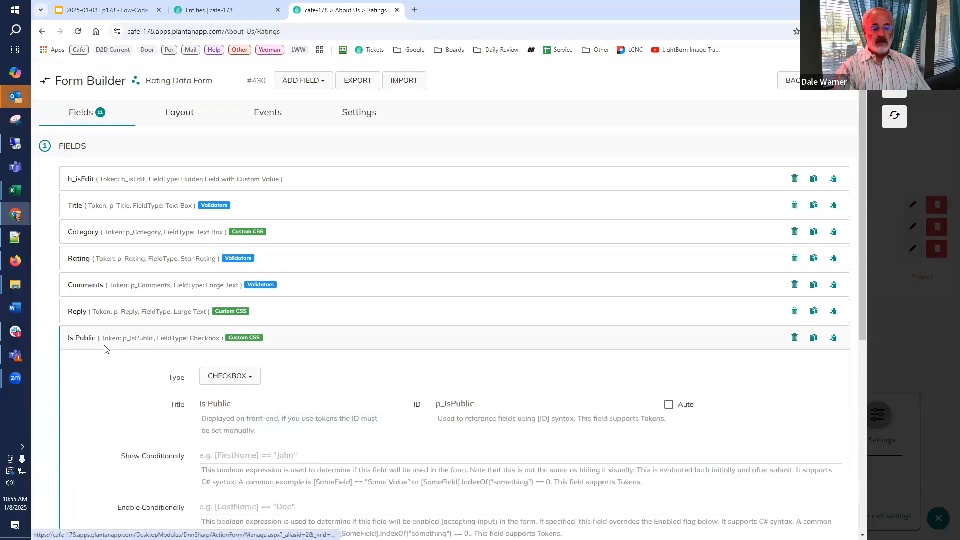
pyautogui.scroll(-10, 104, 350)
pyautogui.click(105, 320)
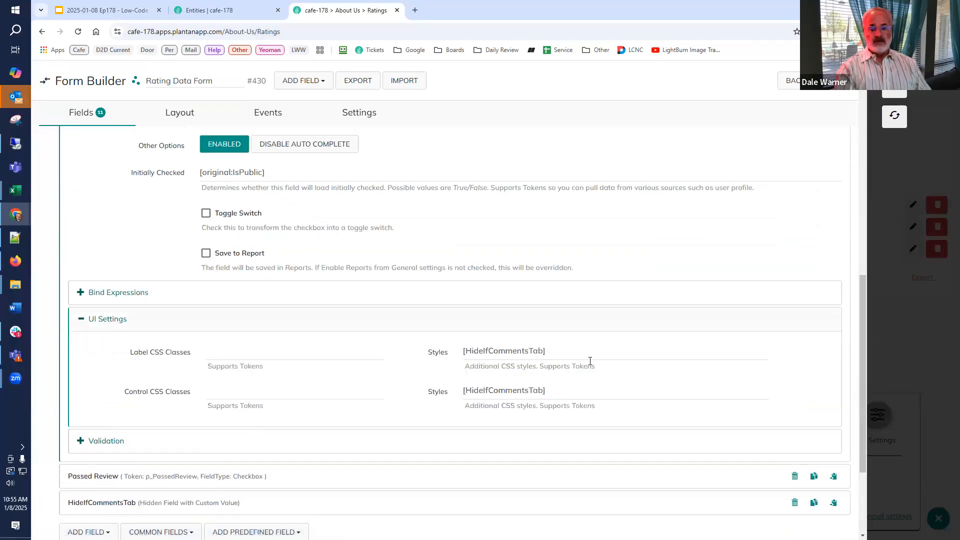
pyautogui.tripleClick(504, 351)
pyautogui.hotkey('ctrl', 'c')
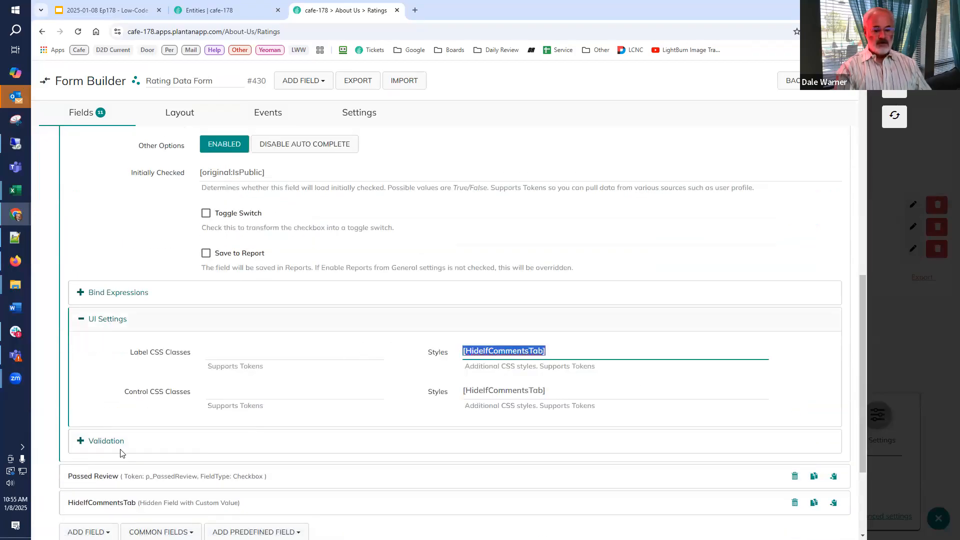
# Set the Passed Review field's label and control styles to [HideIfCommentsTab] and save the form.
pyautogui.scroll(-3, 125, 440)
pyautogui.click(137, 335)
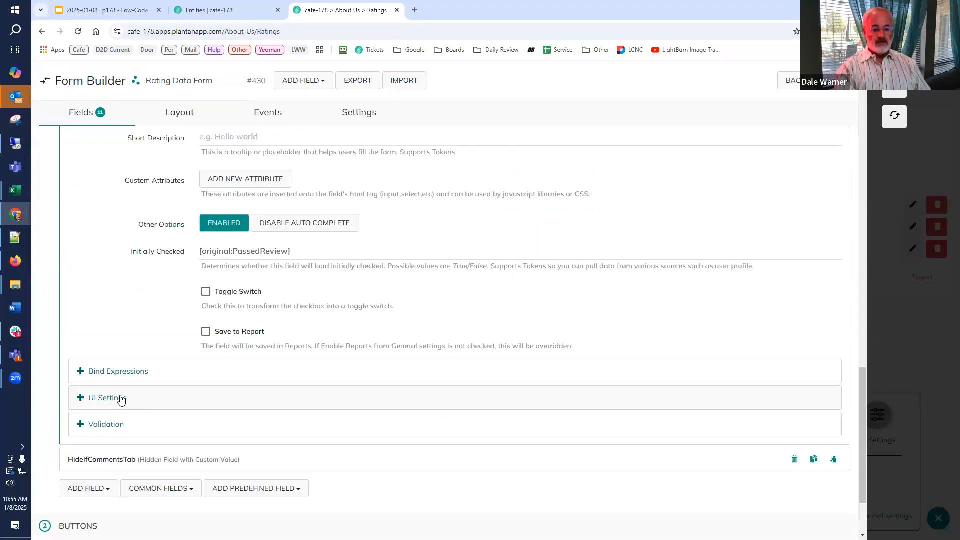
pyautogui.click(120, 399)
pyautogui.scroll(-3, 476, 284)
pyautogui.click(487, 266)
pyautogui.hotkey('ctrl', 'v')
pyautogui.click(475, 305)
pyautogui.hotkey('ctrl', 'v')
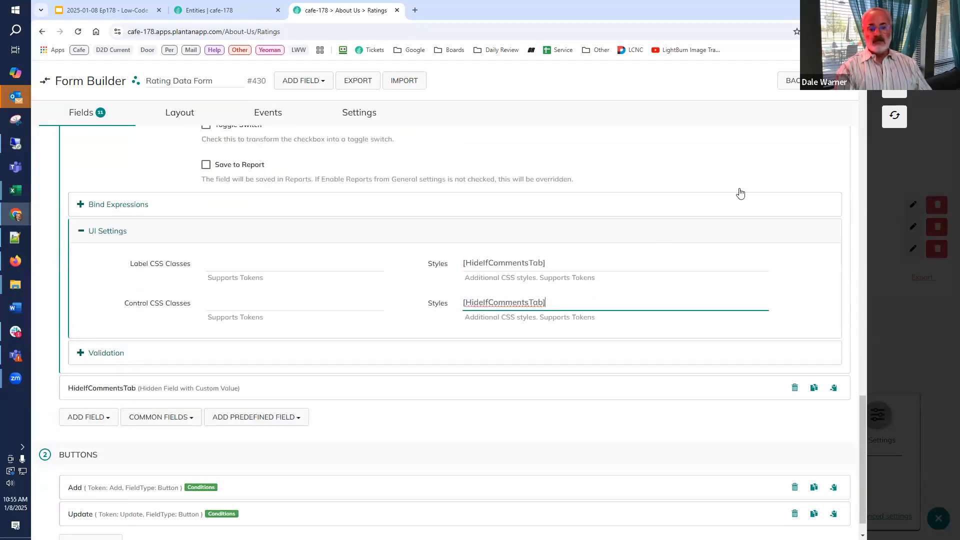
pyautogui.click(887, 113)
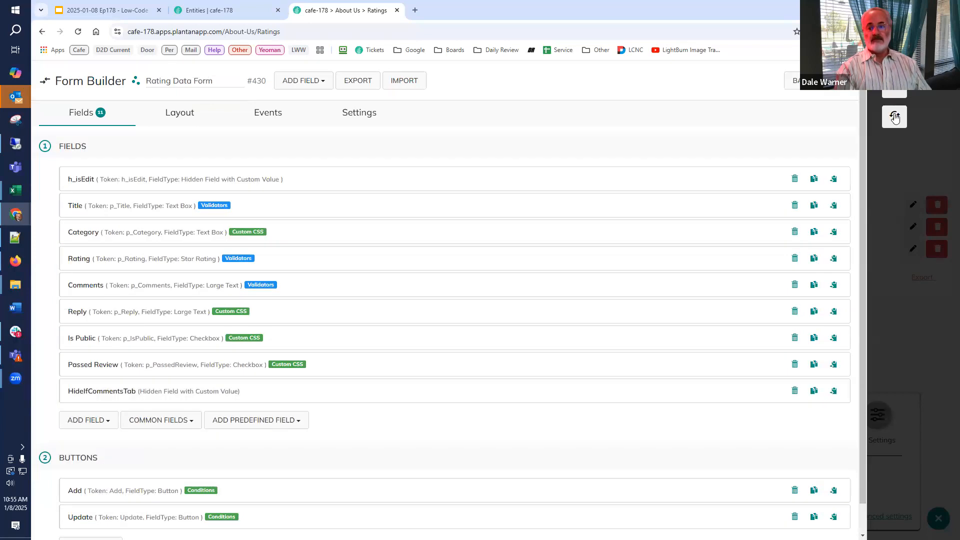
# Return to the refreshed Ratings page, check which fields the new-record form shows, and close it.
pyautogui.click(895, 116)
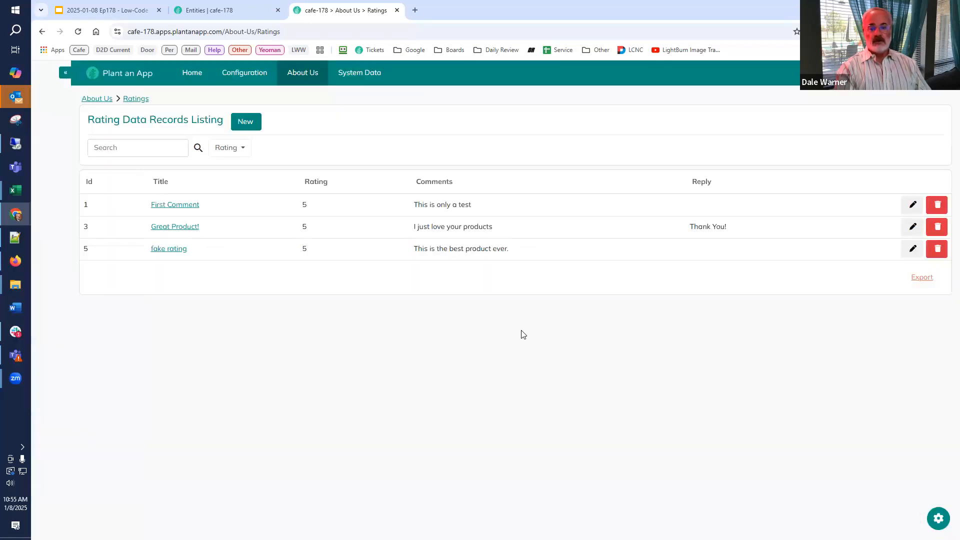
pyautogui.click(239, 126)
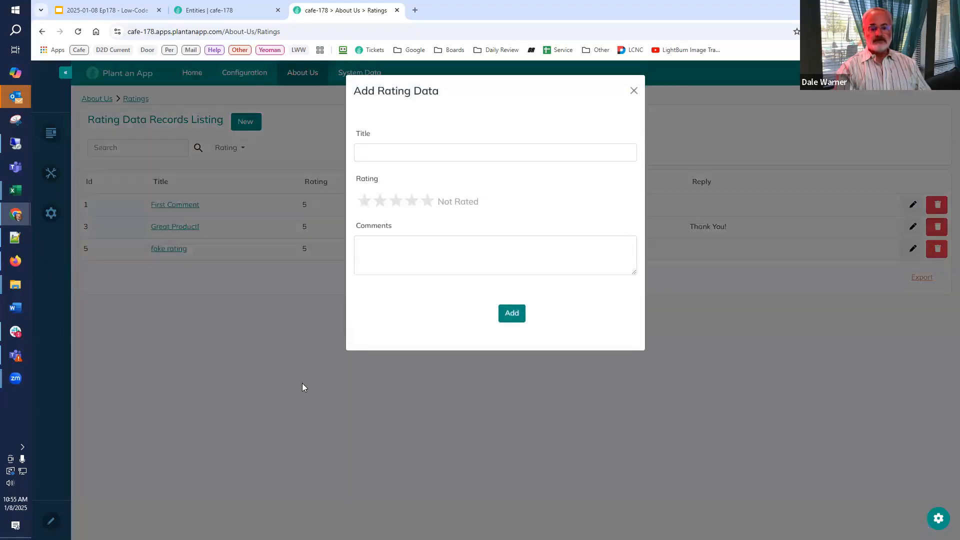
pyautogui.click(635, 90)
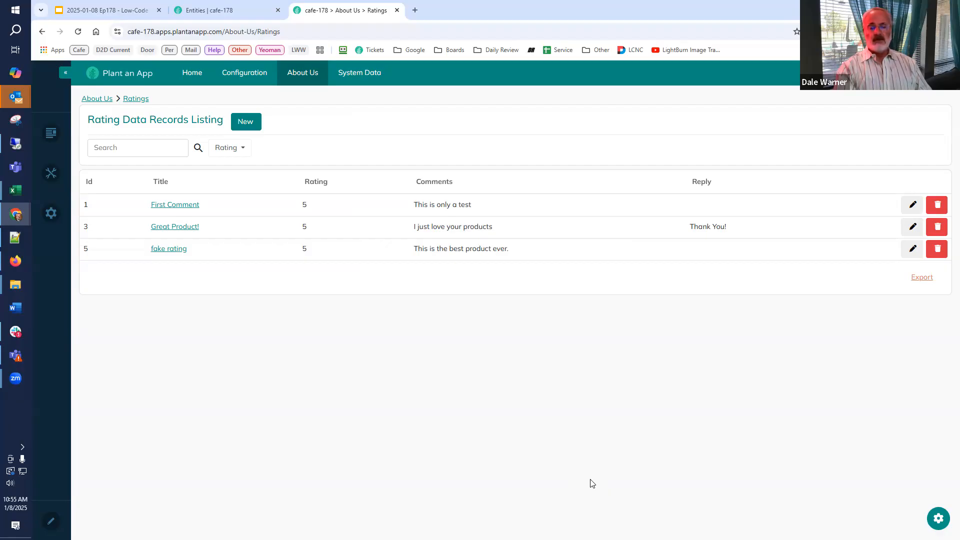
# Switch to the Low-Code Café deck in Google Slides and present the "Consider the Pros" slide in full screen.
pyautogui.click(109, 9)
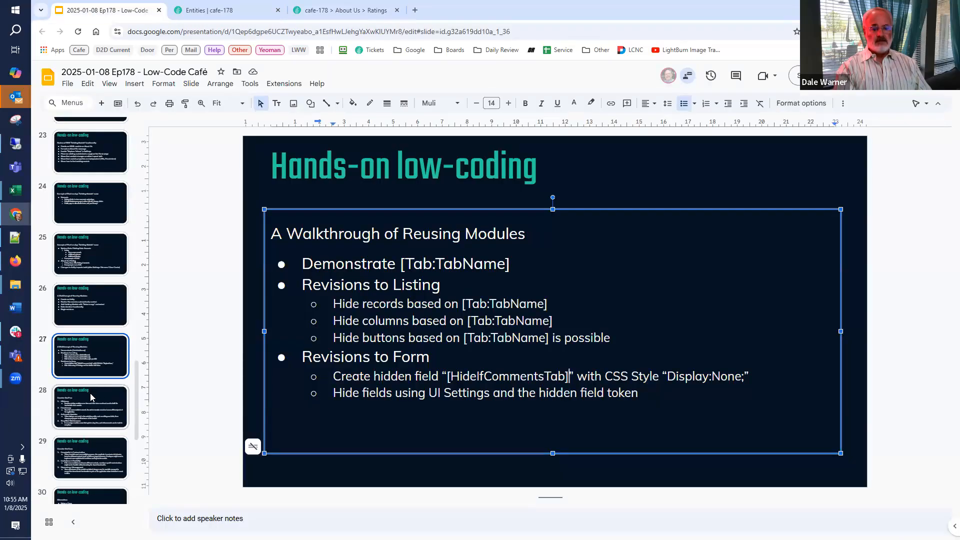
pyautogui.click(87, 399)
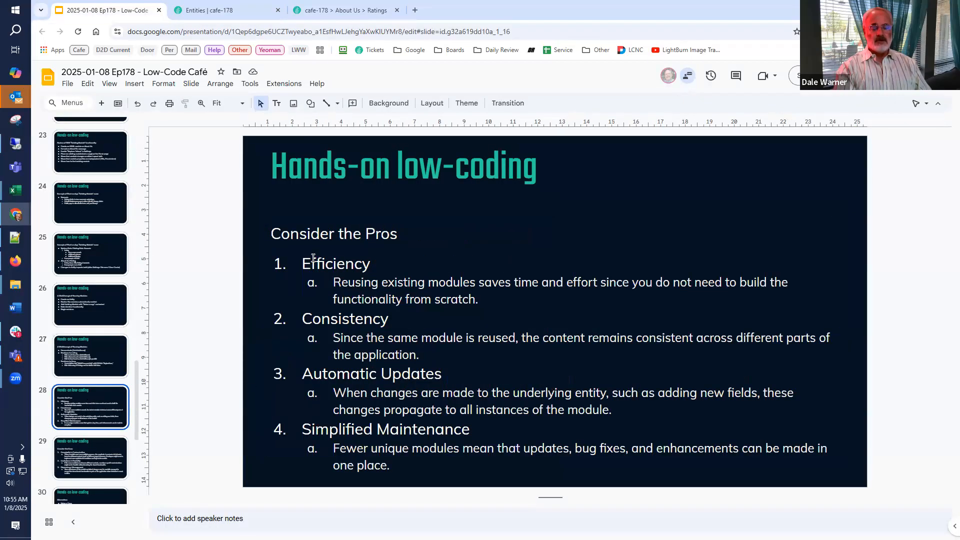
pyautogui.click(796, 75)
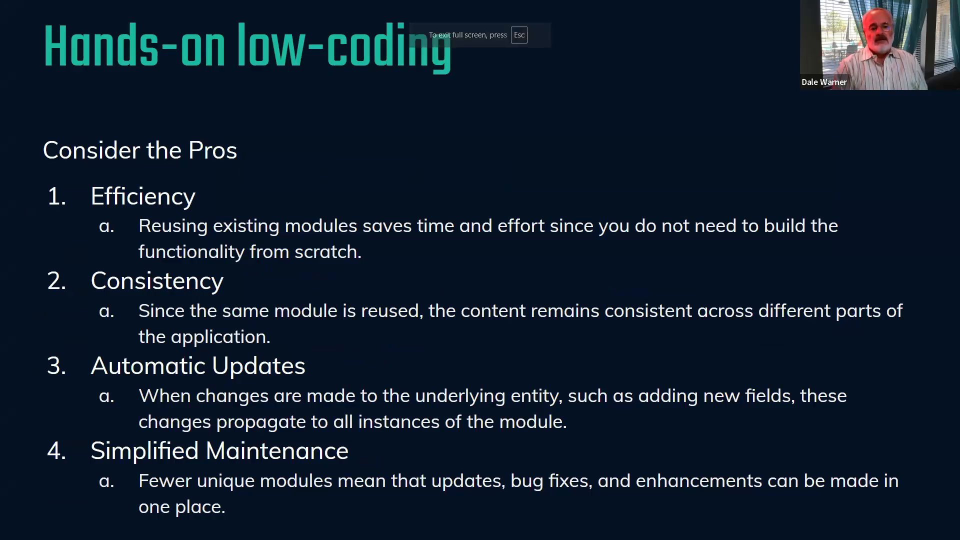
pyautogui.press('Right')
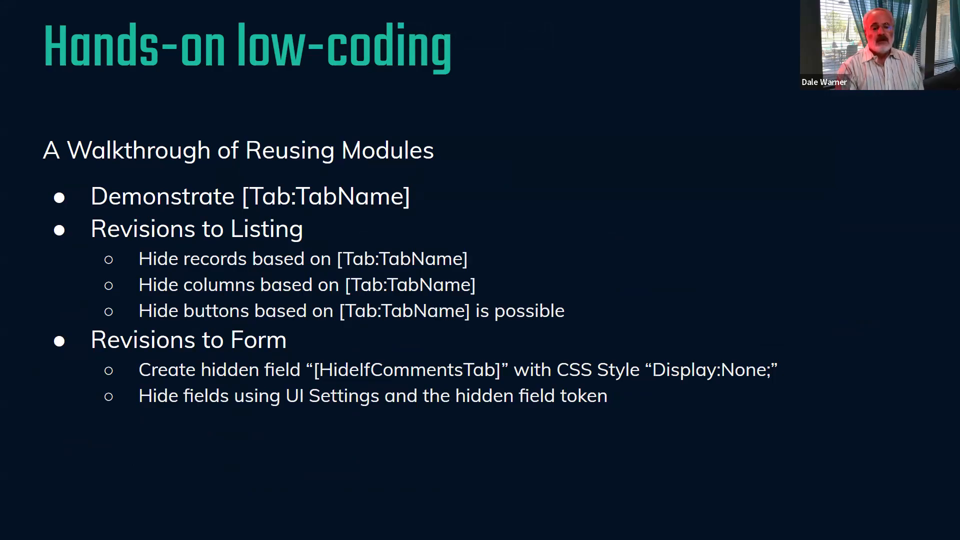
pyautogui.press('Right')
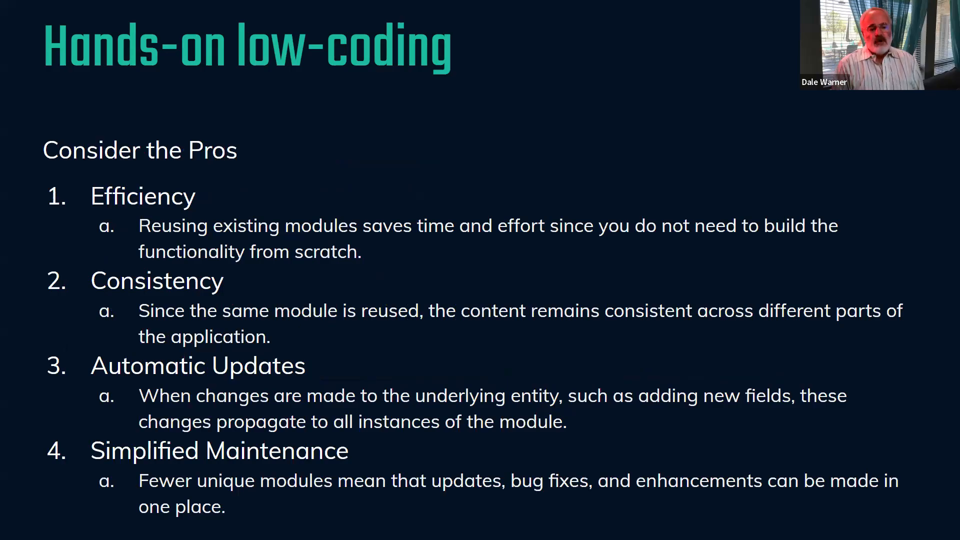